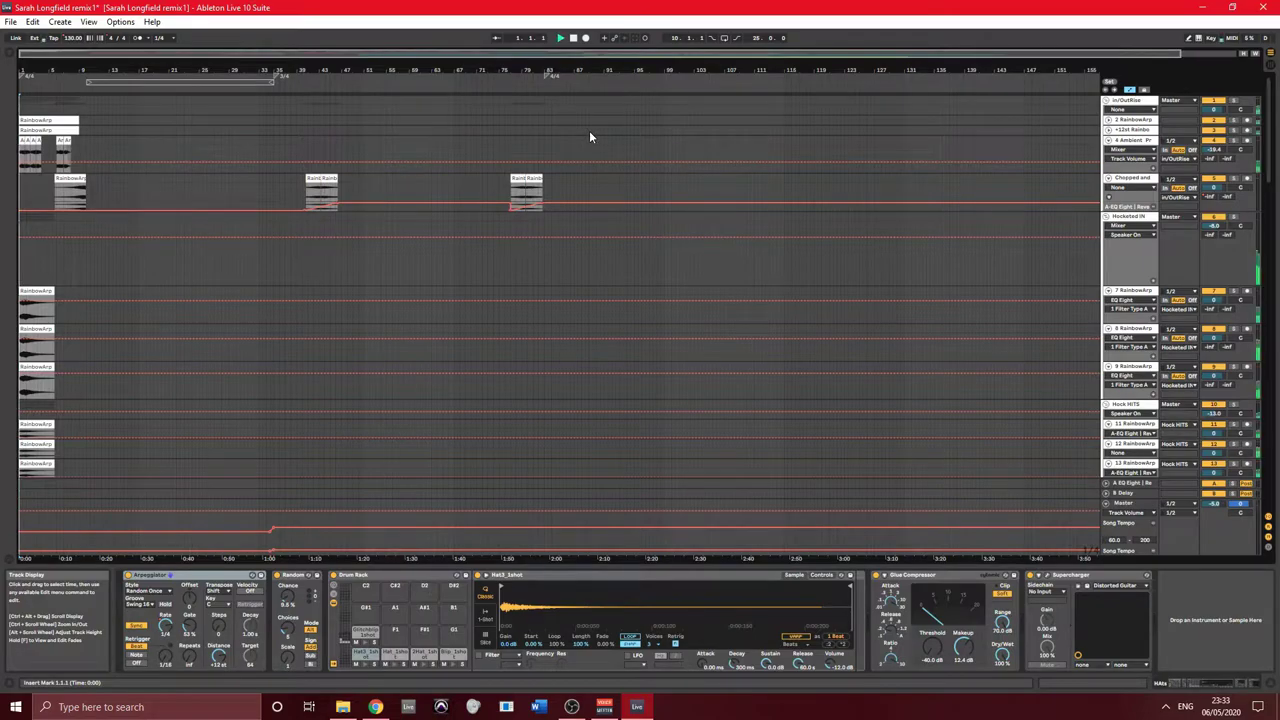
- Look through the whole arrangement from the first track group down to the last track and return to the first
{"action": "scroll", "coordinate": [589, 130], "scroll_direction": "down", "scroll_amount": 5}
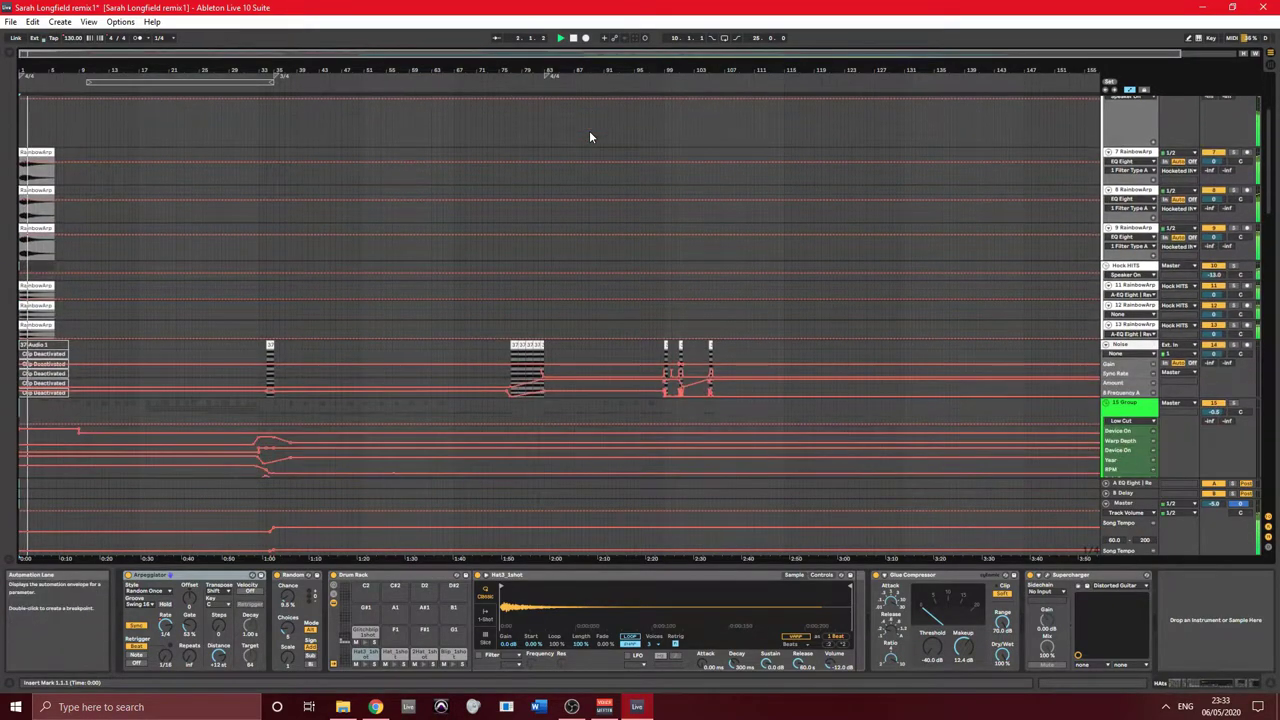
{"action": "scroll", "coordinate": [572, 126], "scroll_direction": "down", "scroll_amount": 10}
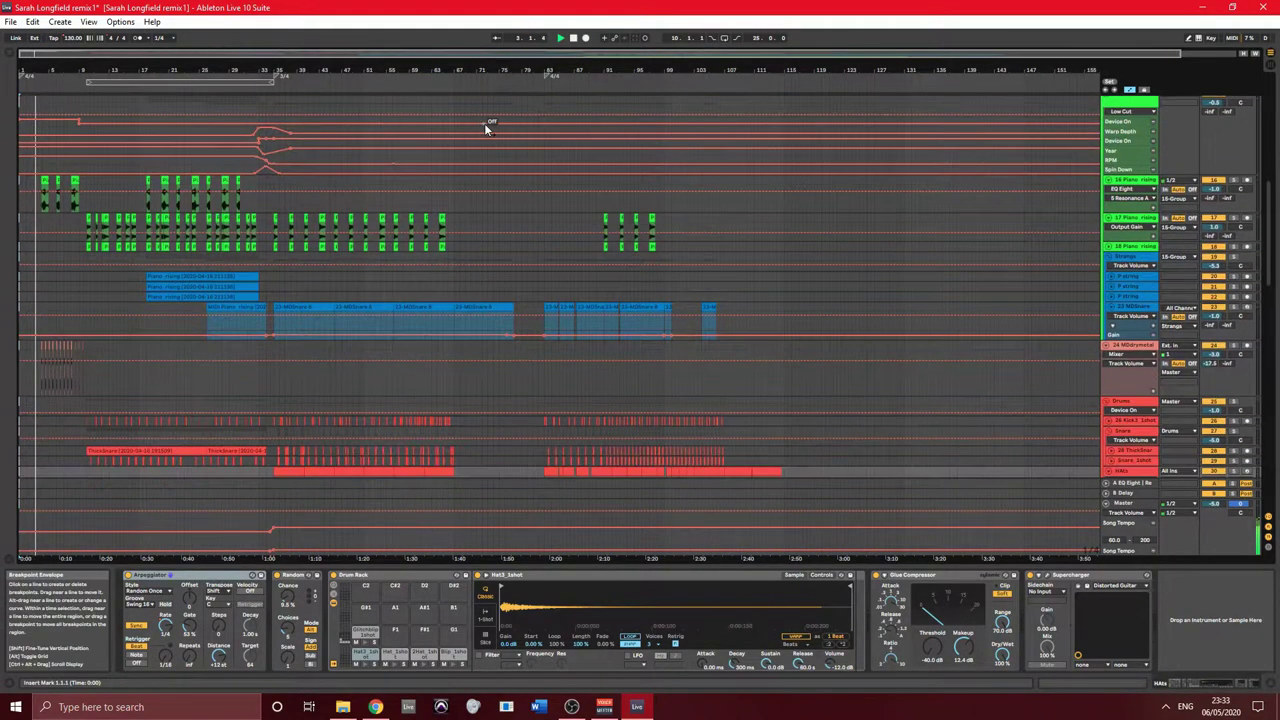
{"action": "scroll", "coordinate": [470, 121], "scroll_direction": "down", "scroll_amount": 8}
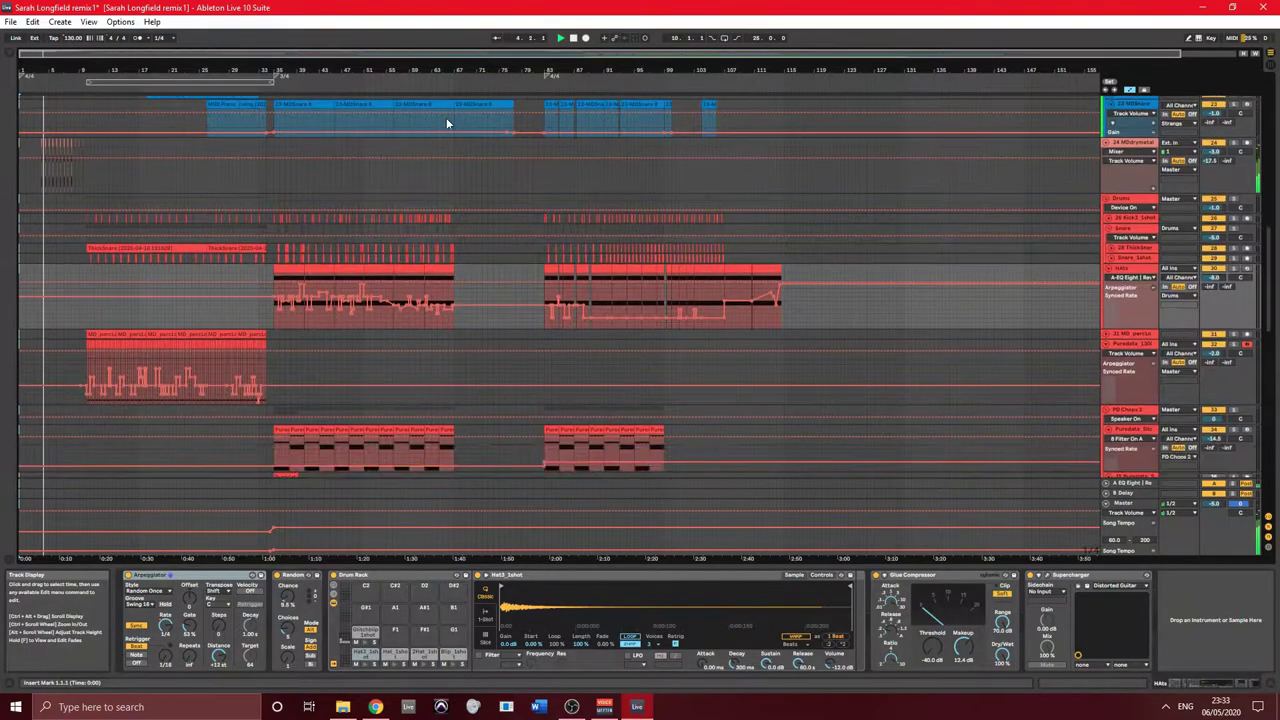
{"action": "scroll", "coordinate": [446, 117], "scroll_direction": "down", "scroll_amount": 10}
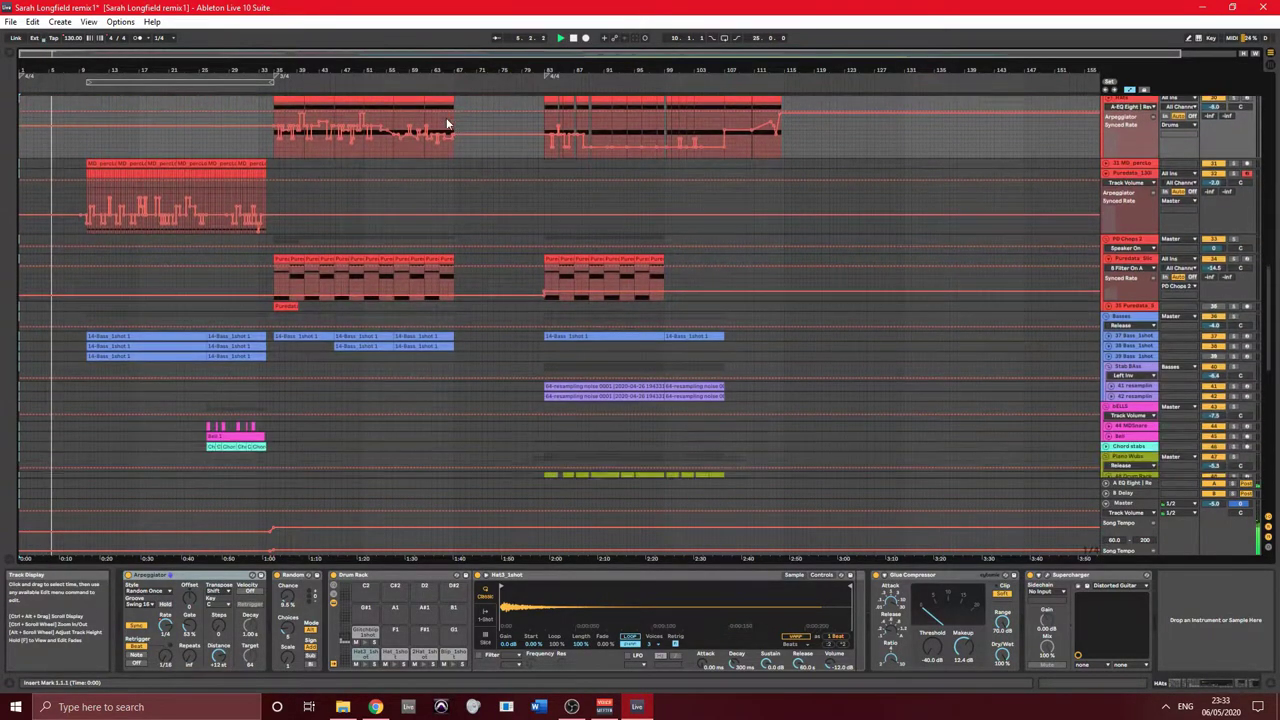
{"action": "scroll", "coordinate": [447, 123], "scroll_direction": "down", "scroll_amount": 3}
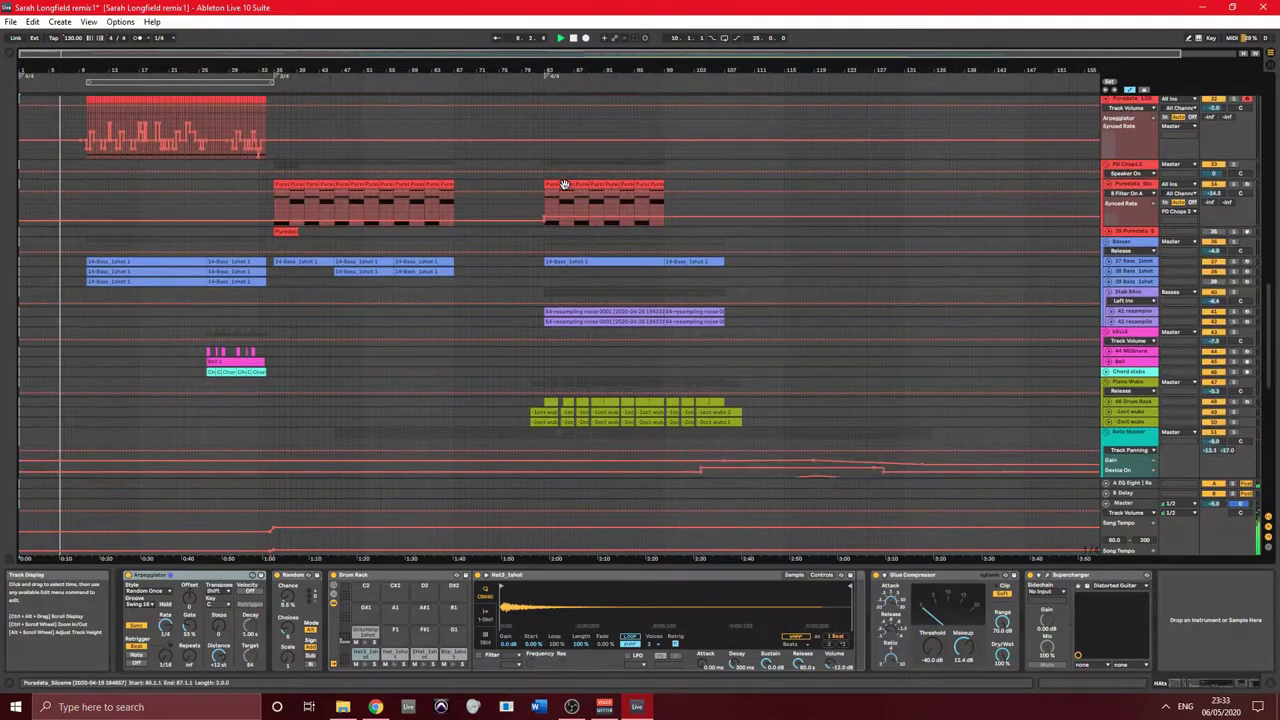
{"action": "scroll", "coordinate": [564, 186], "scroll_direction": "down", "scroll_amount": 6}
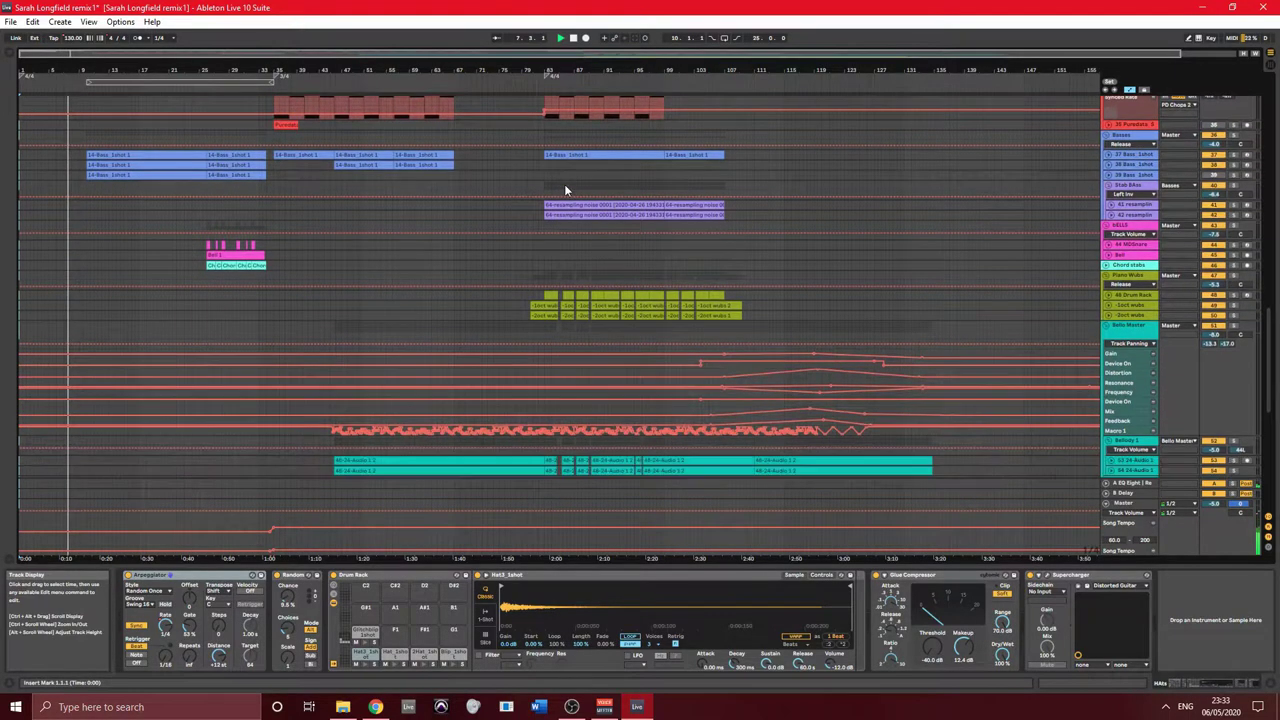
{"action": "scroll", "coordinate": [564, 186], "scroll_direction": "down", "scroll_amount": 8}
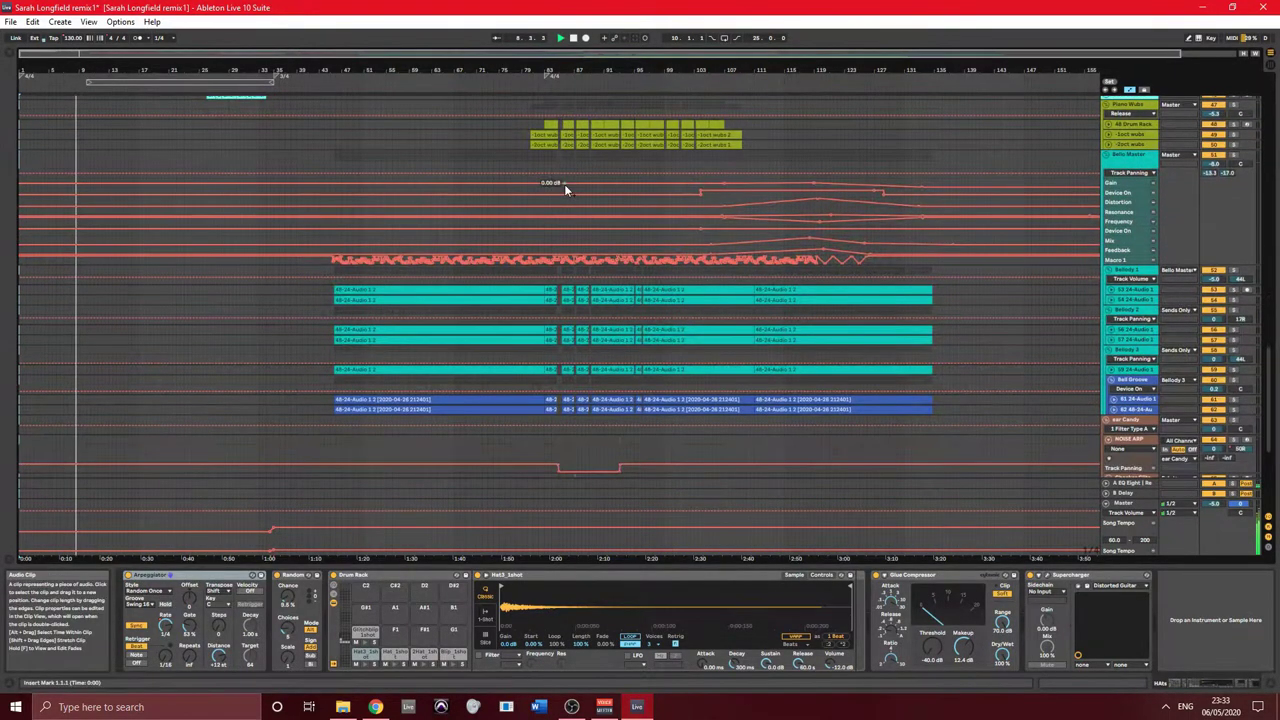
{"action": "scroll", "coordinate": [564, 184], "scroll_direction": "down", "scroll_amount": 8}
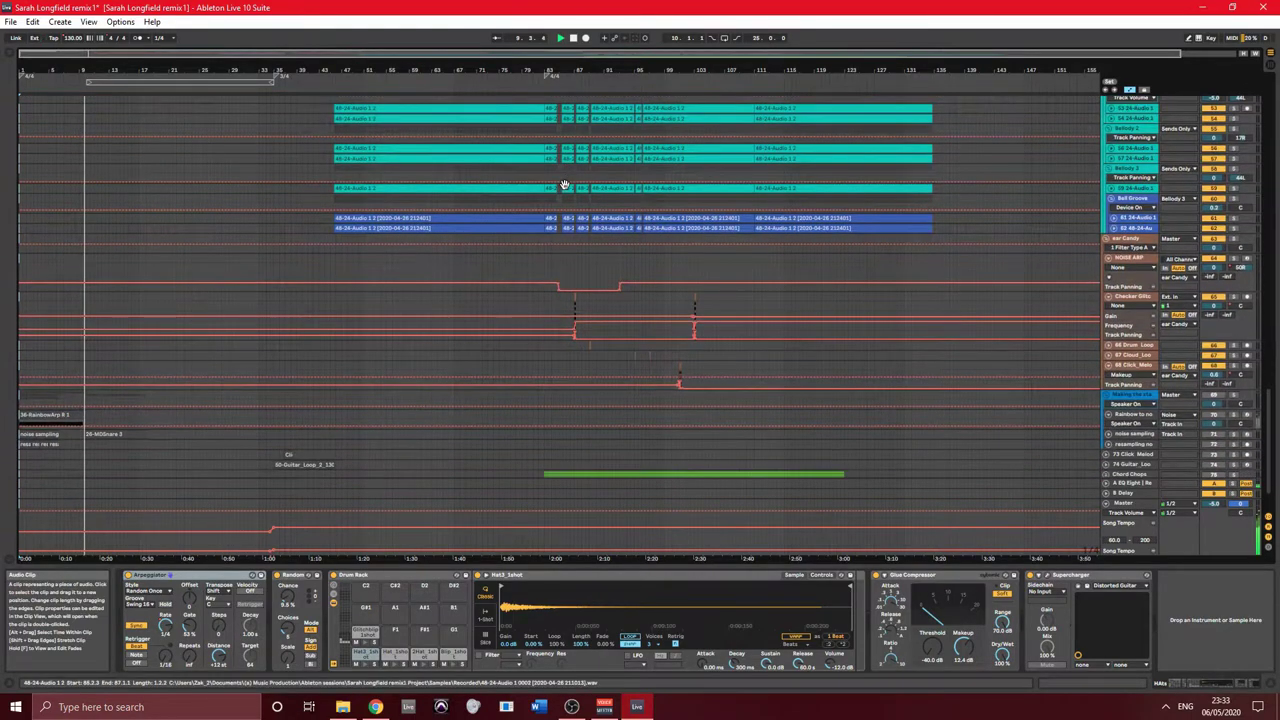
{"action": "scroll", "coordinate": [564, 186], "scroll_direction": "down", "scroll_amount": 3}
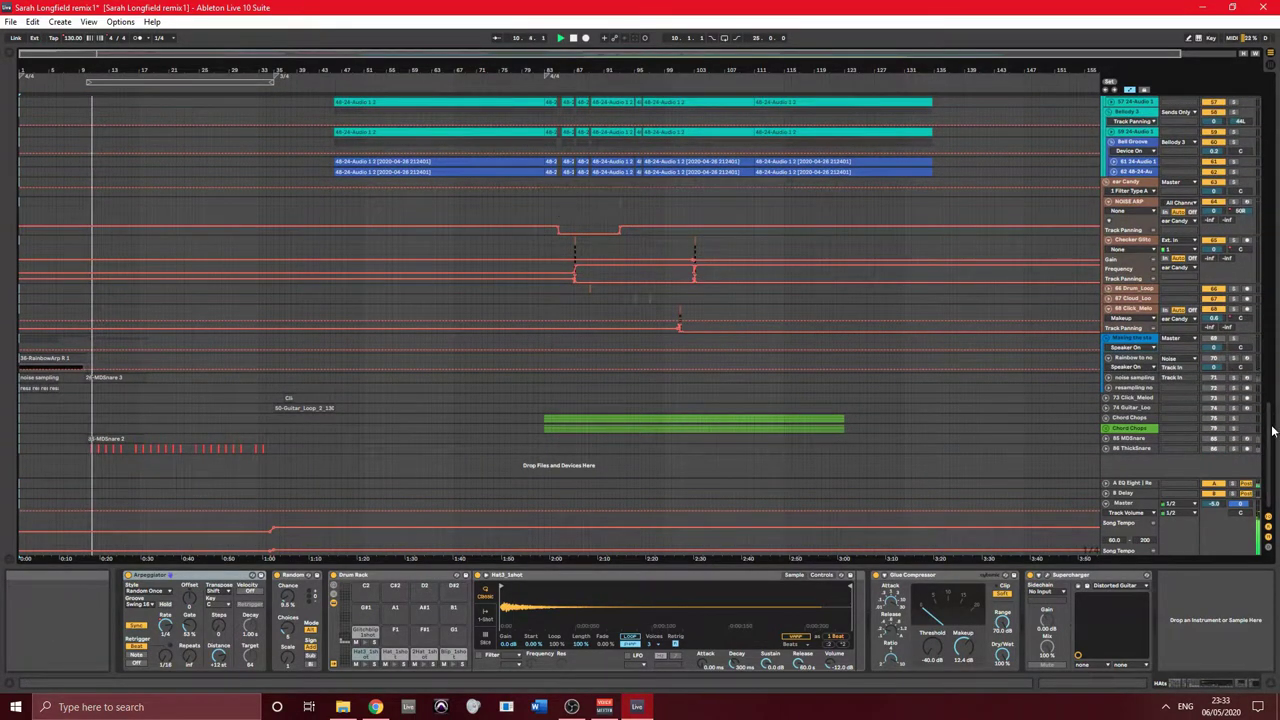
{"action": "left_click_drag", "start_coordinate": [1272, 430], "coordinate": [1249, 103]}
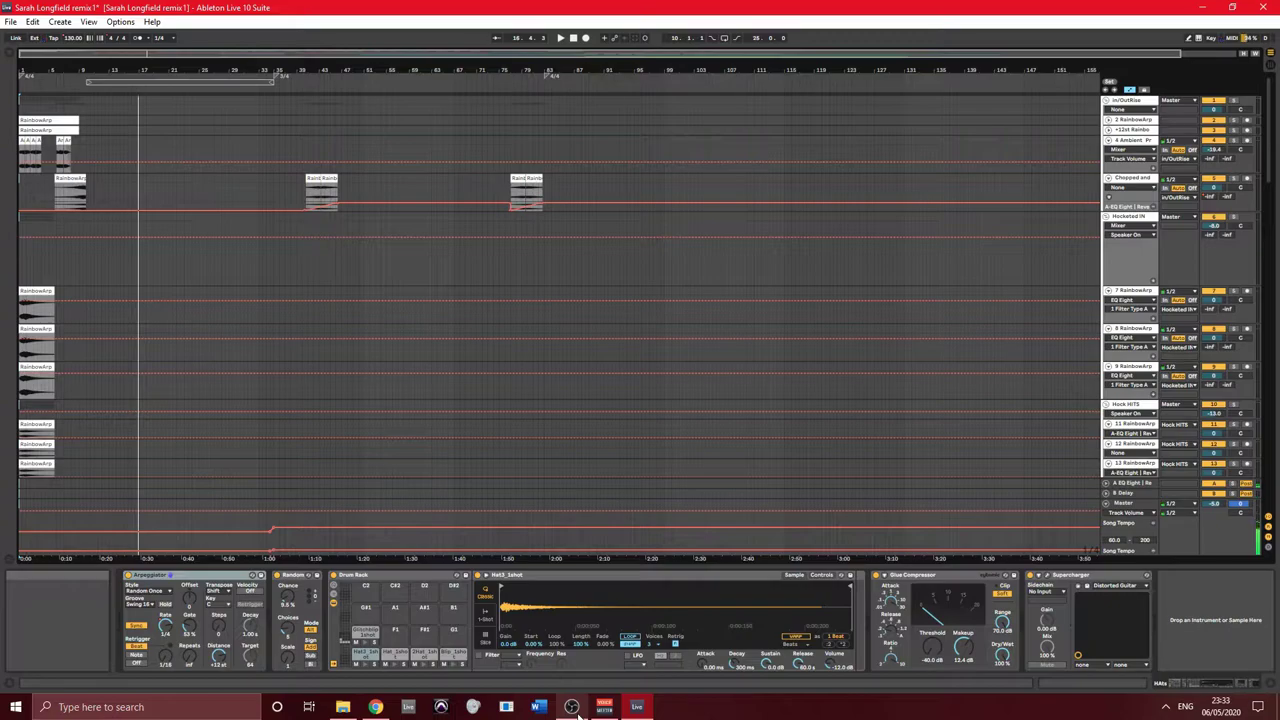
- Examine the devices of the first two RainbowArp tracks and play the +12st clip to check its clip settings
{"action": "left_click", "coordinate": [38, 121]}
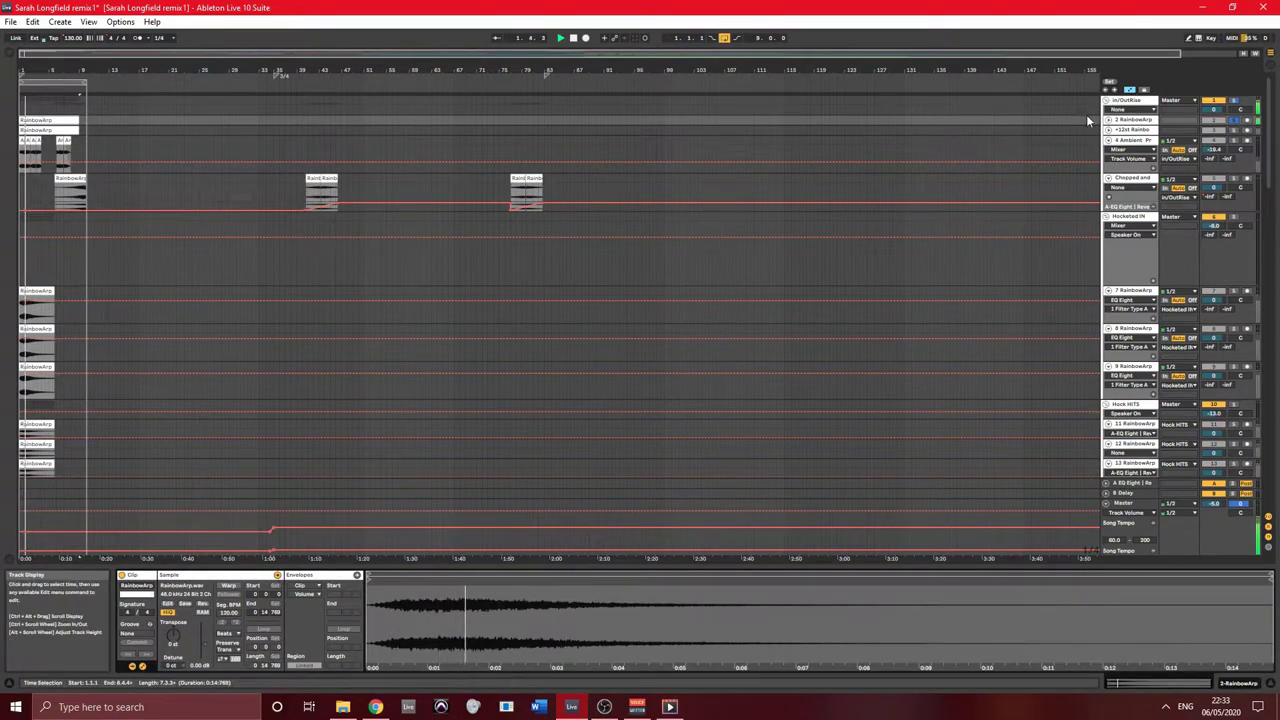
{"action": "left_click", "coordinate": [1124, 120]}
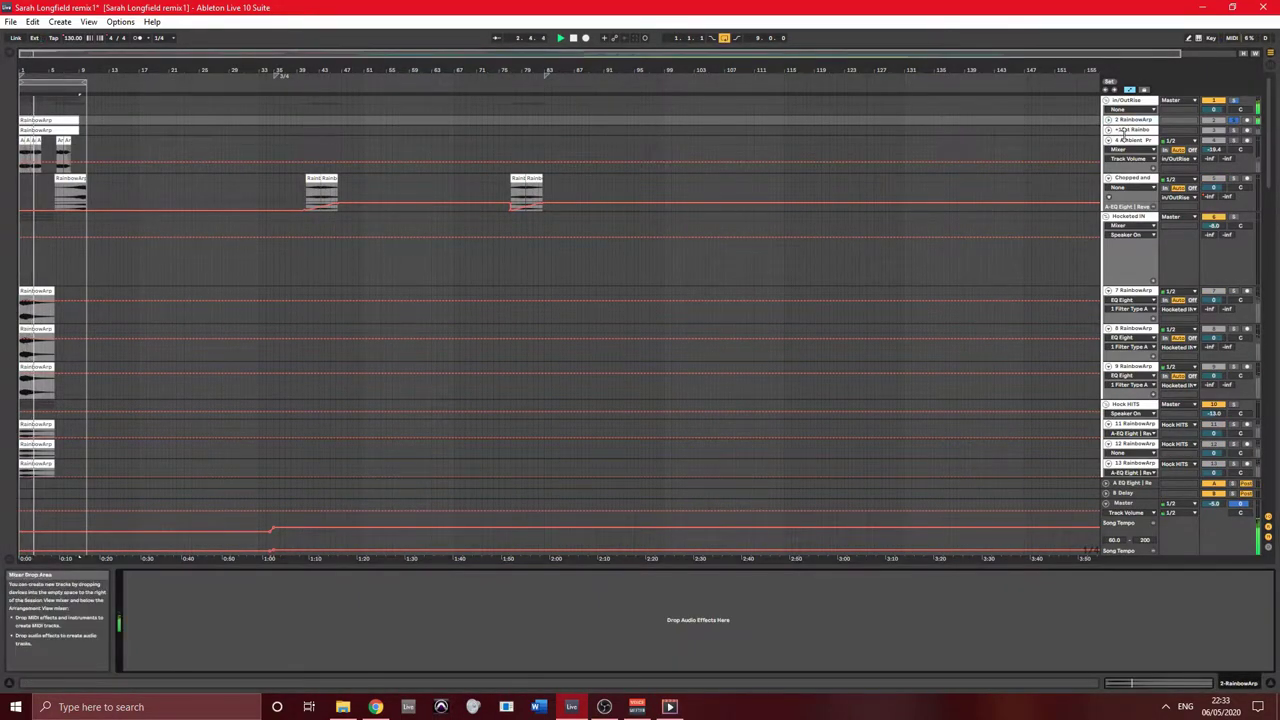
{"action": "left_click", "coordinate": [1126, 130]}
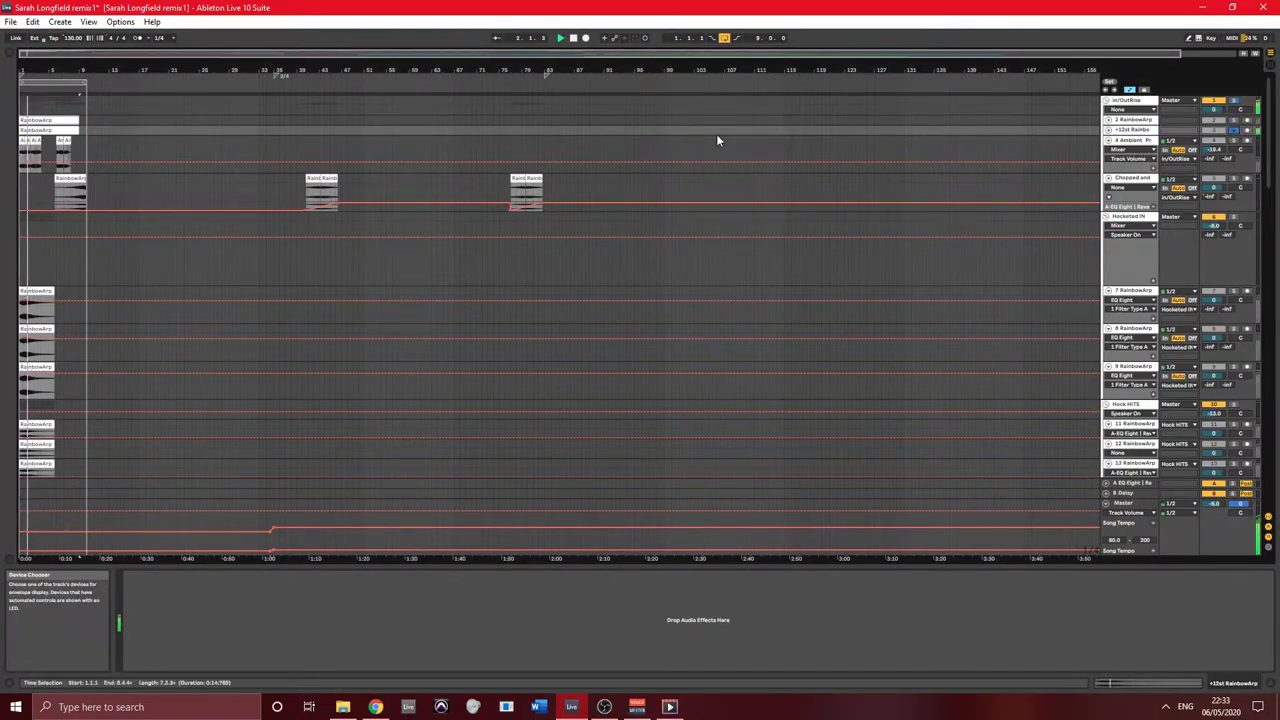
{"action": "double_click", "coordinate": [31, 130]}
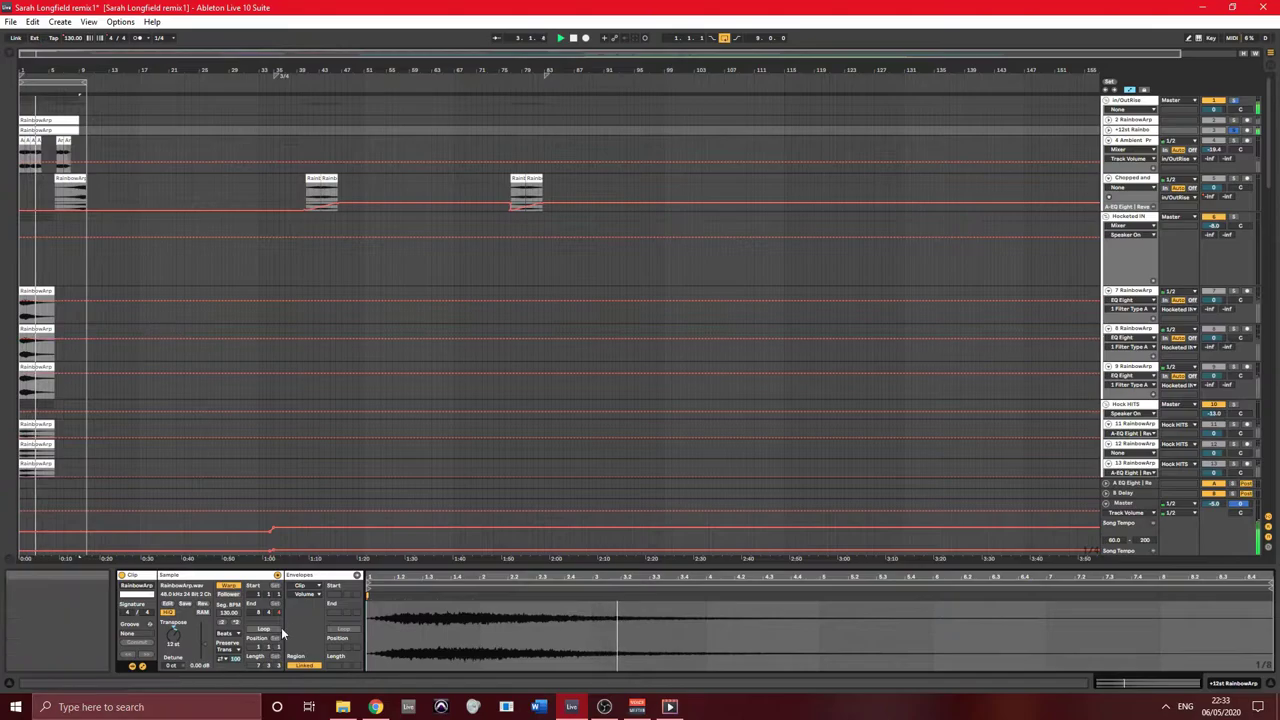
{"action": "key", "text": "space"}
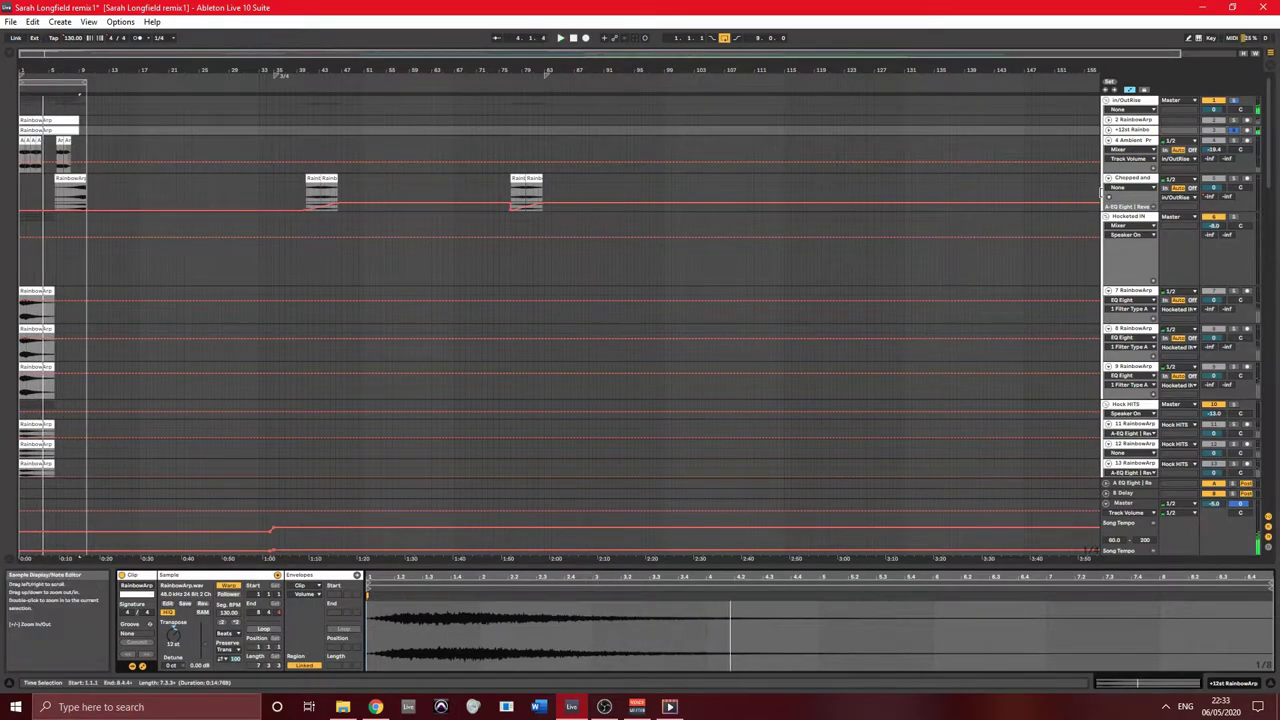
- Inspect the Ambient Progression clips and view the Preserve transient options in the first clip's Beats warp settings
{"action": "left_click", "coordinate": [37, 141]}
{"action": "left_click", "coordinate": [38, 141], "text": "shift"}
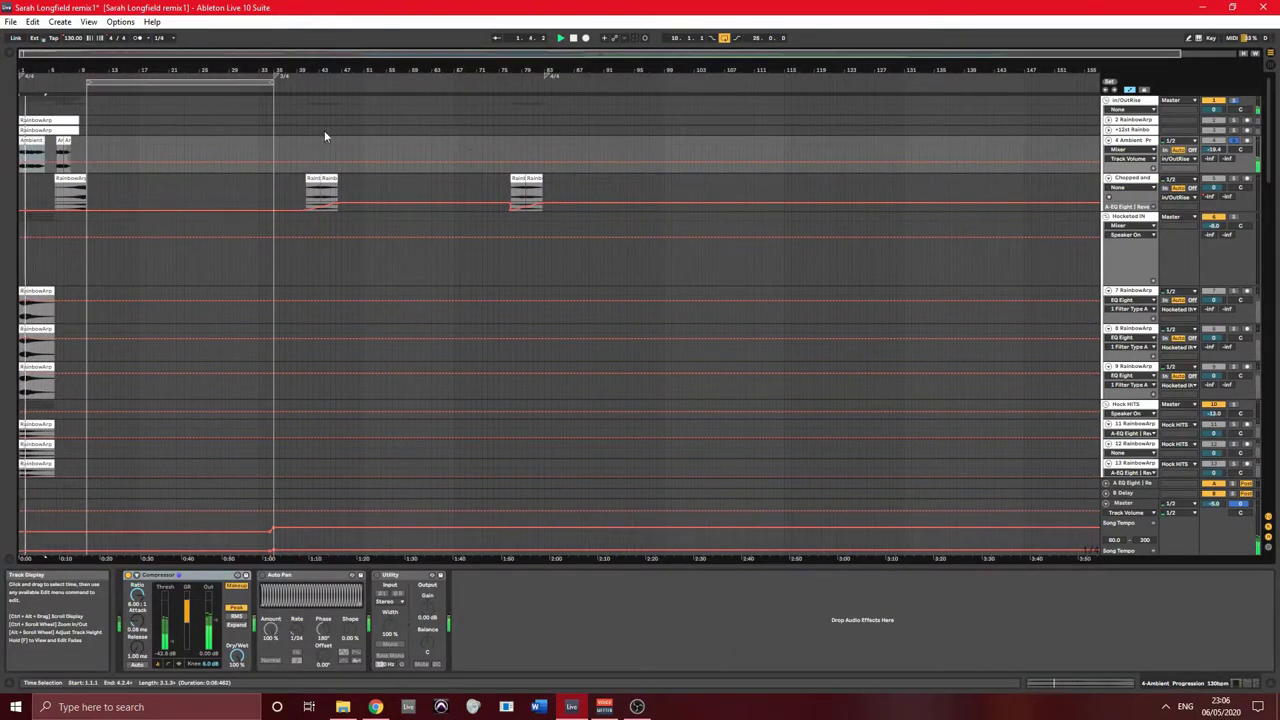
{"action": "left_click", "coordinate": [31, 143]}
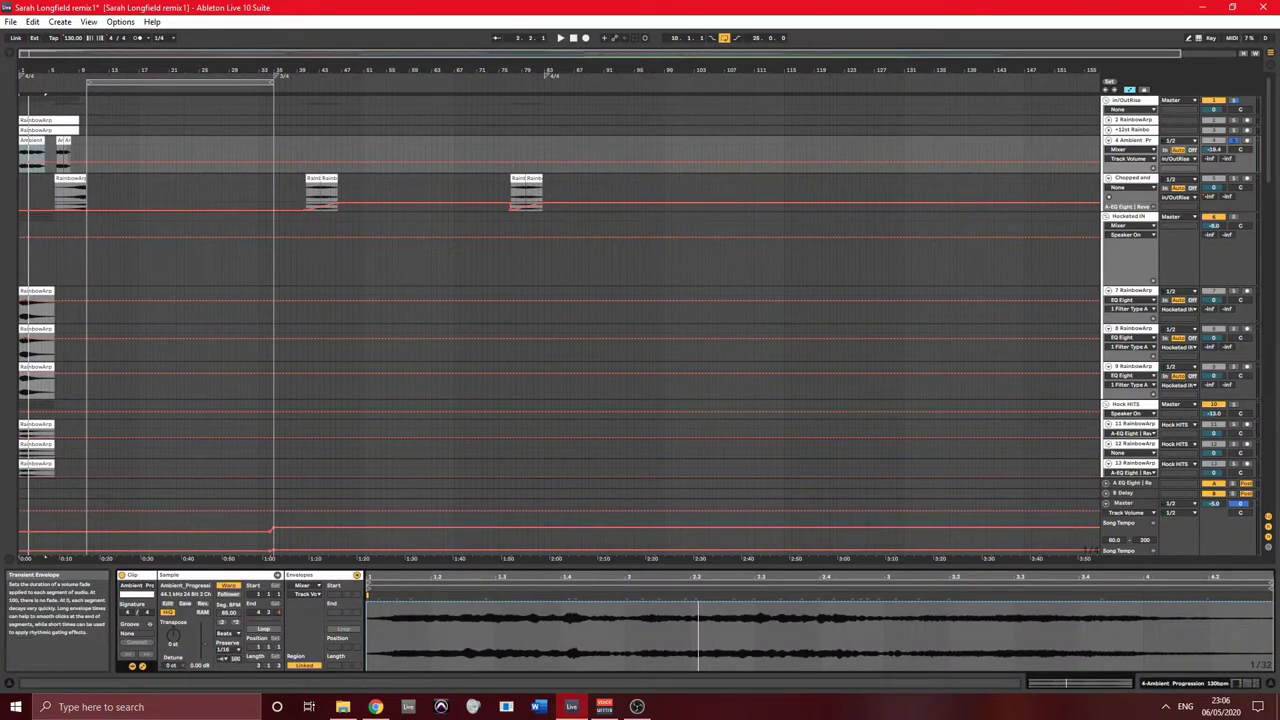
{"action": "left_click", "coordinate": [224, 649]}
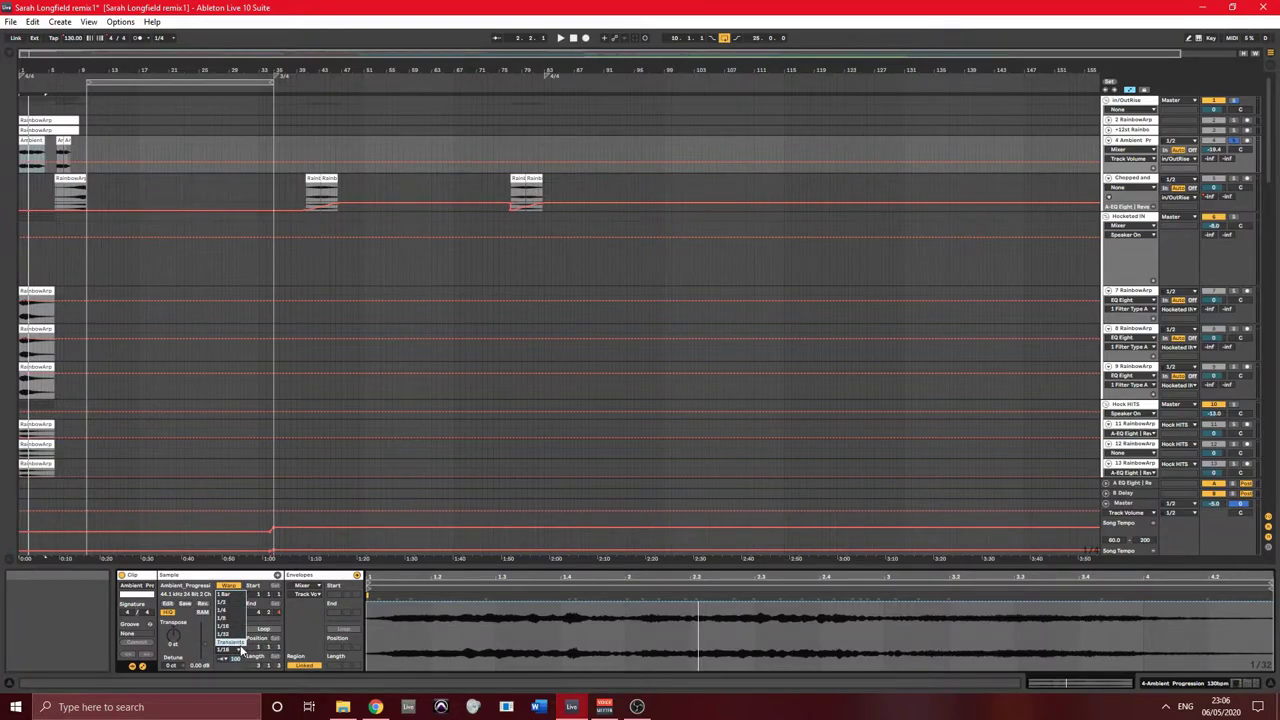
{"action": "left_click", "coordinate": [231, 587]}
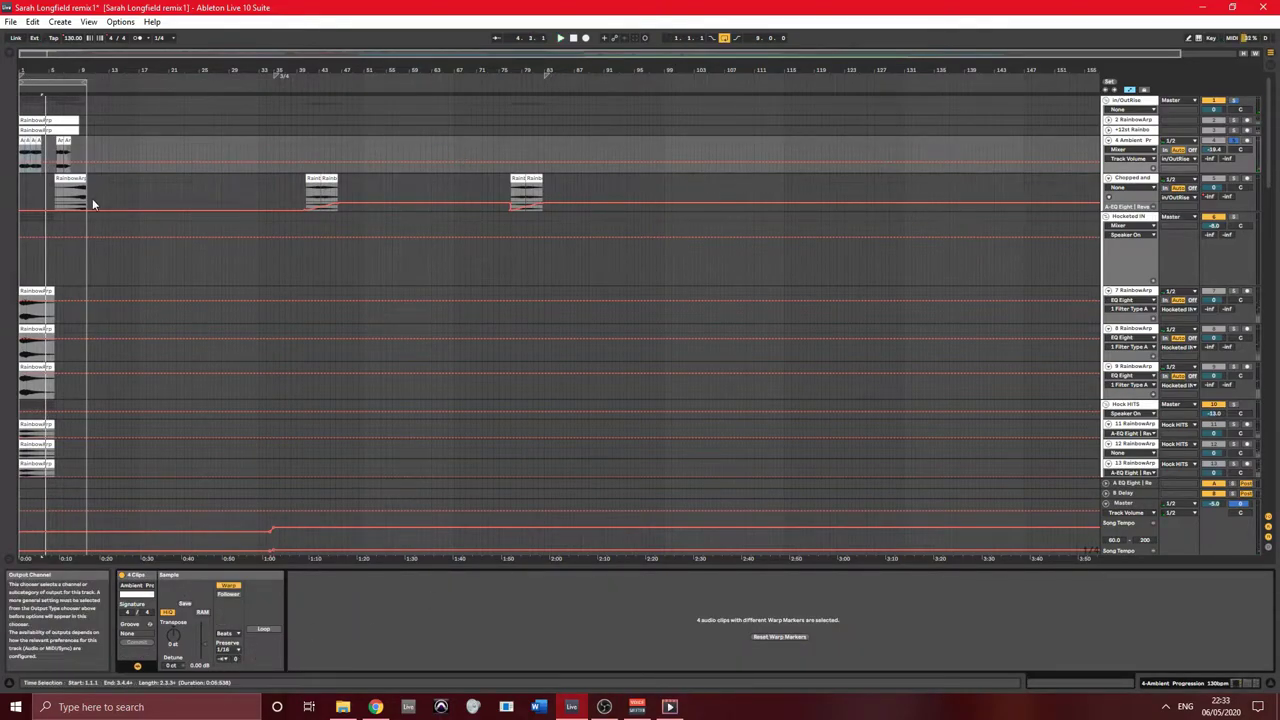
- Solo the chopped and reversed RainbowArp track, play its first clip, and select the In/OutRise group
{"action": "left_click", "coordinate": [78, 178]}
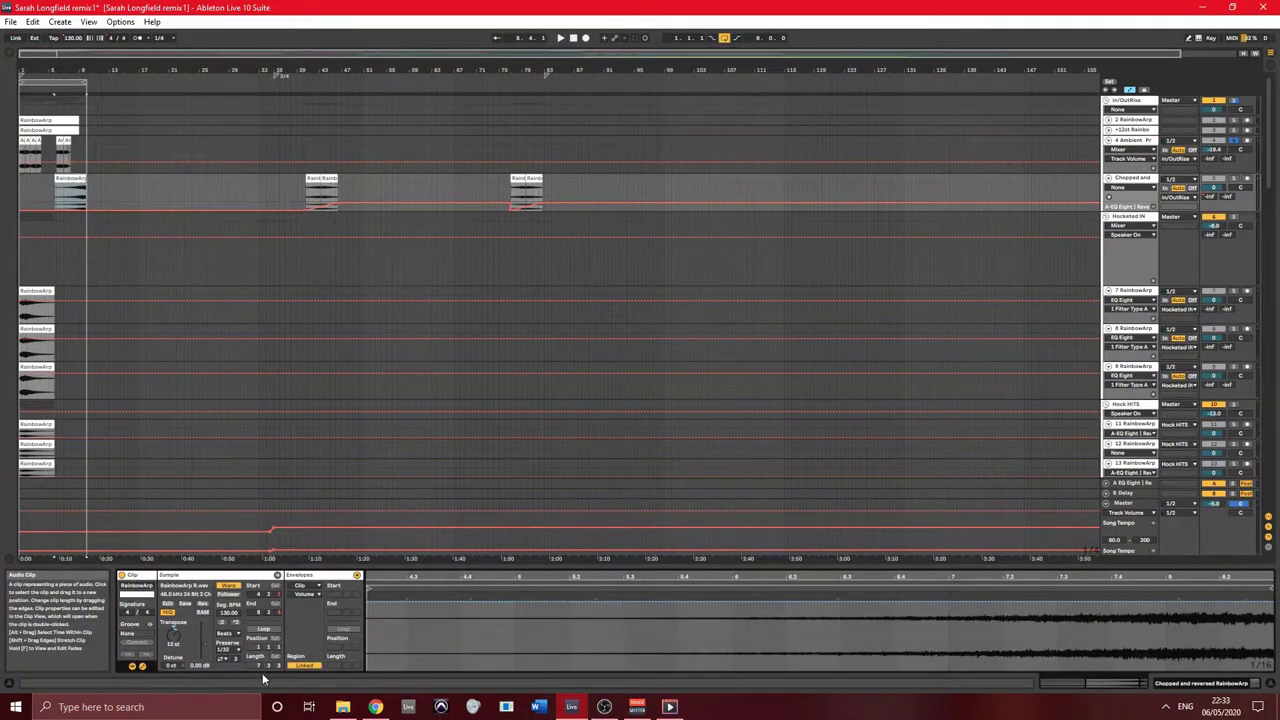
{"action": "left_click", "coordinate": [1234, 180]}
{"action": "key", "text": "space"}
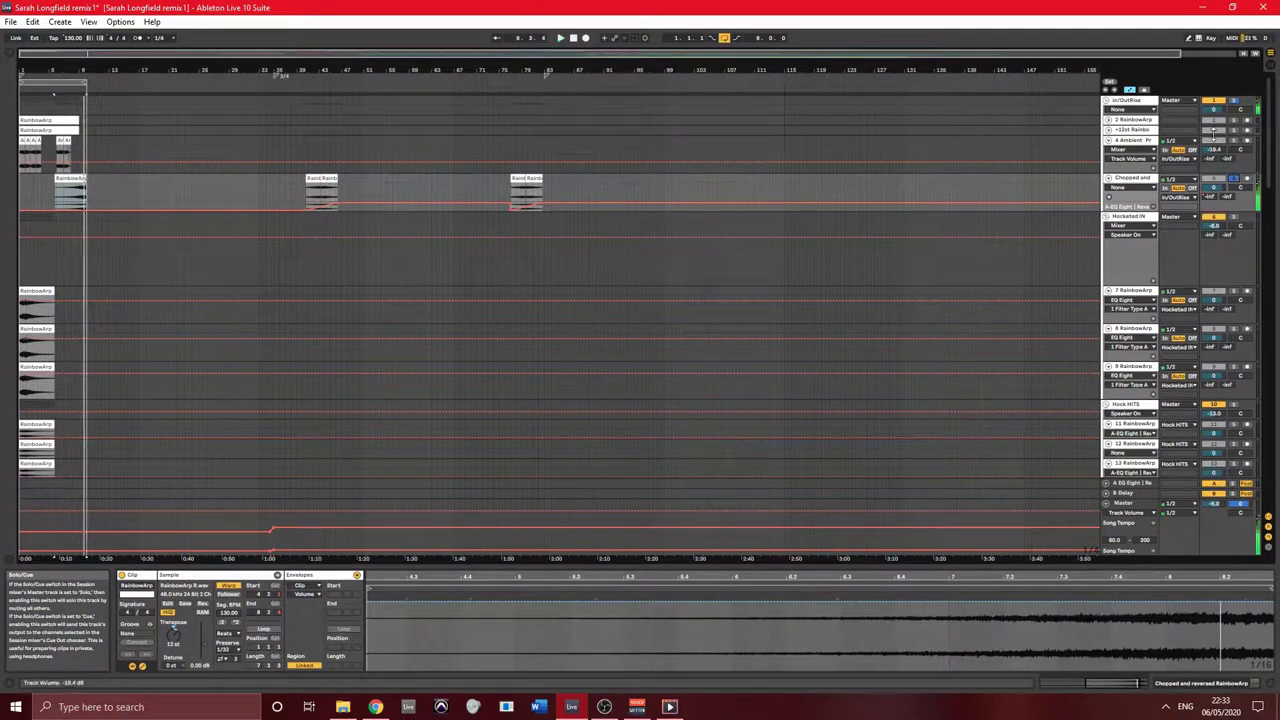
{"action": "left_click", "coordinate": [1135, 101]}
- Examine the first hocketed RainbowArp track and the three chains of the Hocketed IN group's Audio Effect Rack
{"action": "scroll", "coordinate": [877, 240], "scroll_direction": "down", "scroll_amount": 2}
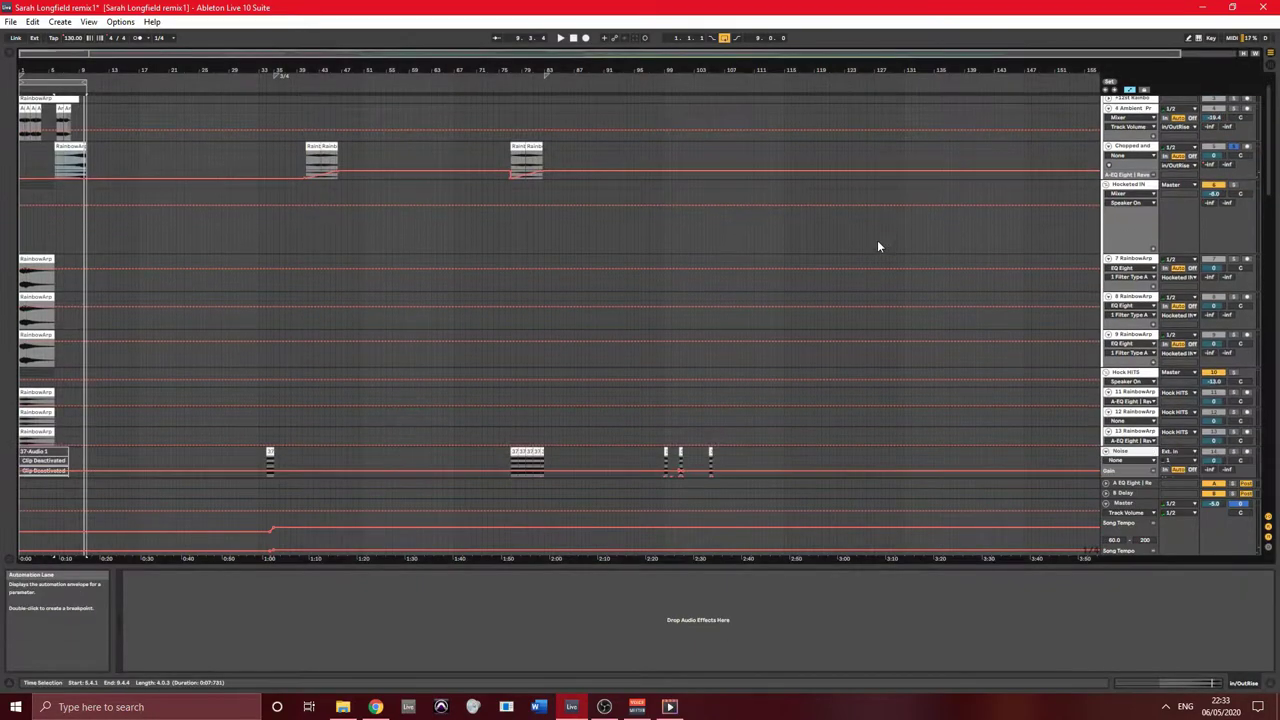
{"action": "scroll", "coordinate": [874, 243], "scroll_direction": "down", "scroll_amount": 4}
{"action": "left_click", "coordinate": [37, 194]}
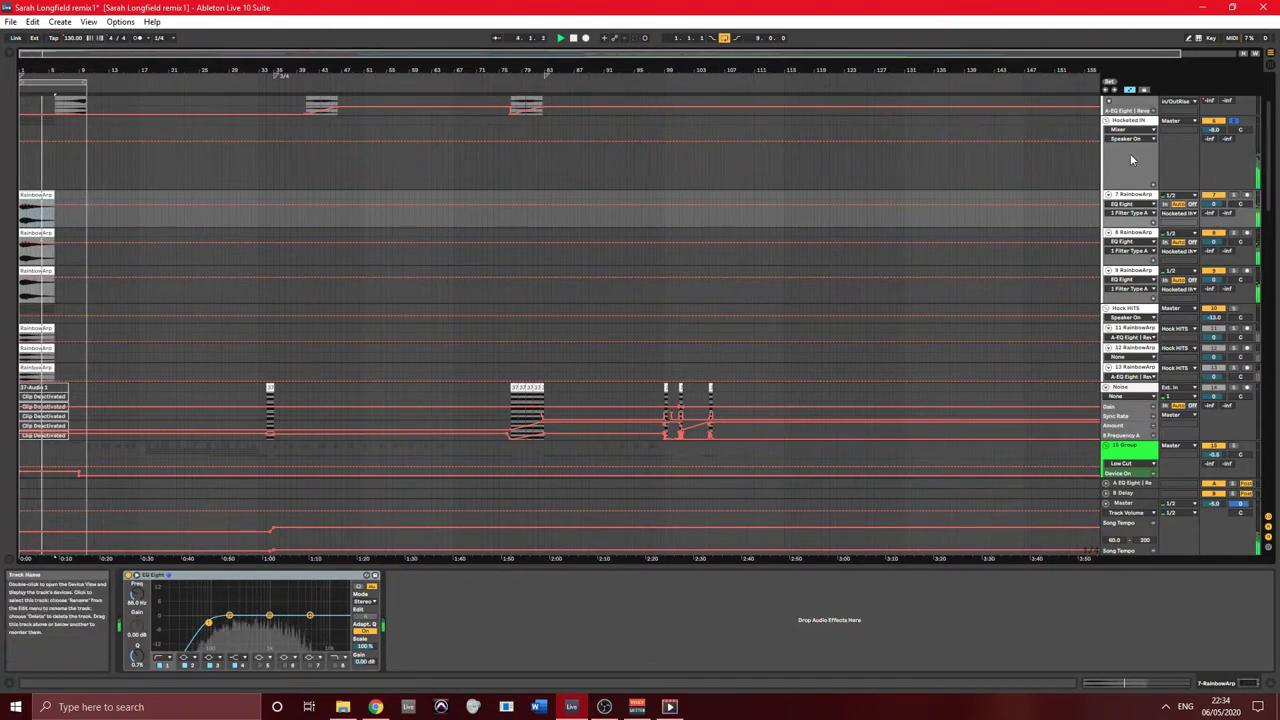
{"action": "left_click", "coordinate": [1127, 121]}
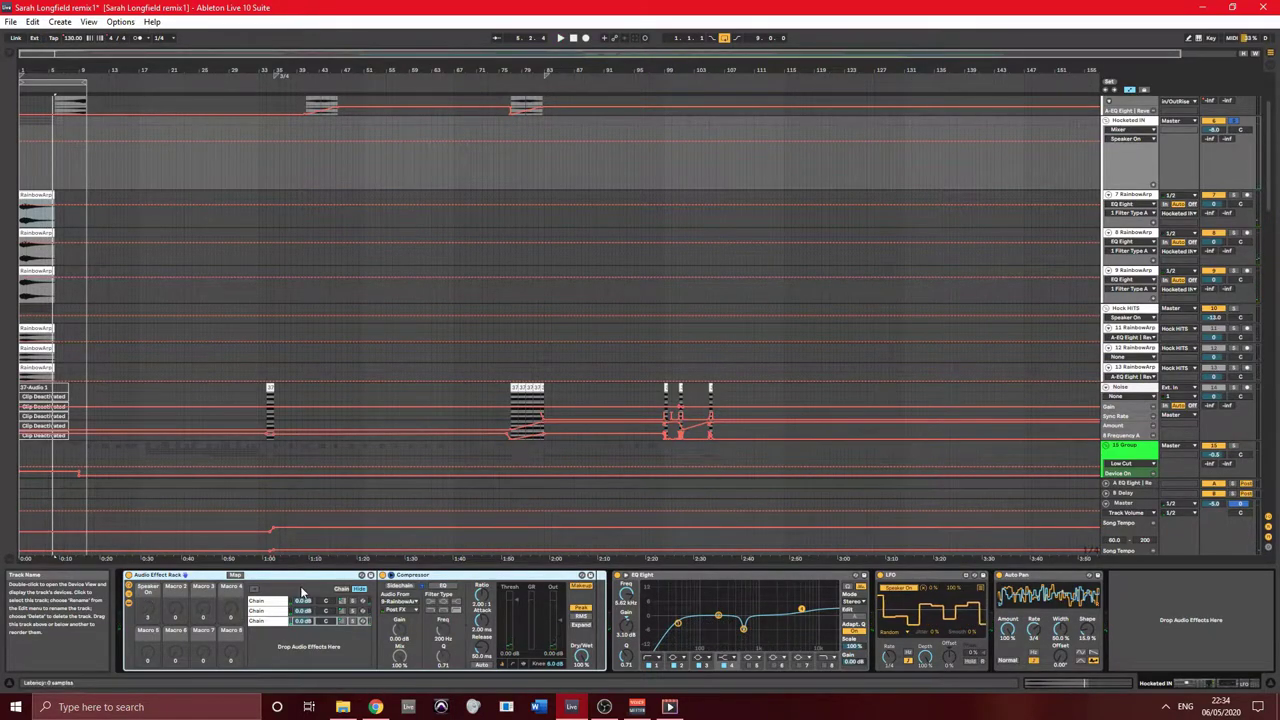
{"action": "left_click", "coordinate": [264, 602]}
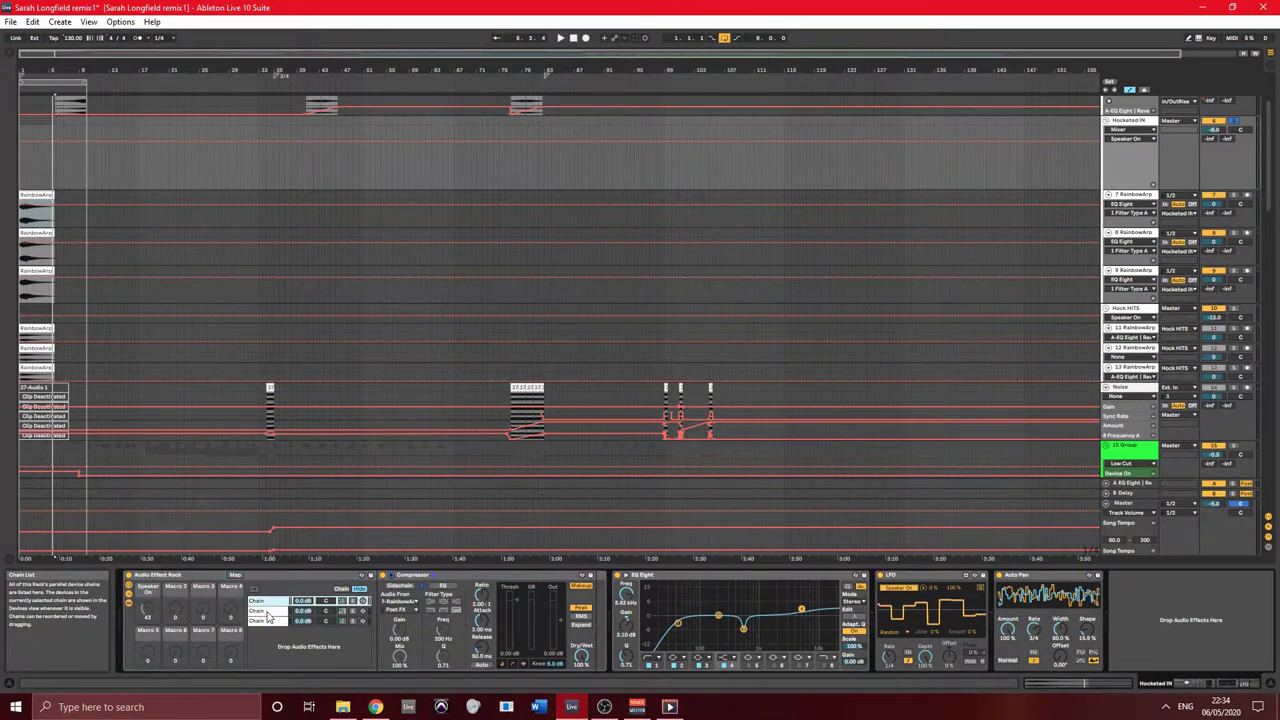
{"action": "left_click", "coordinate": [266, 611]}
{"action": "left_click", "coordinate": [272, 621]}
{"action": "left_click", "coordinate": [273, 614]}
{"action": "left_click", "coordinate": [274, 605]}
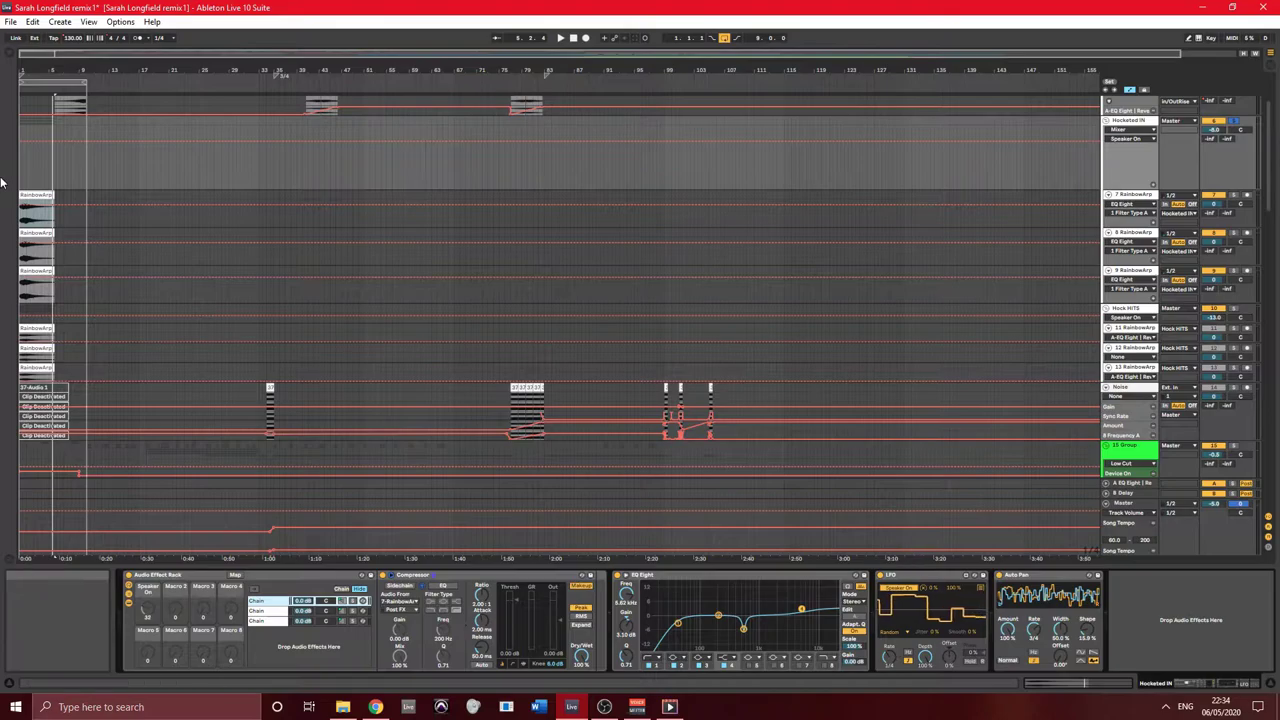
- Inspect the transpose and warp settings of the three RainbowArp clips in the Hocketed IN group
{"action": "double_click", "coordinate": [38, 196]}
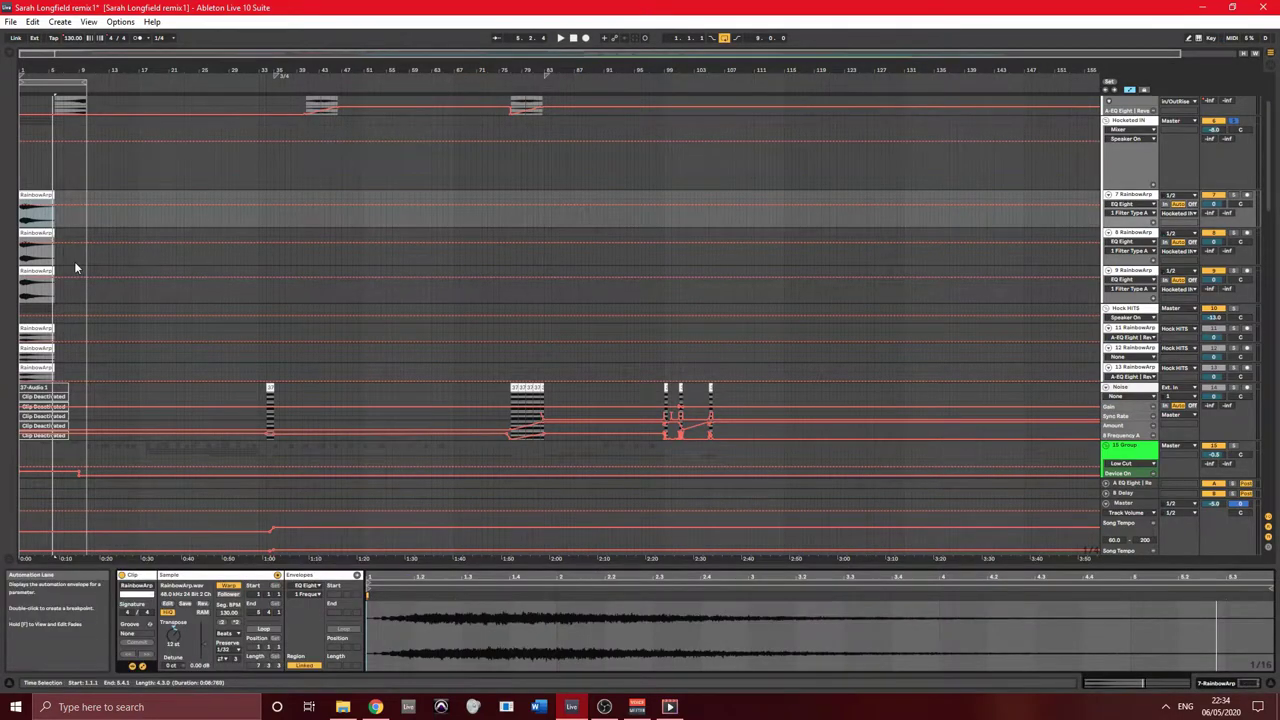
{"action": "left_click", "coordinate": [25, 230]}
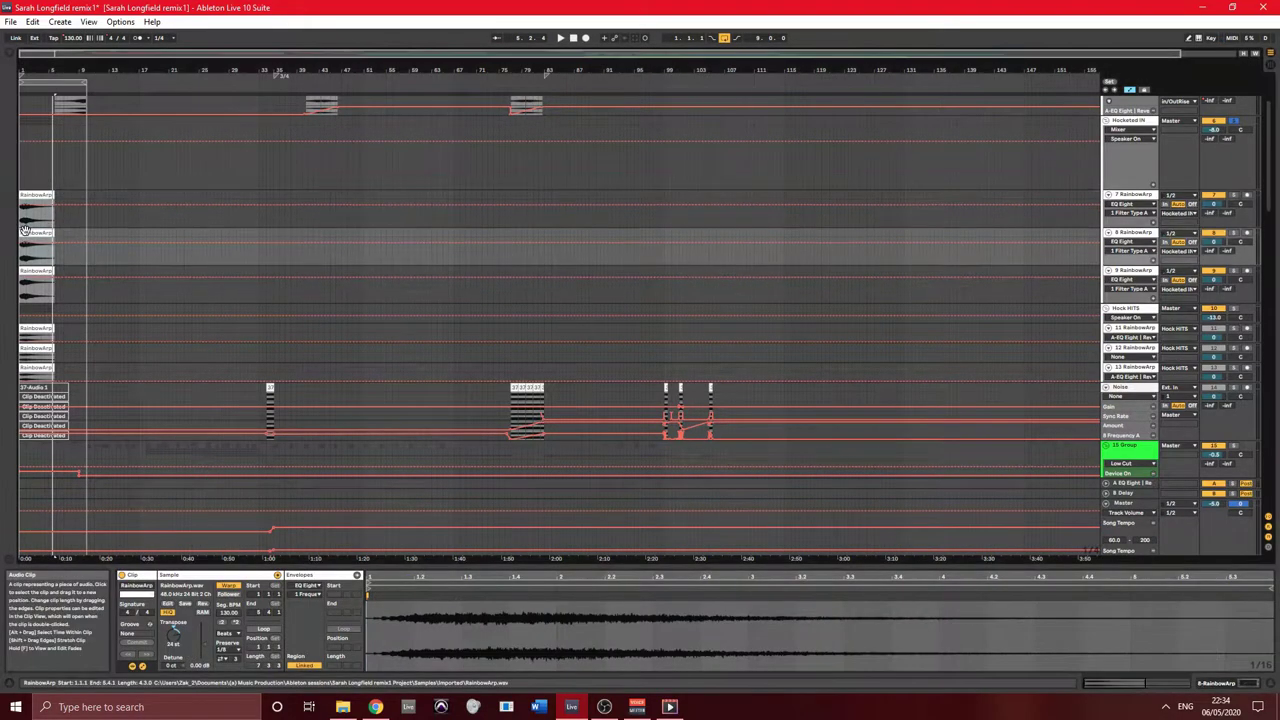
{"action": "left_click", "coordinate": [30, 270]}
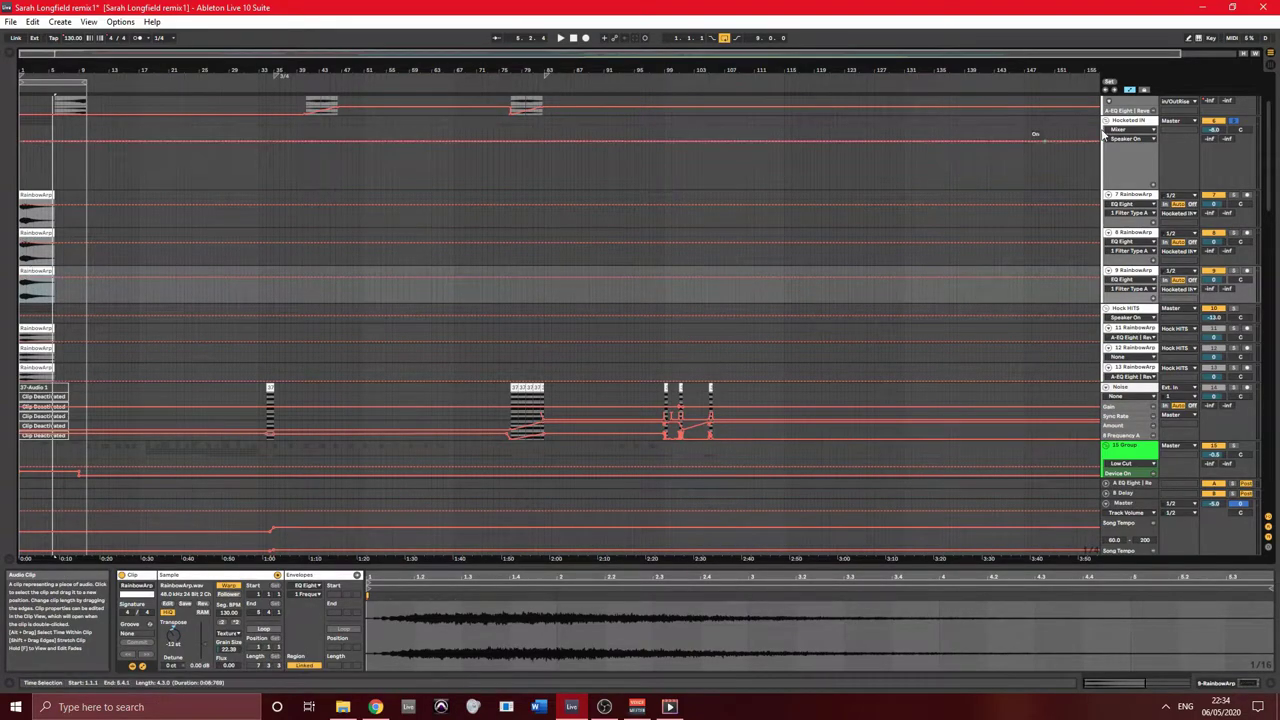
- Play the soloed Hock HITS group and inspect the transpose and warp settings of its three RainbowArp clips
{"action": "key", "text": "space"}
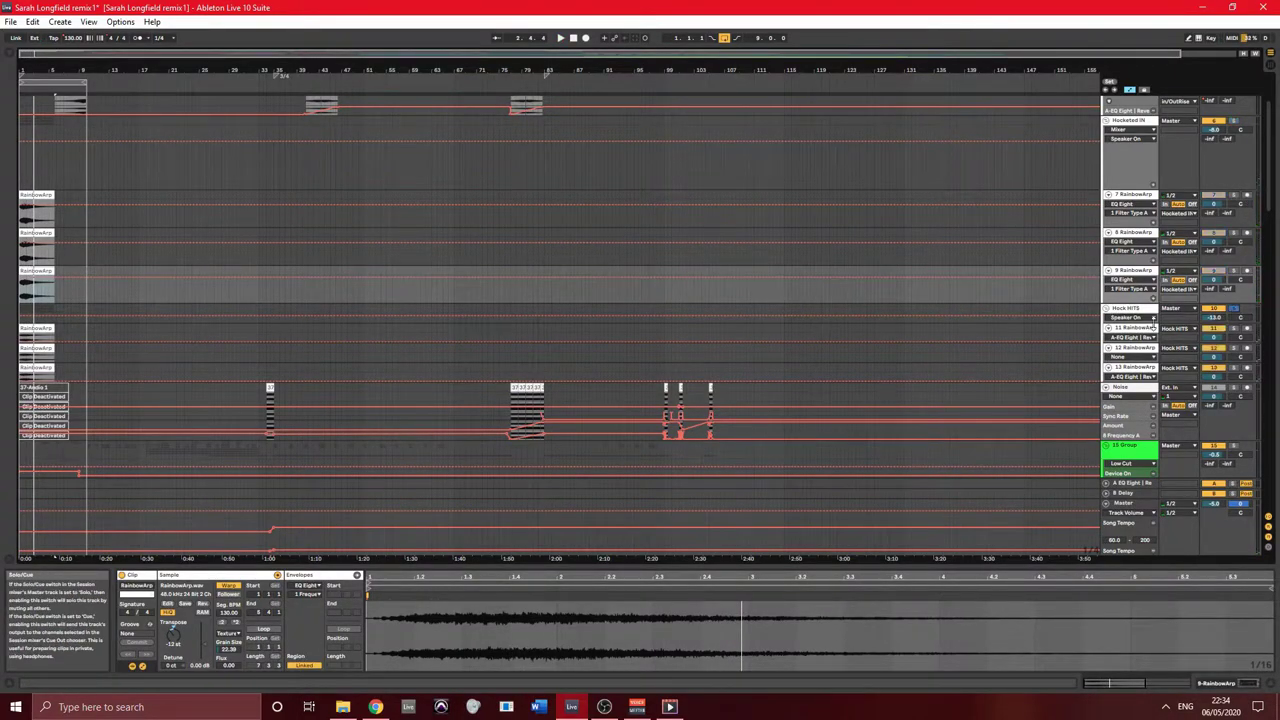
{"action": "left_click", "coordinate": [32, 330]}
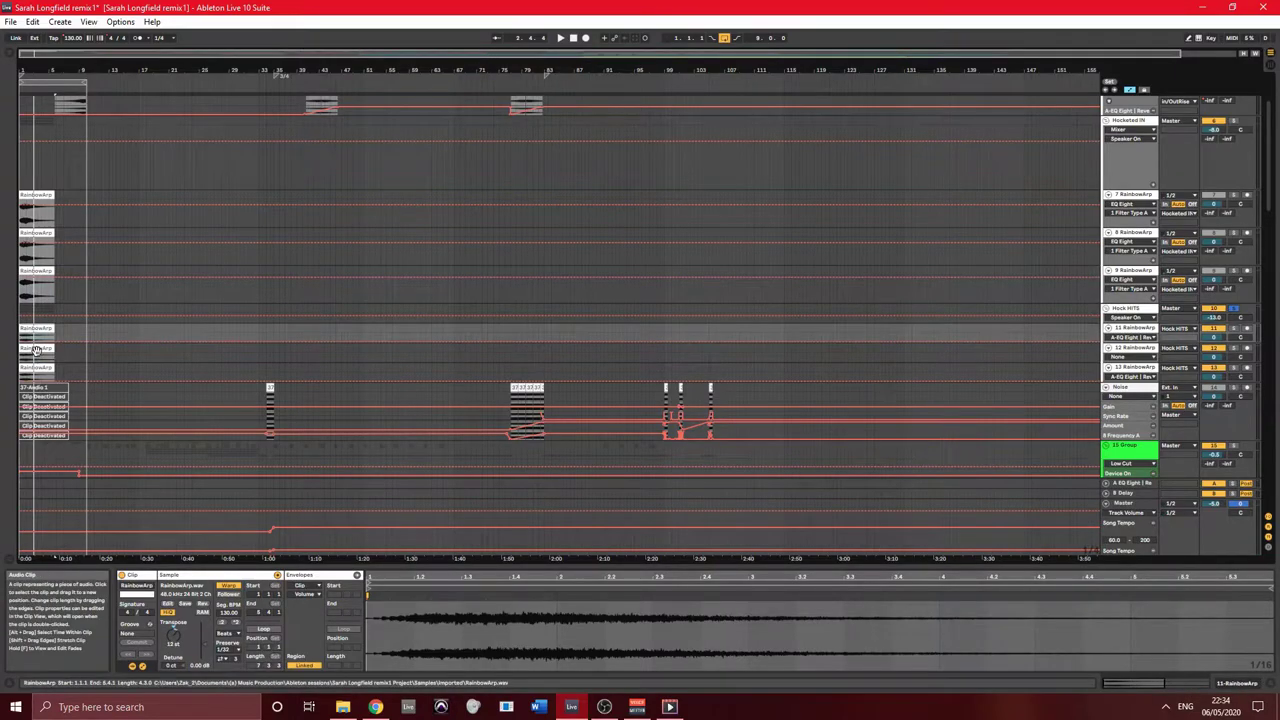
{"action": "left_click", "coordinate": [36, 350], "text": "shift"}
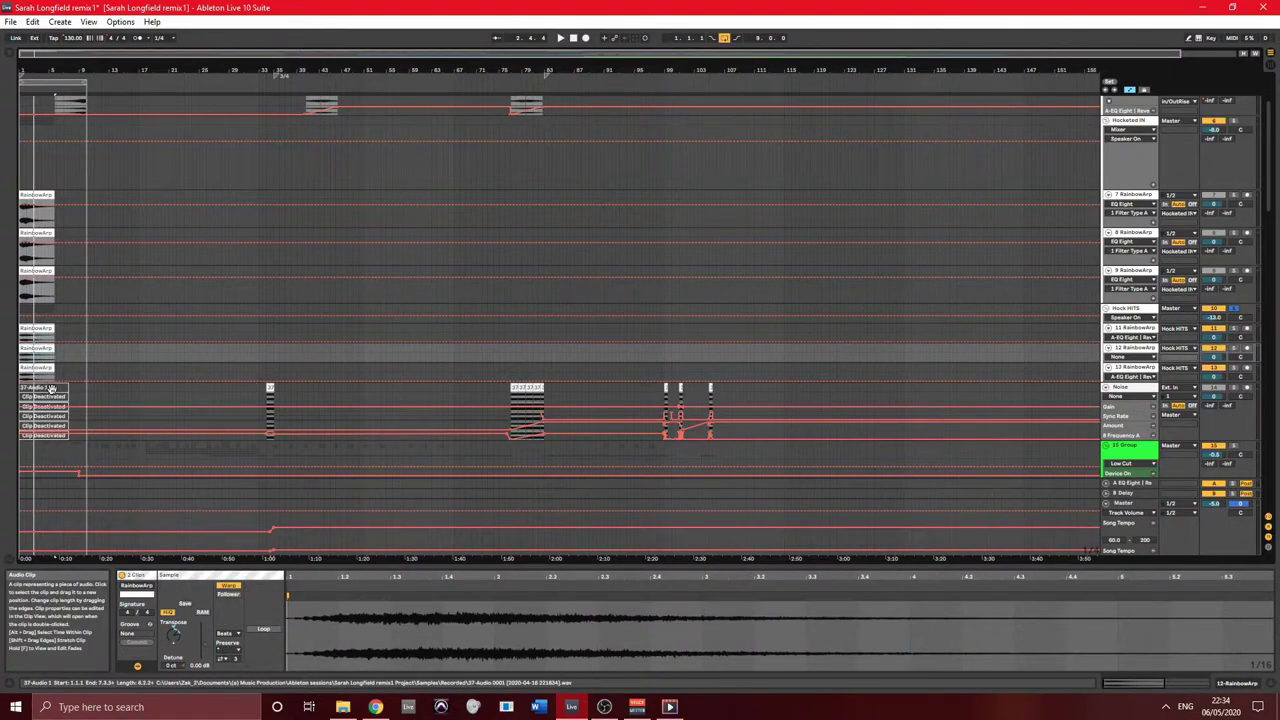
{"action": "left_click", "coordinate": [38, 368], "text": "shift"}
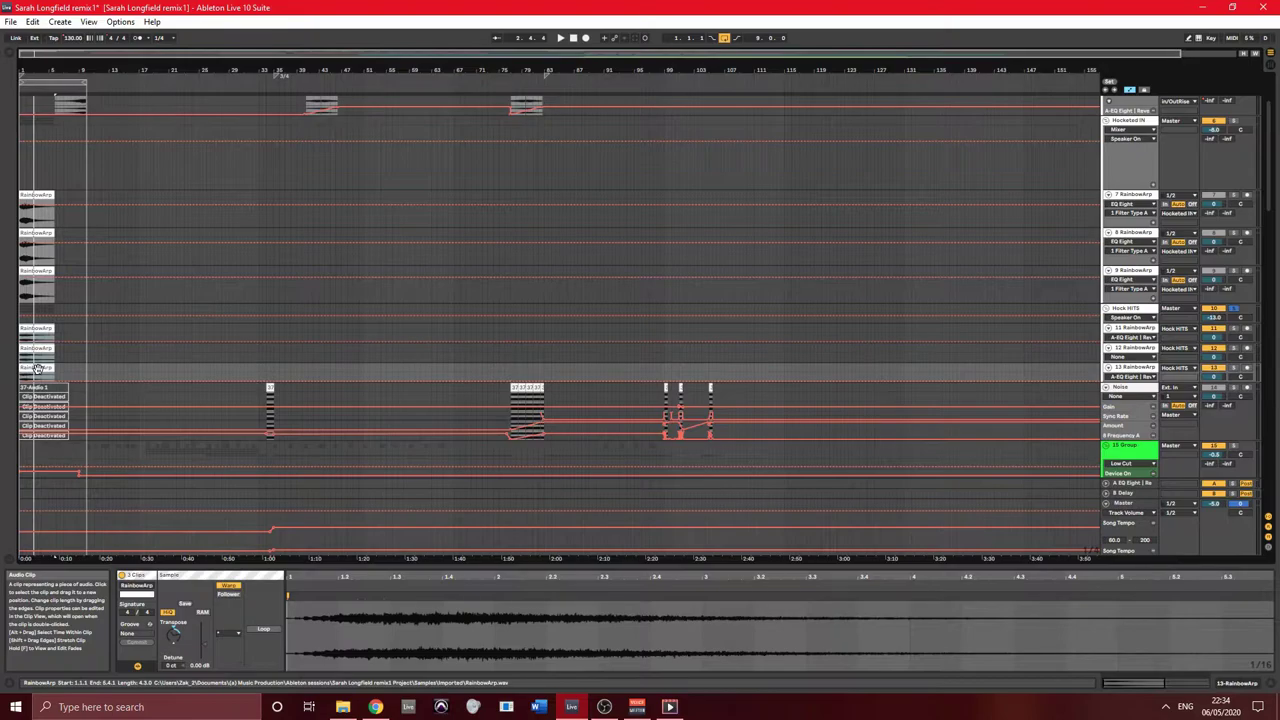
{"action": "left_click", "coordinate": [32, 370]}
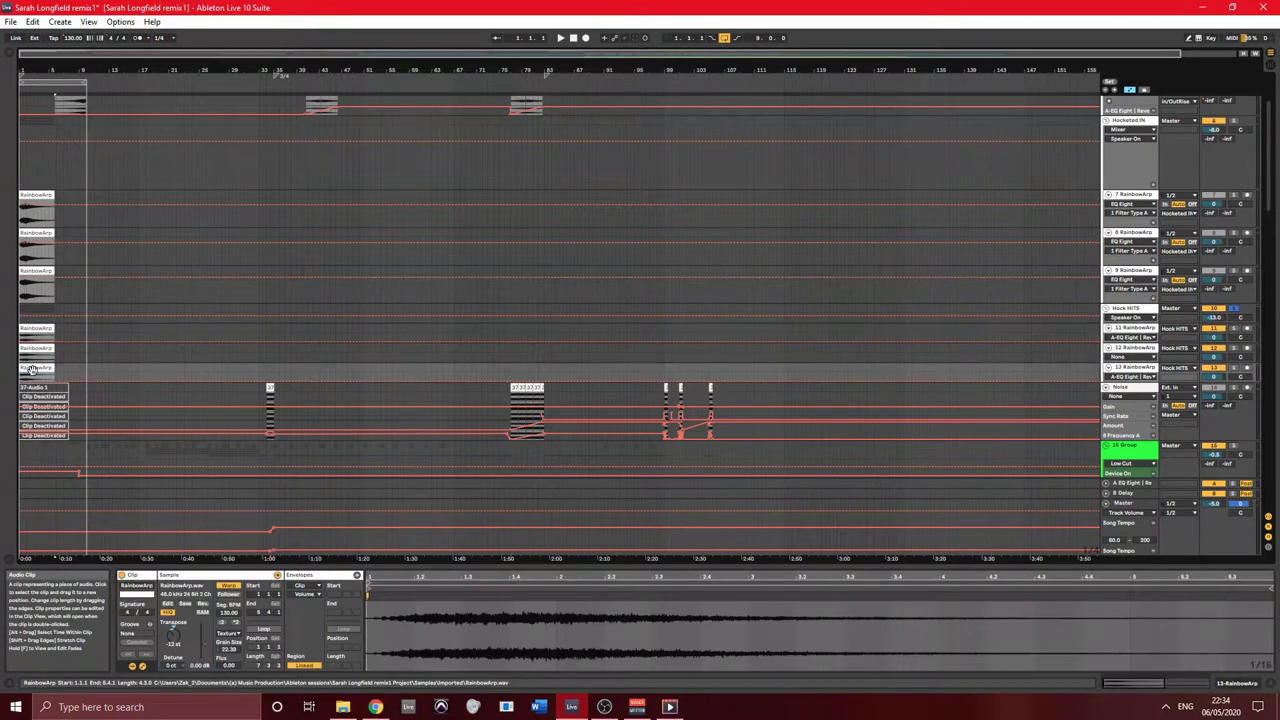
{"action": "left_click", "coordinate": [35, 344]}
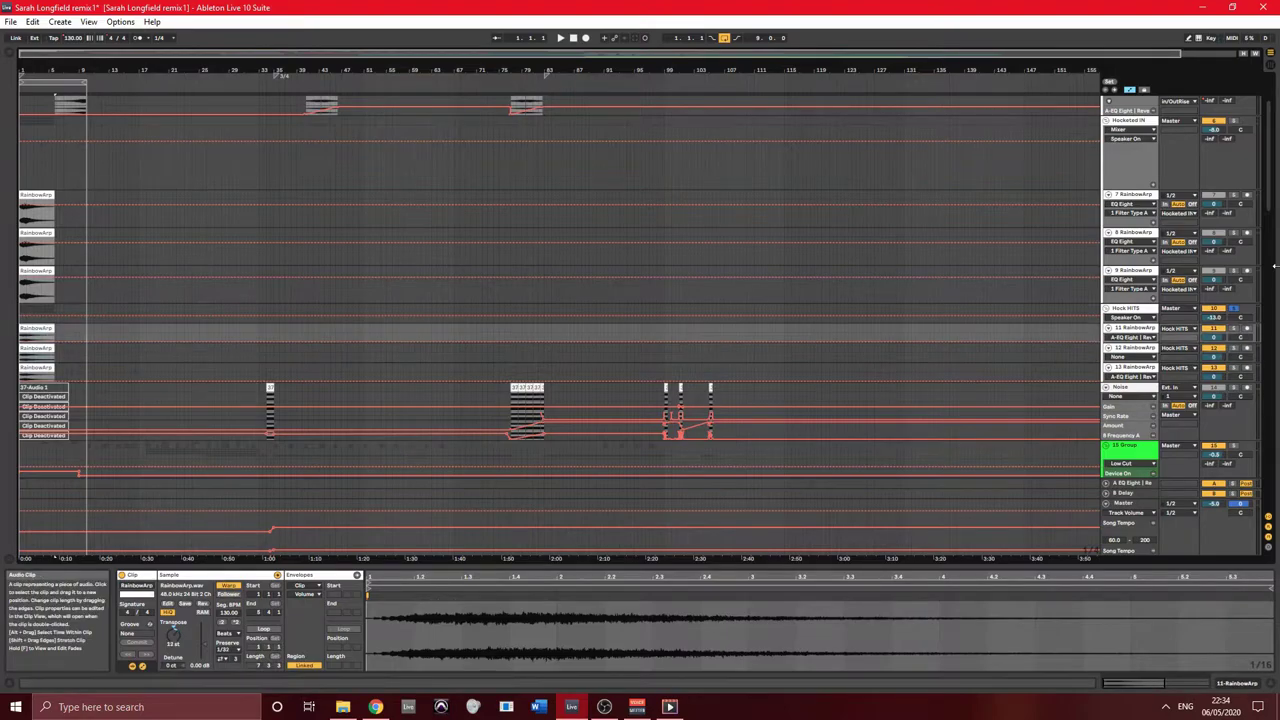
- Play the soloed Hock HITS group and examine its effect chain from the Audio Effect Rack through the later devices
{"action": "left_click", "coordinate": [1124, 309]}
{"action": "key", "text": "space"}
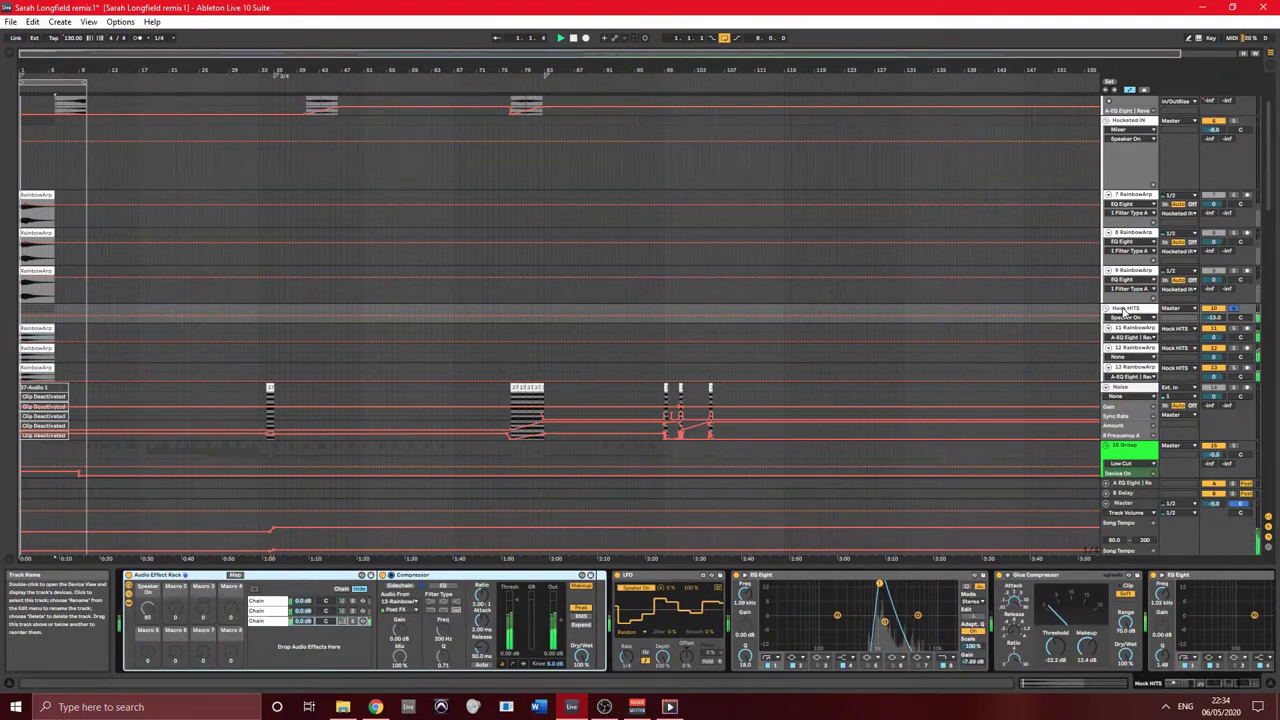
{"action": "left_click", "coordinate": [1231, 685]}
{"action": "left_click_drag", "start_coordinate": [1231, 686], "coordinate": [1198, 687]}
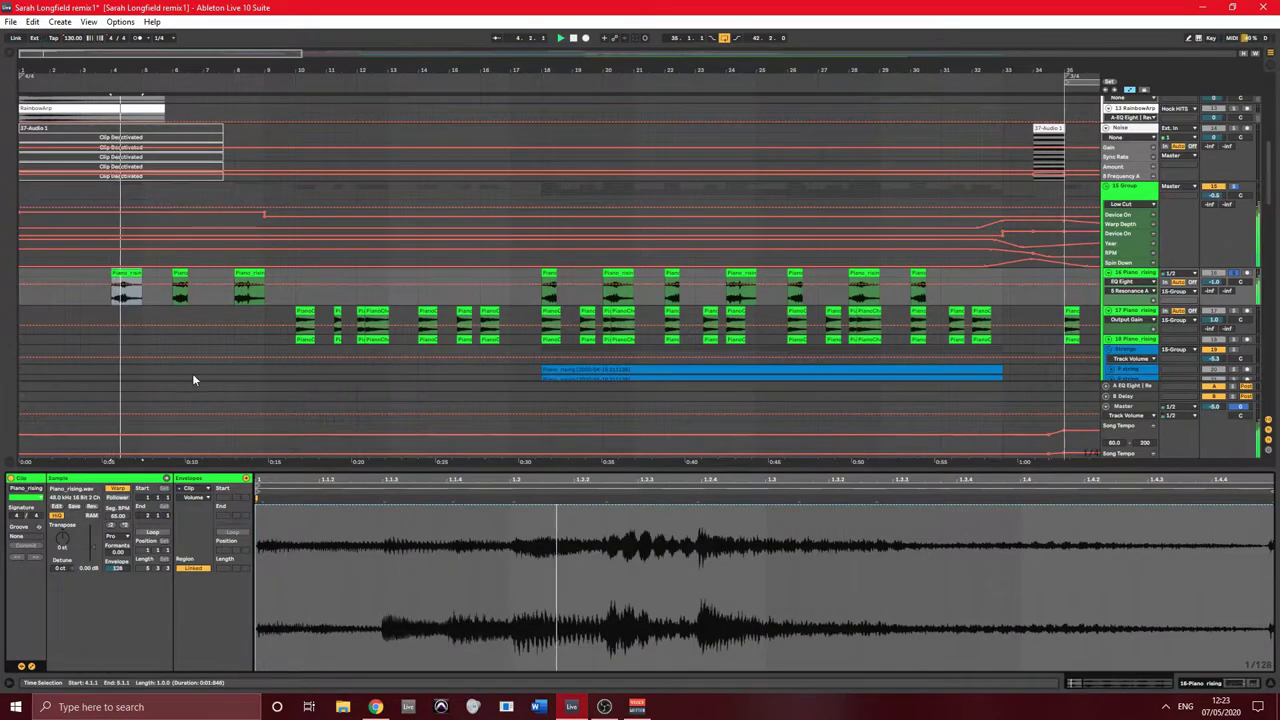
- Display the clip Transposition envelope for the first Piano_rising clip on track 16
{"action": "left_click", "coordinate": [201, 489]}
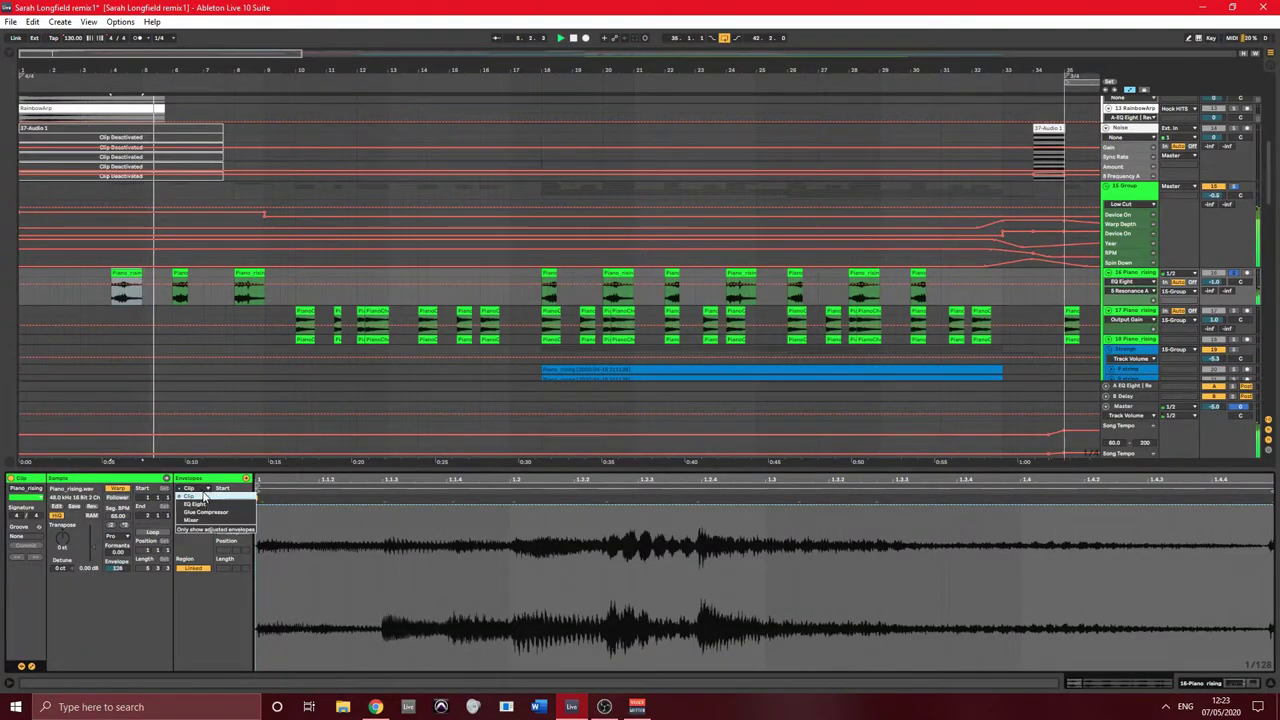
{"action": "left_click", "coordinate": [206, 495]}
{"action": "left_click", "coordinate": [206, 497]}
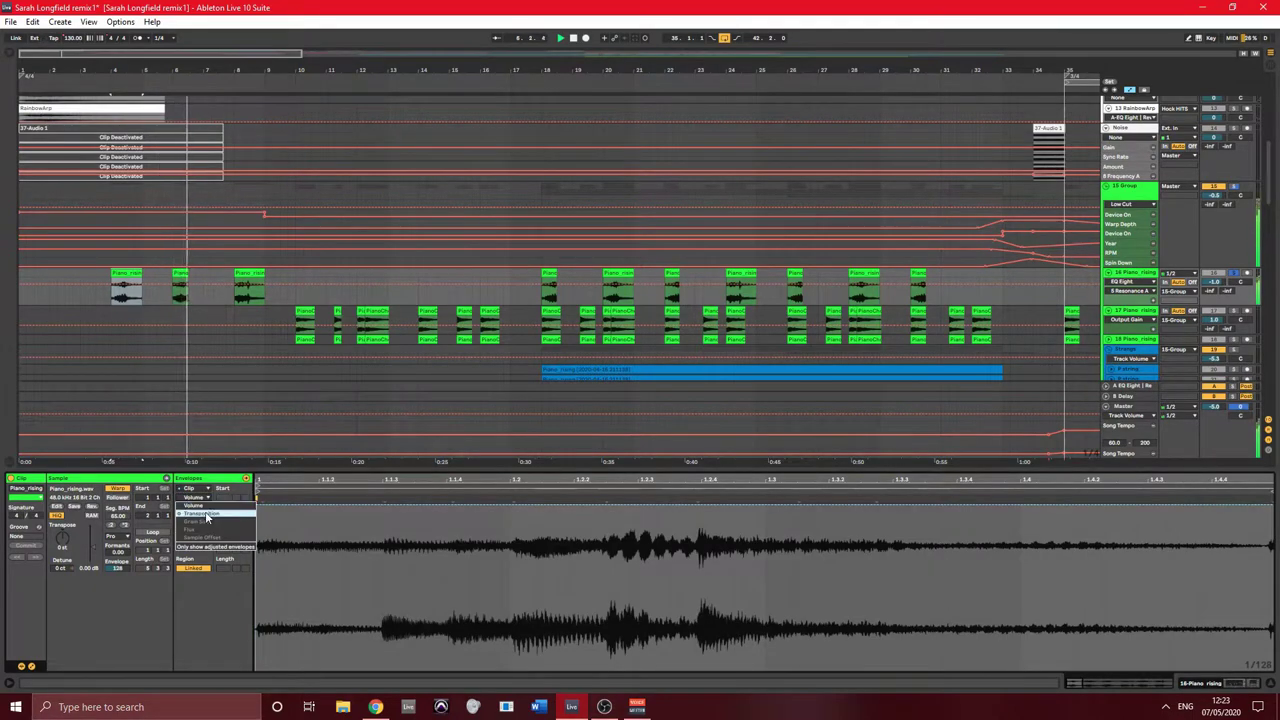
{"action": "left_click", "coordinate": [210, 510]}
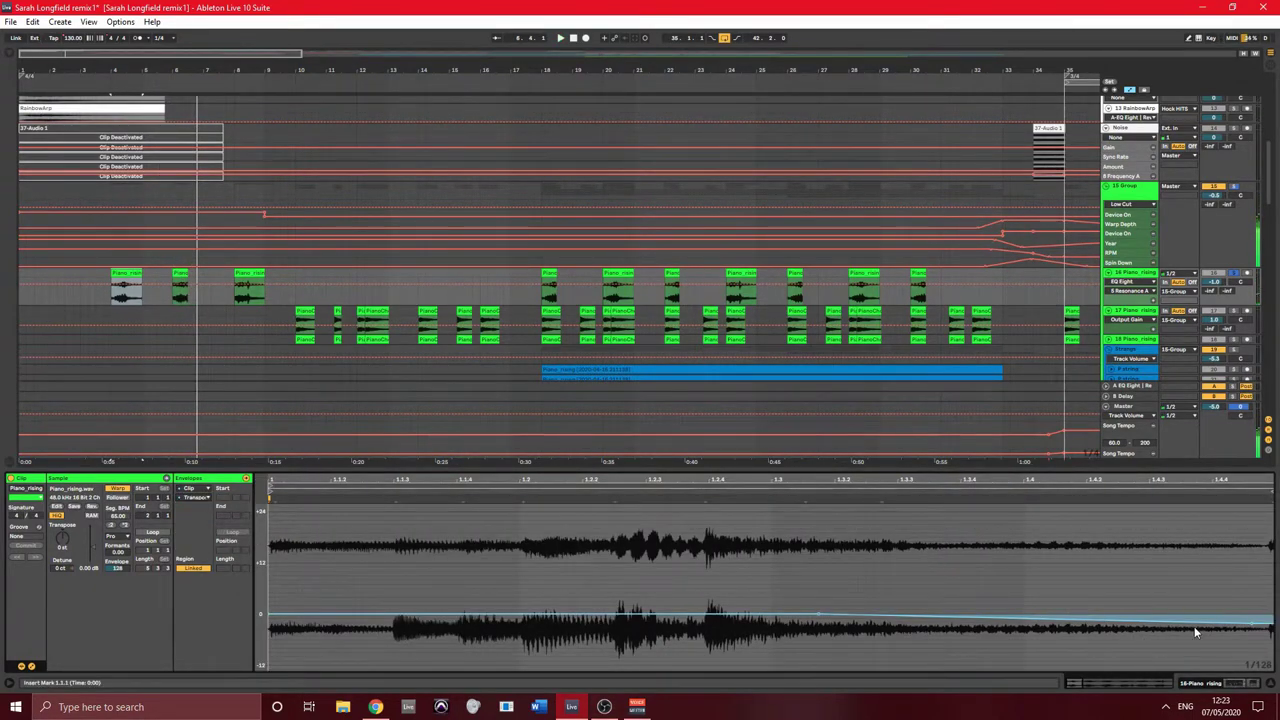
- Examine the transposition envelopes of the next two Piano_rising clips in an enlarged clip view and audition the clips
{"action": "left_click", "coordinate": [180, 282]}
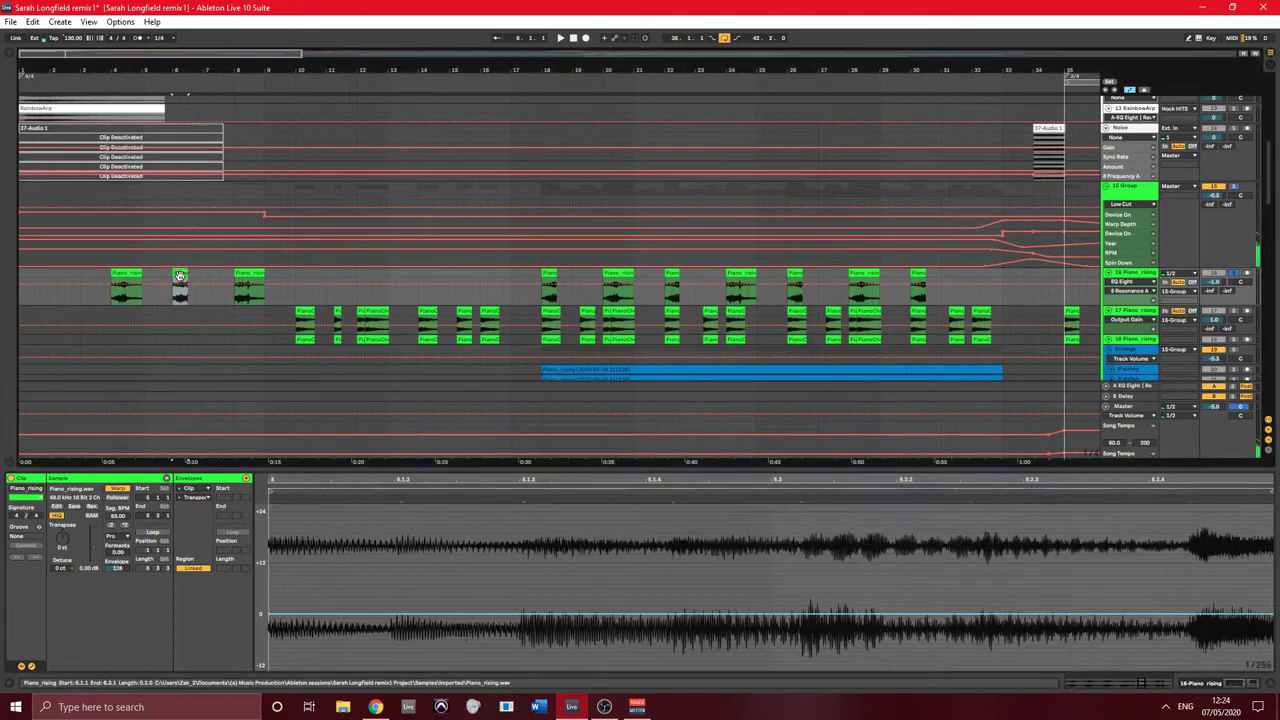
{"action": "left_click", "coordinate": [250, 285]}
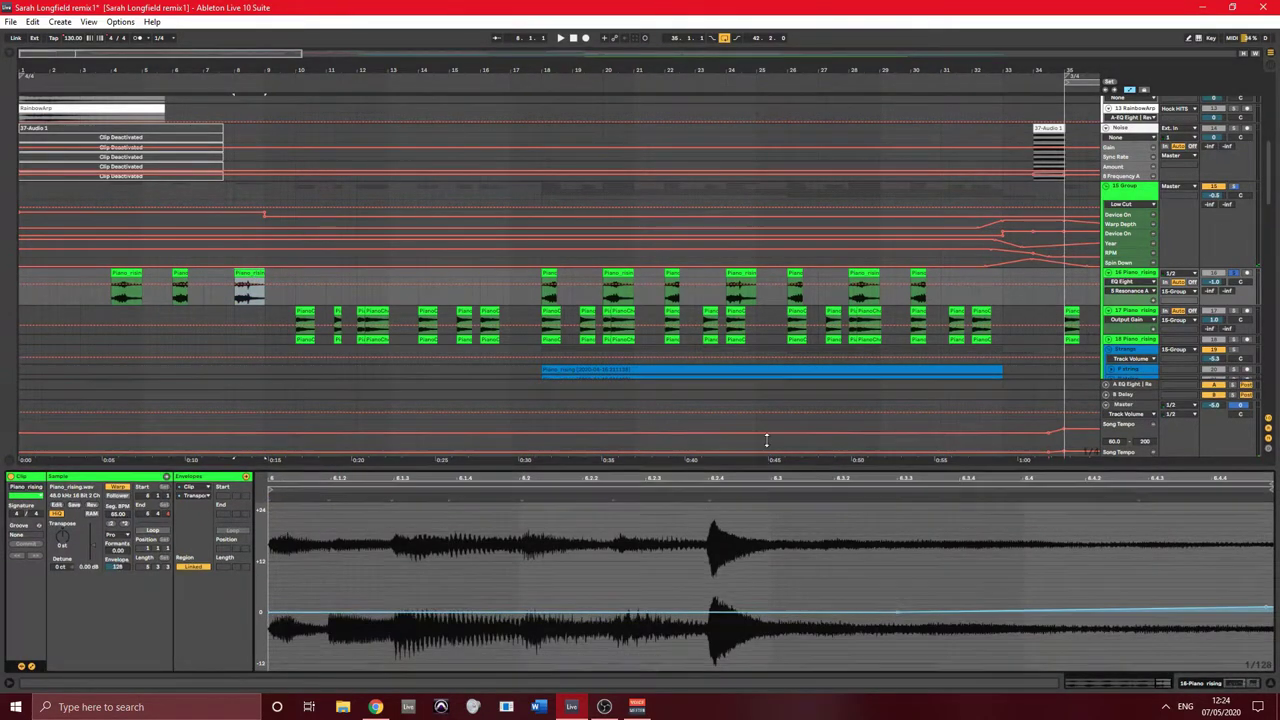
{"action": "left_click_drag", "start_coordinate": [767, 470], "coordinate": [700, 330]}
{"action": "key", "text": "space"}
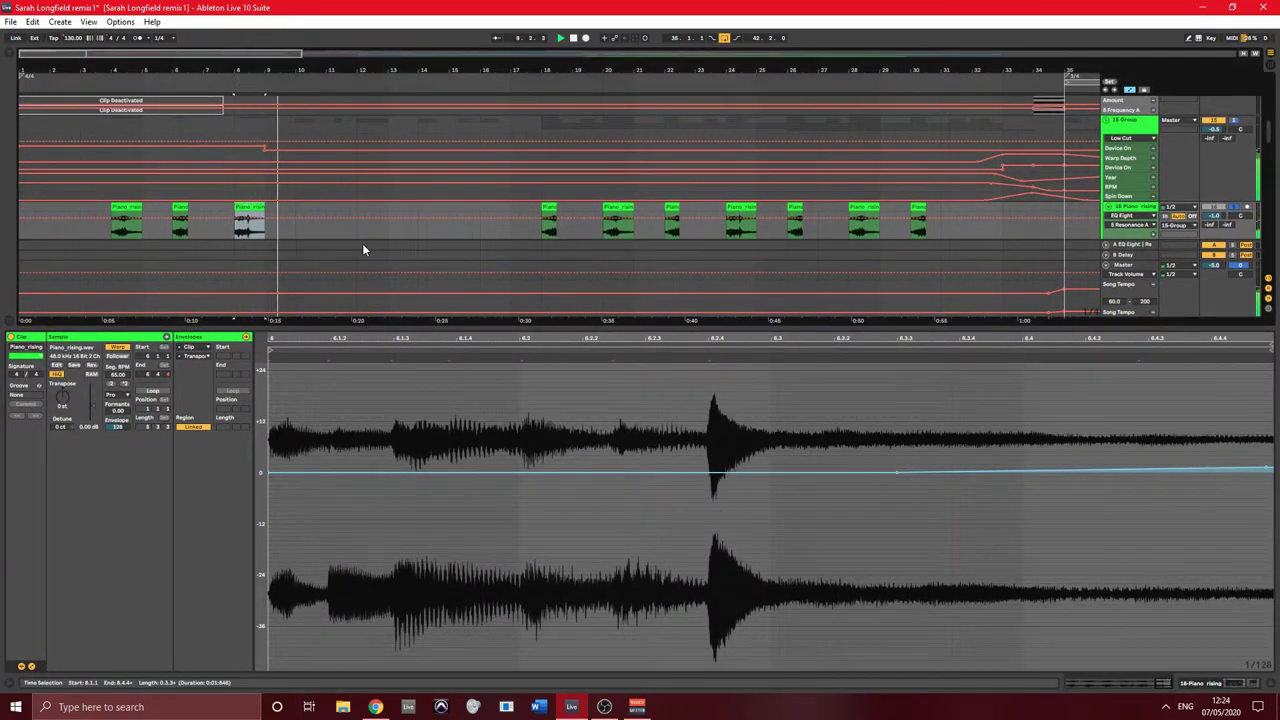
{"action": "key", "text": "space"}
{"action": "left_click", "coordinate": [127, 210]}
{"action": "key", "text": "space"}
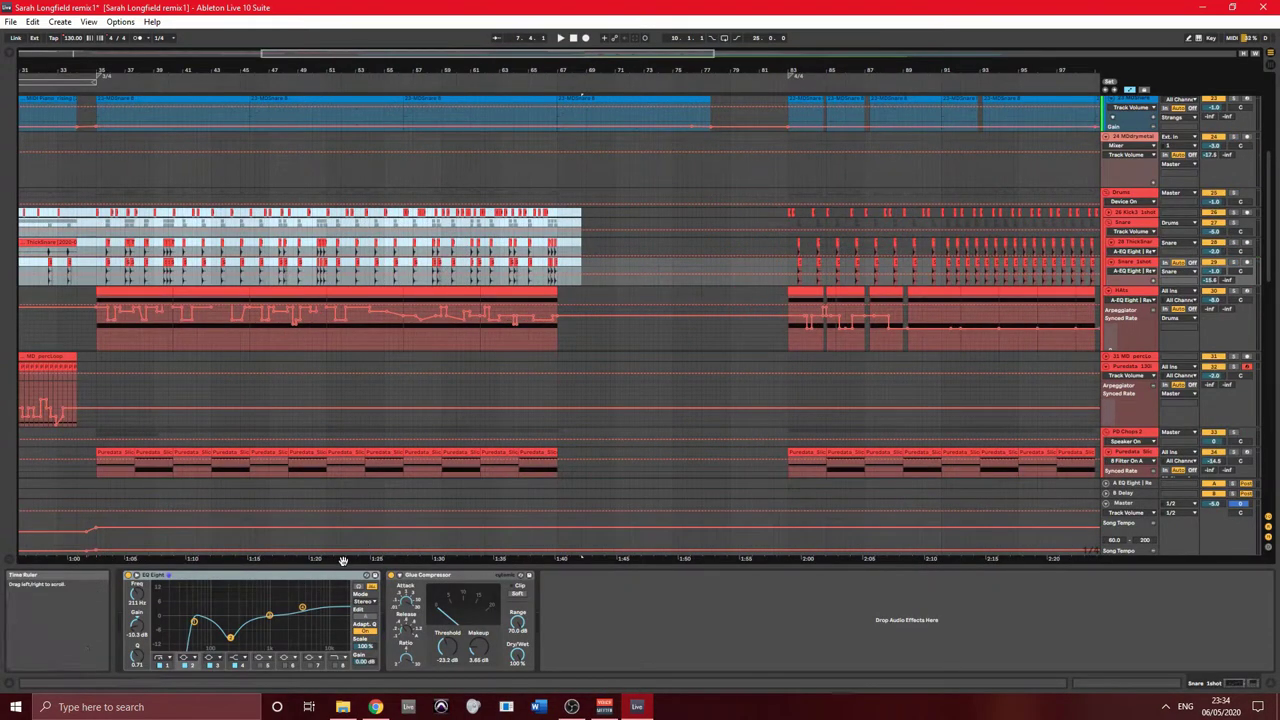
- Turn on looping for the 25-bar section starting at bar 10 and start playback
{"action": "left_click_drag", "start_coordinate": [343, 561], "coordinate": [920, 536]}
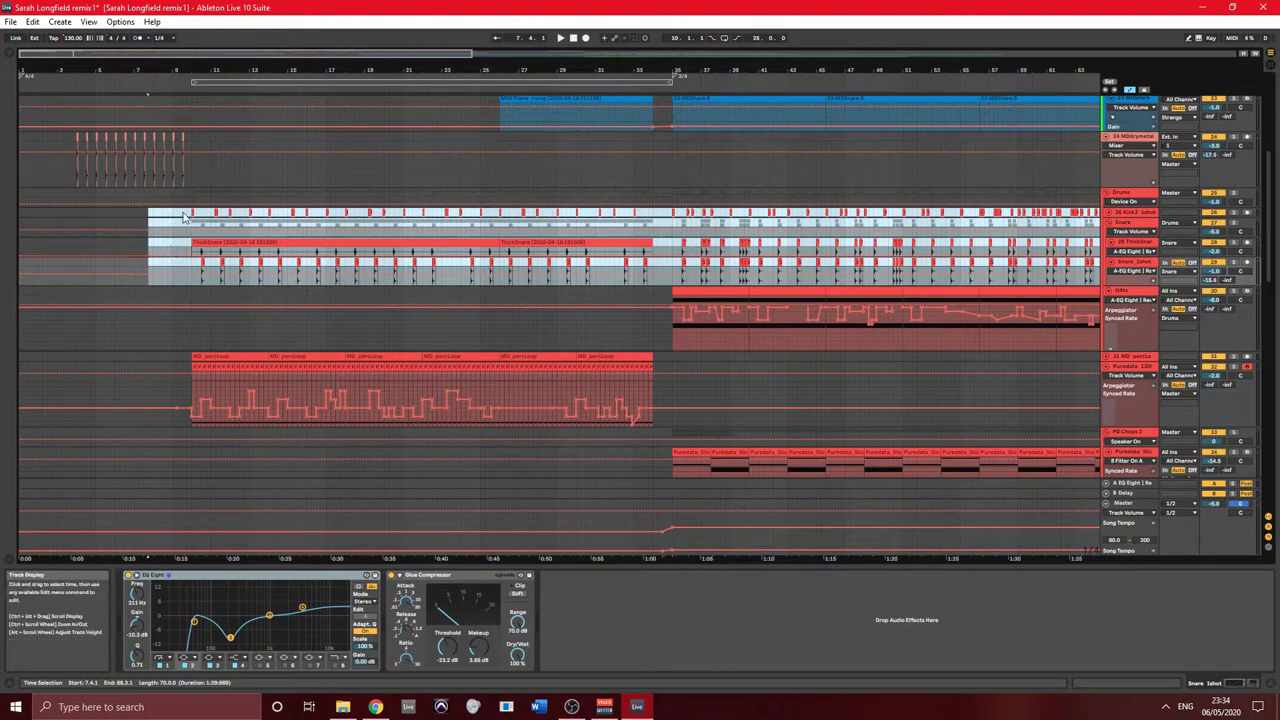
{"action": "left_click", "coordinate": [183, 215]}
{"action": "right_click", "coordinate": [250, 82]}
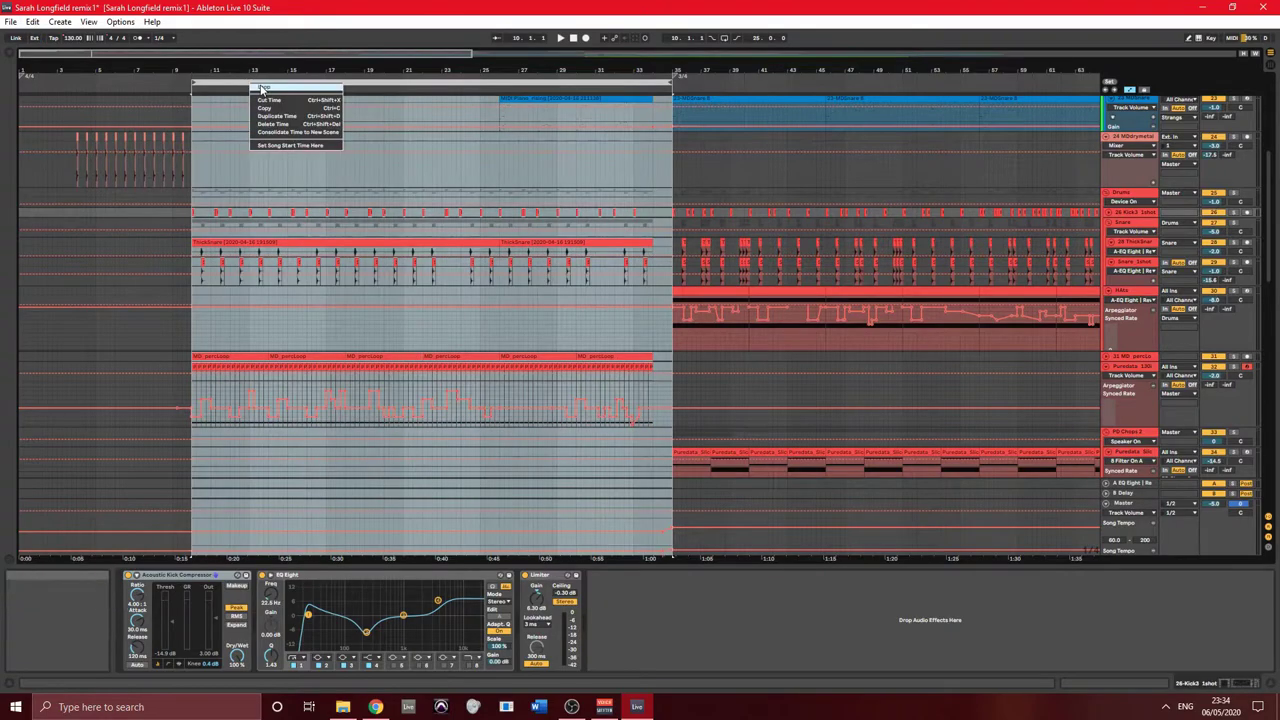
{"action": "left_click", "coordinate": [262, 88]}
{"action": "key", "text": "space"}
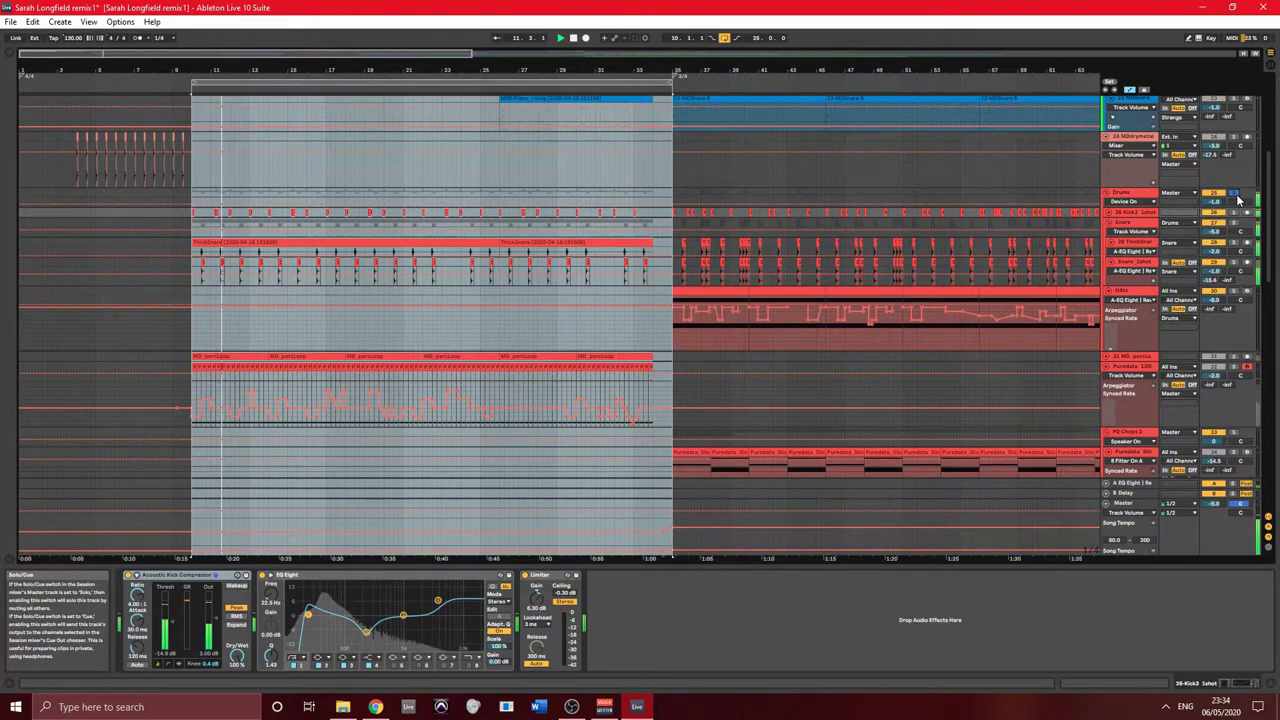
- Examine the effect chains of the two snare tracks, the Snare group, the Kick3 1shot track, the Drums group and the Hats track
{"action": "left_click", "coordinate": [1140, 263]}
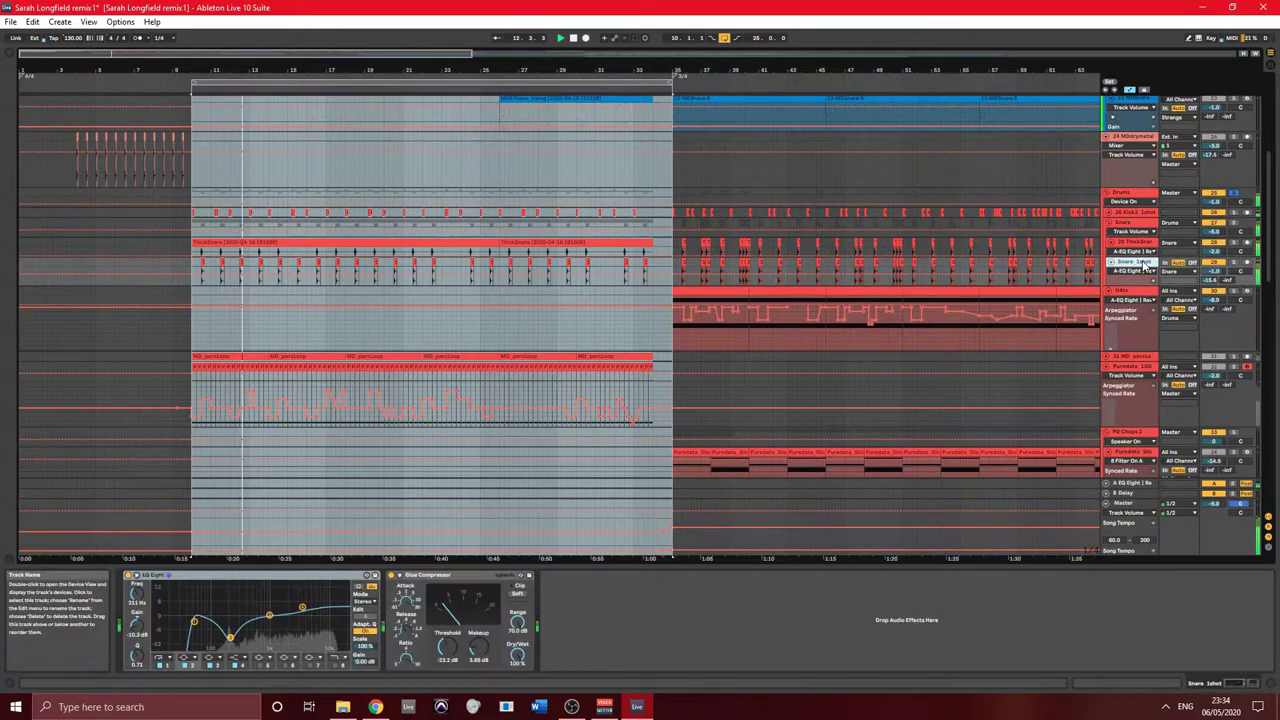
{"action": "left_click", "coordinate": [1140, 245]}
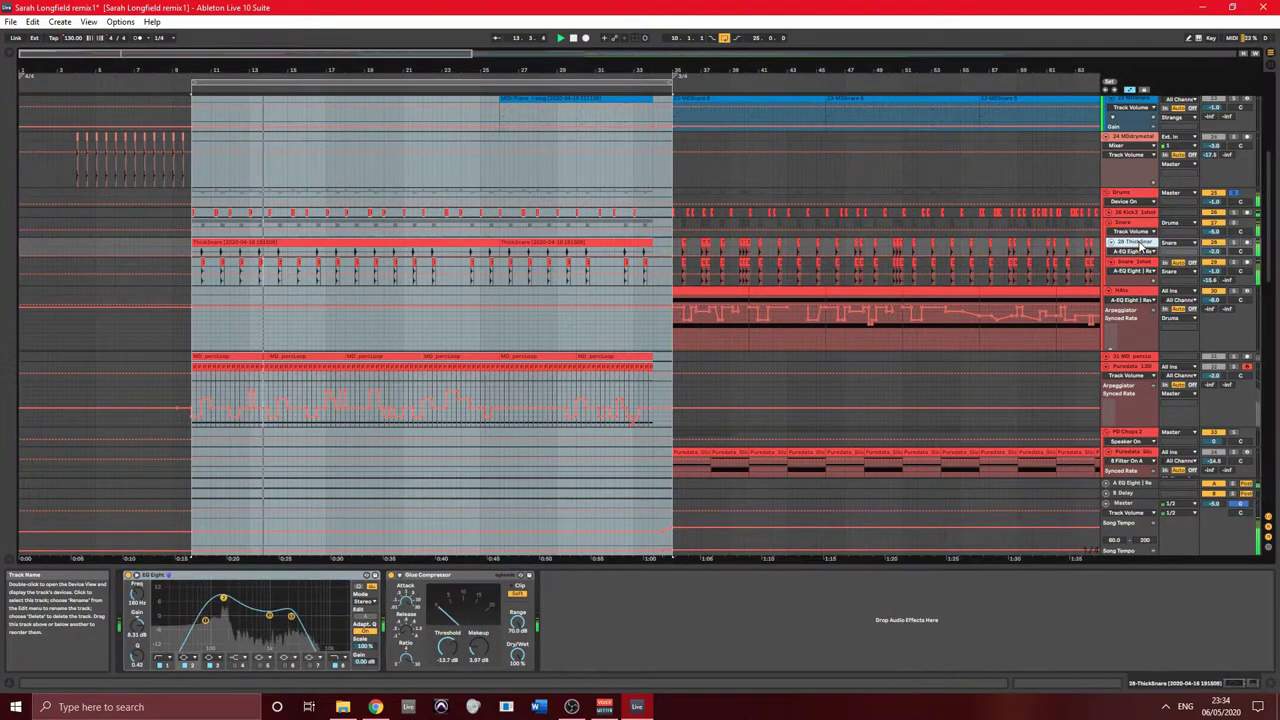
{"action": "left_click", "coordinate": [1136, 225]}
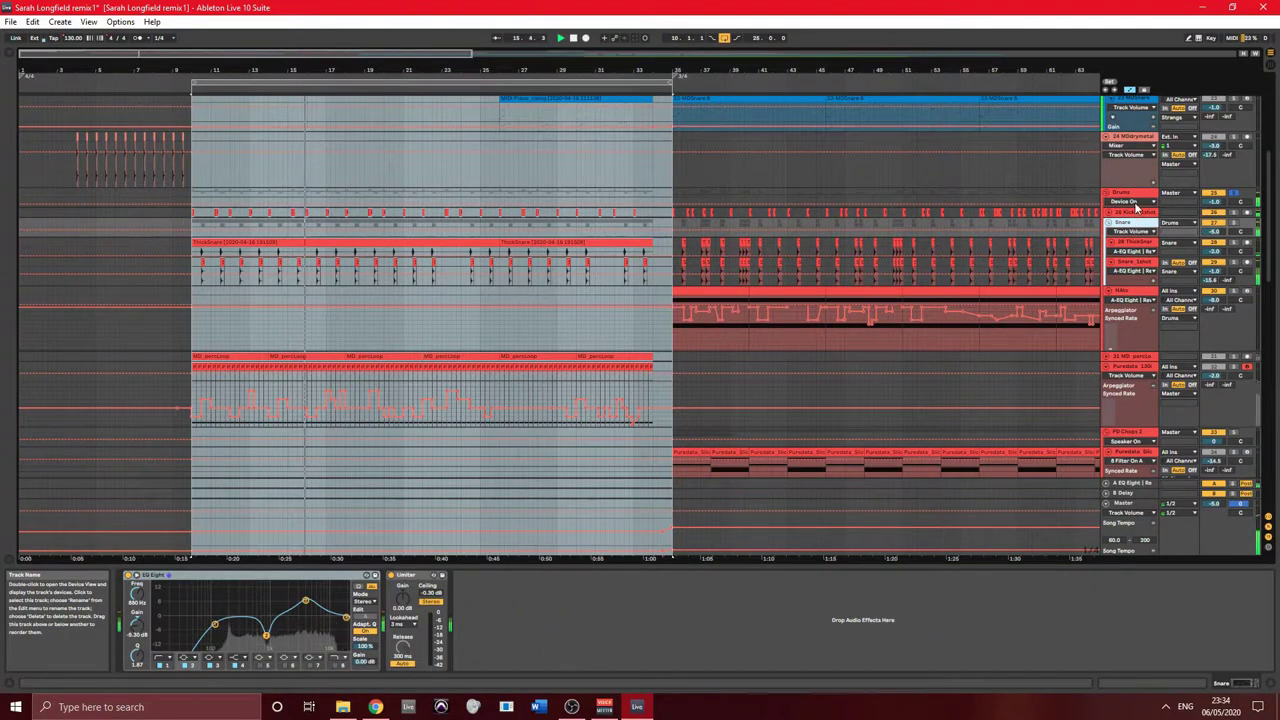
{"action": "left_click", "coordinate": [1136, 214]}
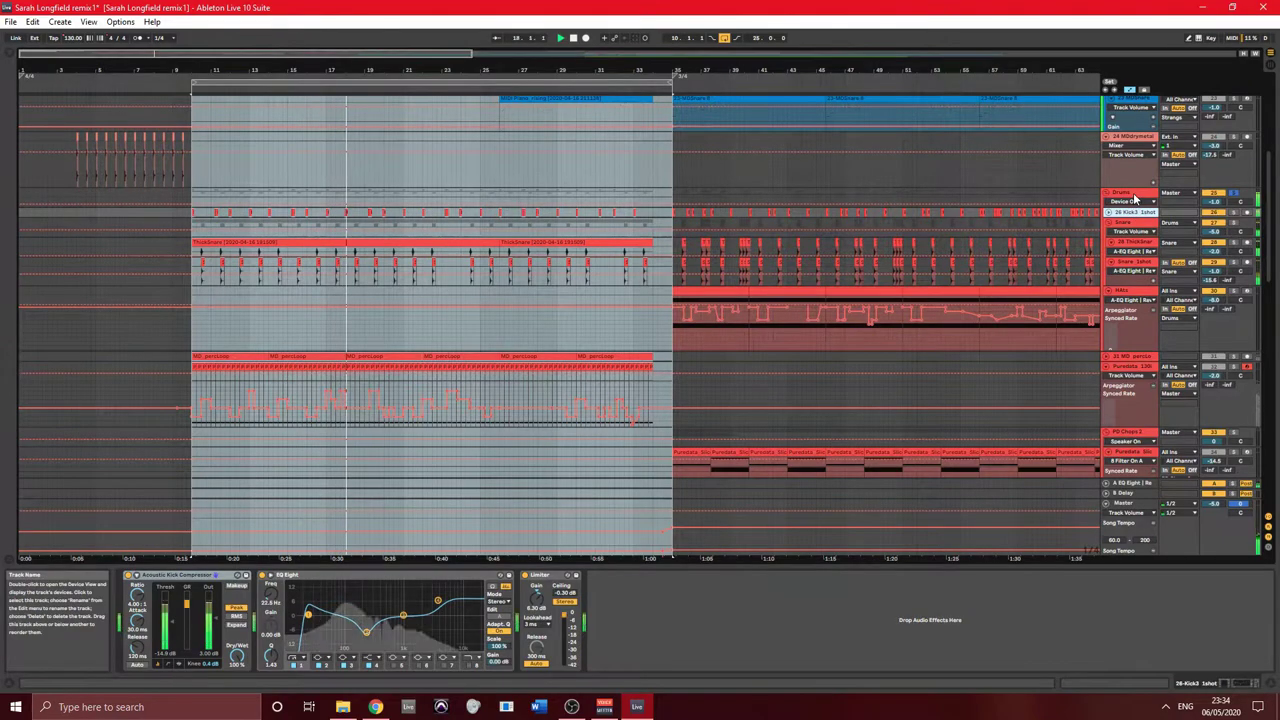
{"action": "left_click", "coordinate": [1134, 196]}
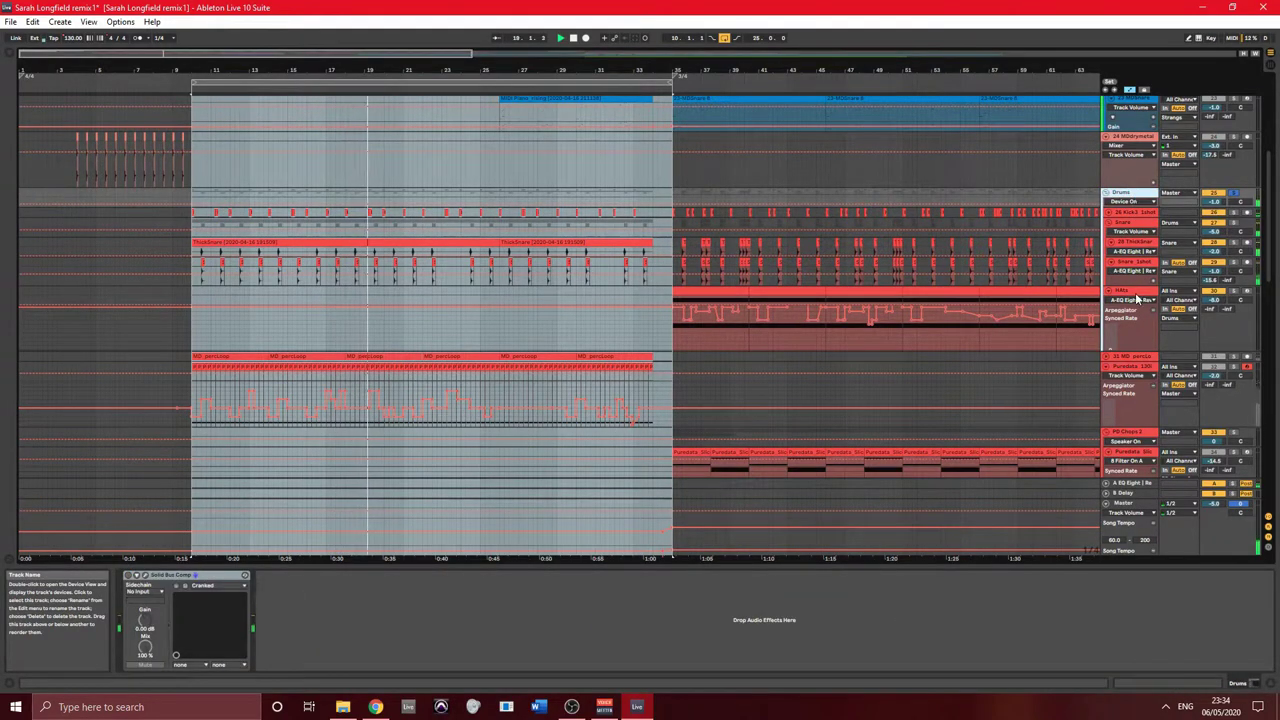
{"action": "left_click", "coordinate": [1135, 292]}
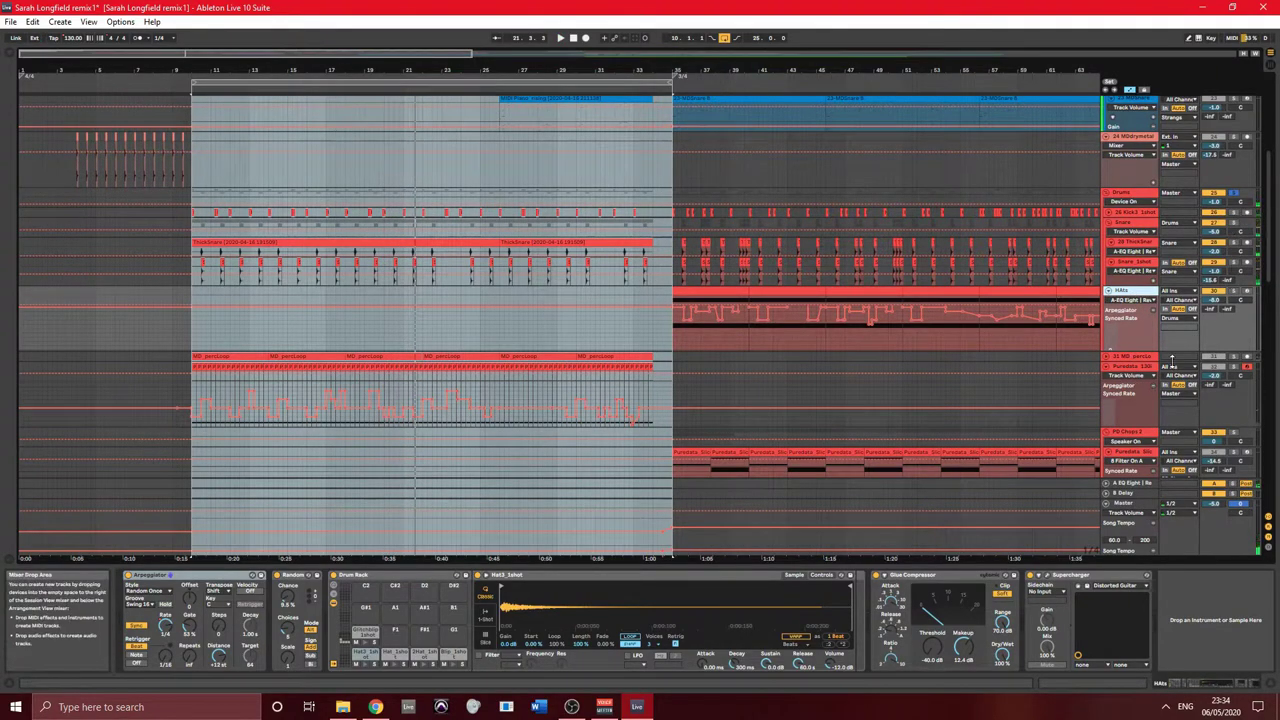
- Solo the MD_percLoop track, play its first clip, and briefly enlarge the track to view its waveform
{"action": "left_click", "coordinate": [1222, 358]}
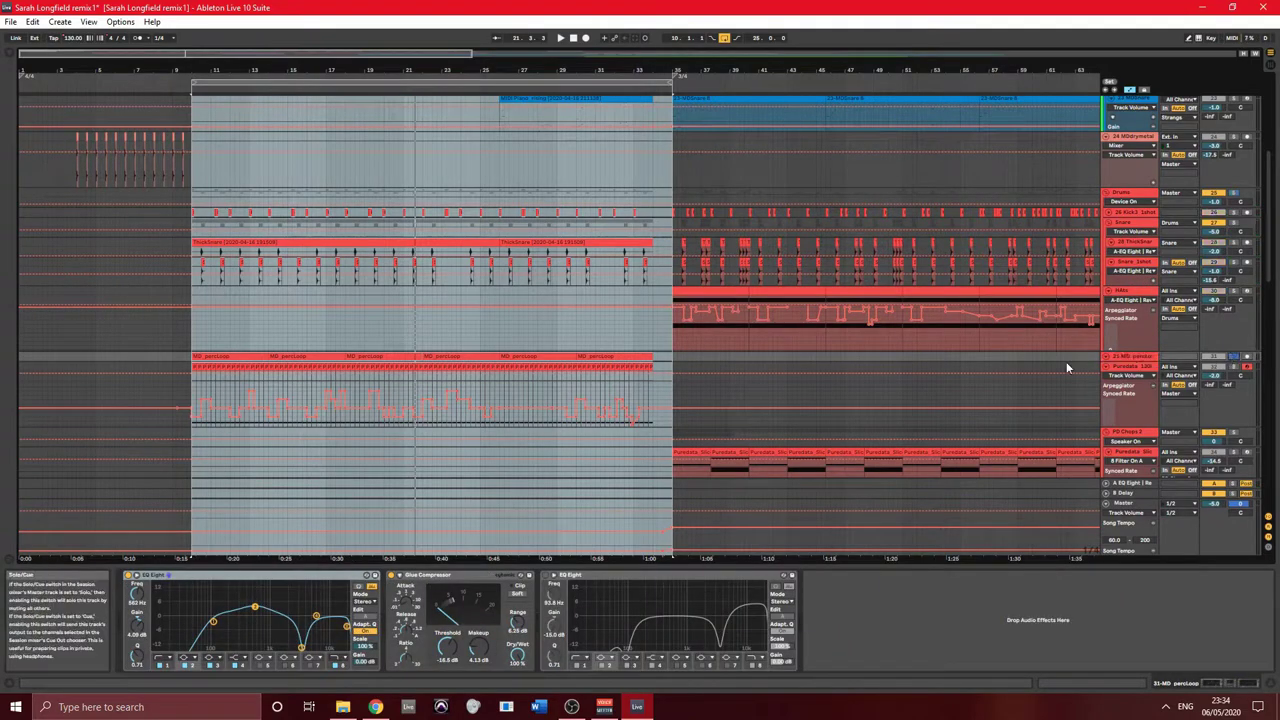
{"action": "left_click", "coordinate": [237, 356]}
{"action": "key", "text": "space"}
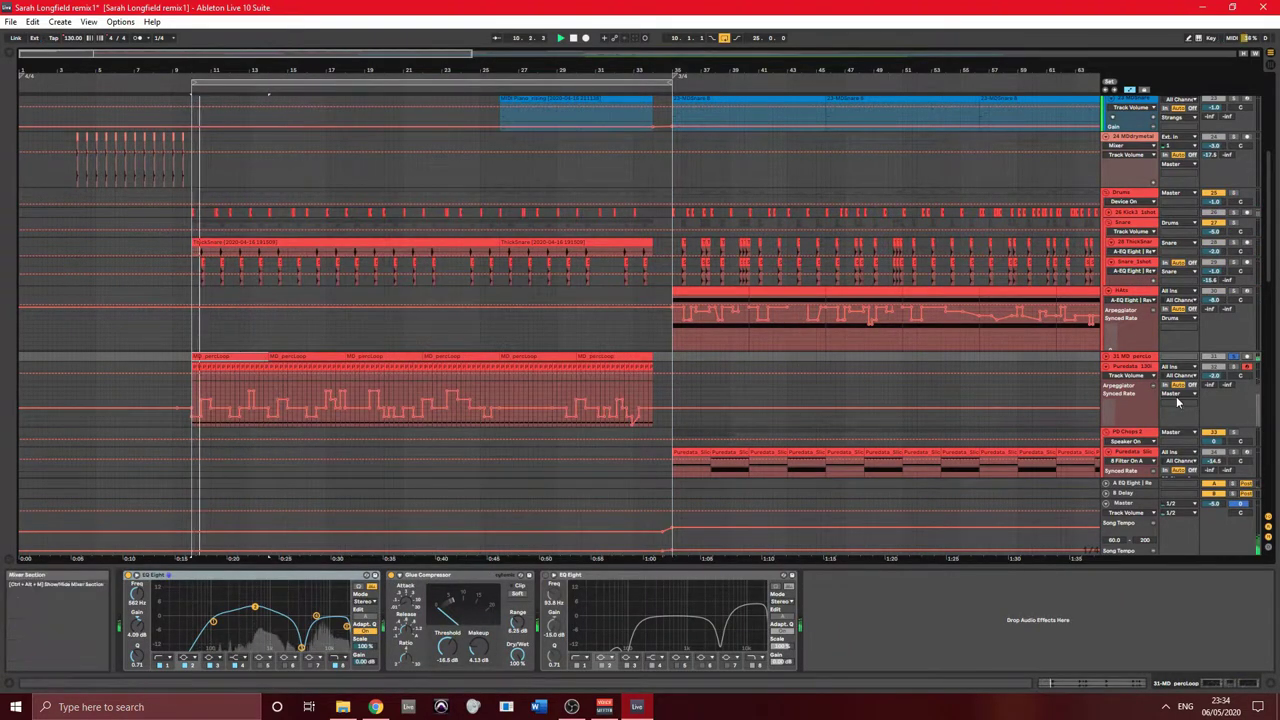
{"action": "left_click_drag", "start_coordinate": [1133, 361], "coordinate": [1133, 388]}
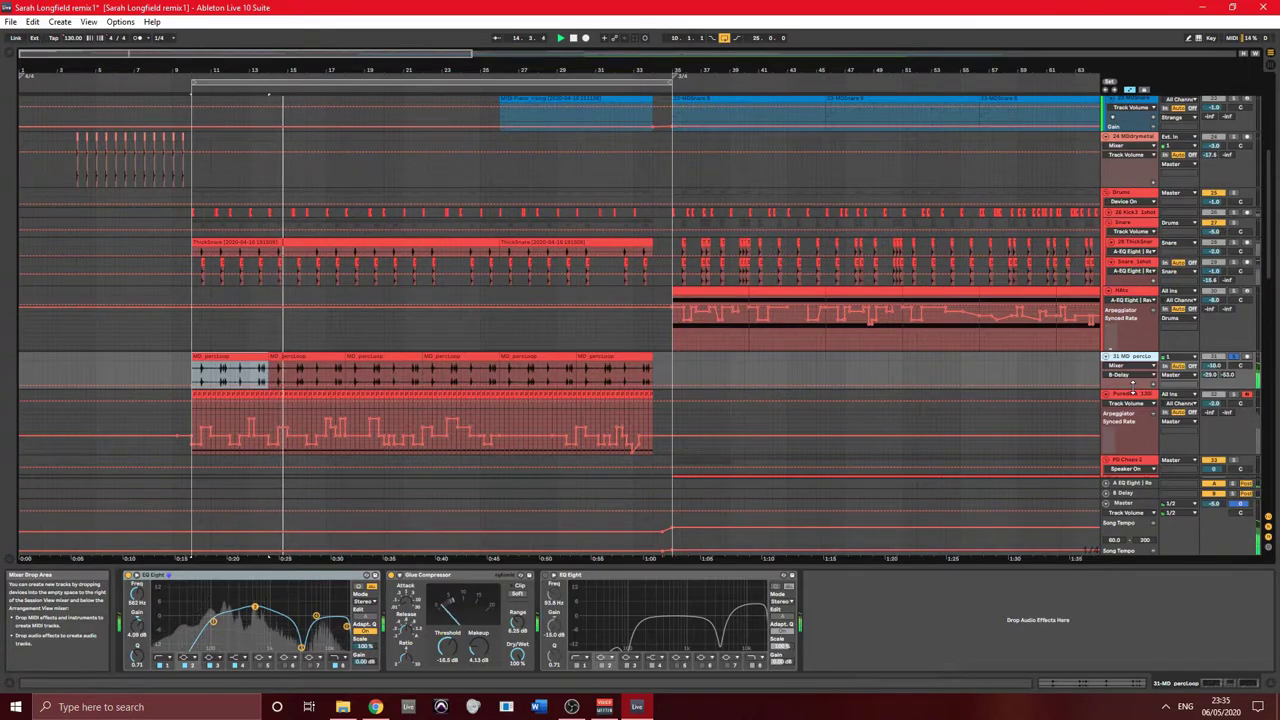
{"action": "left_click_drag", "start_coordinate": [1133, 388], "coordinate": [1134, 359]}
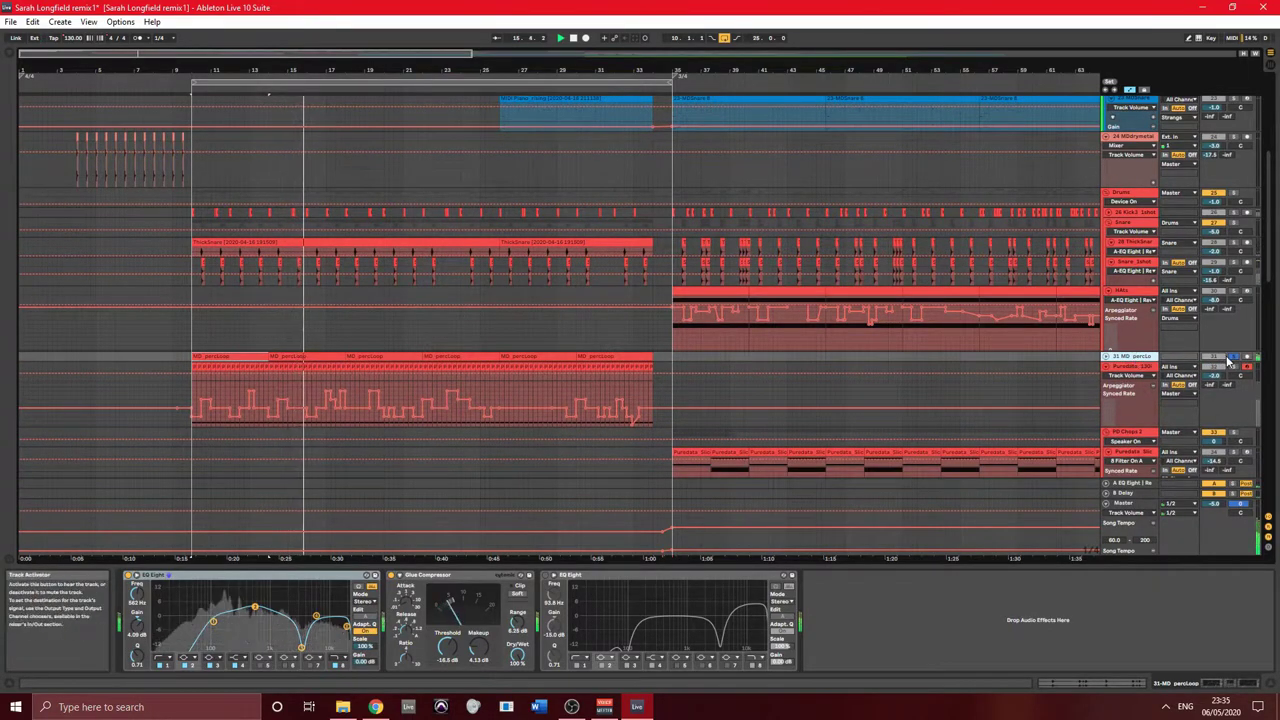
{"action": "key", "text": "space"}
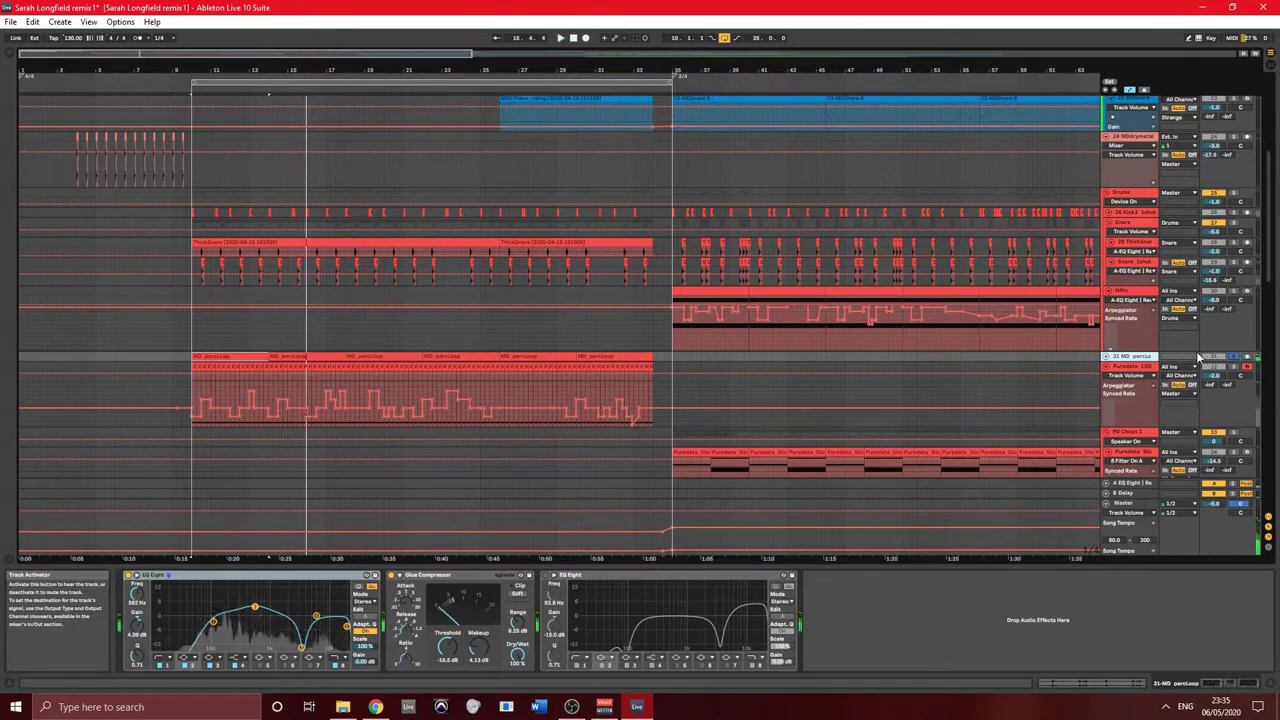
- Examine the slices in the Puredata_130ish drum rack, try extending Slice 1's sample region across the waveform, and undo the change
{"action": "left_click", "coordinate": [1137, 368]}
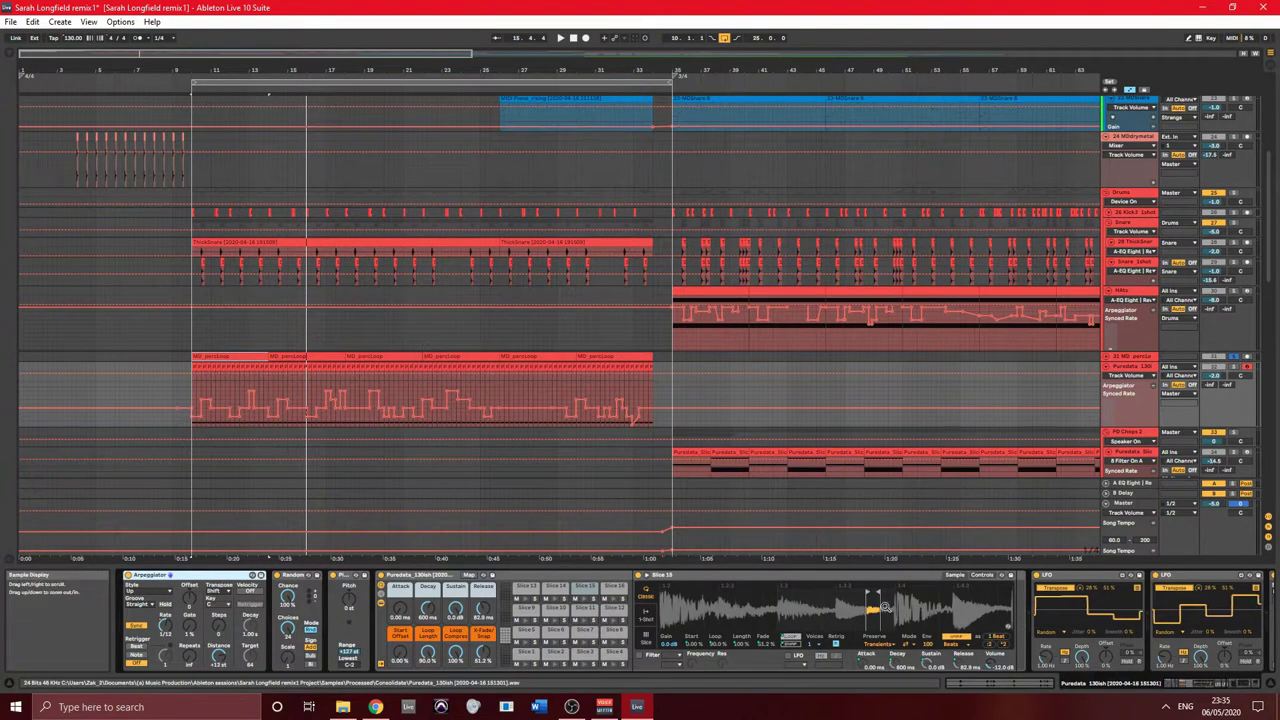
{"action": "left_click", "coordinate": [672, 597]}
{"action": "left_click_drag", "start_coordinate": [672, 594], "coordinate": [1008, 606]}
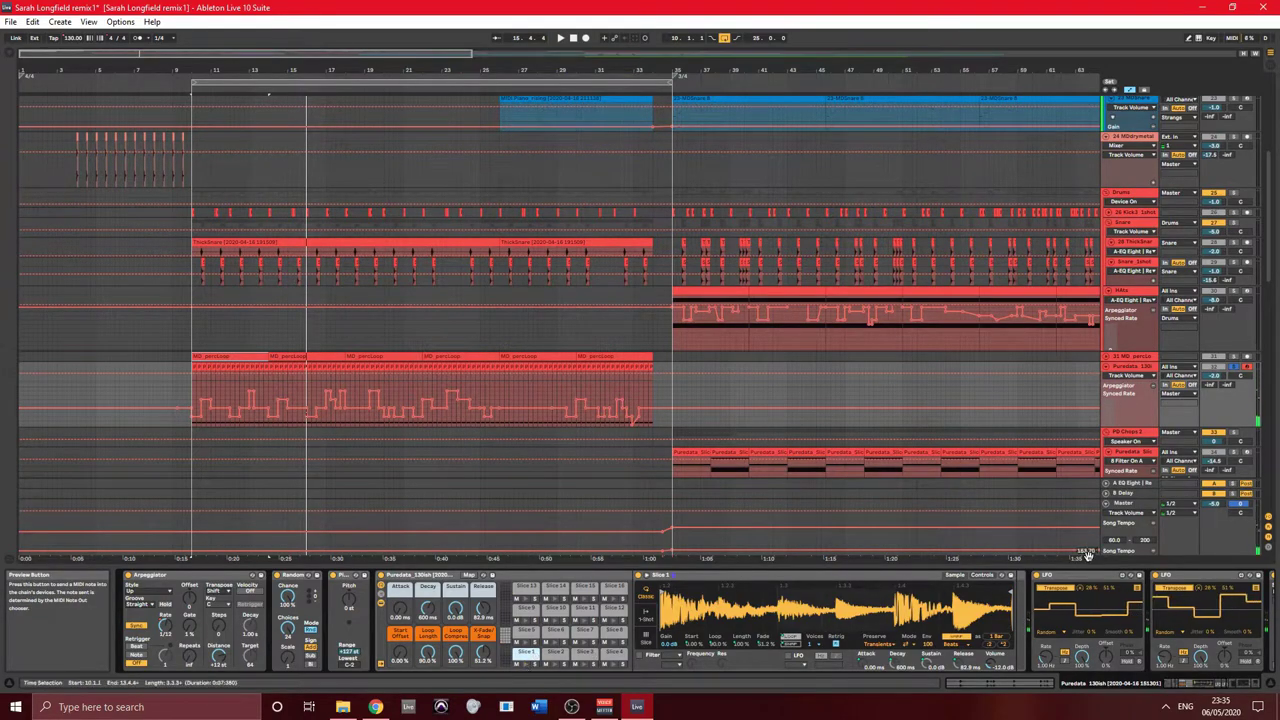
{"action": "key", "text": "ctrl+z"}
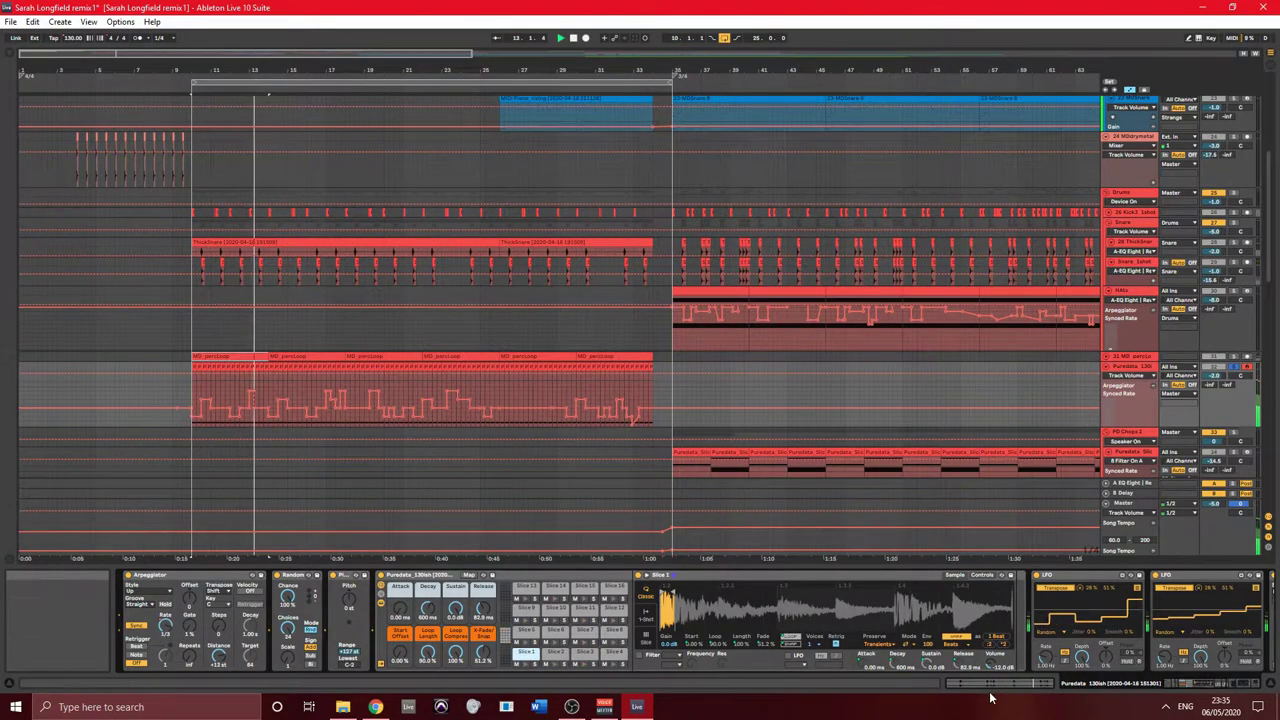
- Show the parameter mappings of both LFO devices on the Puredata_130ish track and review the rest of its device chain
{"action": "left_click_drag", "start_coordinate": [1201, 685], "coordinate": [1208, 688]}
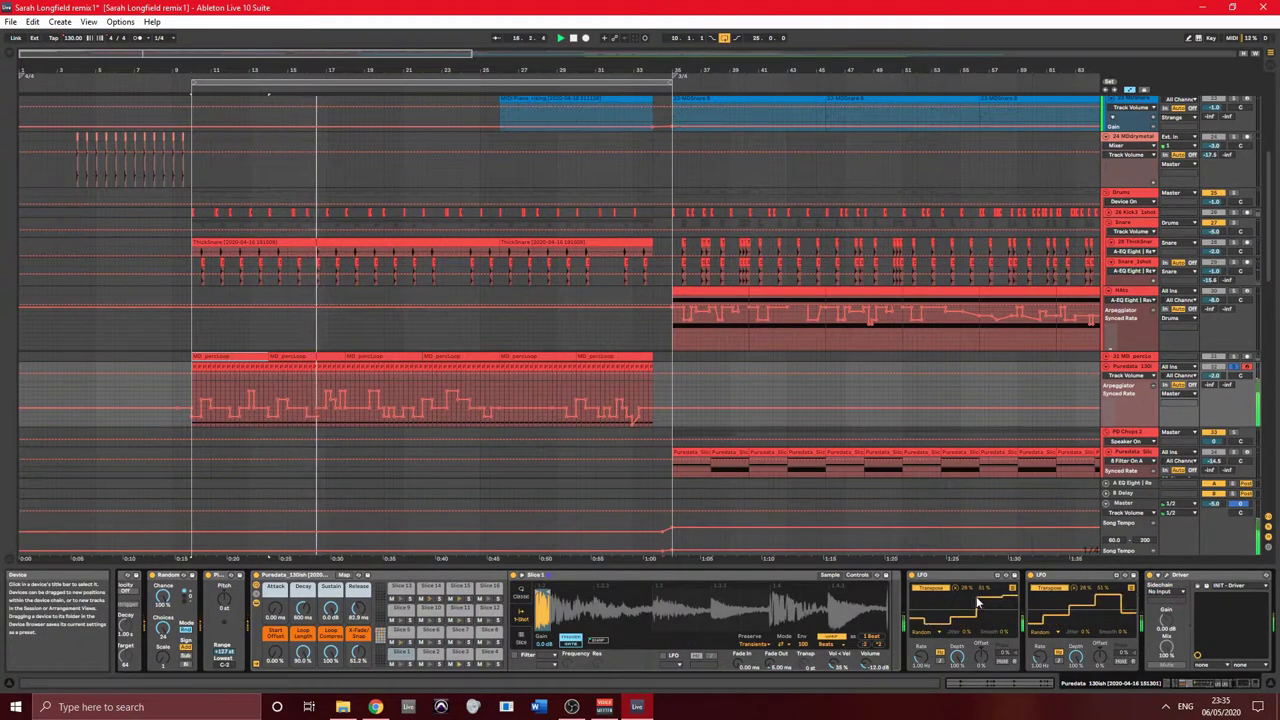
{"action": "left_click", "coordinate": [1012, 590]}
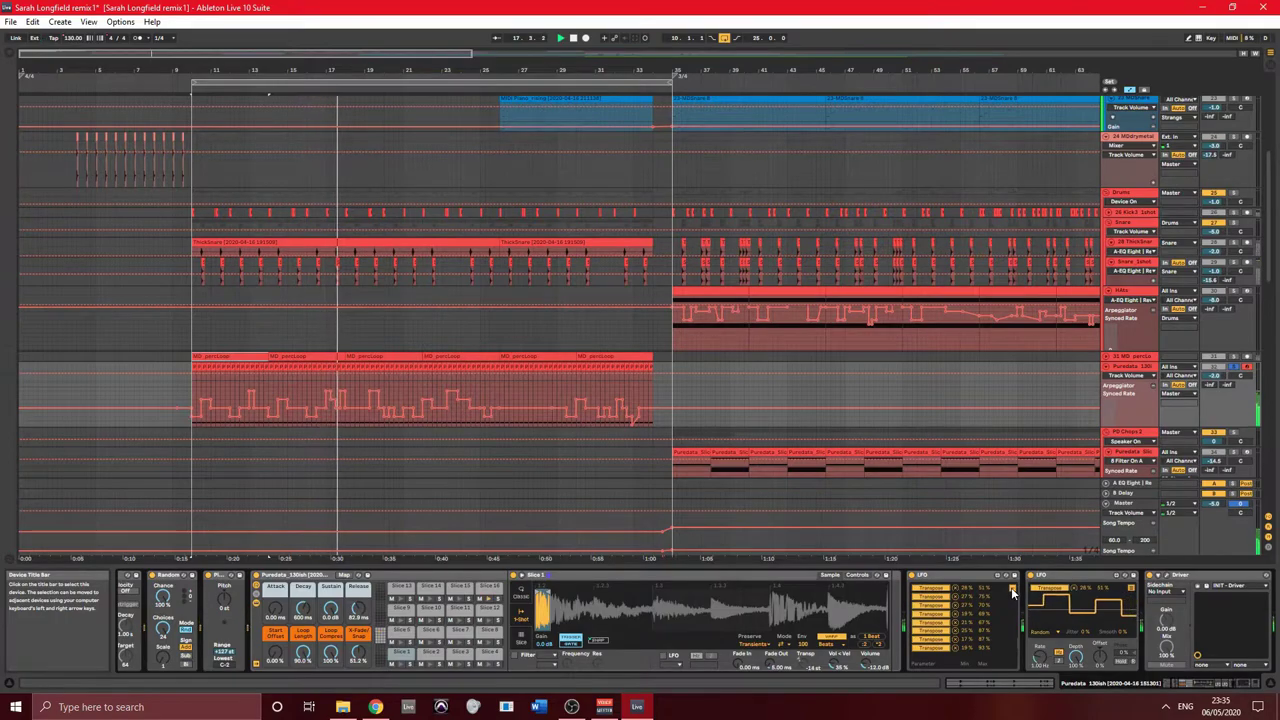
{"action": "left_click", "coordinate": [1133, 589]}
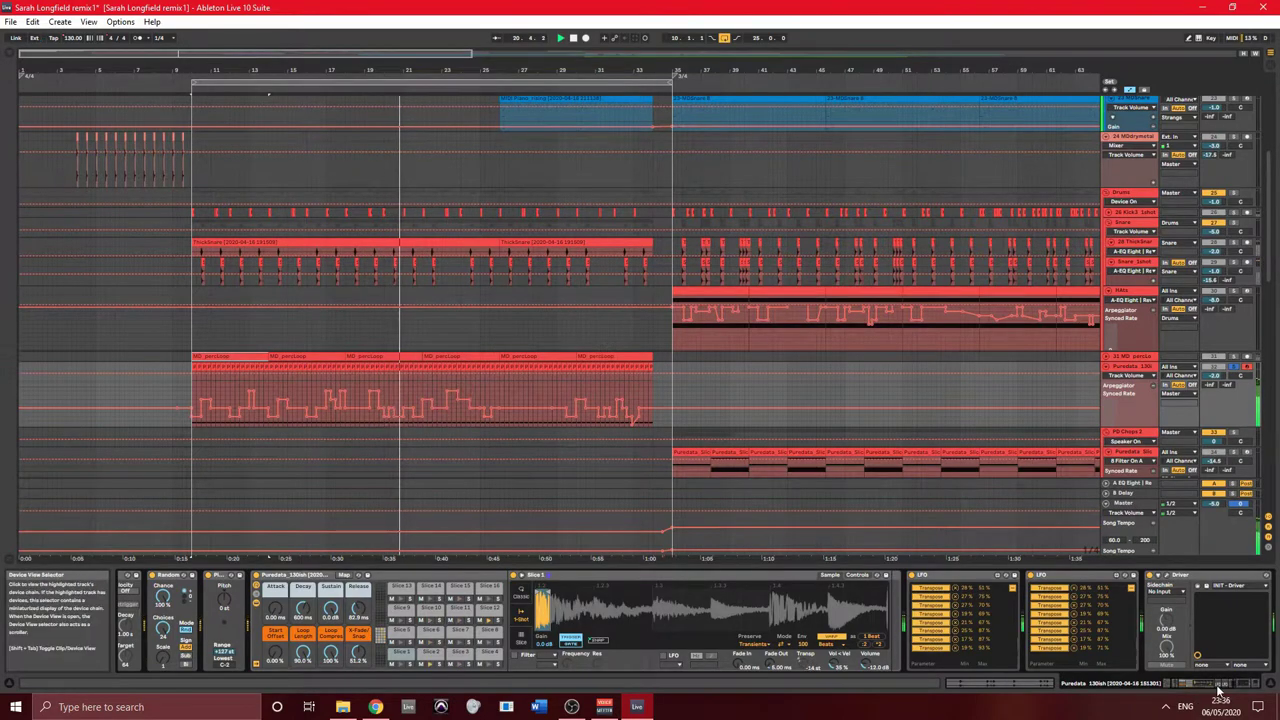
{"action": "left_click_drag", "start_coordinate": [1220, 686], "coordinate": [1190, 705]}
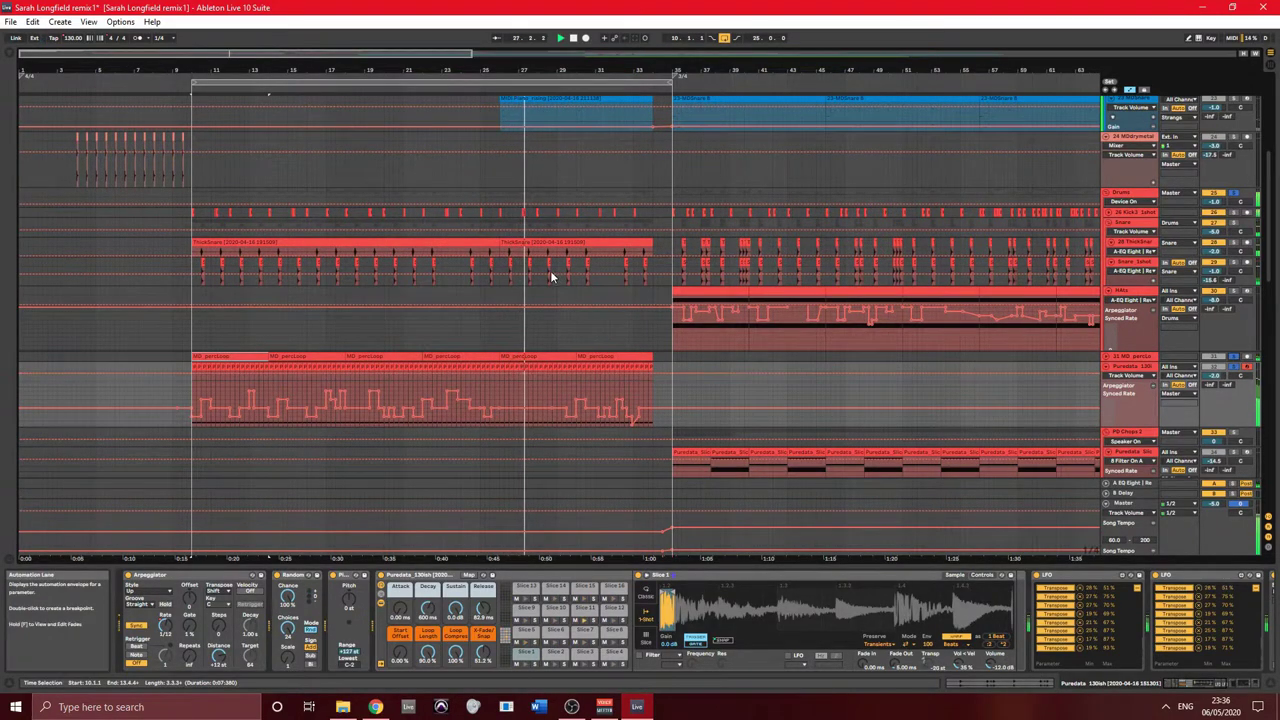
- Inspect the transpose and warp settings of the opening PianoChords clips on track 17
{"action": "scroll", "coordinate": [530, 302], "scroll_direction": "down", "scroll_amount": 1}
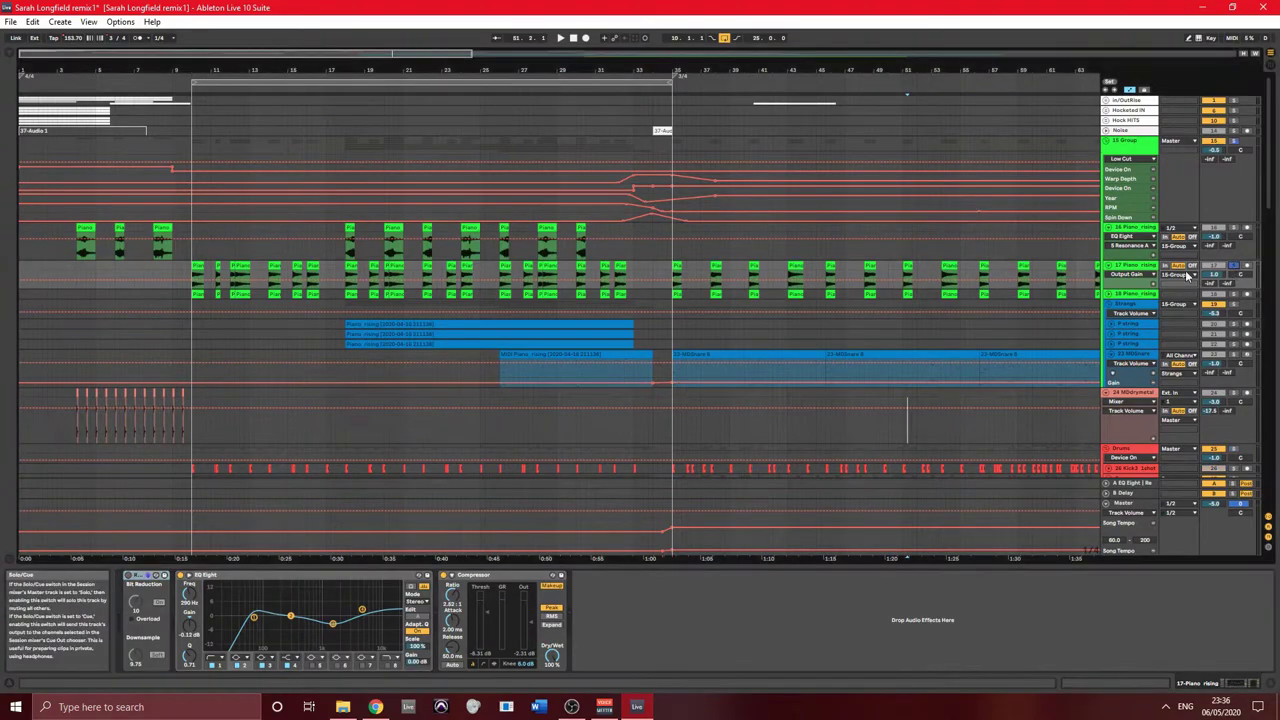
{"action": "double_click", "coordinate": [196, 266]}
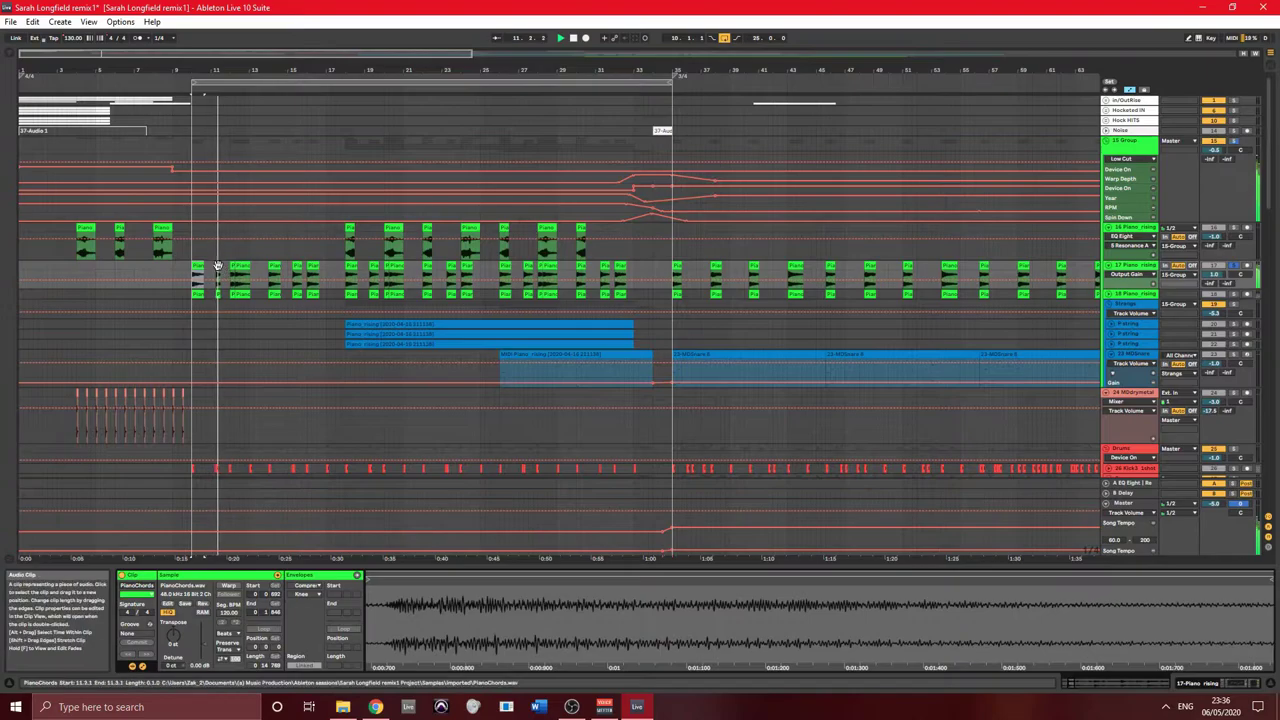
{"action": "left_click", "coordinate": [237, 268]}
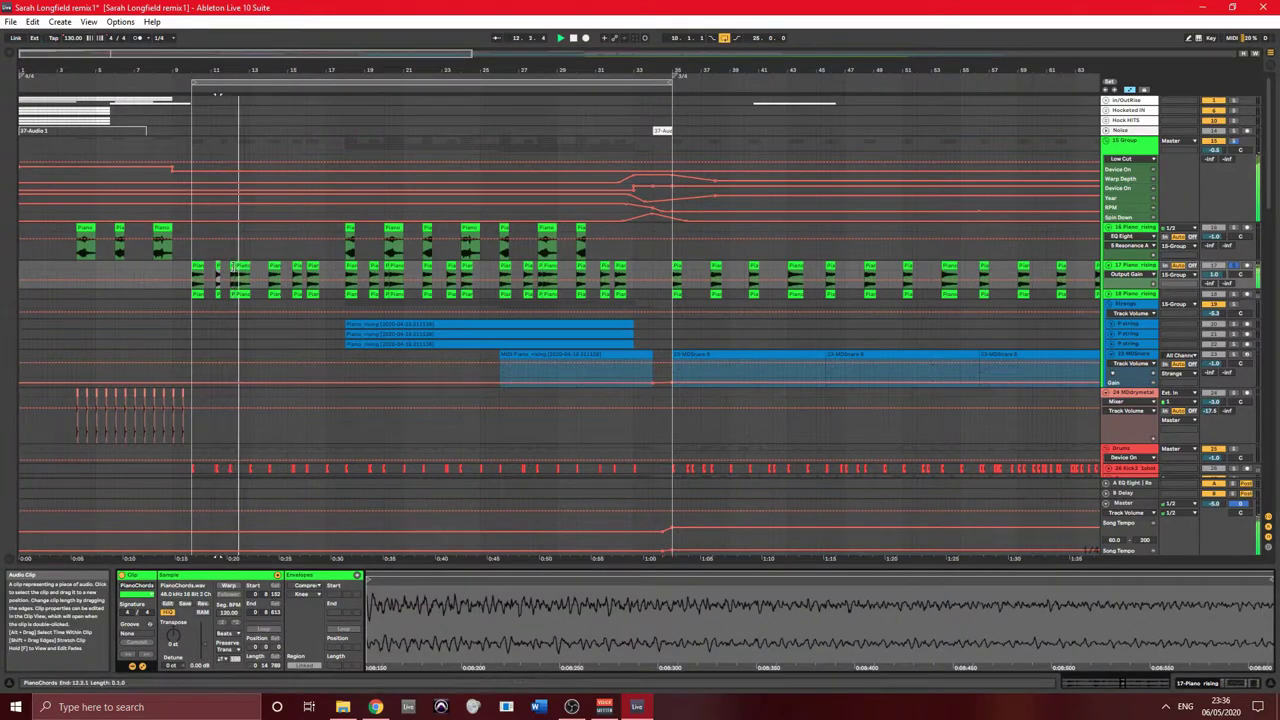
{"action": "left_click", "coordinate": [233, 266]}
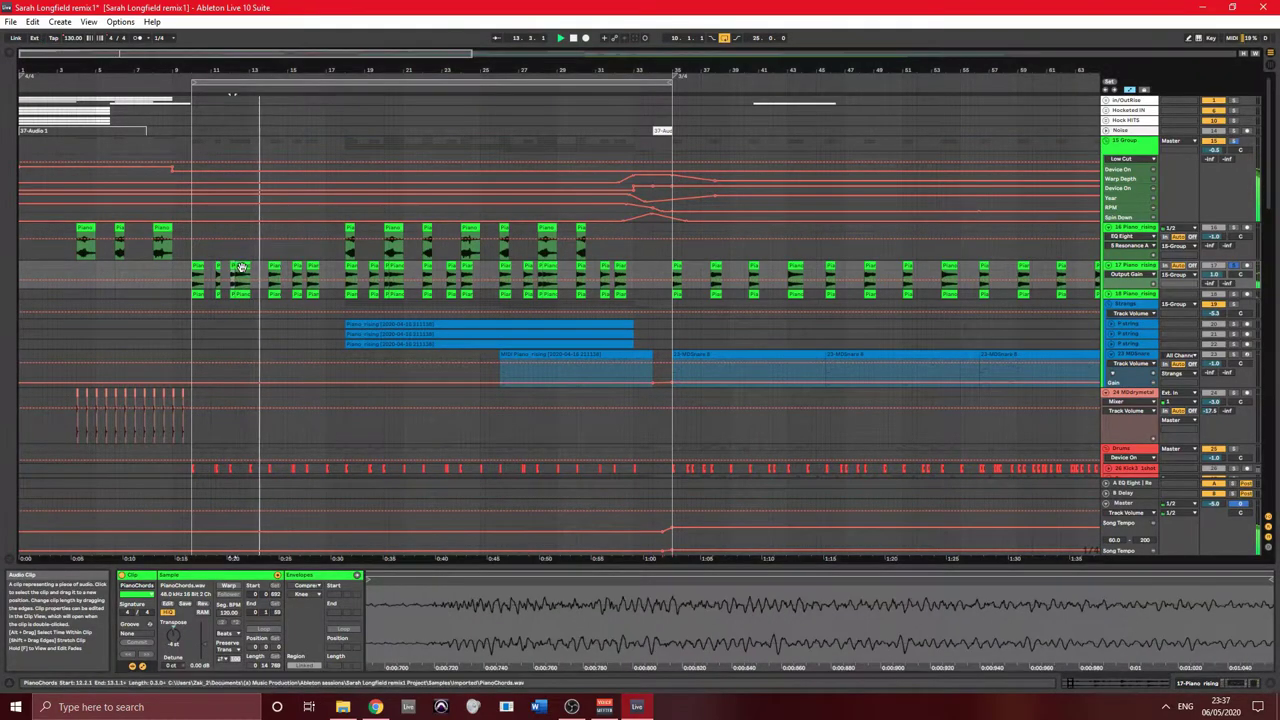
{"action": "left_click", "coordinate": [242, 266], "text": "shift"}
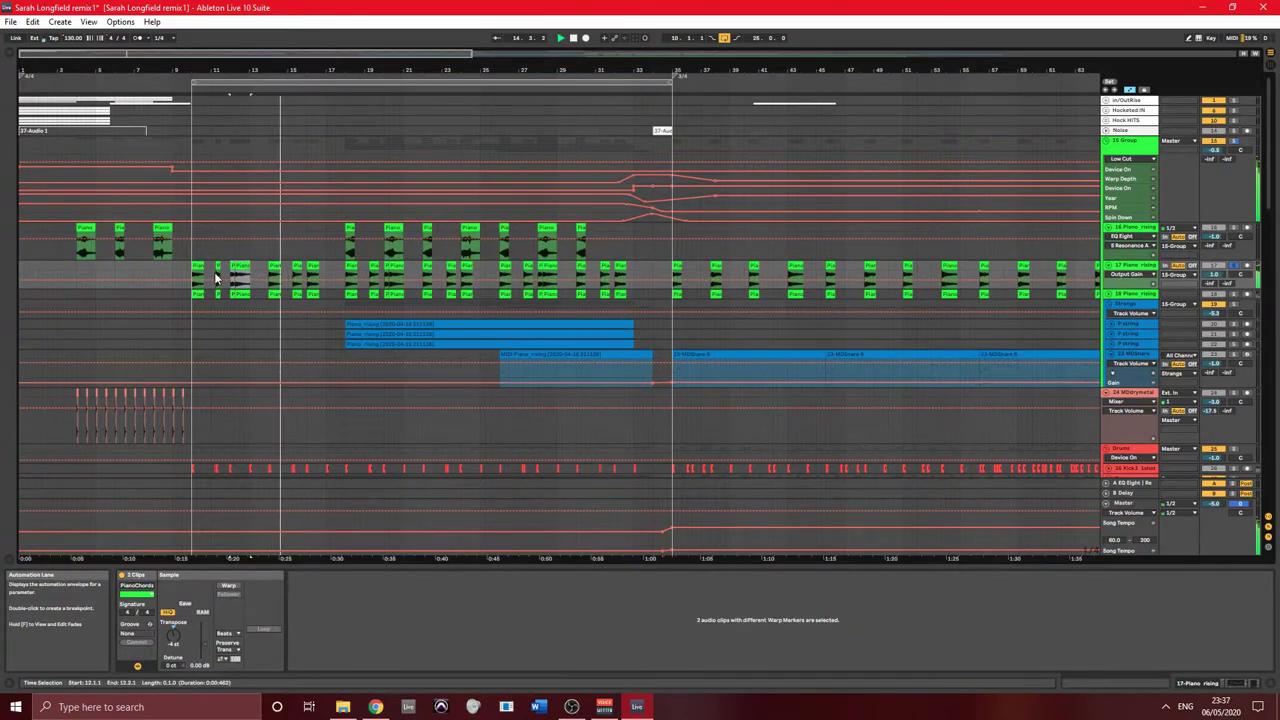
- Try extending the first PianoChords clip on track 17 across to about bar 17, play it, and undo the extension
{"action": "left_click", "coordinate": [193, 269]}
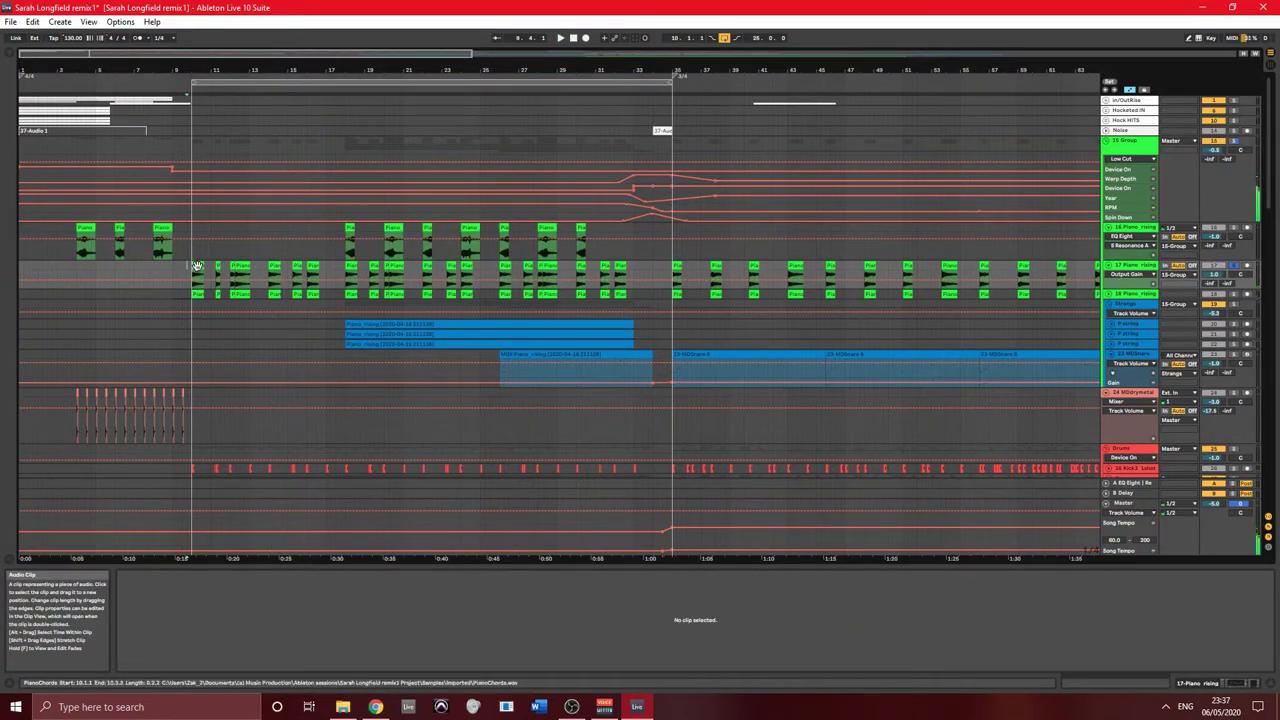
{"action": "left_click_drag", "start_coordinate": [197, 267], "coordinate": [251, 280]}
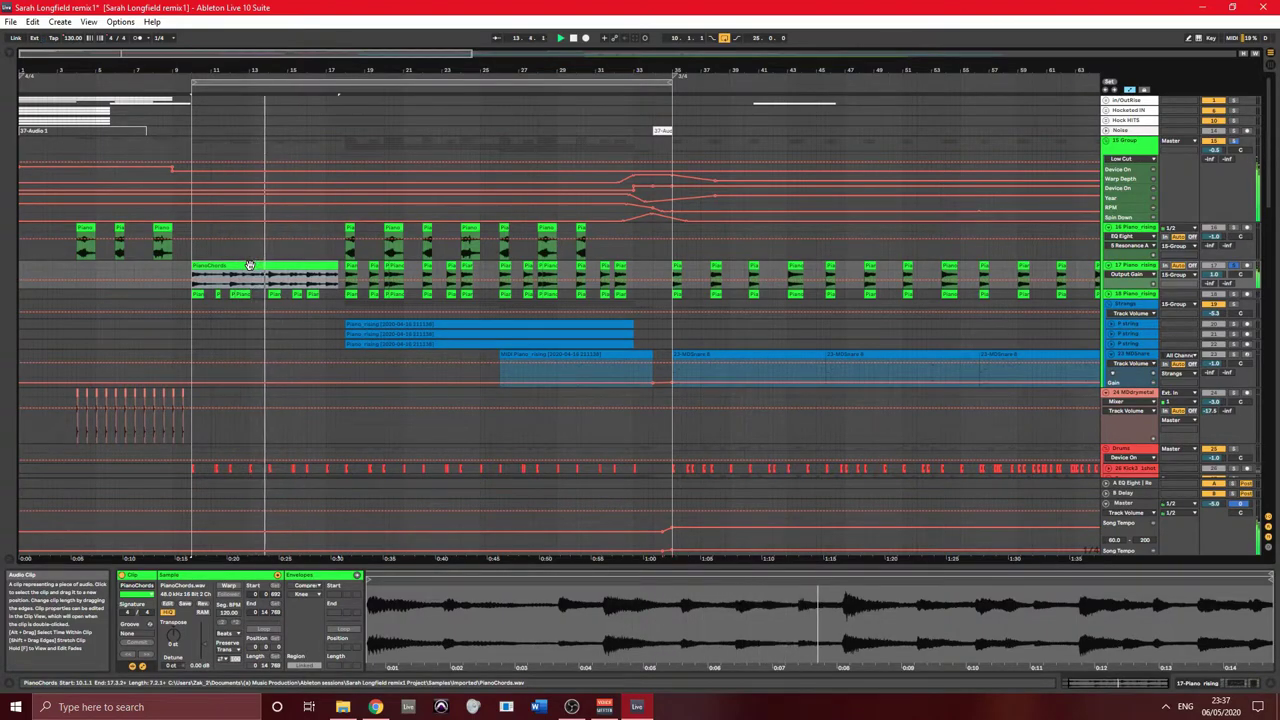
{"action": "key", "text": "ctrl+z"}
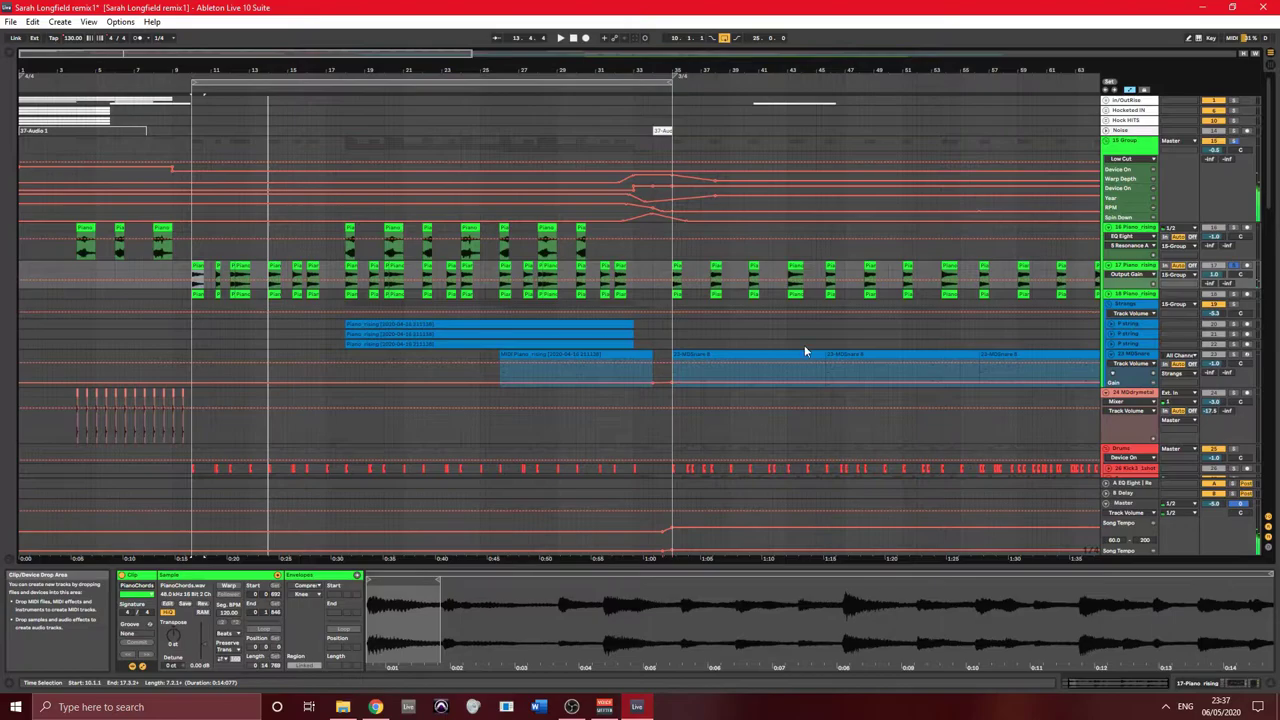
- Audition track 18 from bar 10 and track 16 from bar 18, viewing each track's effect chain
{"action": "left_click", "coordinate": [190, 273]}
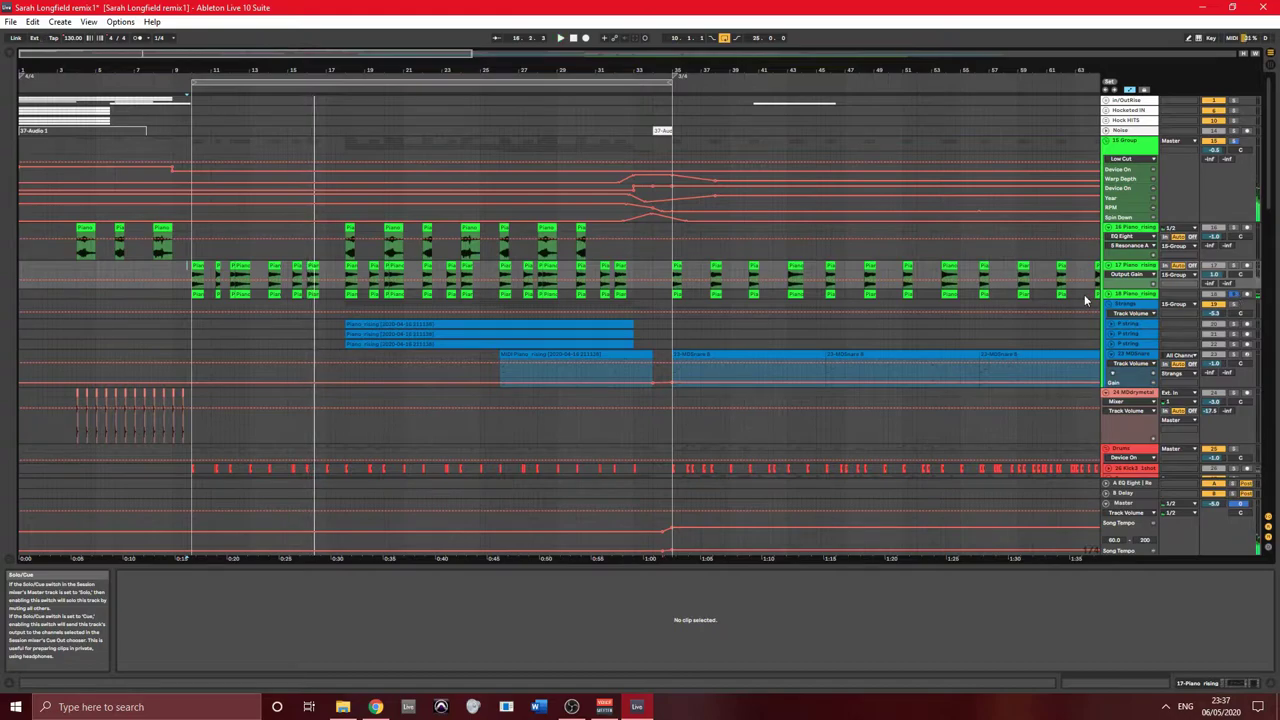
{"action": "left_click", "coordinate": [1132, 294]}
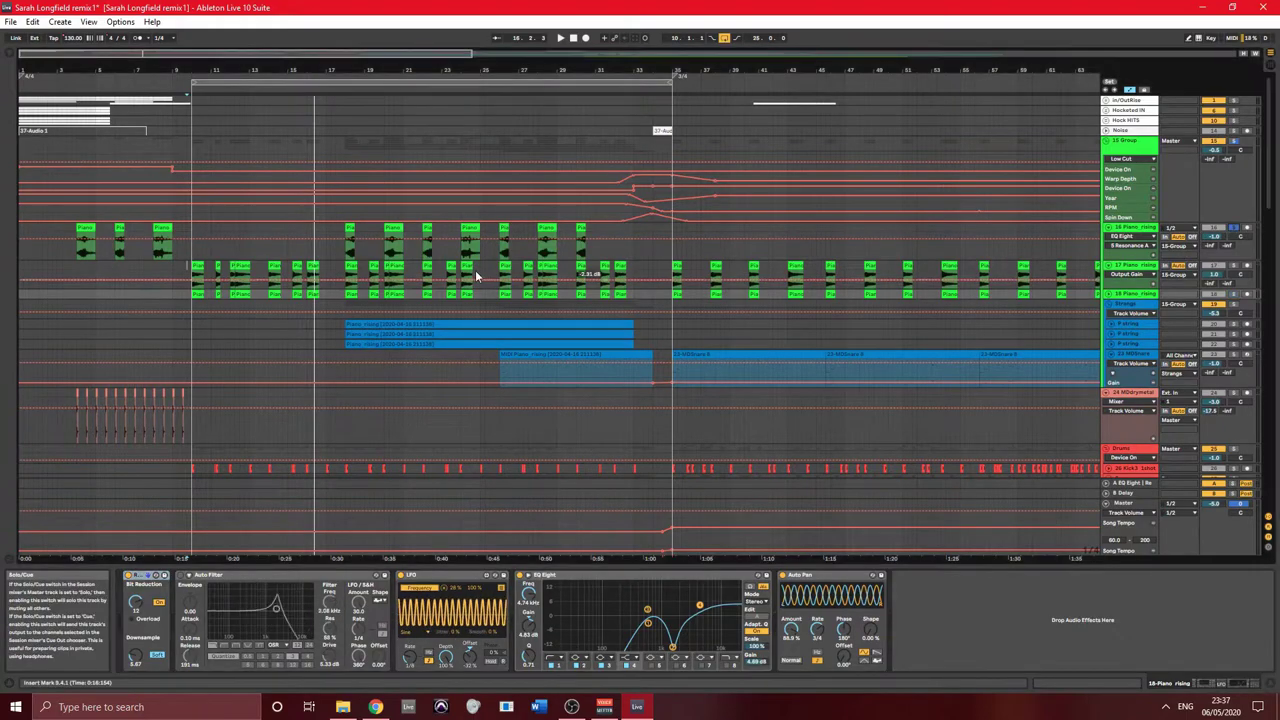
{"action": "left_click", "coordinate": [352, 232]}
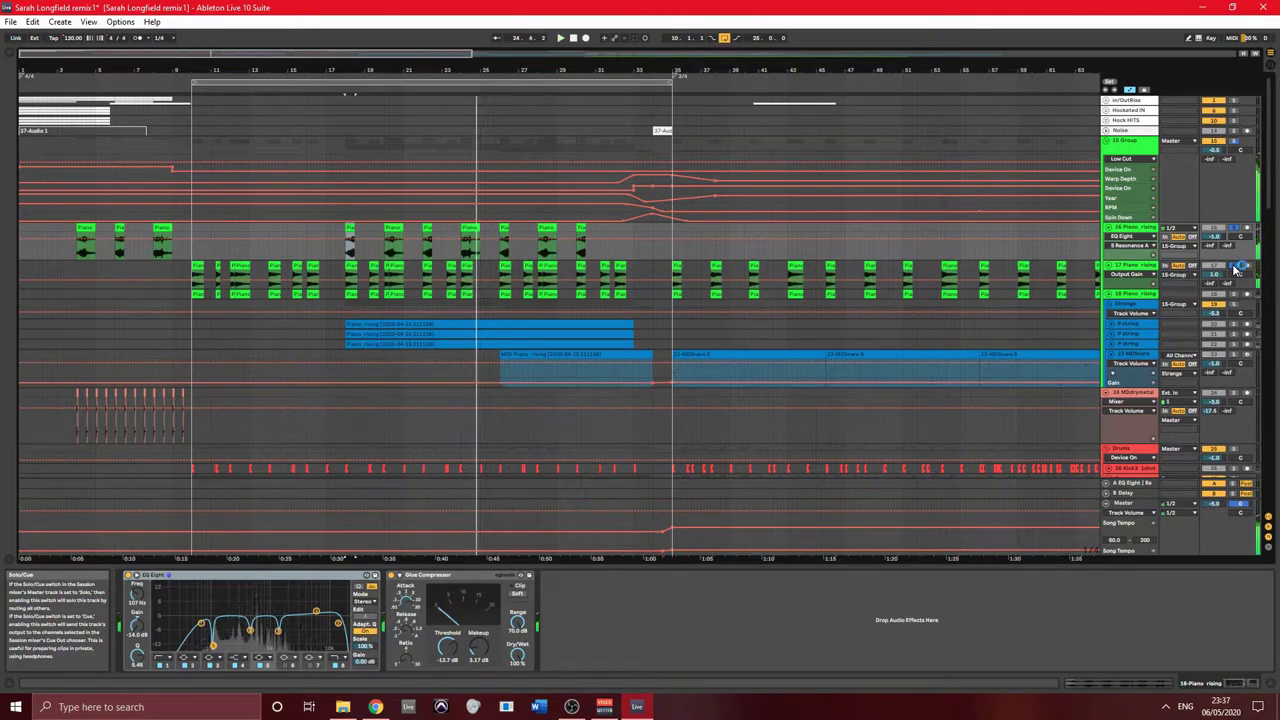
- Audition the blue string group from bar 18, unfold its three P string tracks, and view the group's effect chain
{"action": "left_click", "coordinate": [384, 325]}
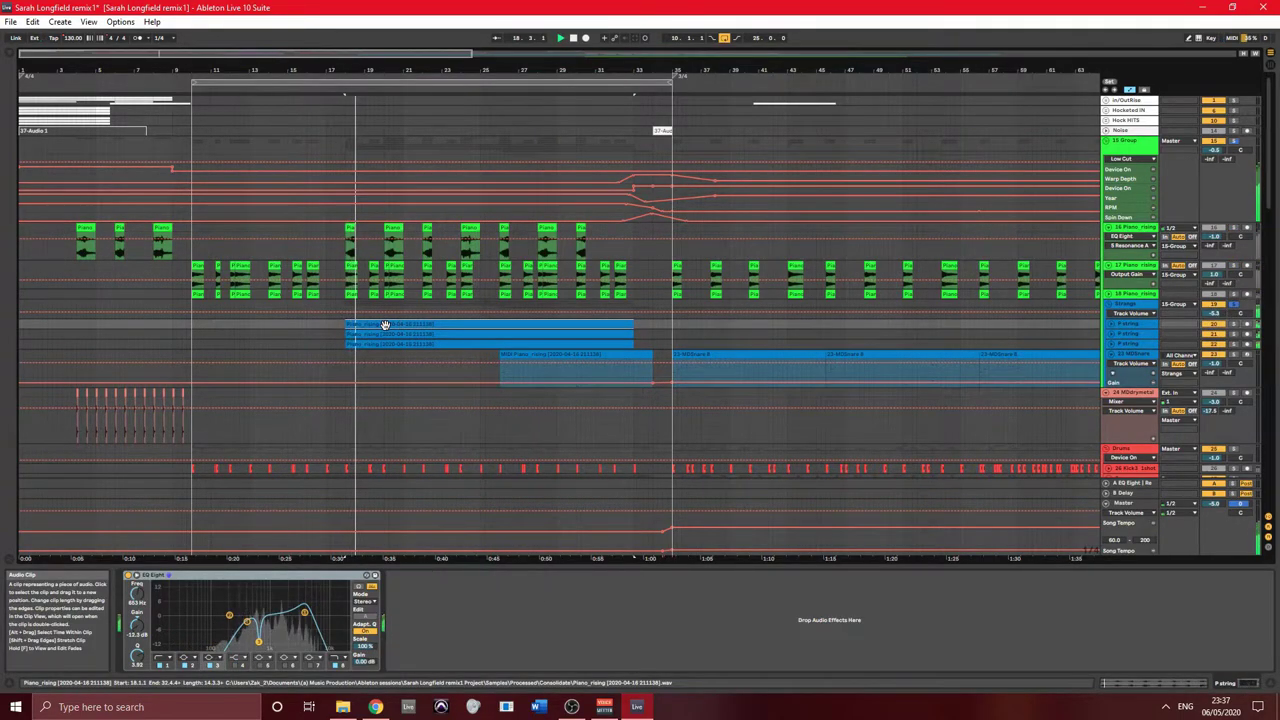
{"action": "left_click", "coordinate": [1124, 338]}
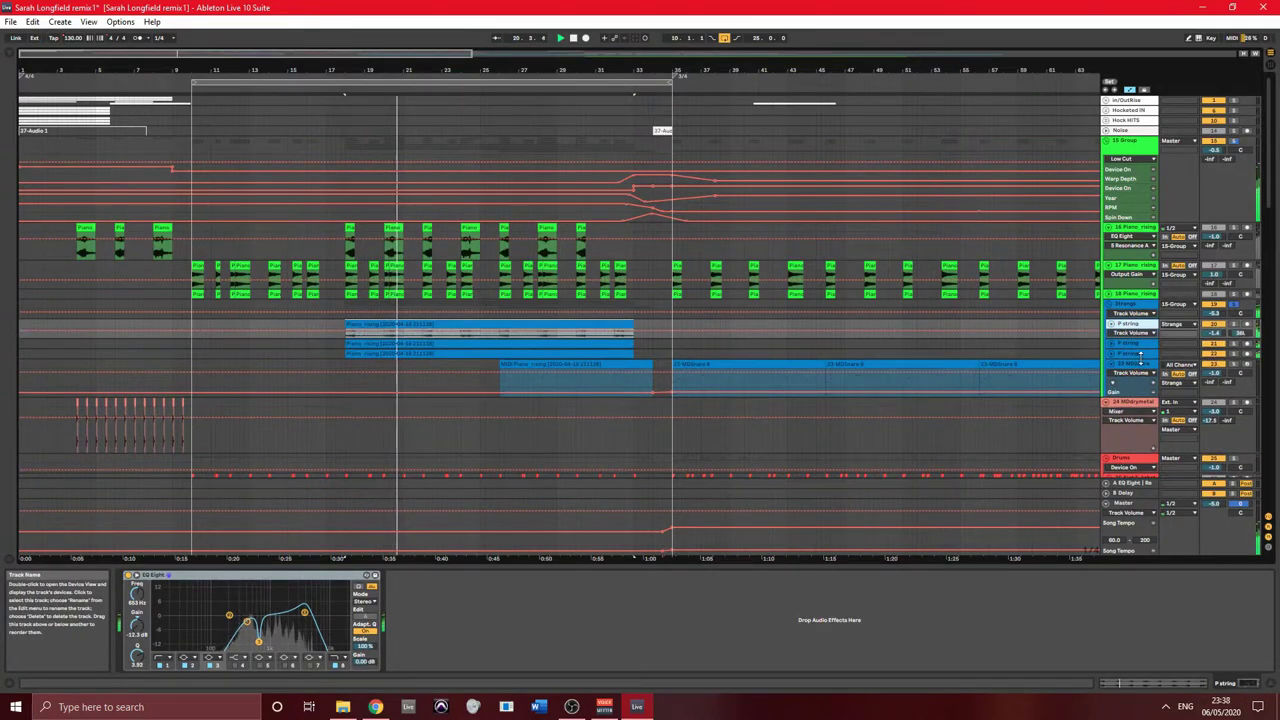
{"action": "left_click_drag", "start_coordinate": [1133, 348], "coordinate": [1132, 378]}
{"action": "double_click", "coordinate": [1127, 306]}
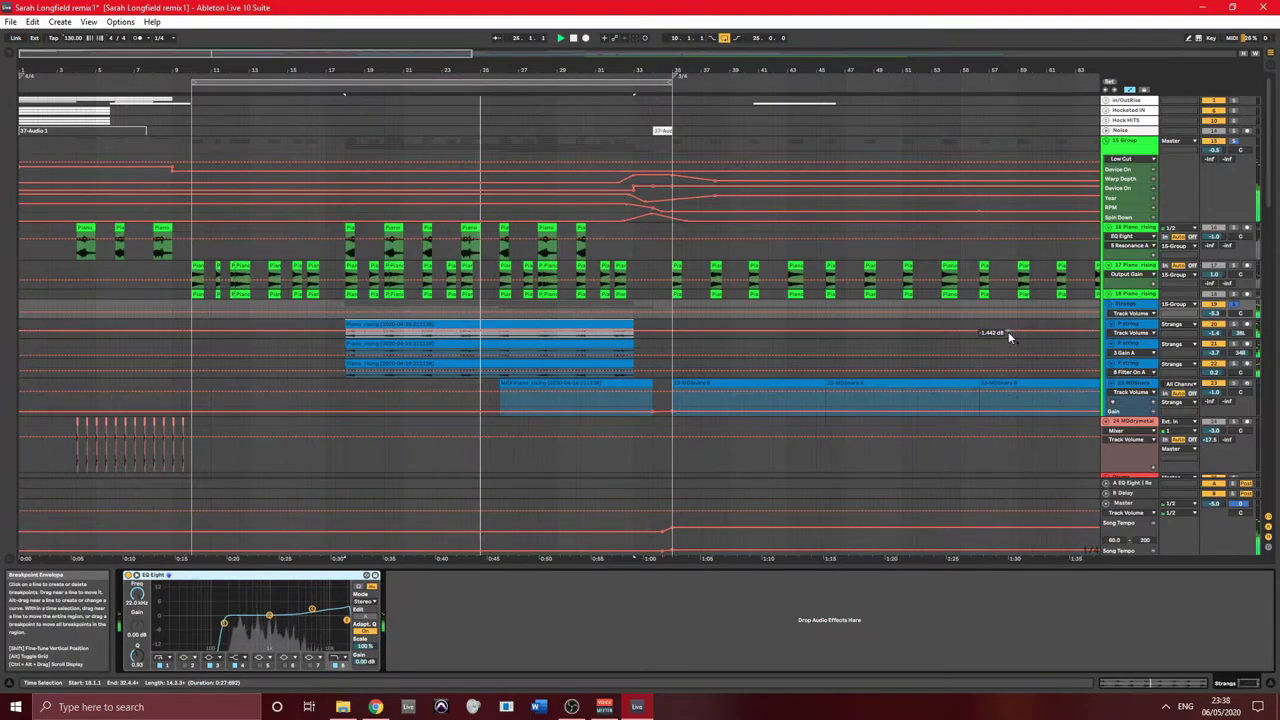
- Audition the Piano_rising clip at bar 18 on track 16 and open its clip settings
{"action": "left_click", "coordinate": [349, 228]}
{"action": "key", "text": "space"}
{"action": "key", "text": "space"}
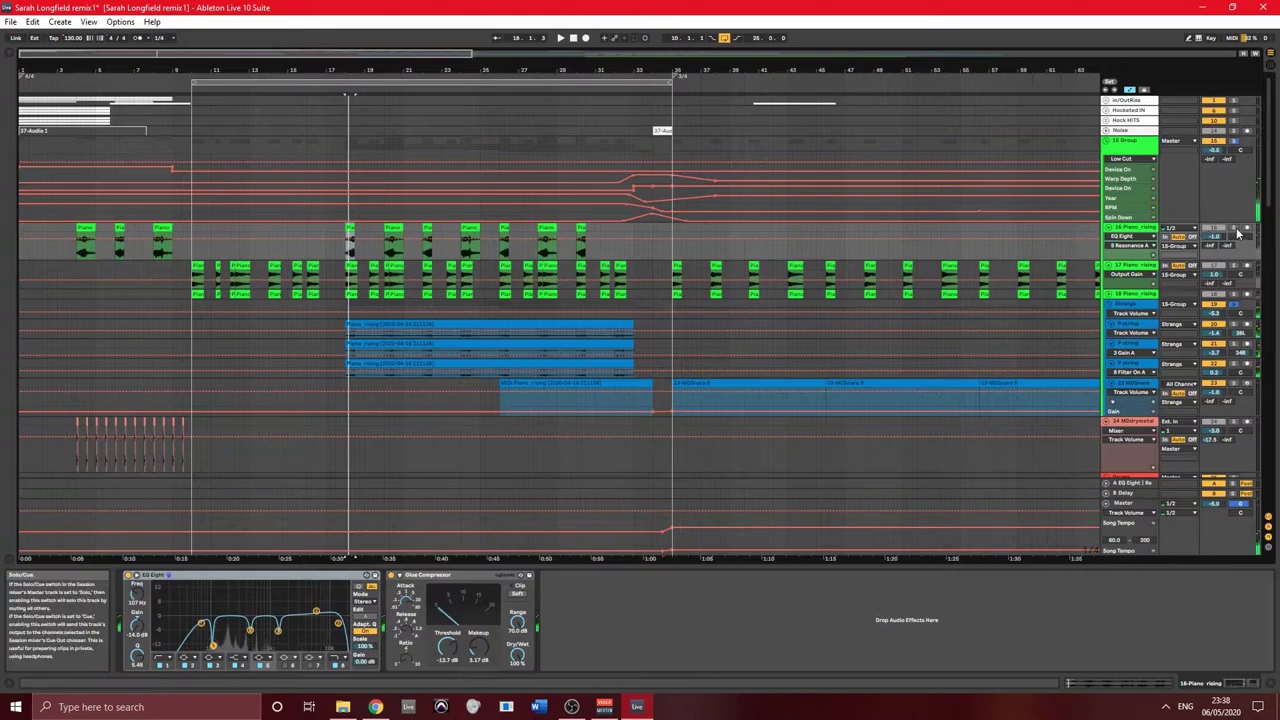
{"action": "double_click", "coordinate": [350, 228]}
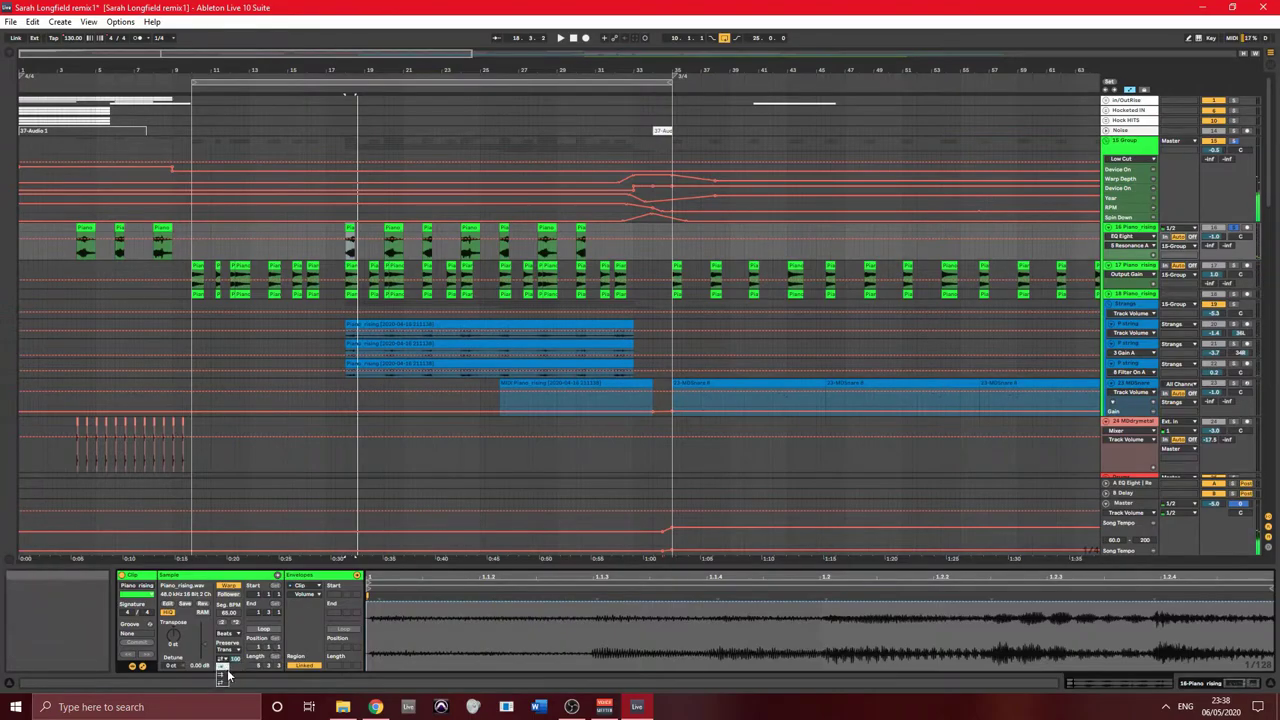
- Change the clip's transient loop mode, set its transient envelope to 0, and try Preserve at 1/32 before setting it to 1/16
{"action": "key", "text": "space"}
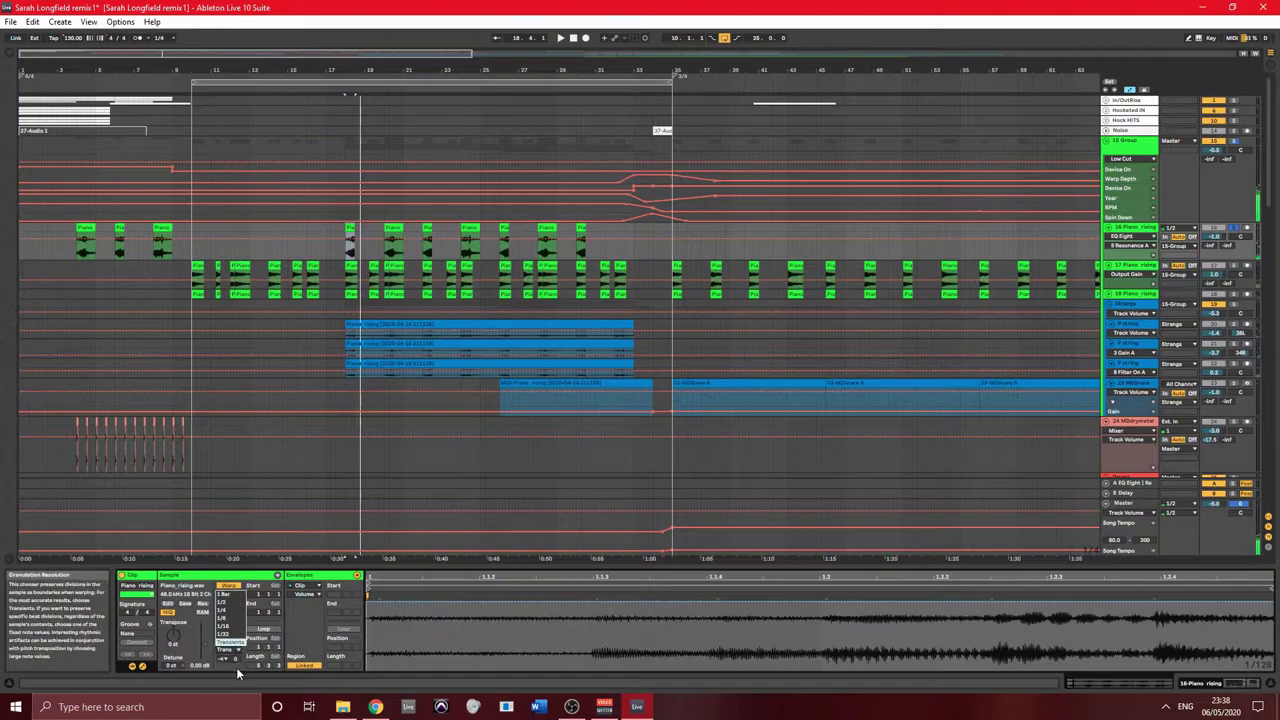
{"action": "left_click", "coordinate": [236, 635]}
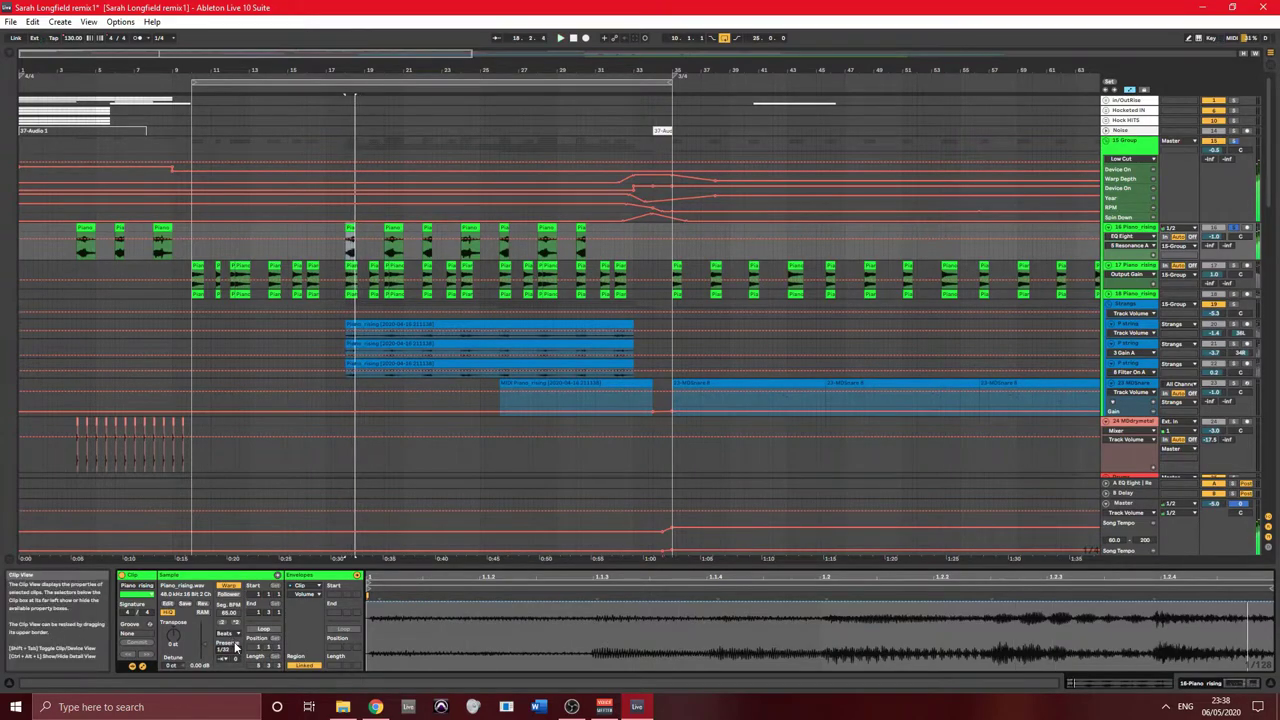
{"action": "left_click", "coordinate": [236, 648]}
{"action": "left_click", "coordinate": [234, 635]}
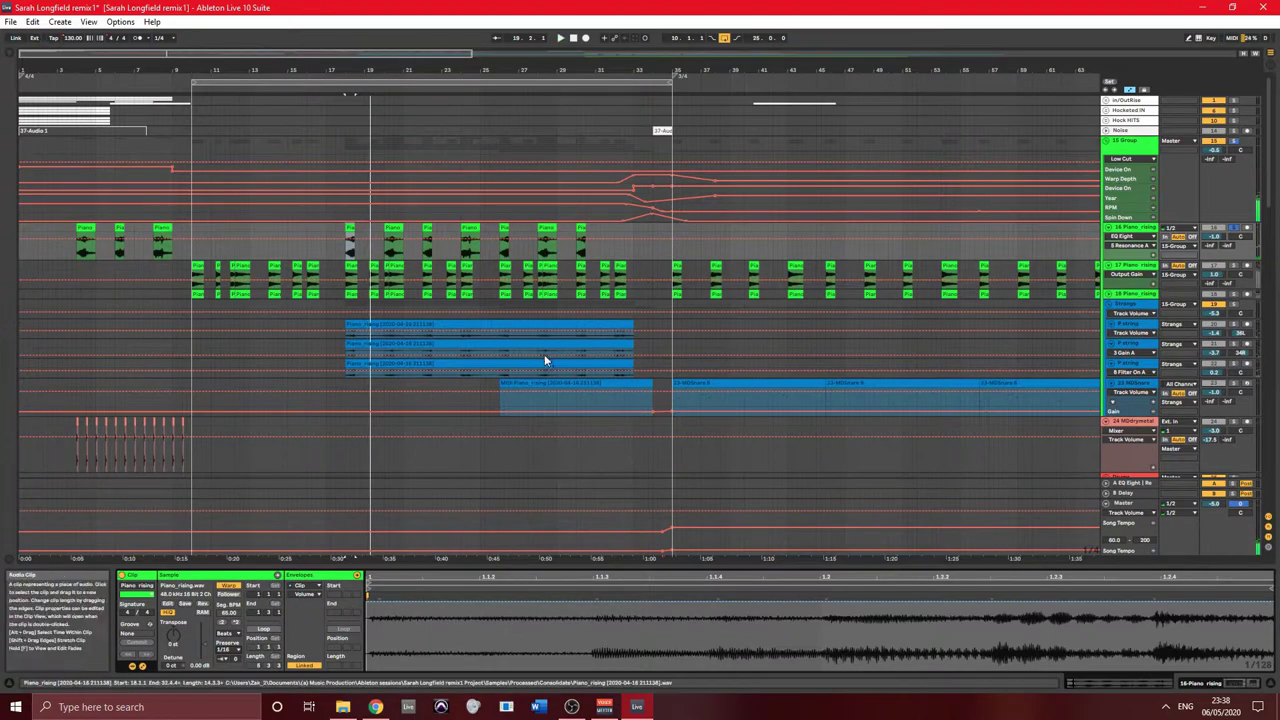
- Compare the transpose settings of the Piano_rising clips on the three P string tracks
{"action": "left_click", "coordinate": [528, 326]}
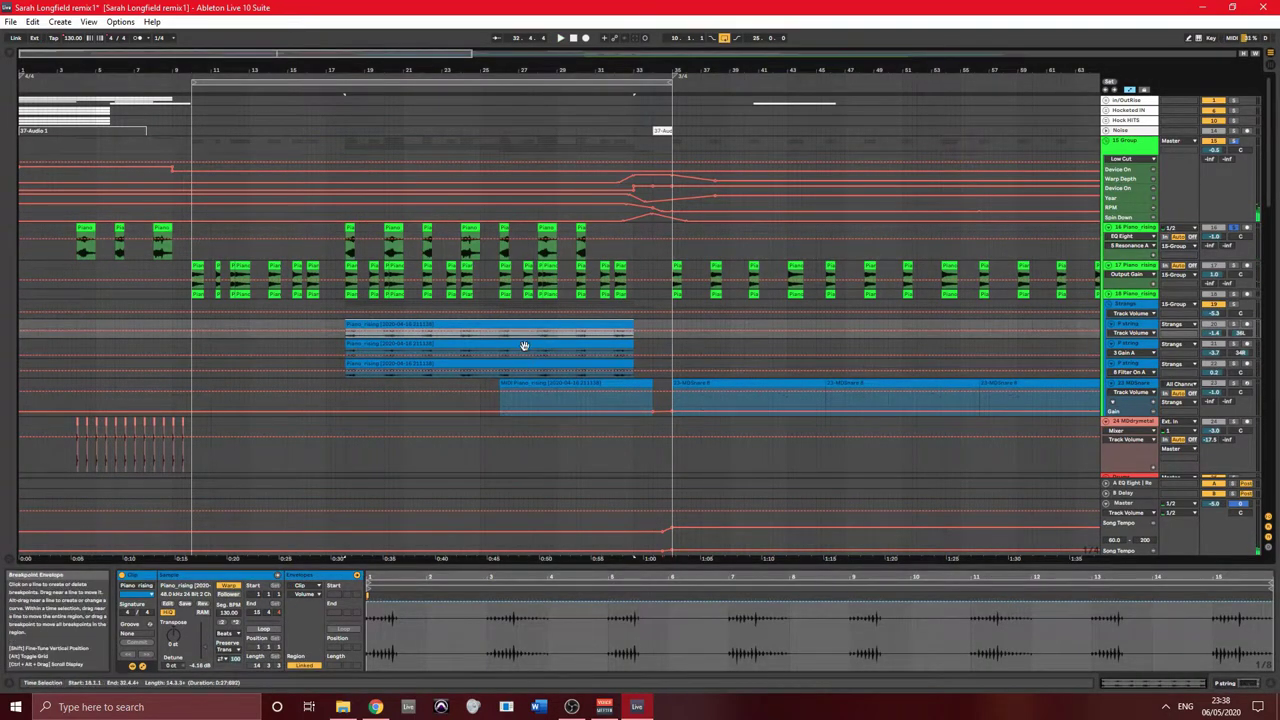
{"action": "left_click", "coordinate": [522, 342]}
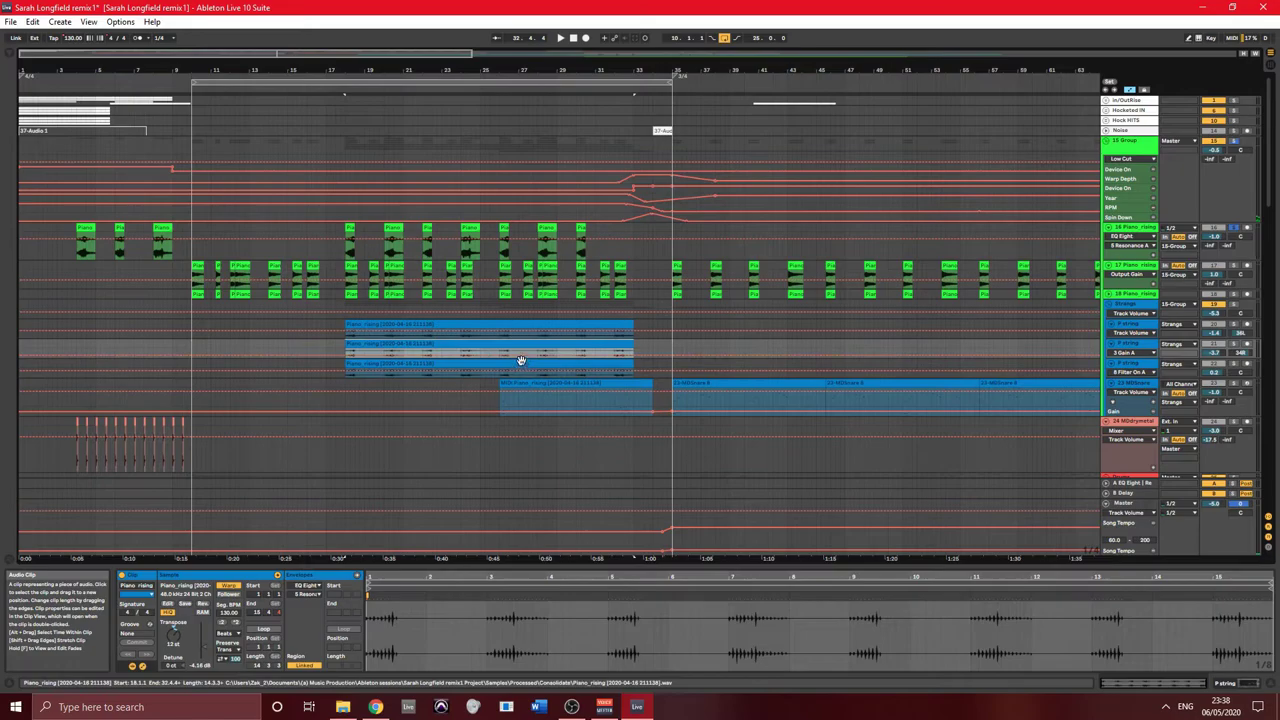
{"action": "left_click", "coordinate": [520, 360]}
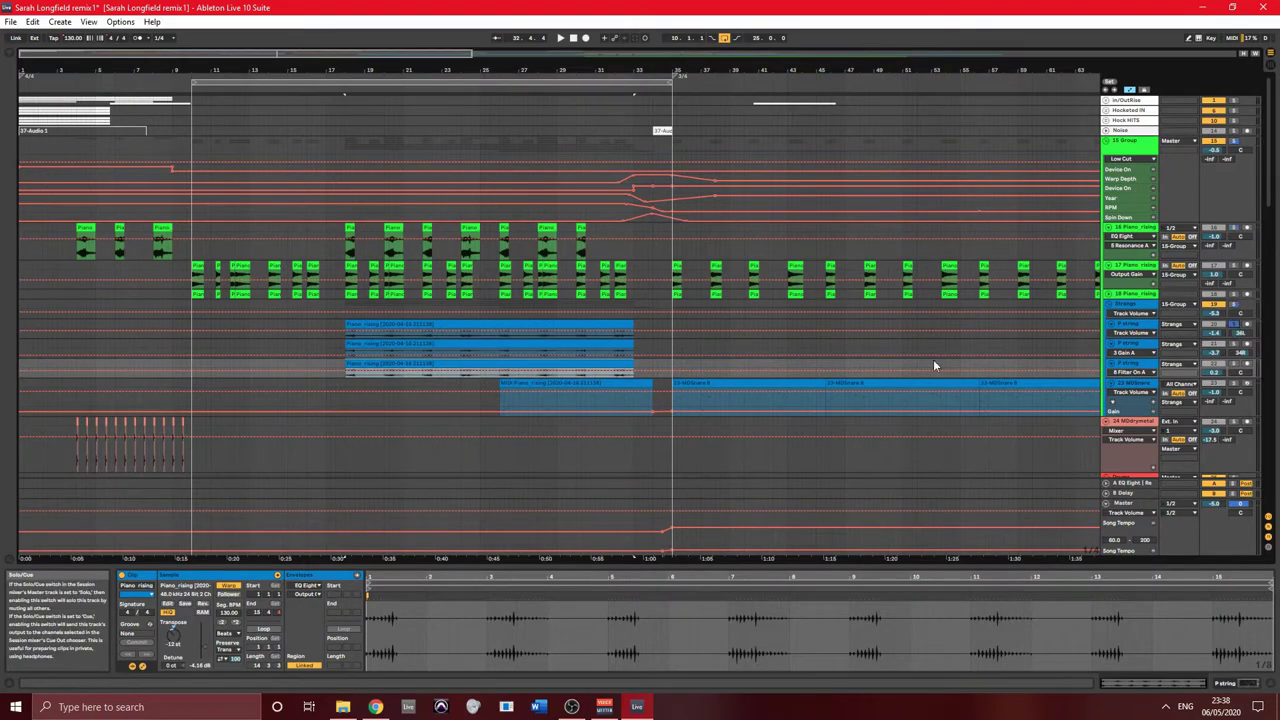
- Solo and play the three P string tracks one after another from bar 18
{"action": "left_click", "coordinate": [578, 325]}
{"action": "key", "text": "space"}
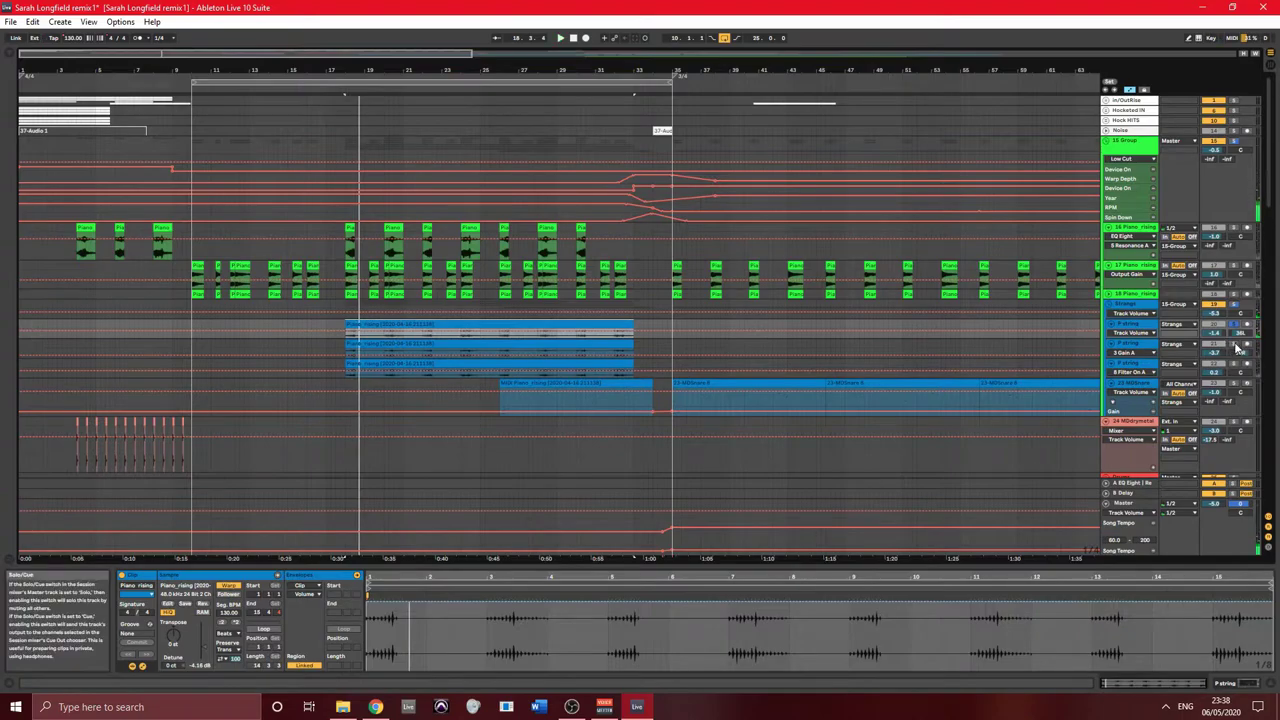
{"action": "left_click", "coordinate": [508, 344]}
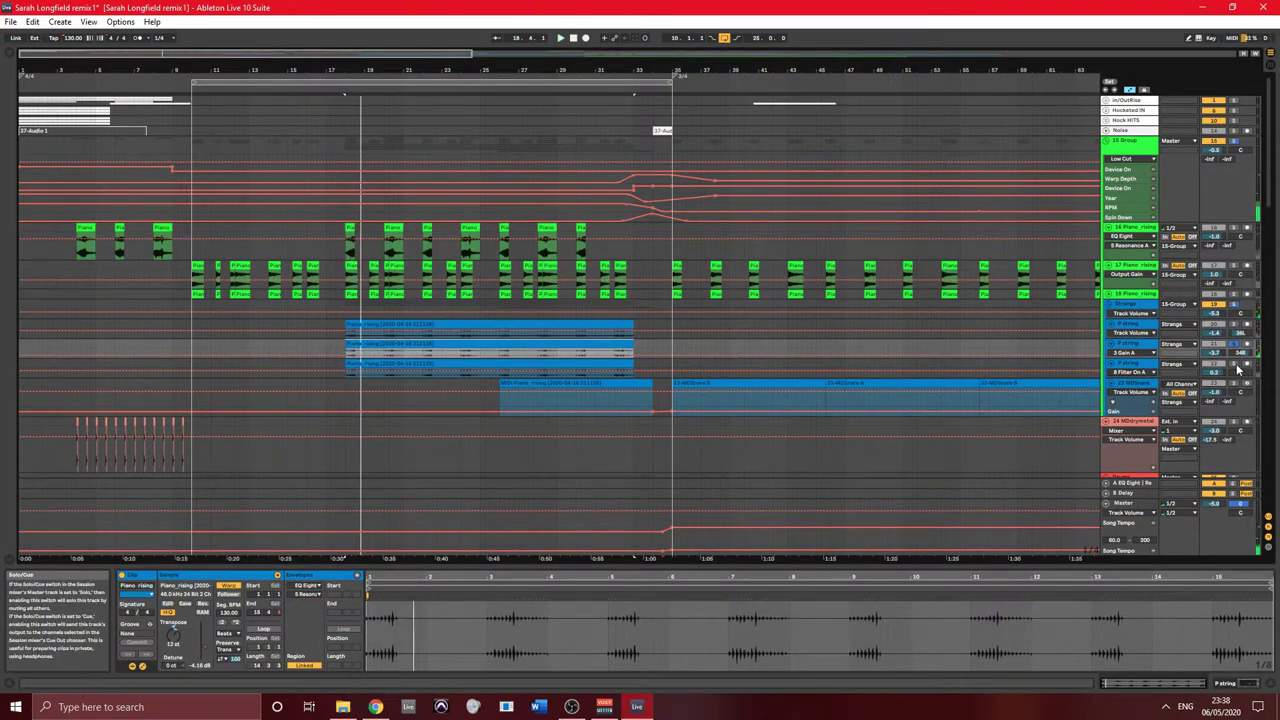
{"action": "left_click", "coordinate": [564, 366]}
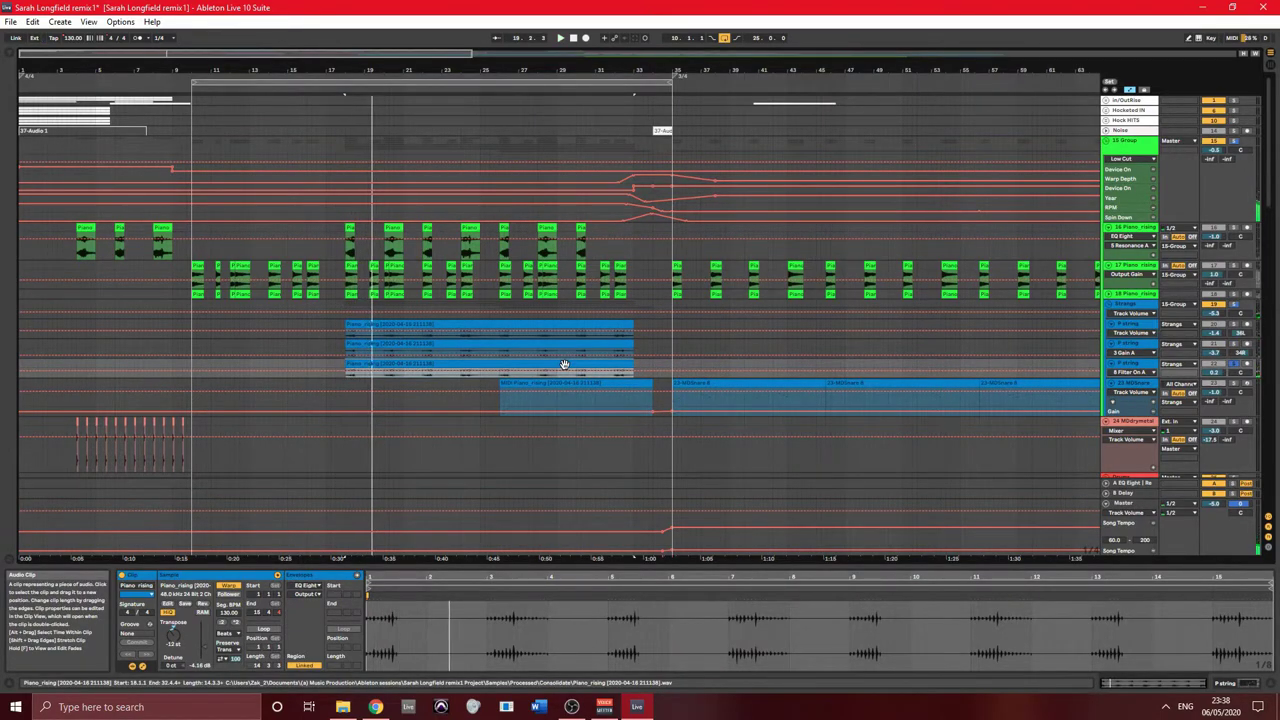
- Show the Convert Melody to New MIDI Track option for the third P string clip without running it
{"action": "right_click", "coordinate": [564, 366]}
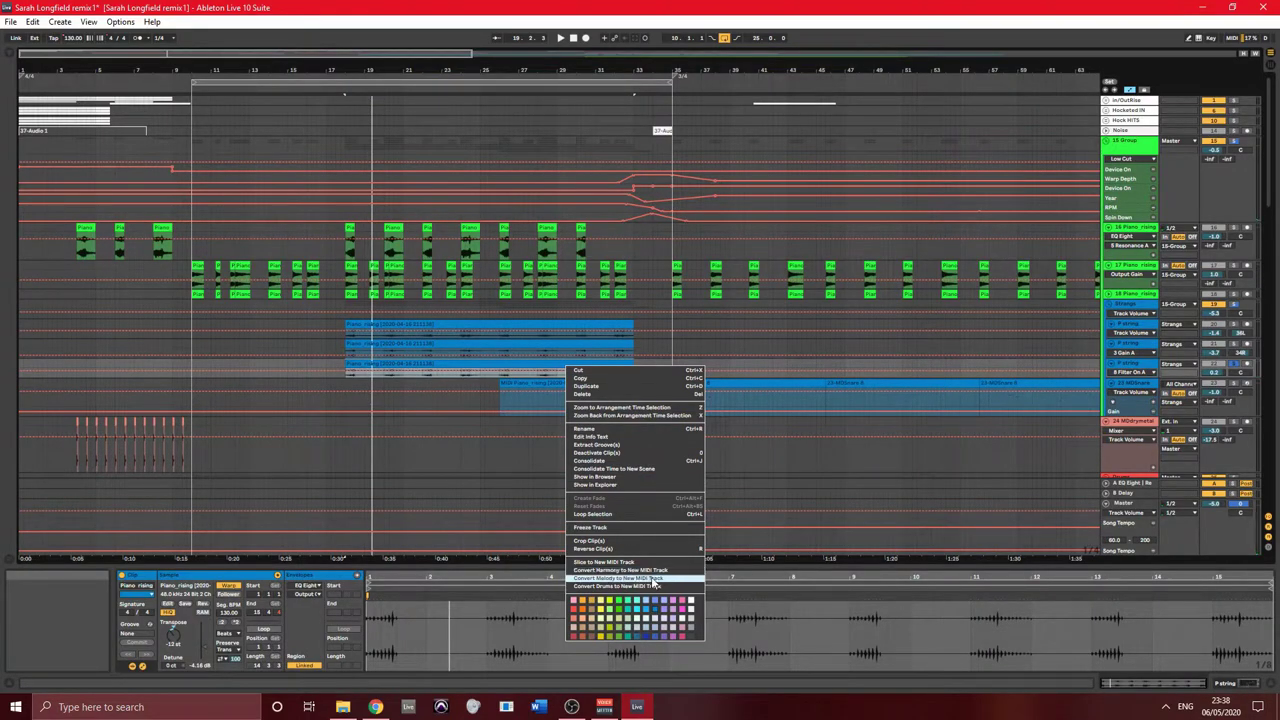
{"action": "left_click", "coordinate": [520, 386]}
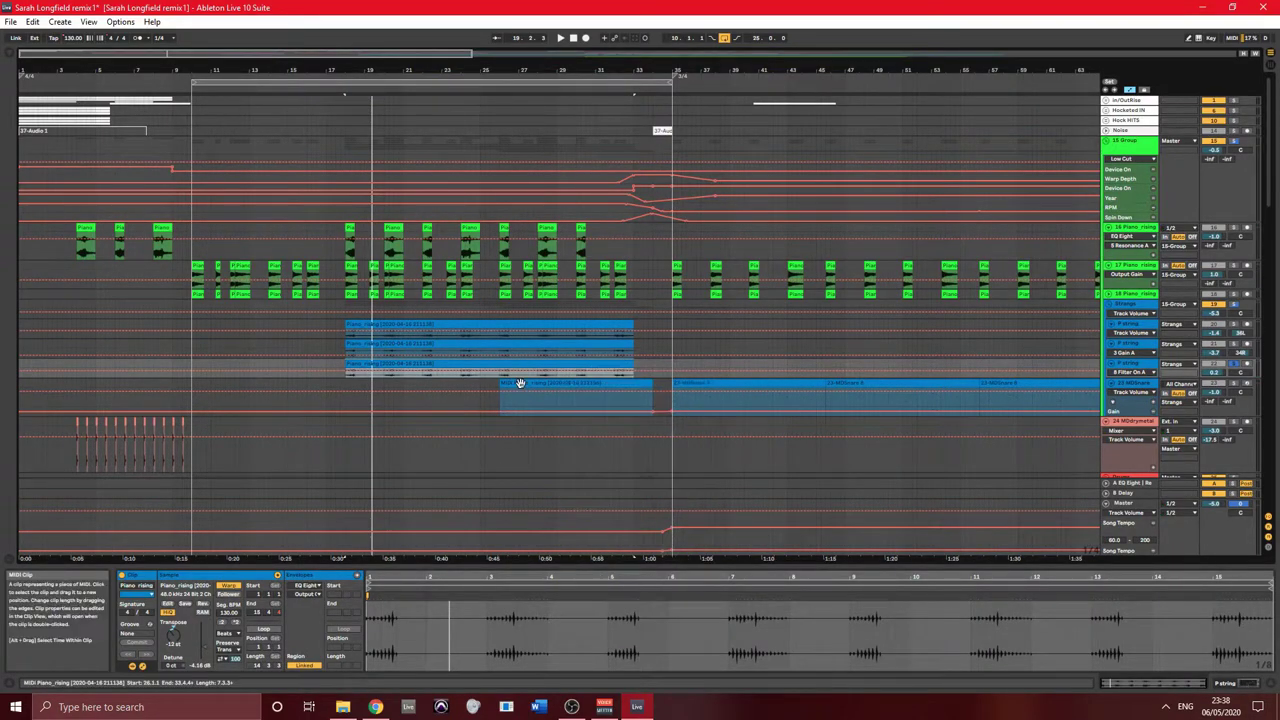
- Play the MIDI Piano_rising clip on the MDSnare track and view the track's instrument and effect chain
{"action": "left_click", "coordinate": [519, 383]}
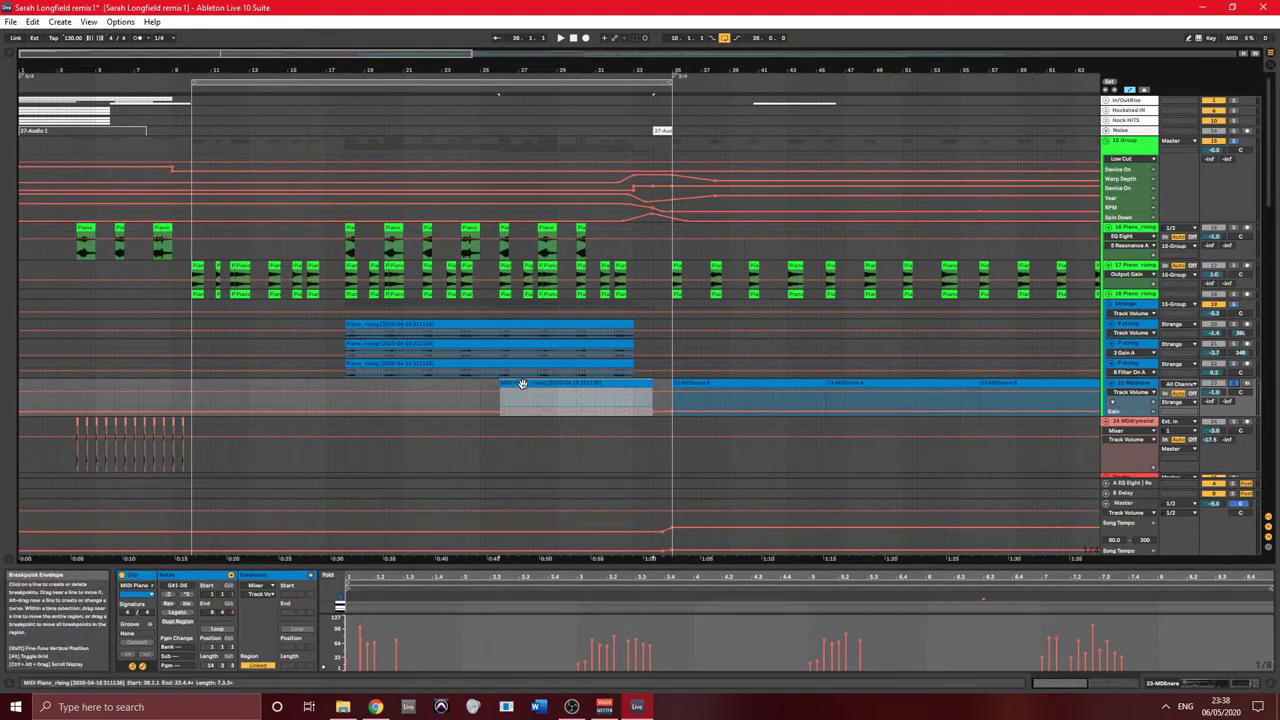
{"action": "key", "text": "space"}
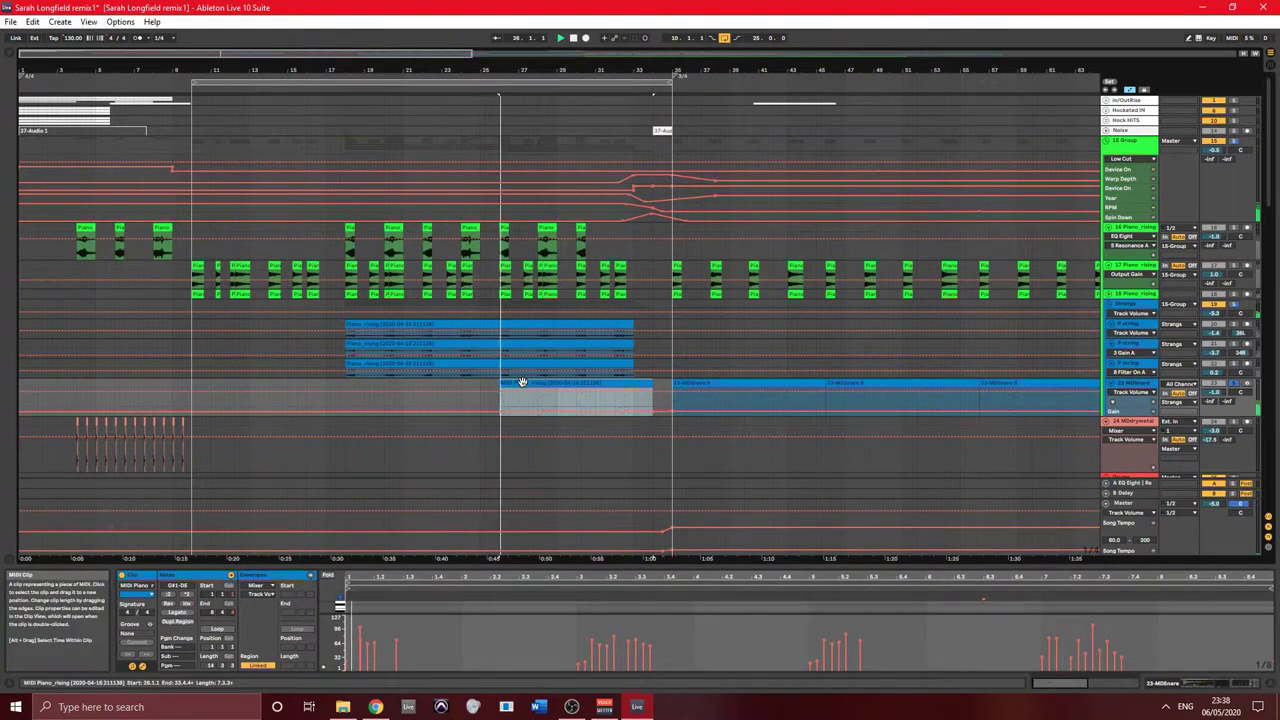
{"action": "left_click", "coordinate": [1130, 385]}
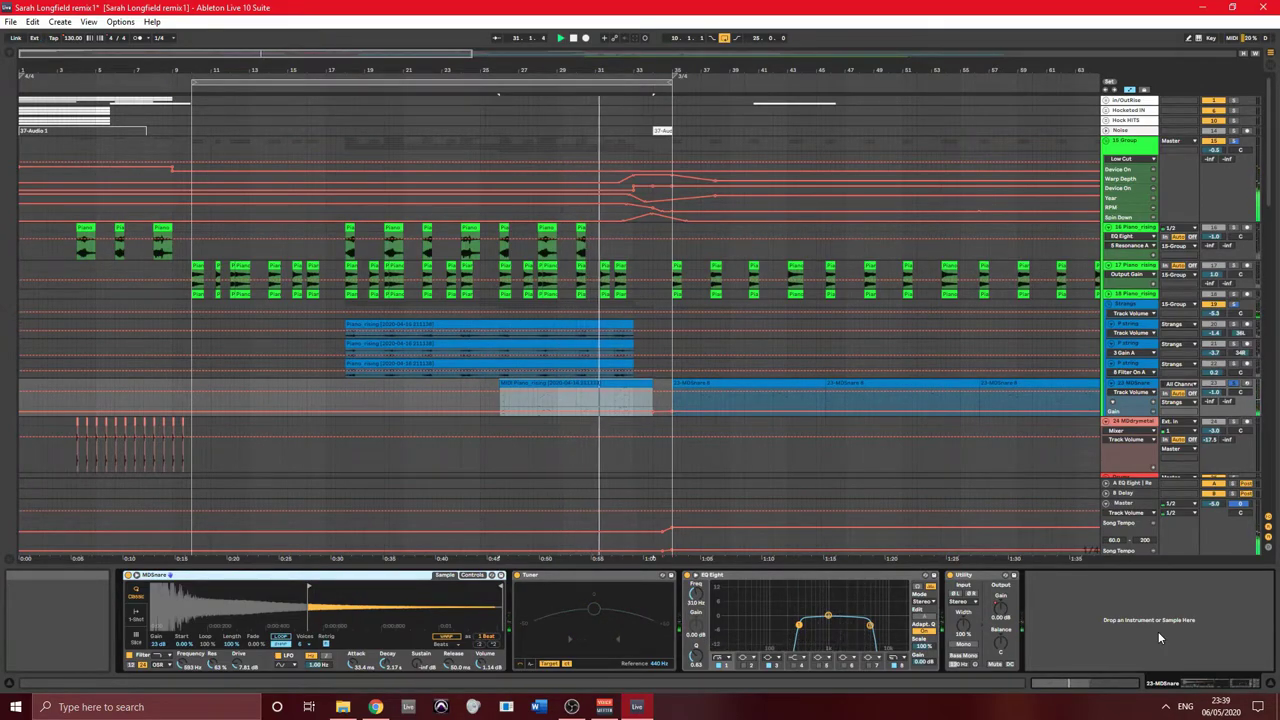
- View the effect chain of the 15-Group track and play the whole group from the loop start at bar 10
{"action": "left_click", "coordinate": [1135, 148]}
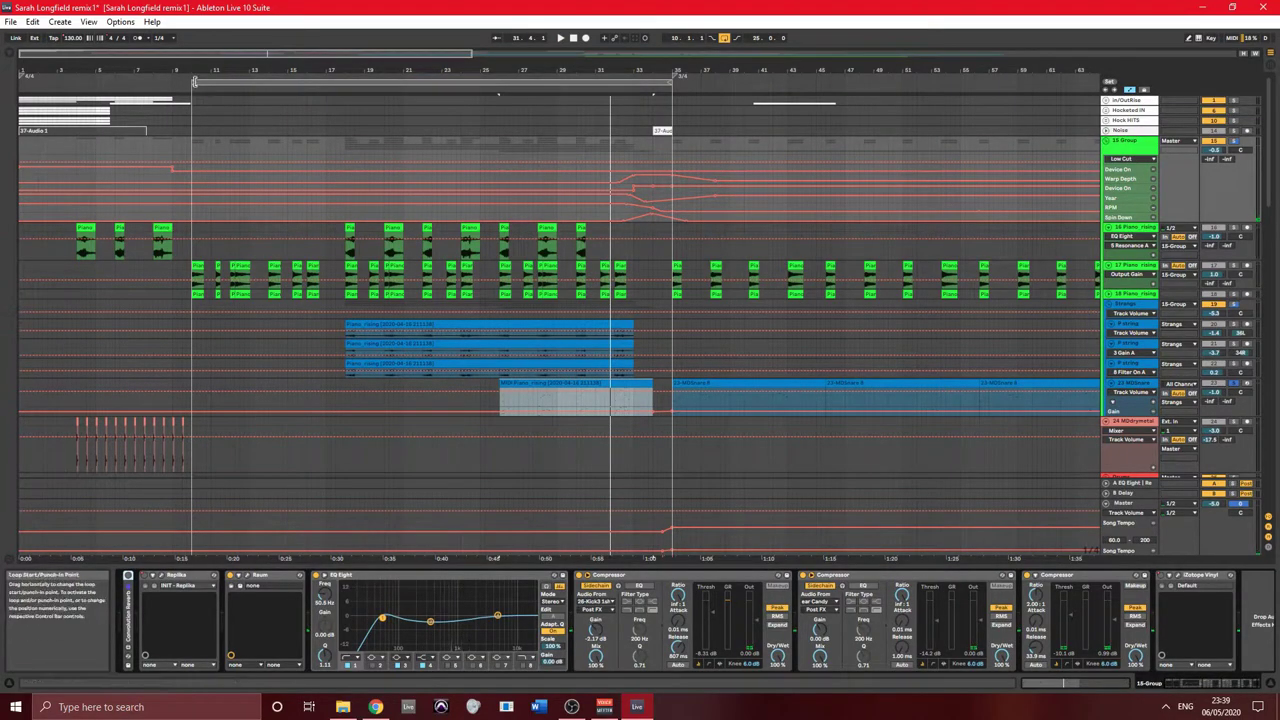
{"action": "left_click", "coordinate": [195, 81]}
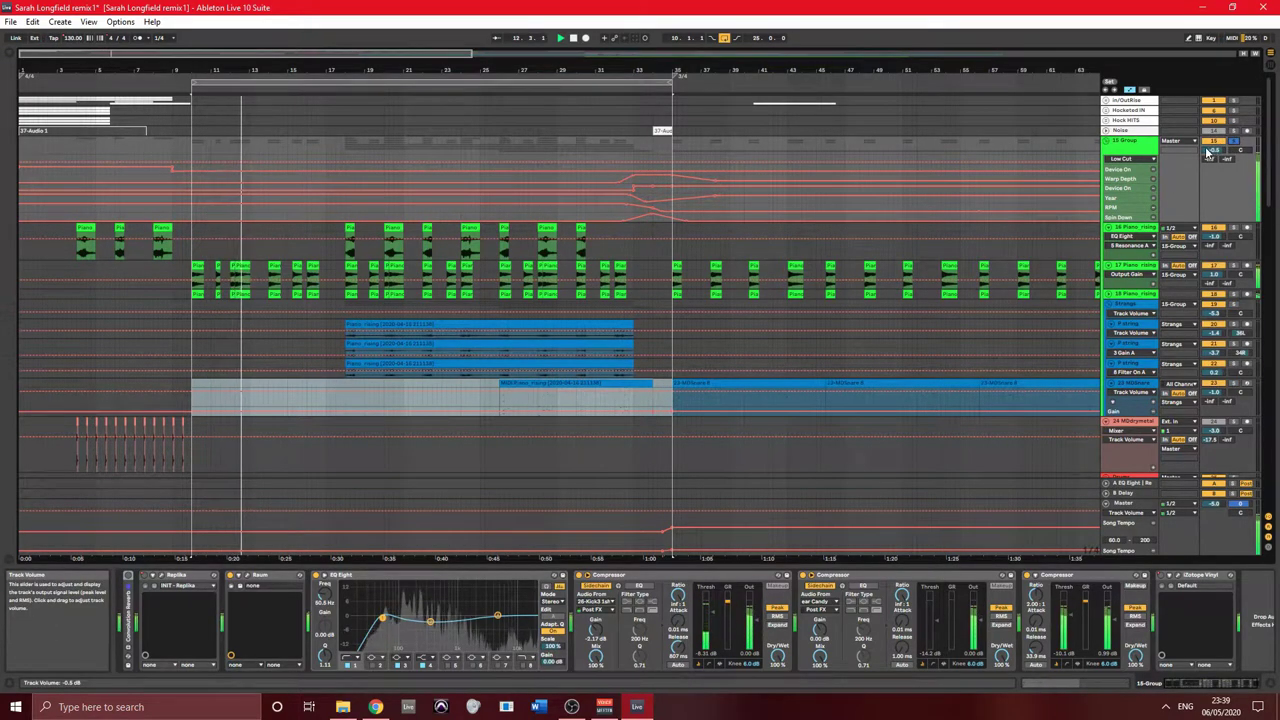
{"action": "left_click", "coordinate": [377, 91]}
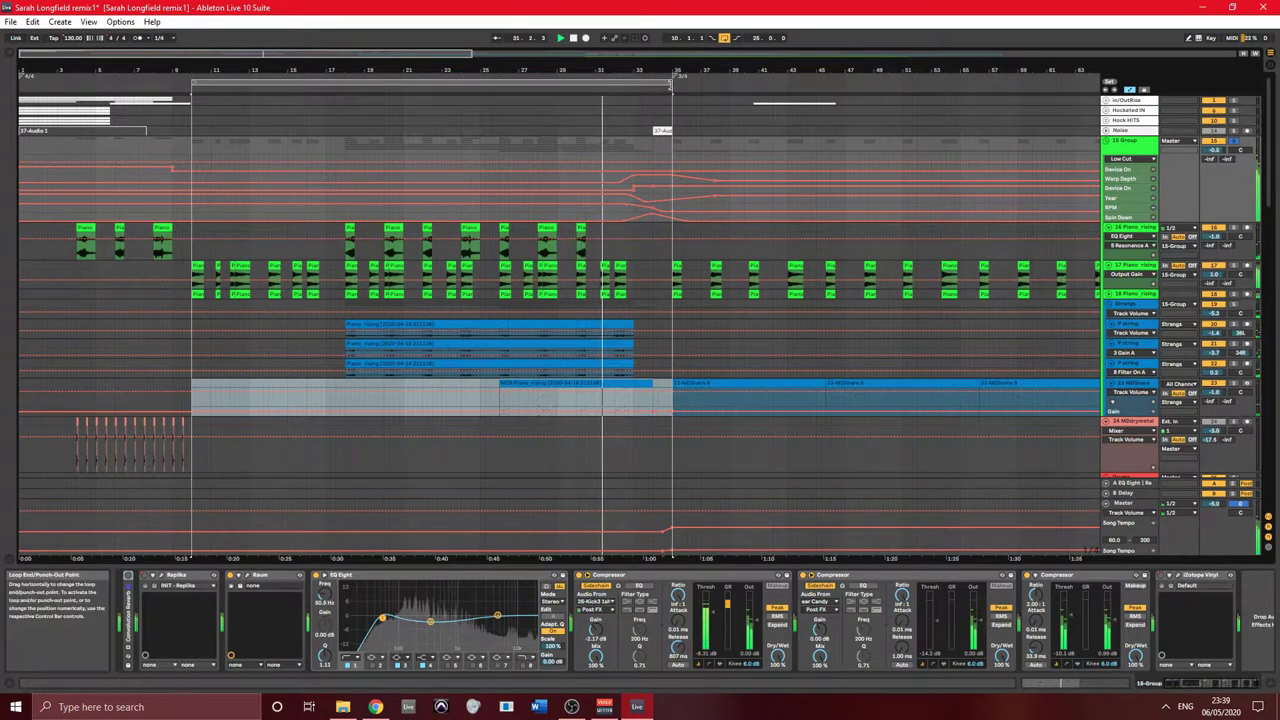
- Extend the arrangement loop to a length of 27.3.0 and open the iZotope Vinyl plug-in window on the 15-Group track
{"action": "left_click_drag", "start_coordinate": [672, 84], "coordinate": [724, 84]}
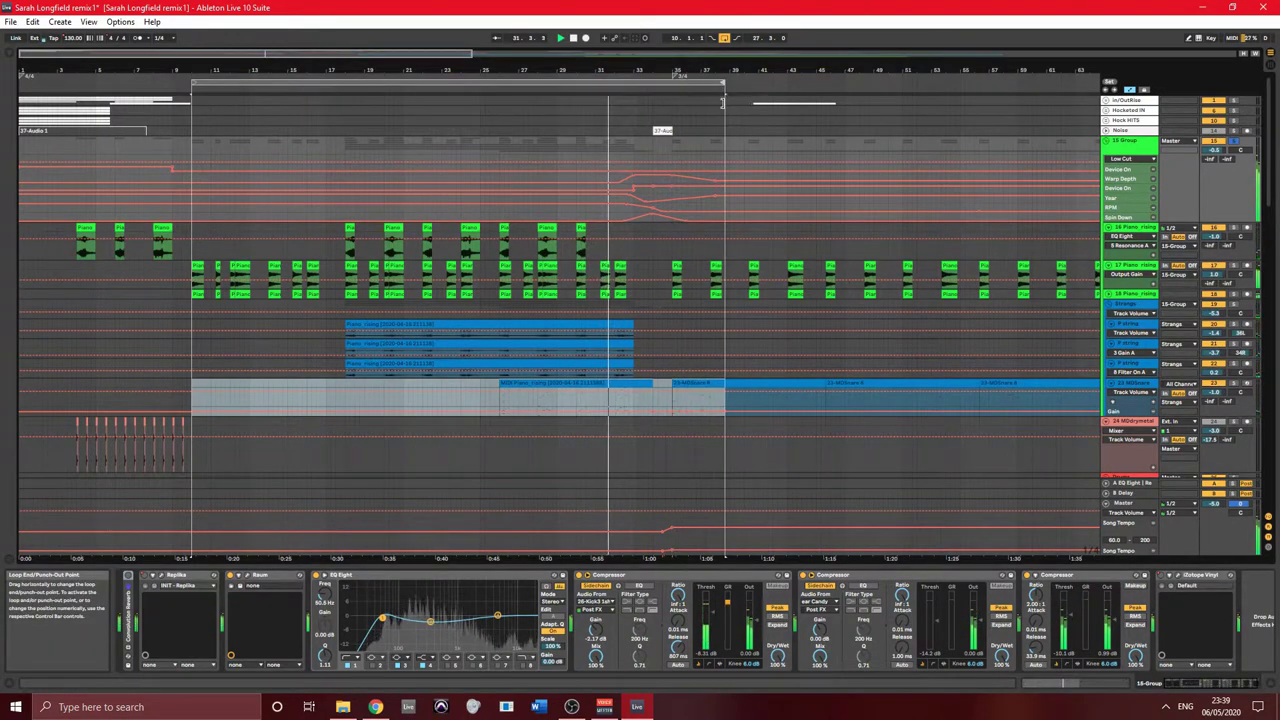
{"action": "left_click", "coordinate": [1180, 577]}
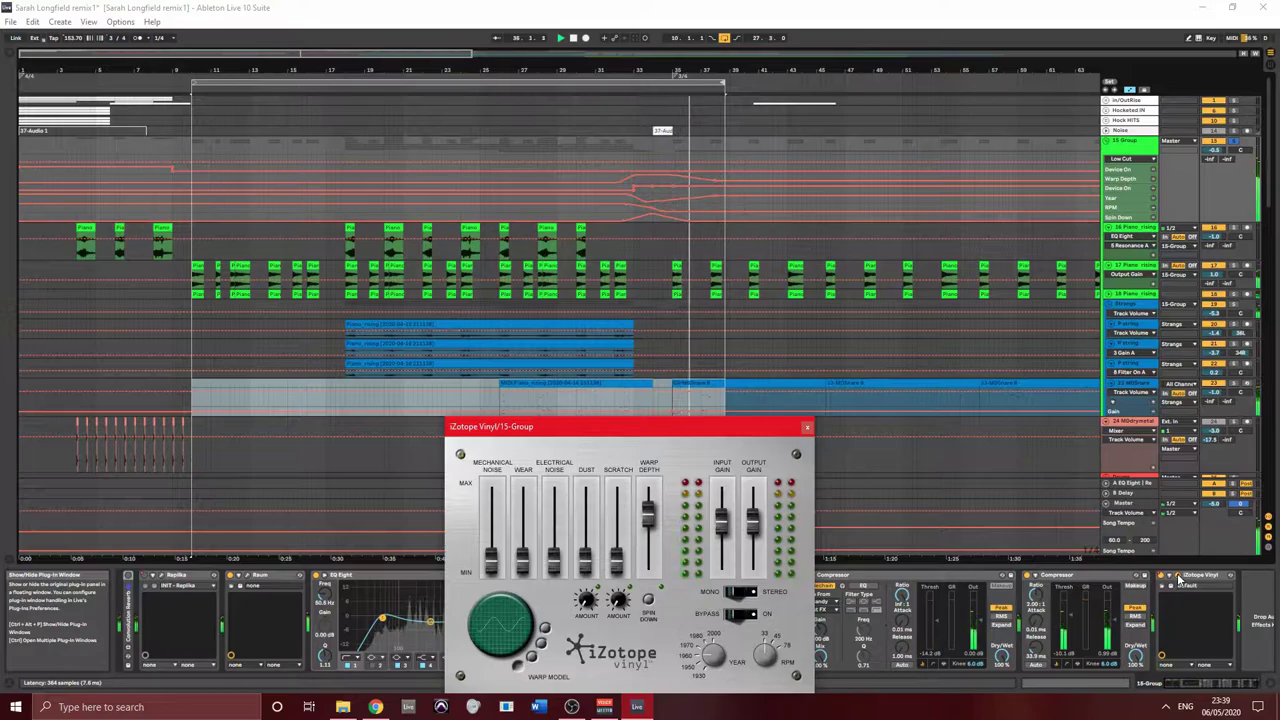
{"action": "left_click", "coordinate": [605, 707]}
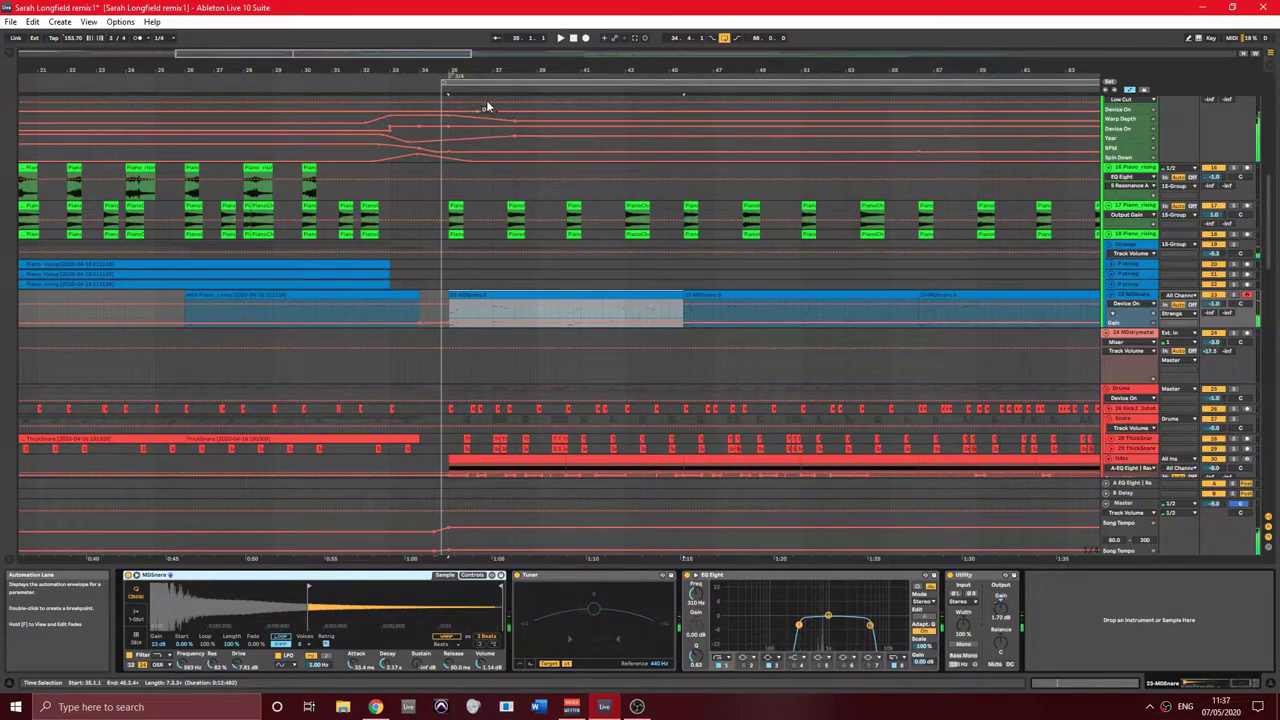
- Show the browser and expand the Sample Packs folders down to the Oneshots folder inside Benn SamplePack
{"action": "left_click", "coordinate": [13, 53]}
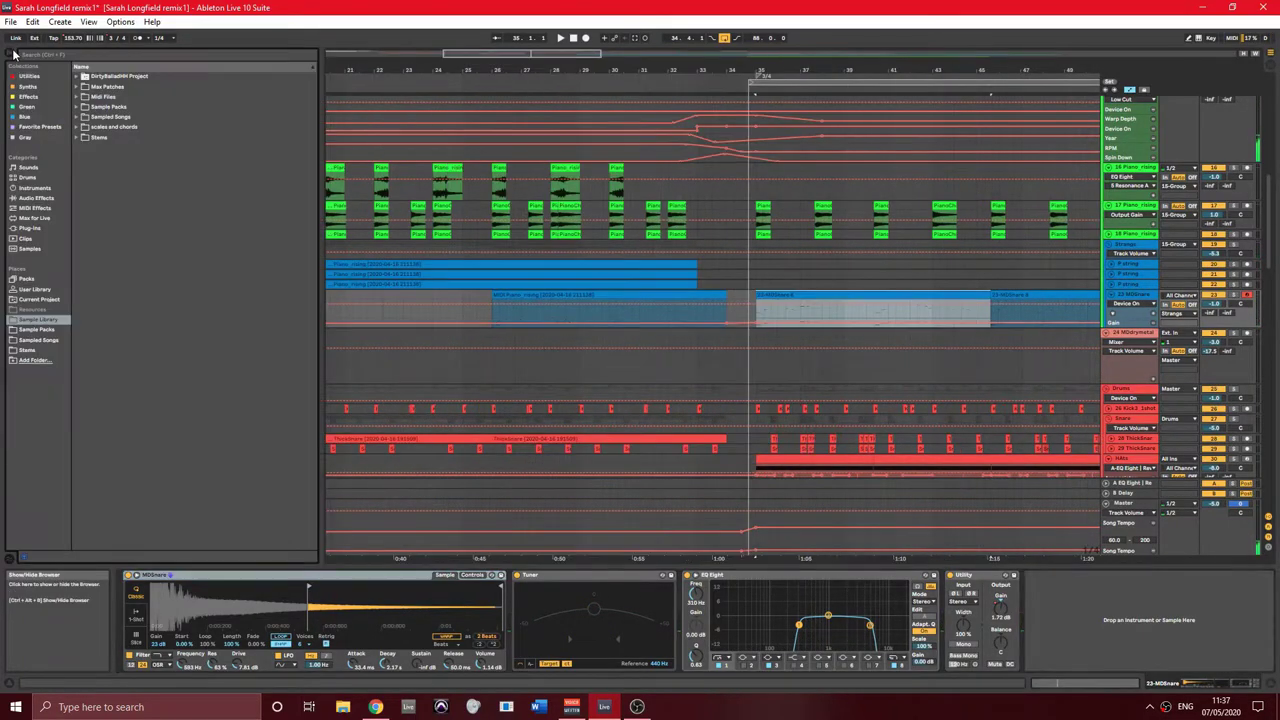
{"action": "left_click", "coordinate": [77, 107]}
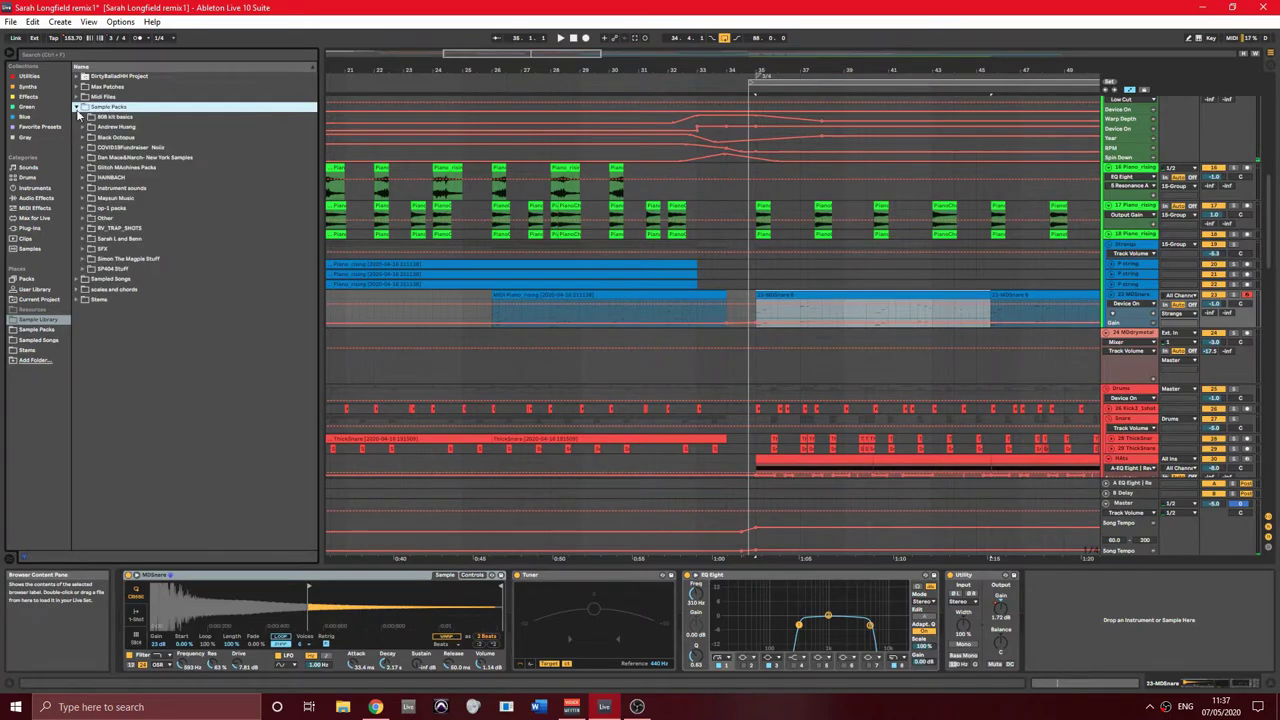
{"action": "left_click", "coordinate": [84, 239]}
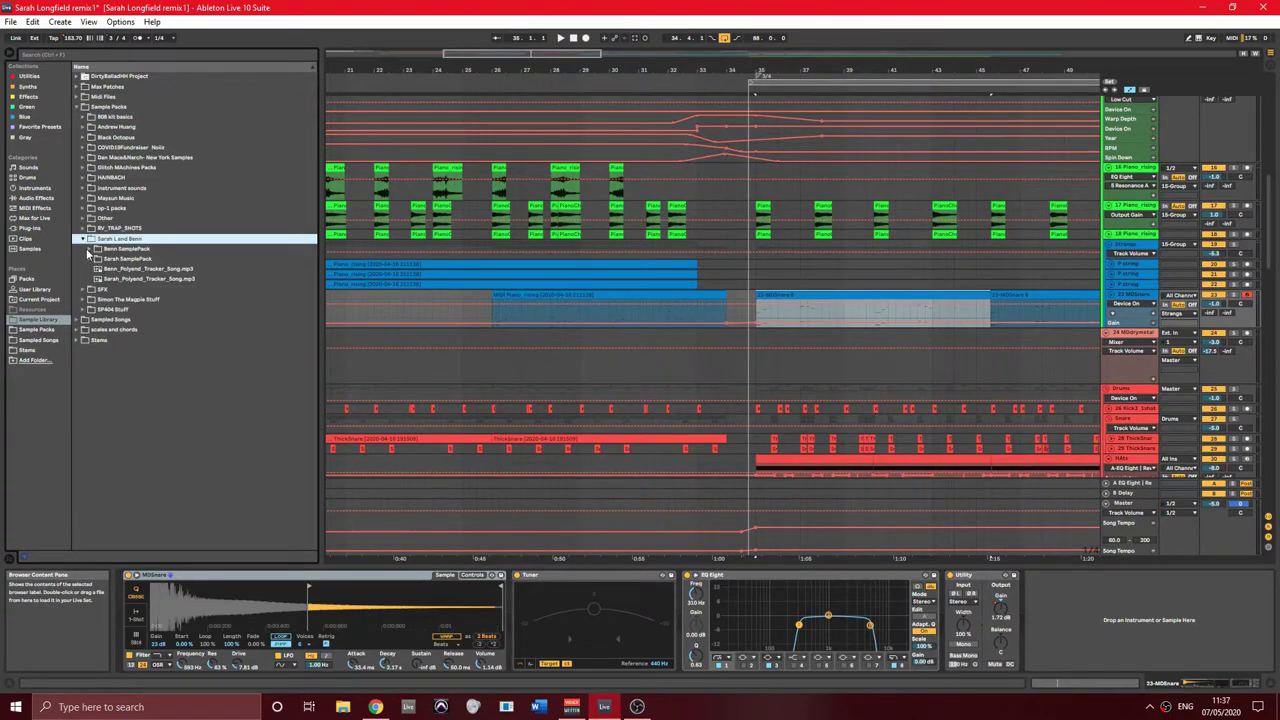
{"action": "left_click", "coordinate": [91, 249]}
{"action": "left_click", "coordinate": [94, 269]}
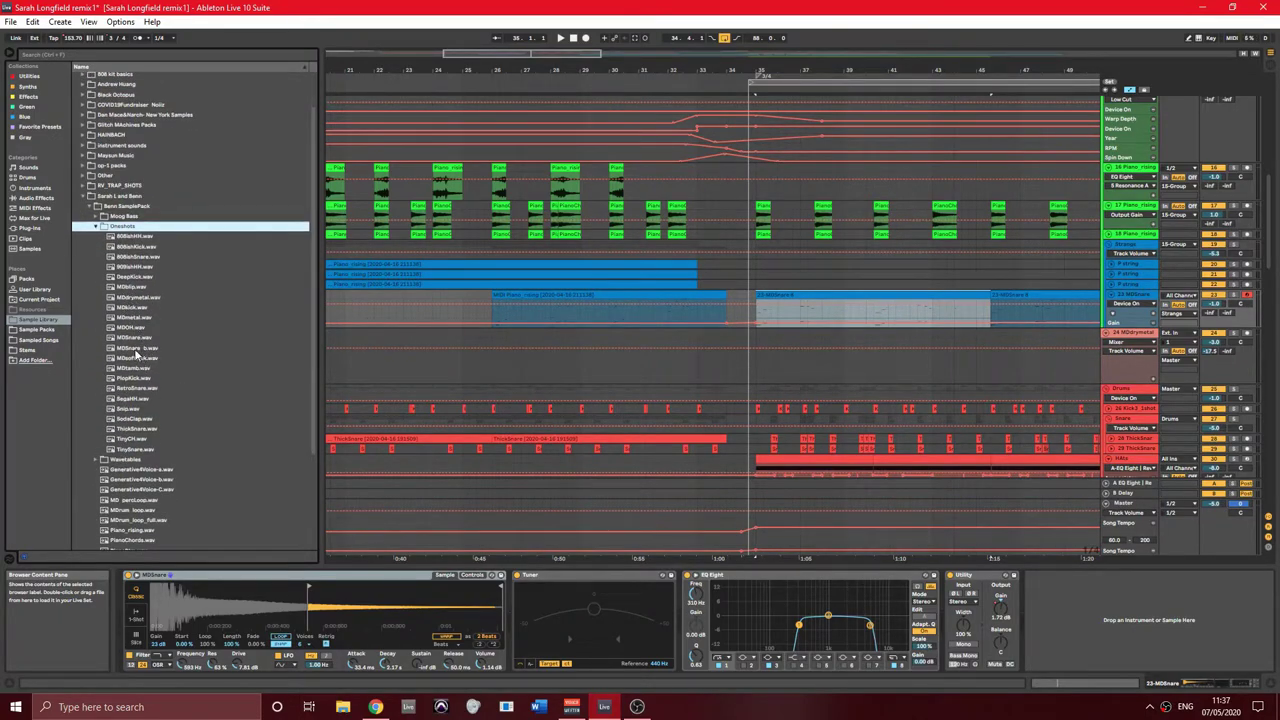
- Audition the MDSnare.wav oneshot and place it as a clip on the 24-MDdrymetal track near bar 35
{"action": "left_click", "coordinate": [137, 349]}
{"action": "left_click", "coordinate": [137, 338]}
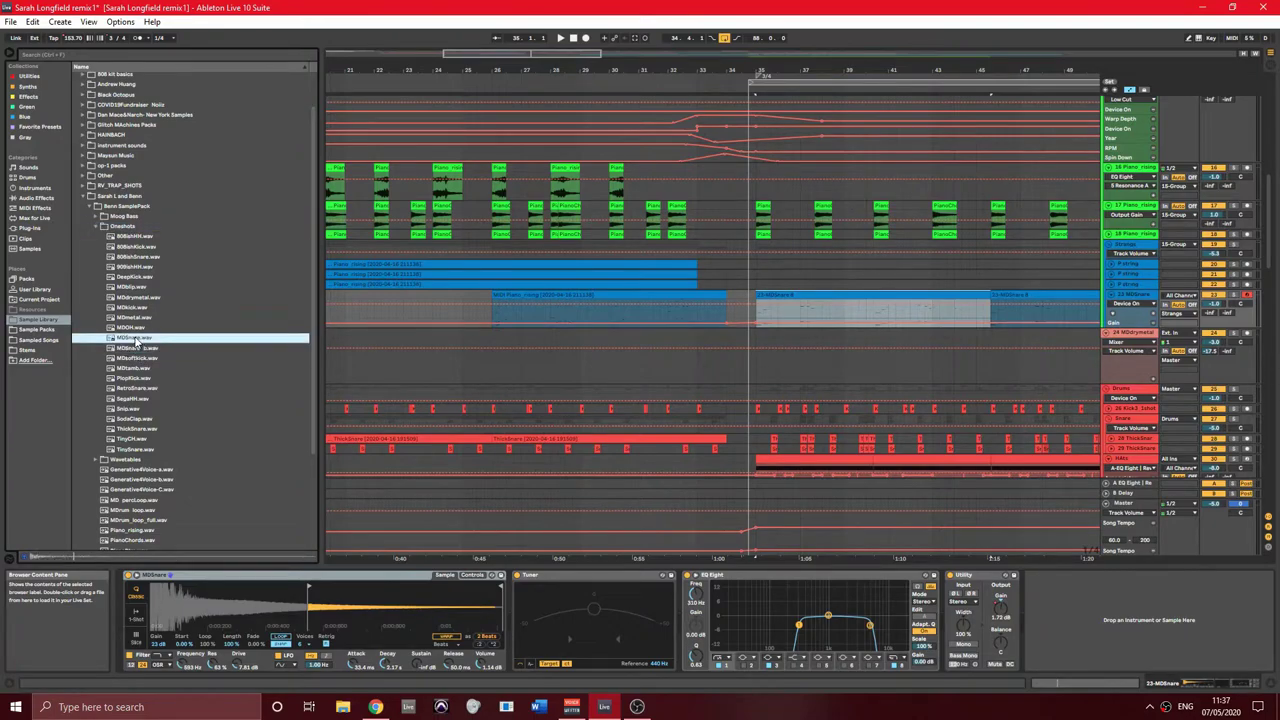
{"action": "mouse_move", "coordinate": [137, 338]}
{"action": "left_mouse_down"}
{"action": "mouse_move", "coordinate": [289, 357]}
{"action": "mouse_move", "coordinate": [655, 365]}
{"action": "left_mouse_up"}
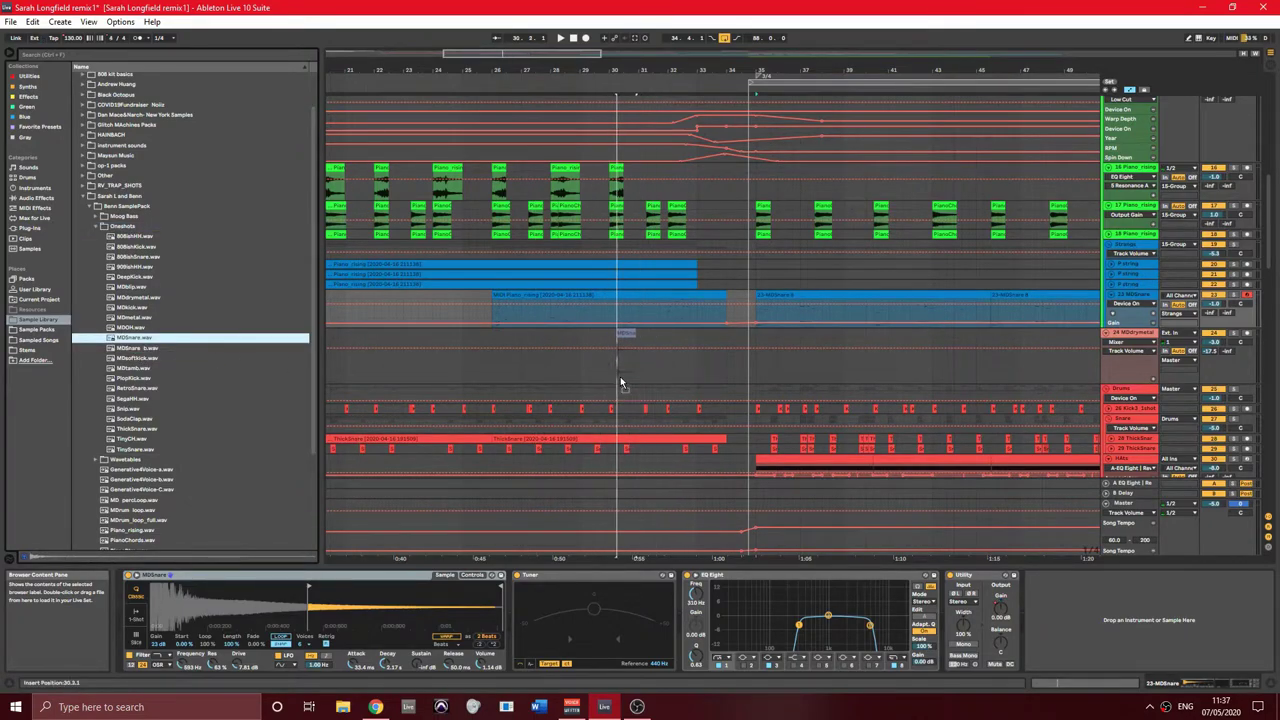
{"action": "left_click_drag", "start_coordinate": [766, 379], "coordinate": [766, 375]}
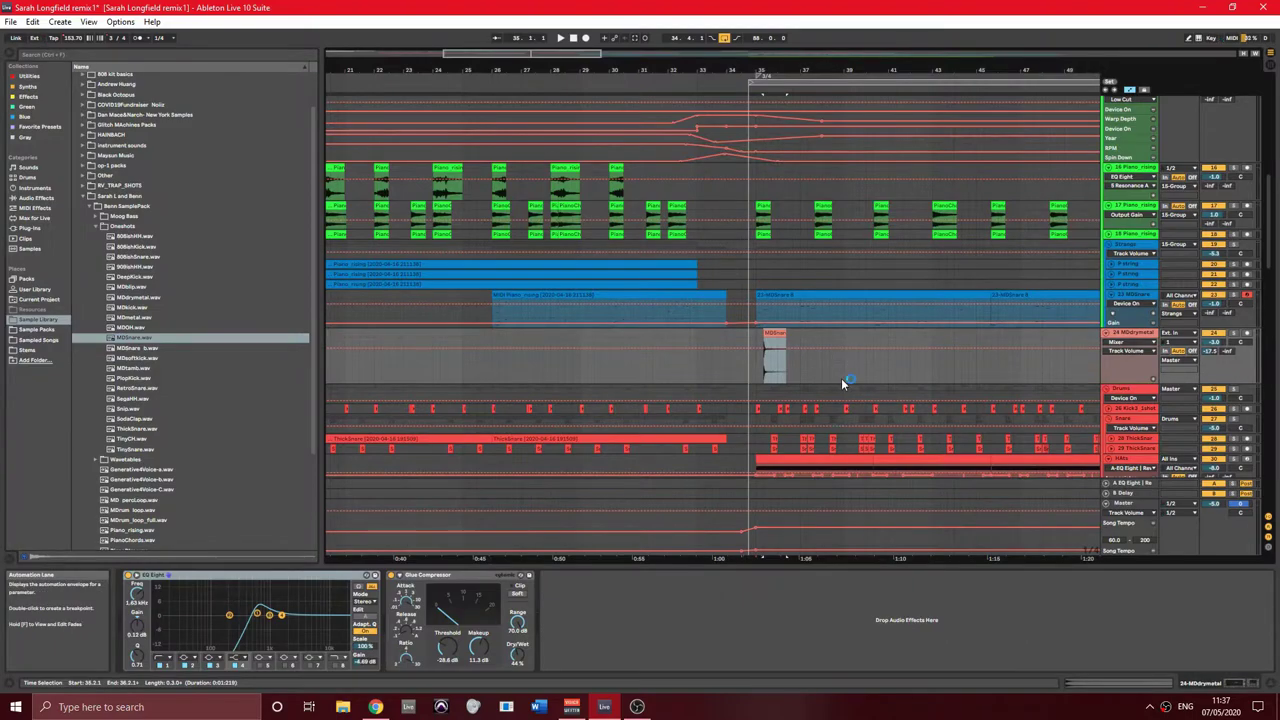
- Move the new MDSnare clip on the MDdrymetal track so that it starts exactly at bar 35
{"action": "key", "text": "plus"}
{"action": "key", "text": "plus"}
{"action": "key", "text": "plus"}
{"action": "key", "text": "plus"}
{"action": "key", "text": "plus"}
{"action": "key", "text": "plus"}
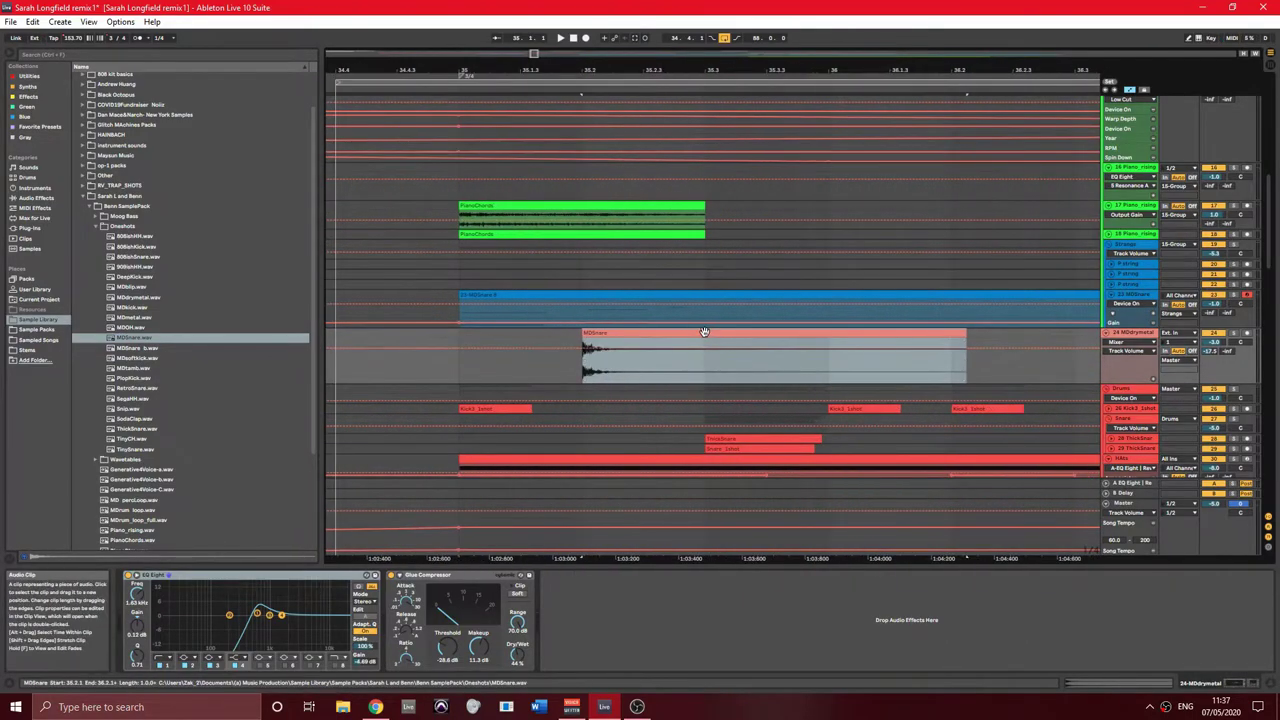
{"action": "left_click_drag", "start_coordinate": [701, 335], "coordinate": [591, 346]}
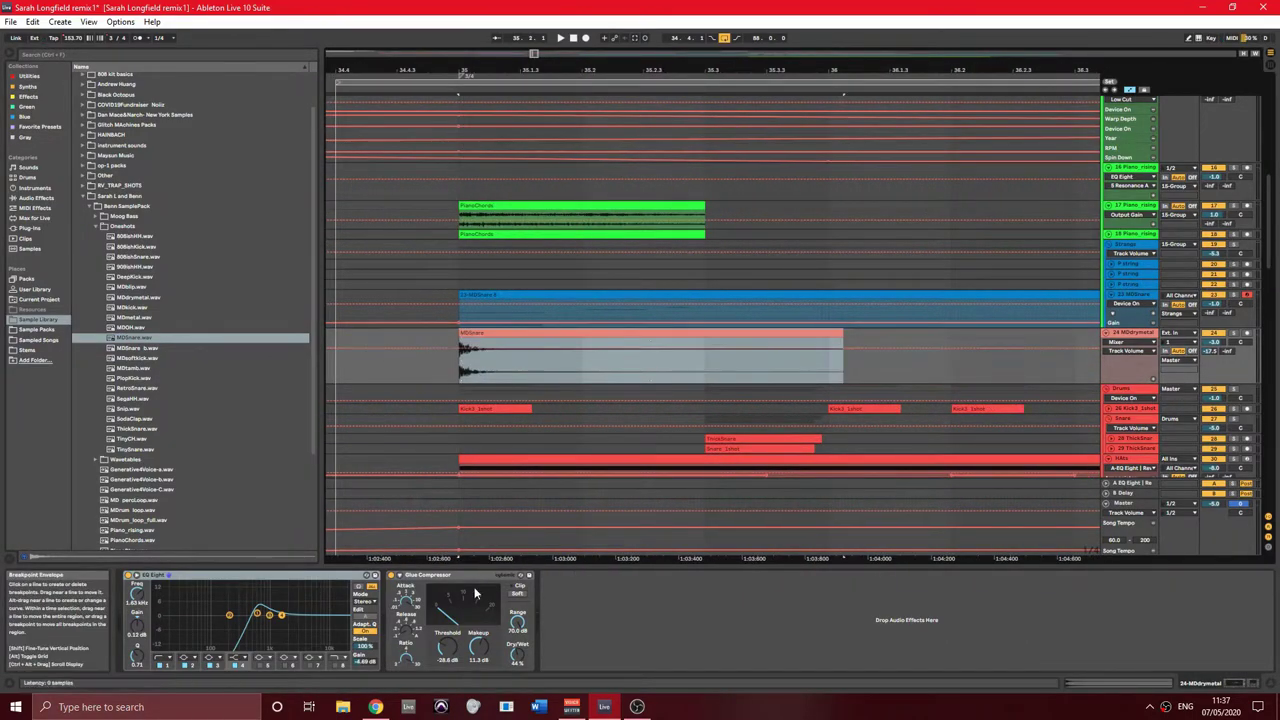
- Solo the MDdrymetal track and play the MDSnare clip from bar 35
{"action": "key", "text": "space"}
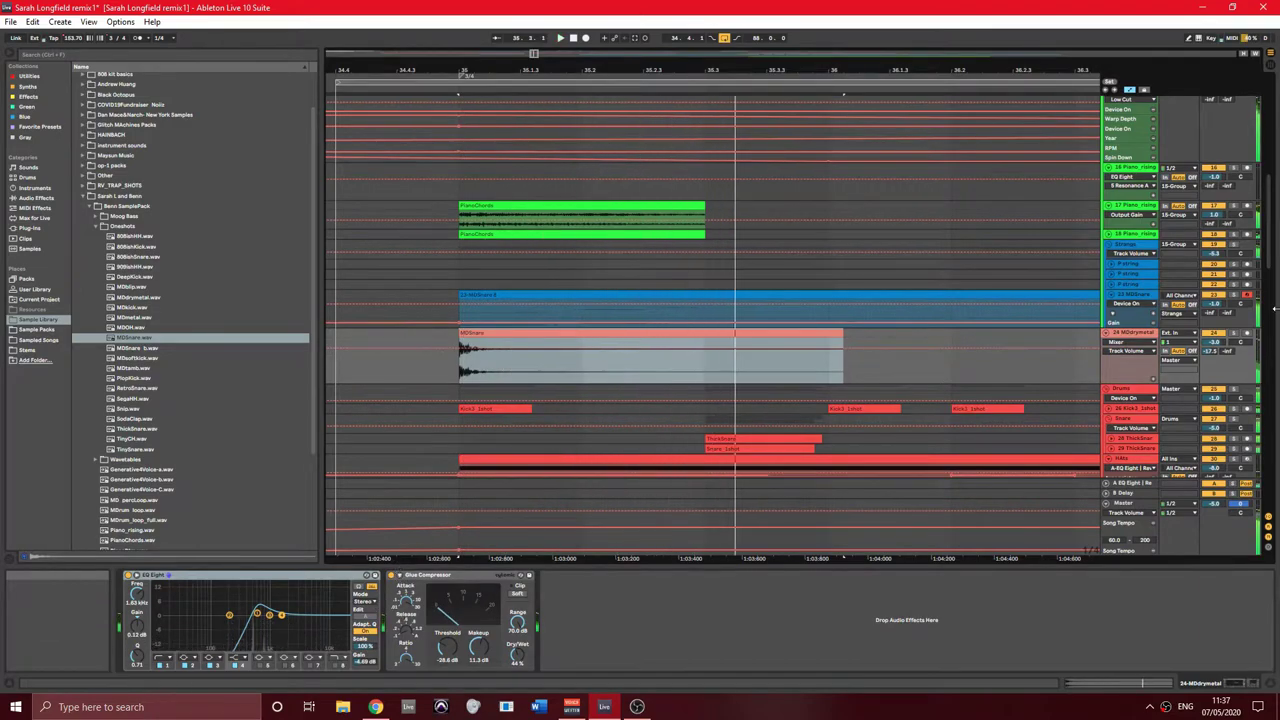
{"action": "left_click", "coordinate": [1234, 334]}
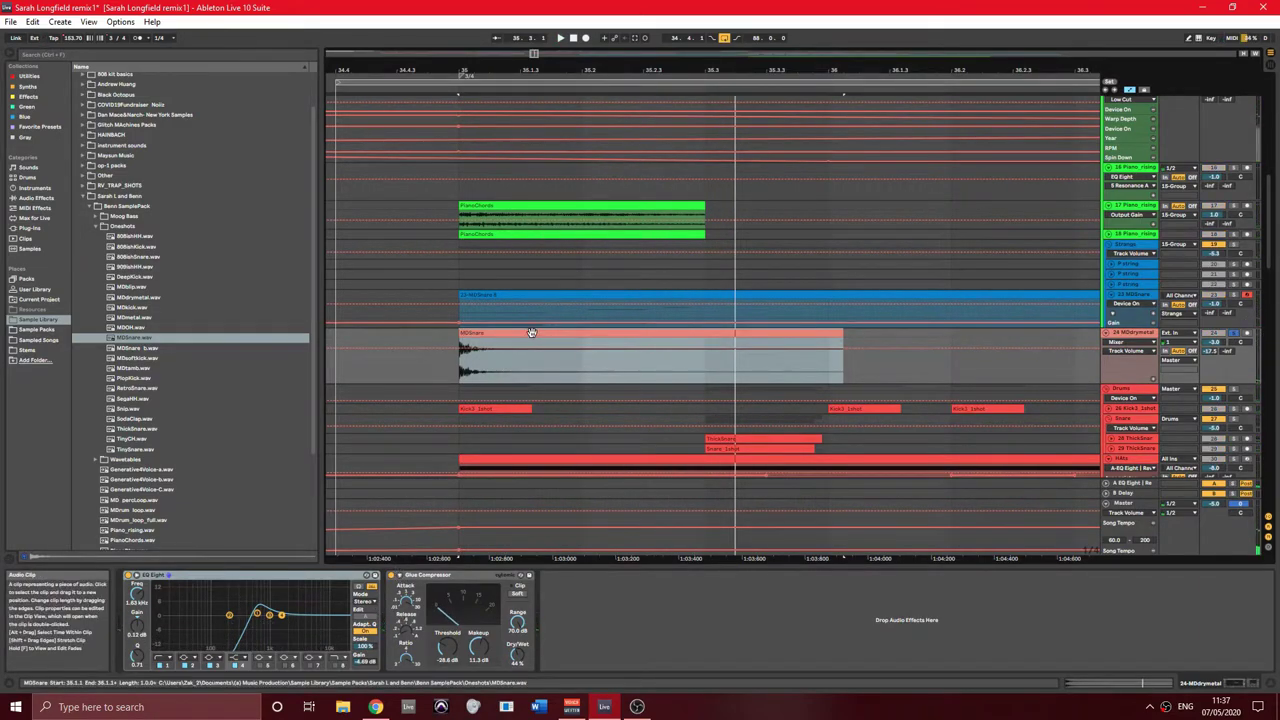
{"action": "key", "text": "space"}
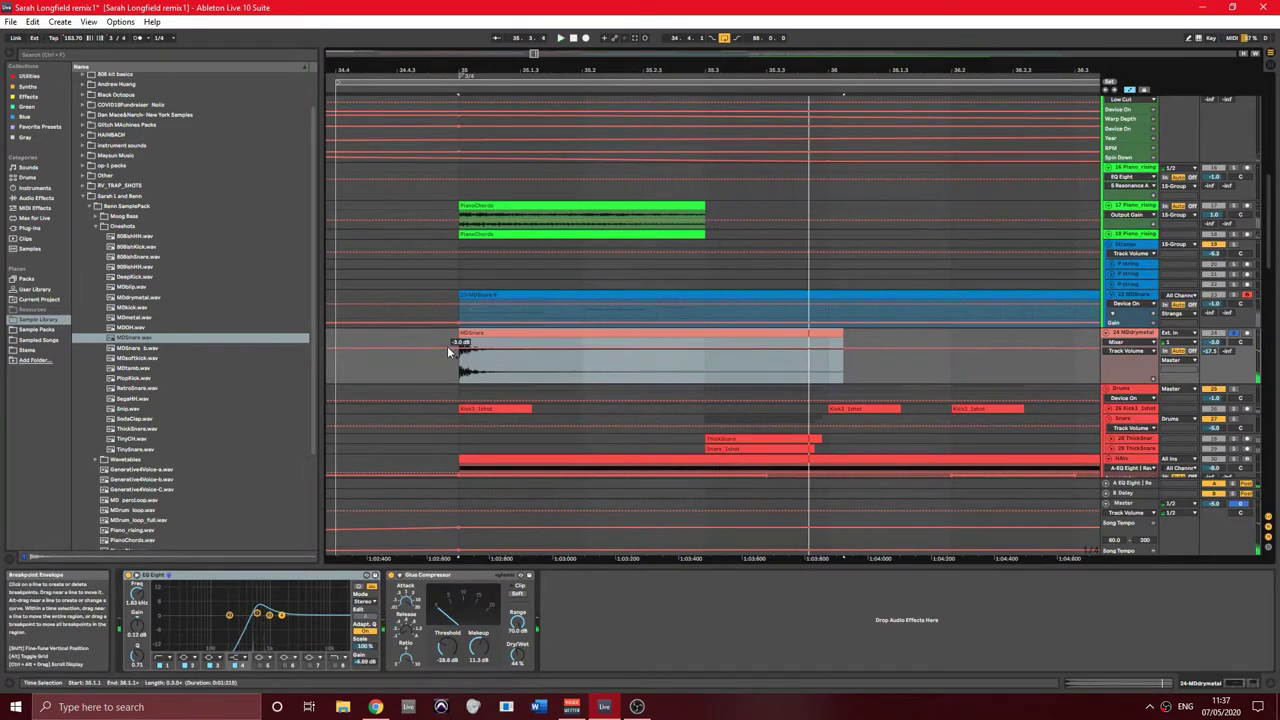
- Try trimming the start of the MDSnare clip to 35.2.1 to hear only its tail, and undo the trim
{"action": "left_click_drag", "start_coordinate": [459, 350], "coordinate": [578, 356]}
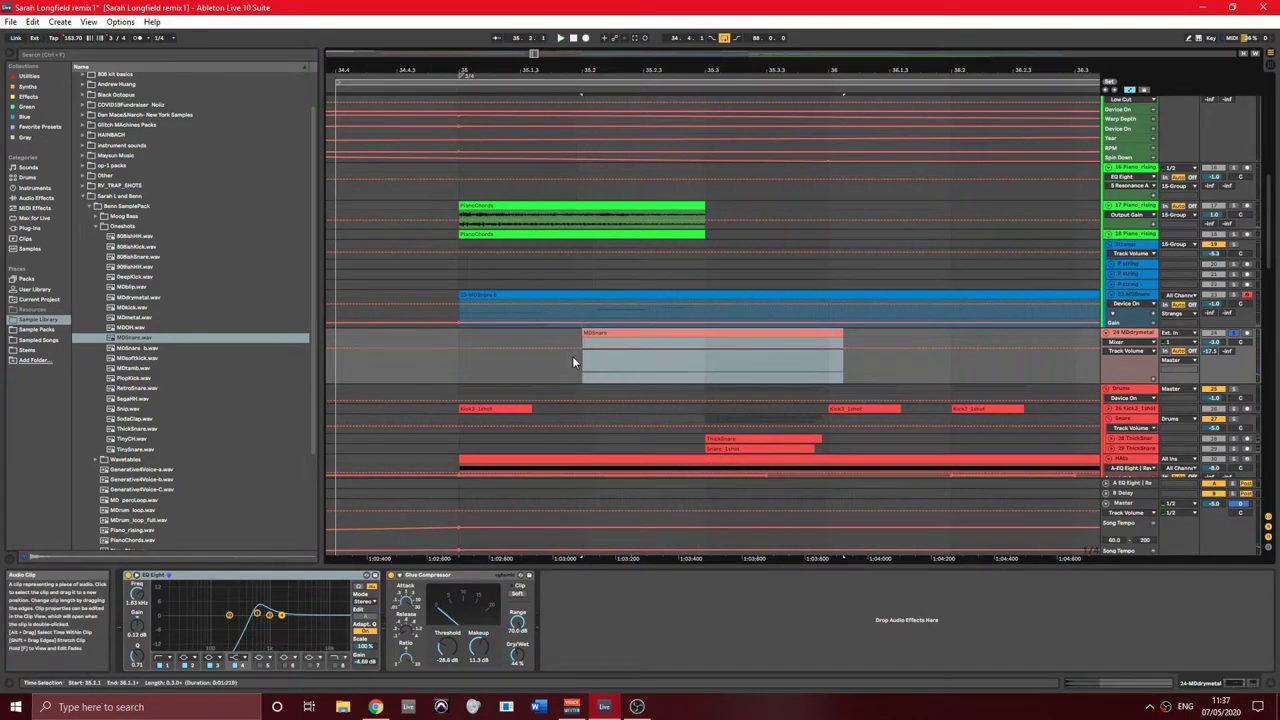
{"action": "left_click", "coordinate": [630, 335]}
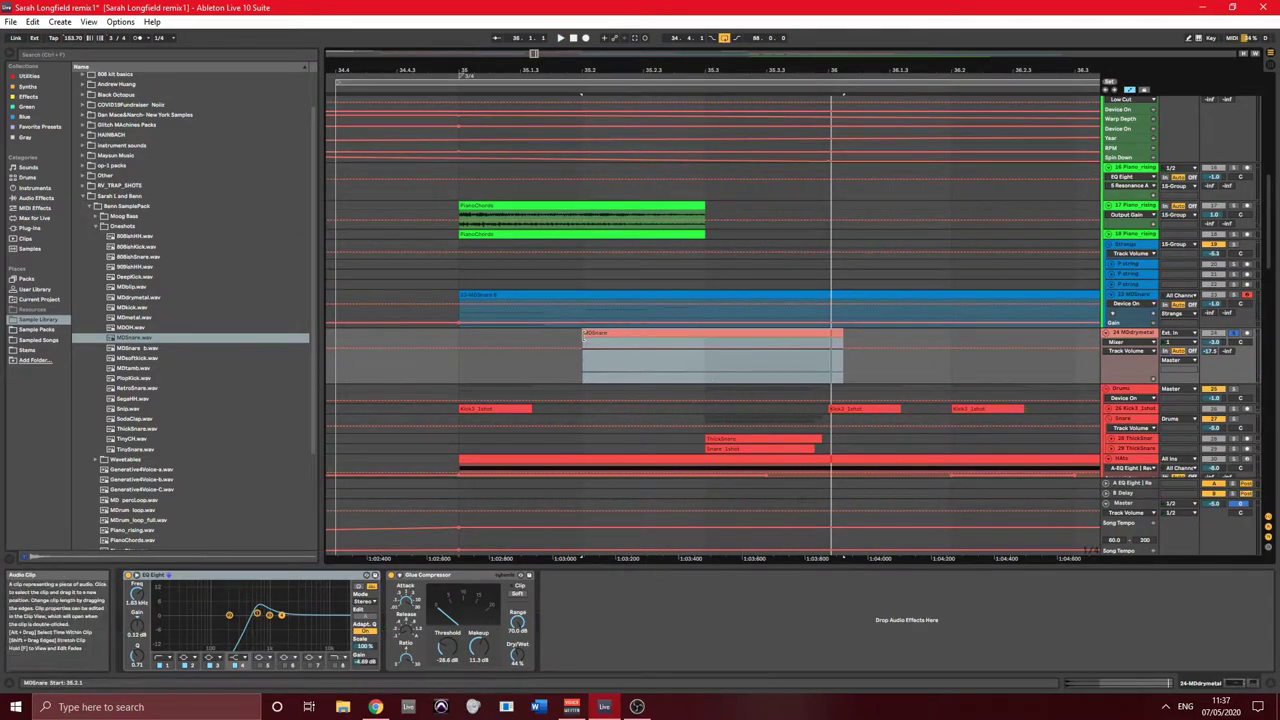
{"action": "key", "text": "ctrl+z"}
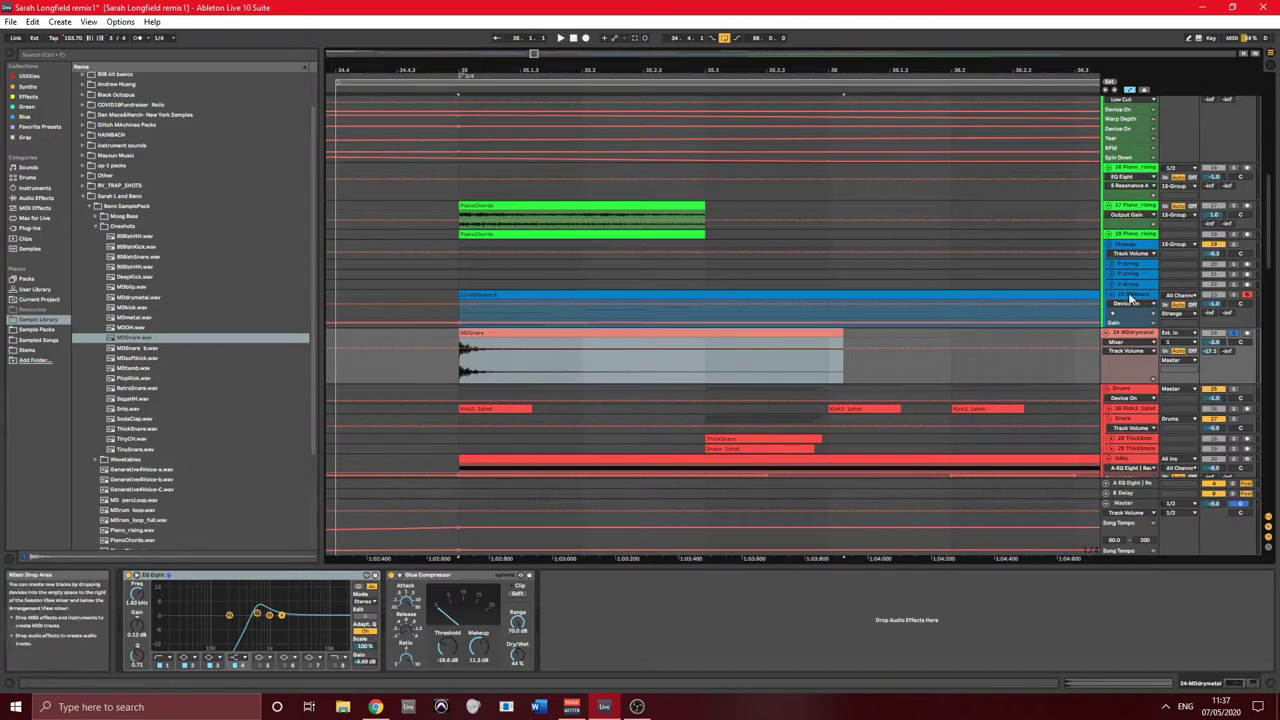
- Play the 37 and 38 Bass_1shot tracks soloed in turn and view their instrument and effect chains
{"action": "left_click", "coordinate": [1130, 296]}
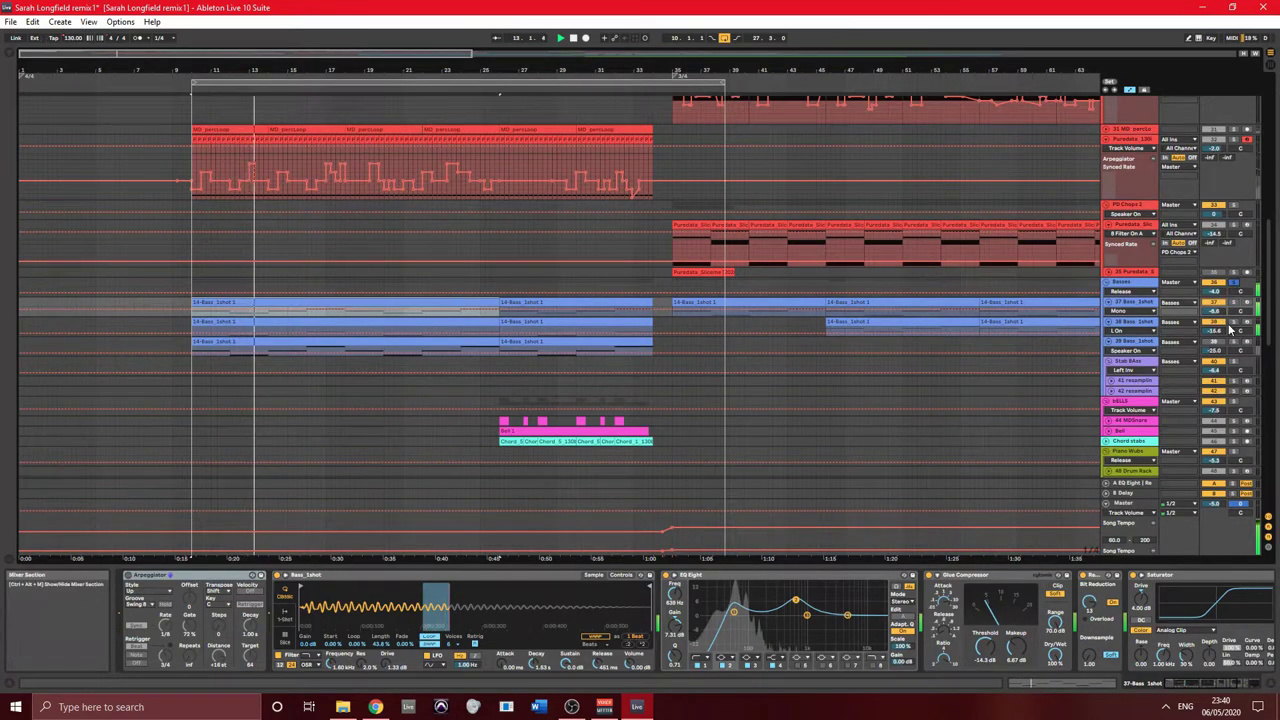
{"action": "left_click", "coordinate": [1136, 326]}
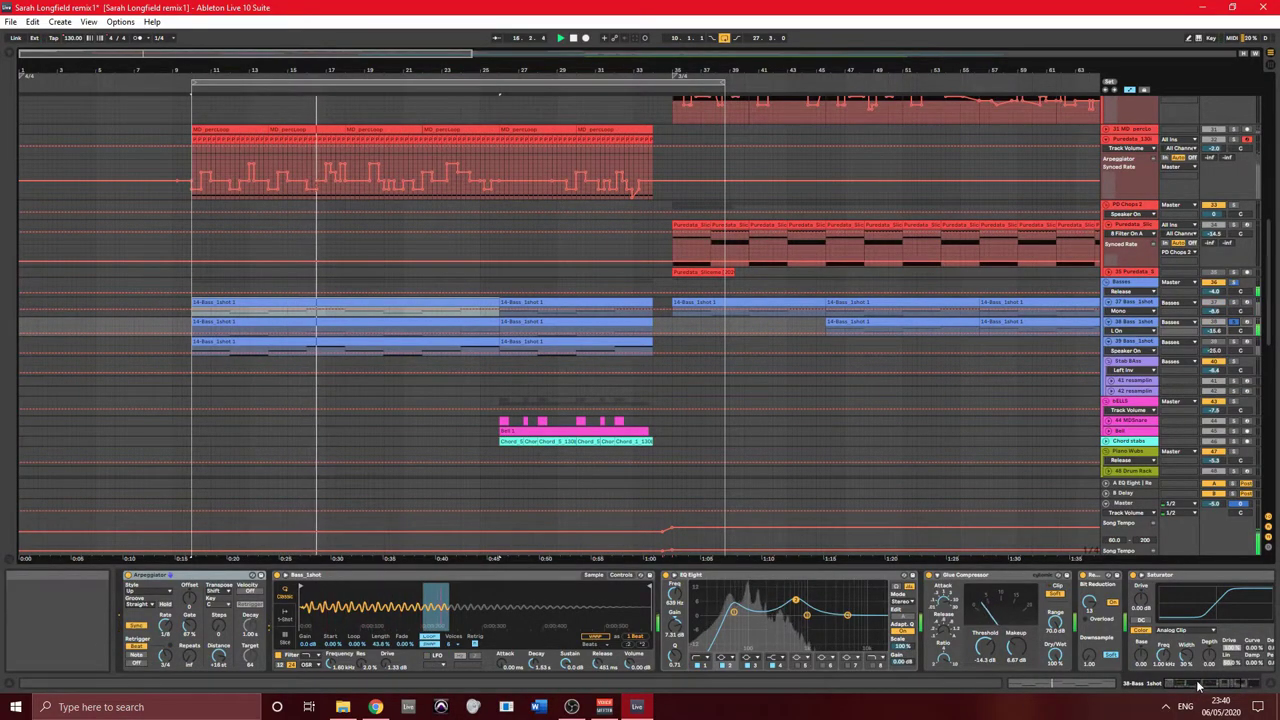
{"action": "mouse_move", "coordinate": [1198, 684]}
{"action": "left_mouse_down"}
{"action": "mouse_move", "coordinate": [1222, 686]}
{"action": "mouse_move", "coordinate": [1192, 690]}
{"action": "left_mouse_up"}
{"action": "left_click", "coordinate": [1221, 309]}
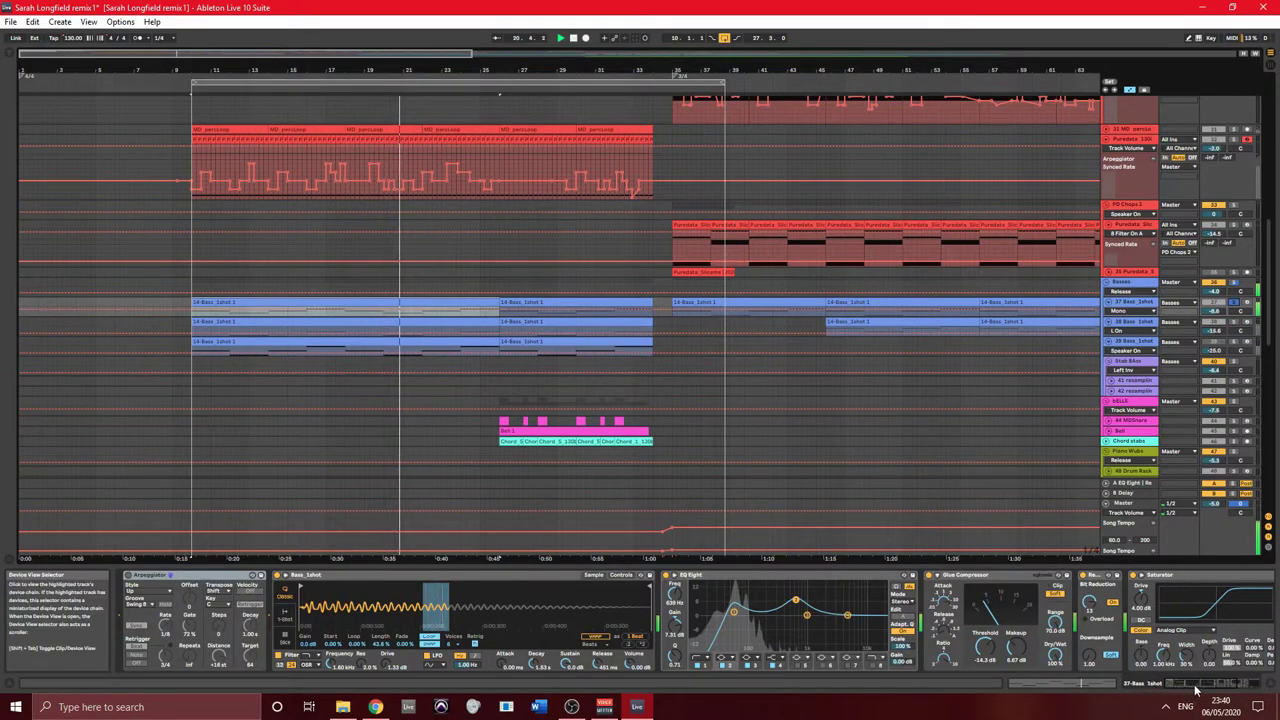
{"action": "mouse_move", "coordinate": [1194, 687]}
{"action": "left_mouse_down"}
{"action": "mouse_move", "coordinate": [1225, 694]}
{"action": "mouse_move", "coordinate": [1184, 695]}
{"action": "left_mouse_up"}
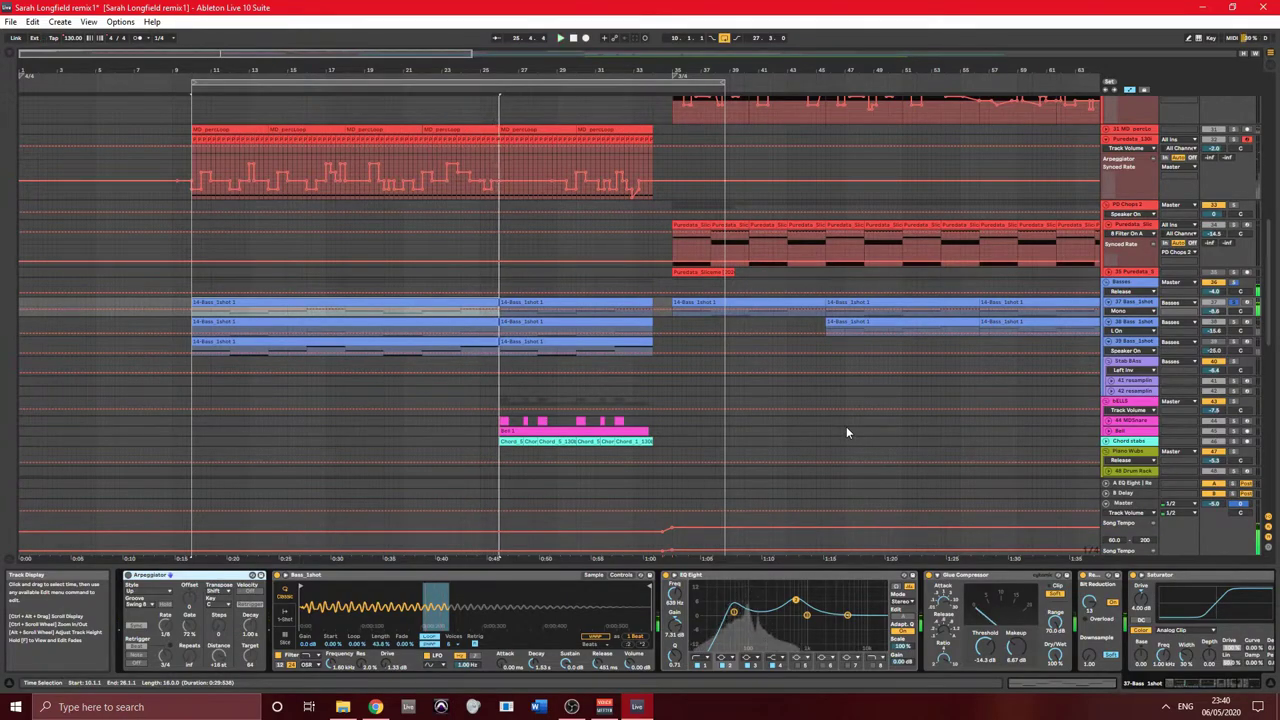
- Play the soloed bELLS group and examine the MDSnare device chain and the Bell 1 clip settings
{"action": "left_click", "coordinate": [505, 420]}
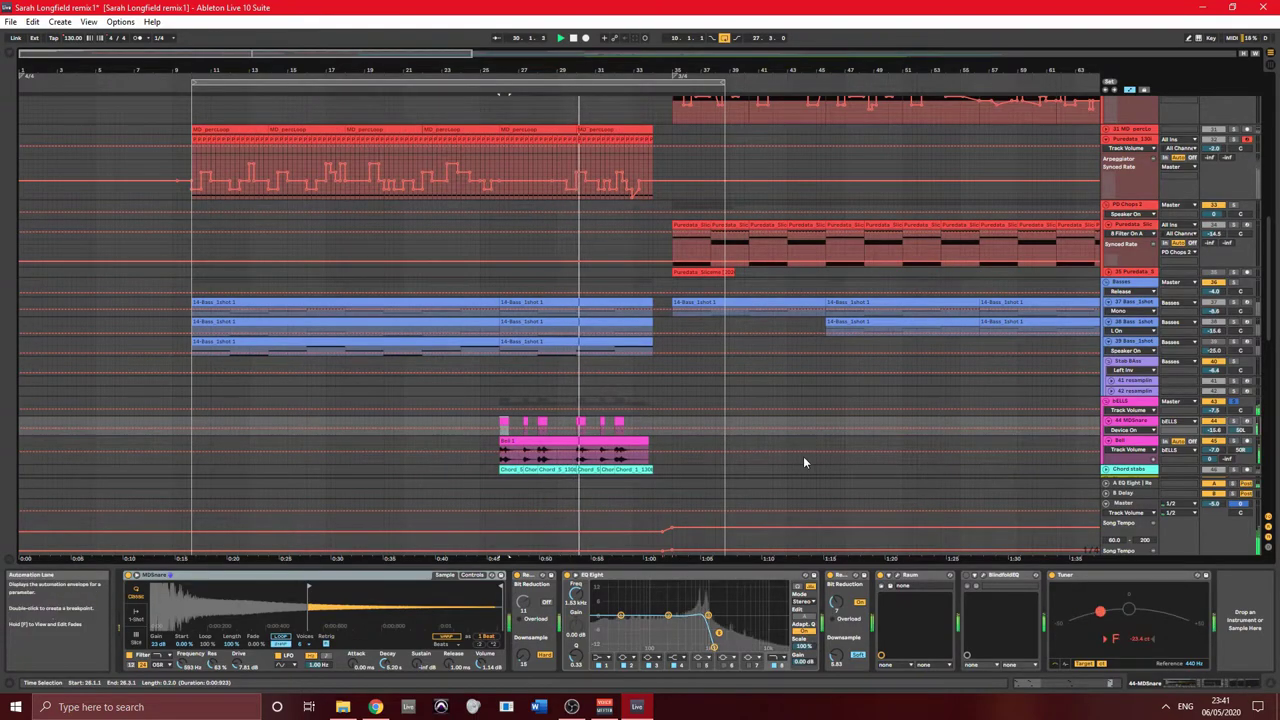
{"action": "left_click", "coordinate": [590, 442]}
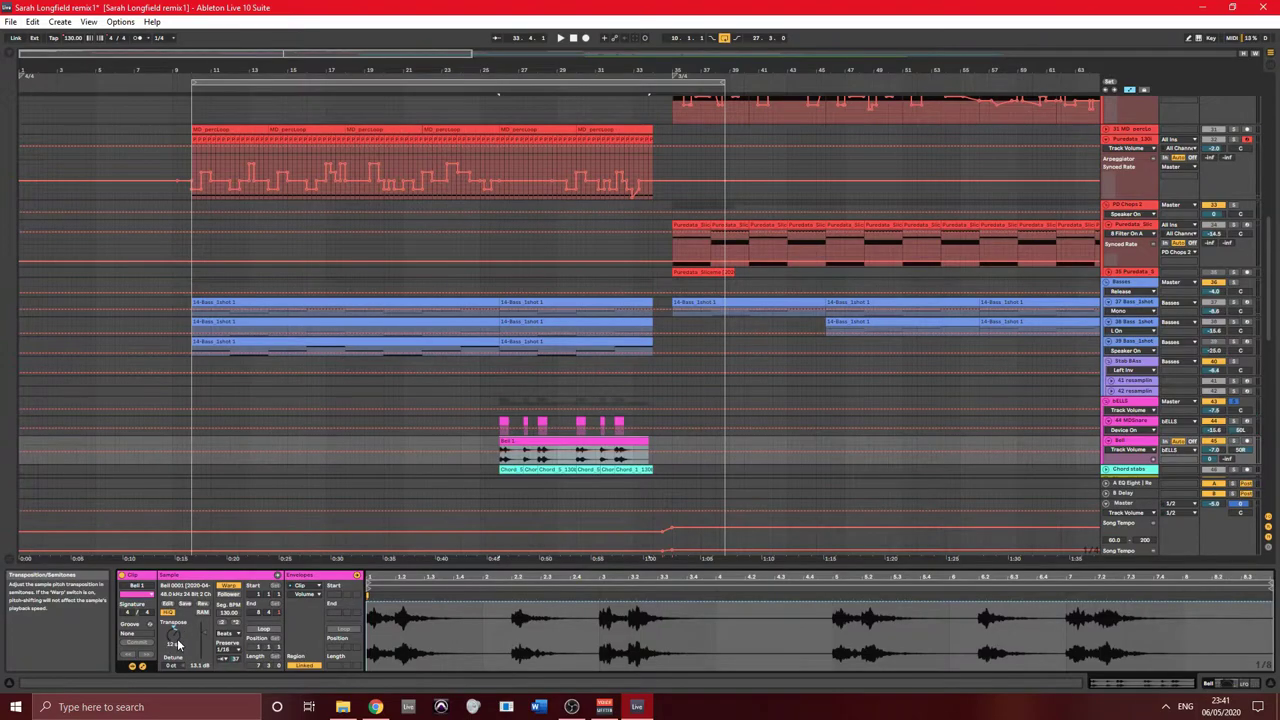
{"action": "left_click", "coordinate": [1148, 428]}
{"action": "left_click", "coordinate": [1139, 404]}
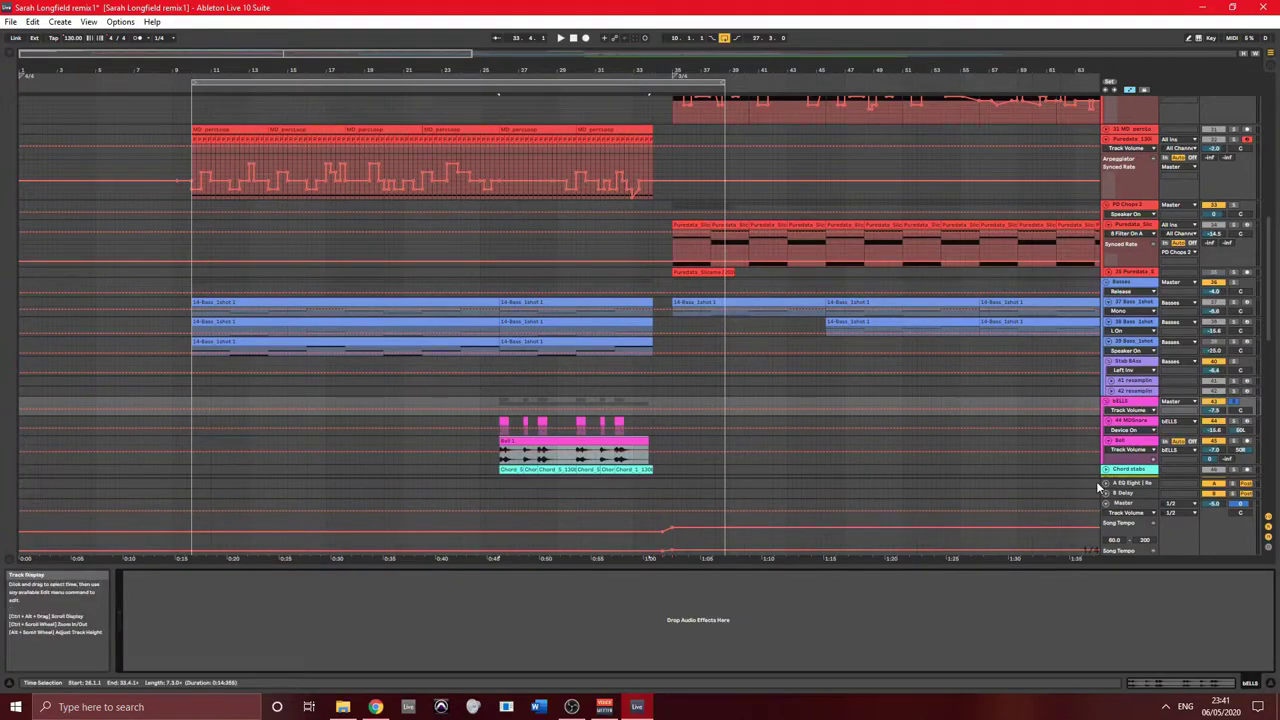
{"action": "scroll", "coordinate": [803, 440], "scroll_direction": "down", "scroll_amount": 2}
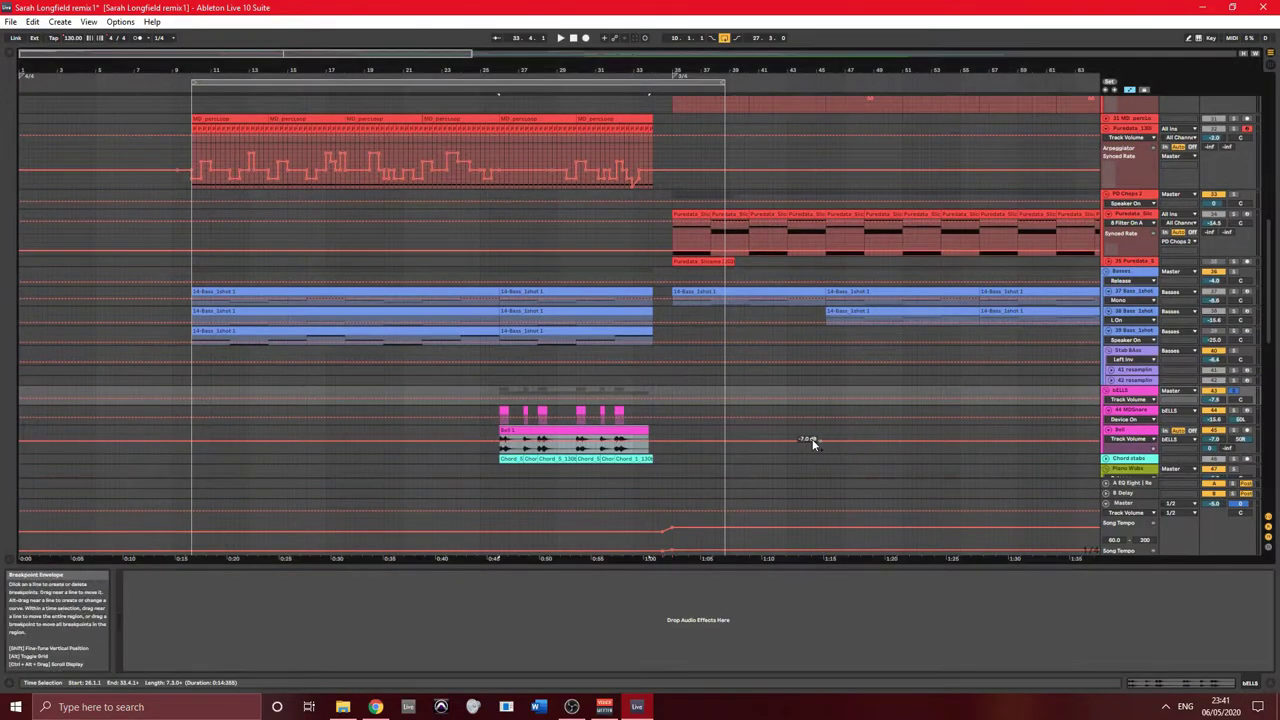
{"action": "left_click", "coordinate": [1138, 430]}
- View the Chord stabs track's effect chain and the sample settings of its chord clips
{"action": "left_click", "coordinate": [505, 424]}
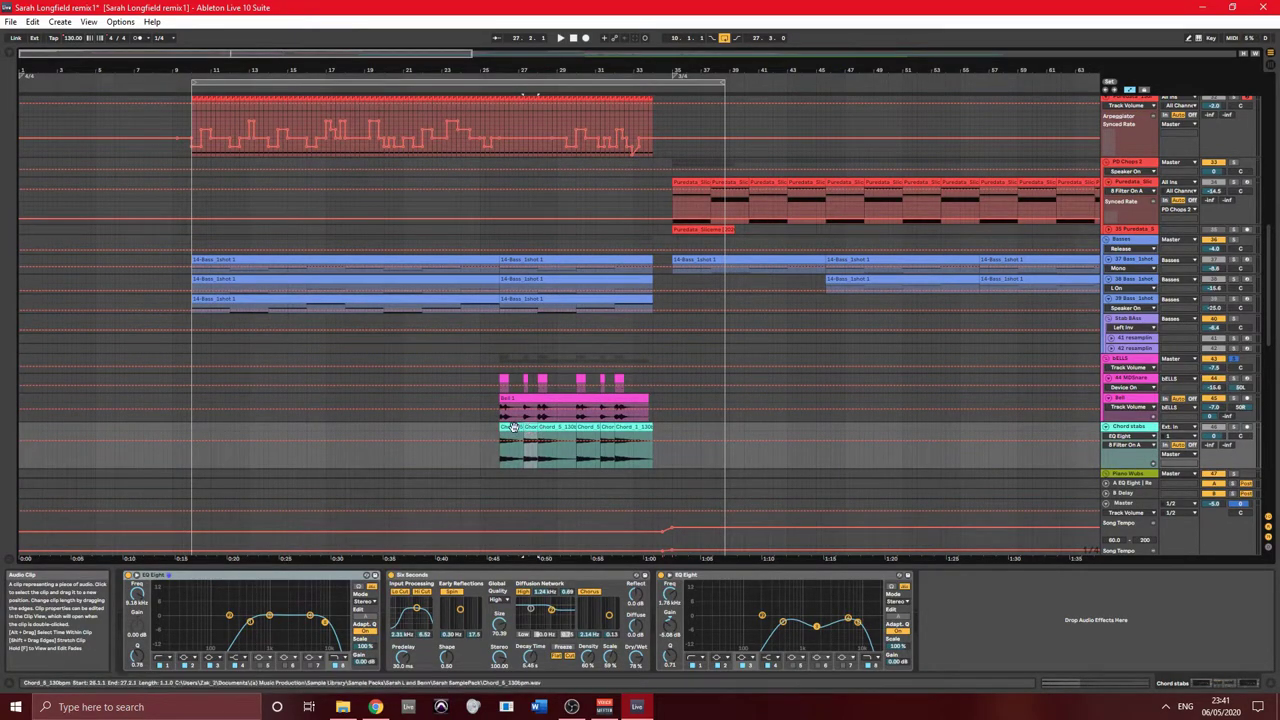
{"action": "double_click", "coordinate": [537, 436]}
{"action": "left_click", "coordinate": [536, 432]}
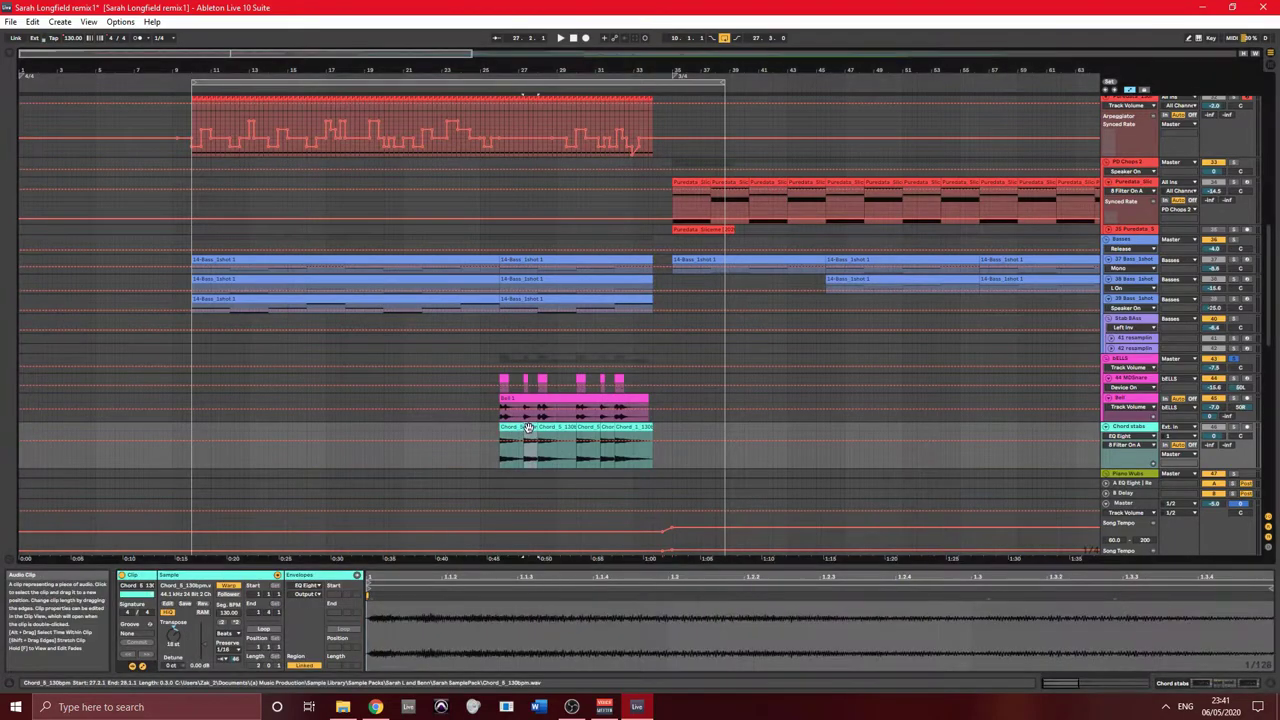
{"action": "left_click", "coordinate": [588, 427]}
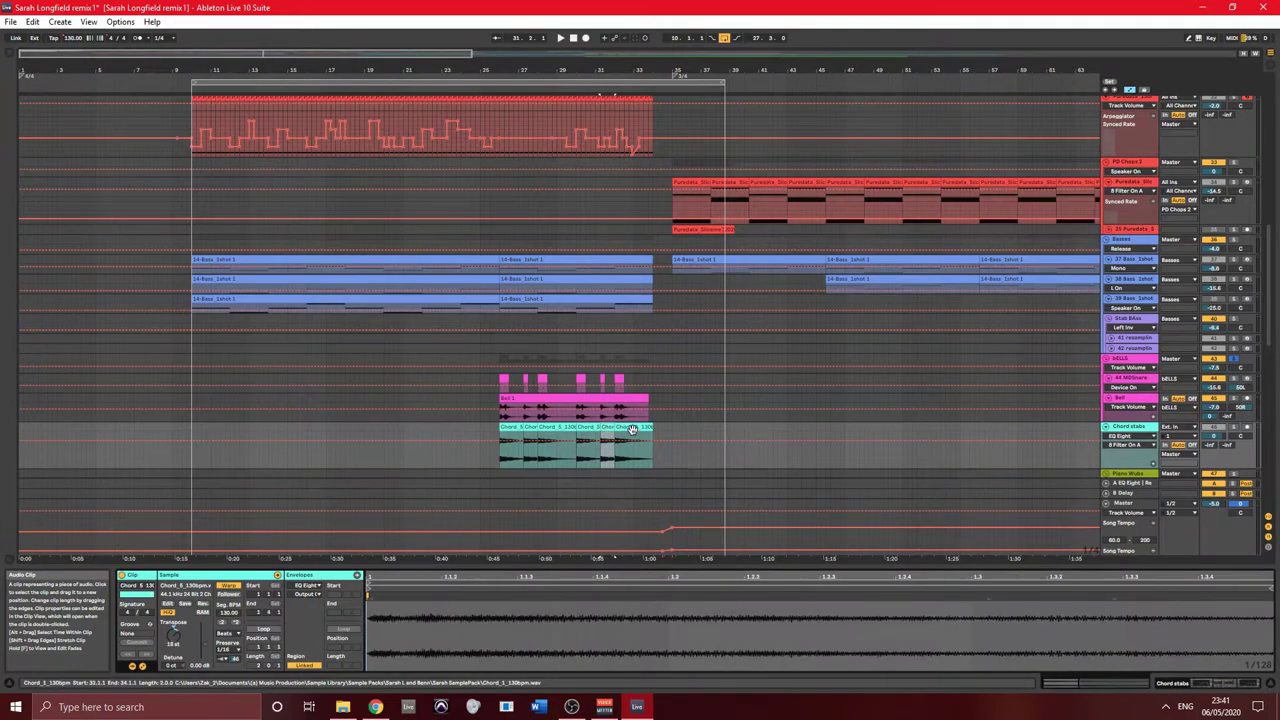
{"action": "left_click", "coordinate": [633, 428]}
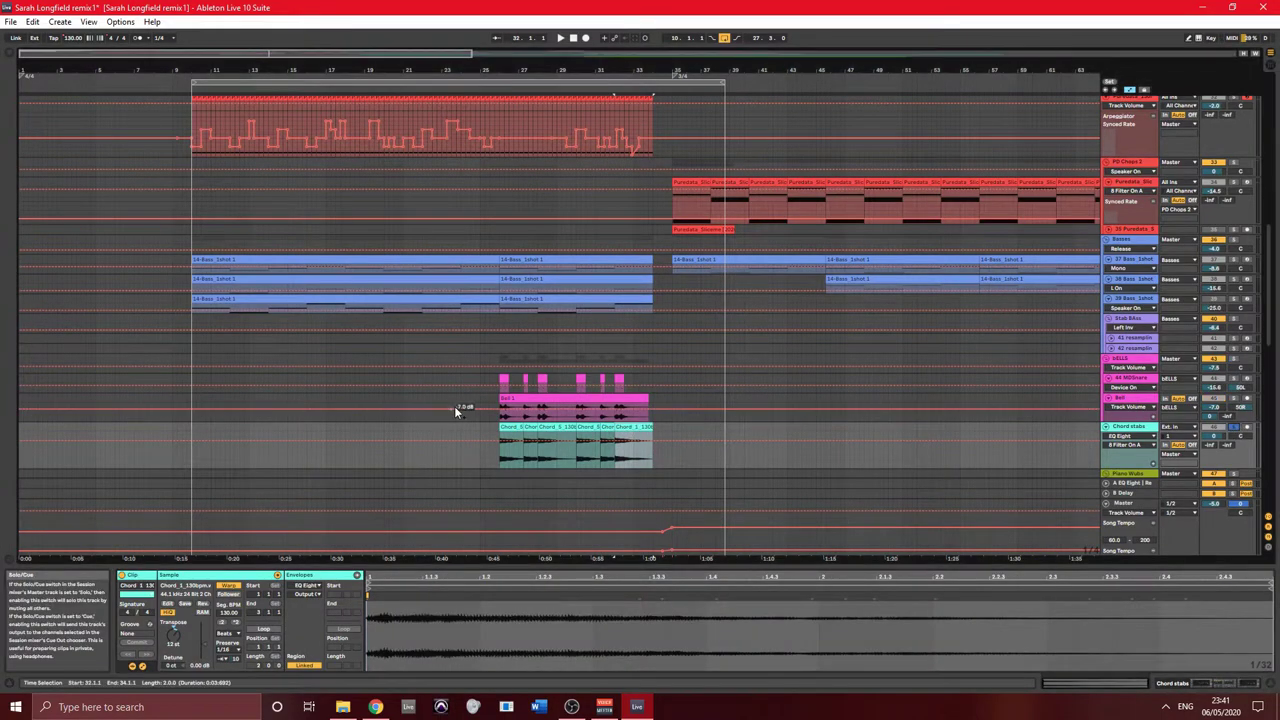
- Play the Chord stabs track together with the bELLS group from bar 26 and view the Bell track's effect chain
{"action": "left_click", "coordinate": [505, 427]}
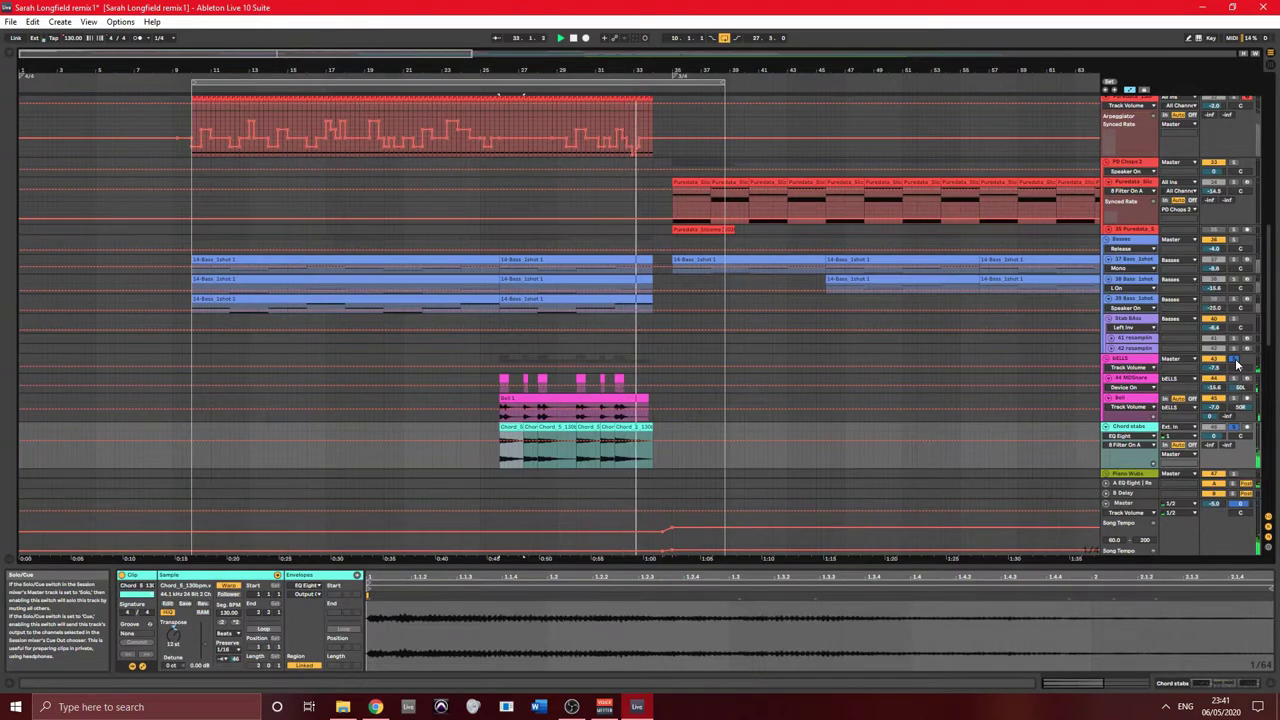
{"action": "key", "text": "space"}
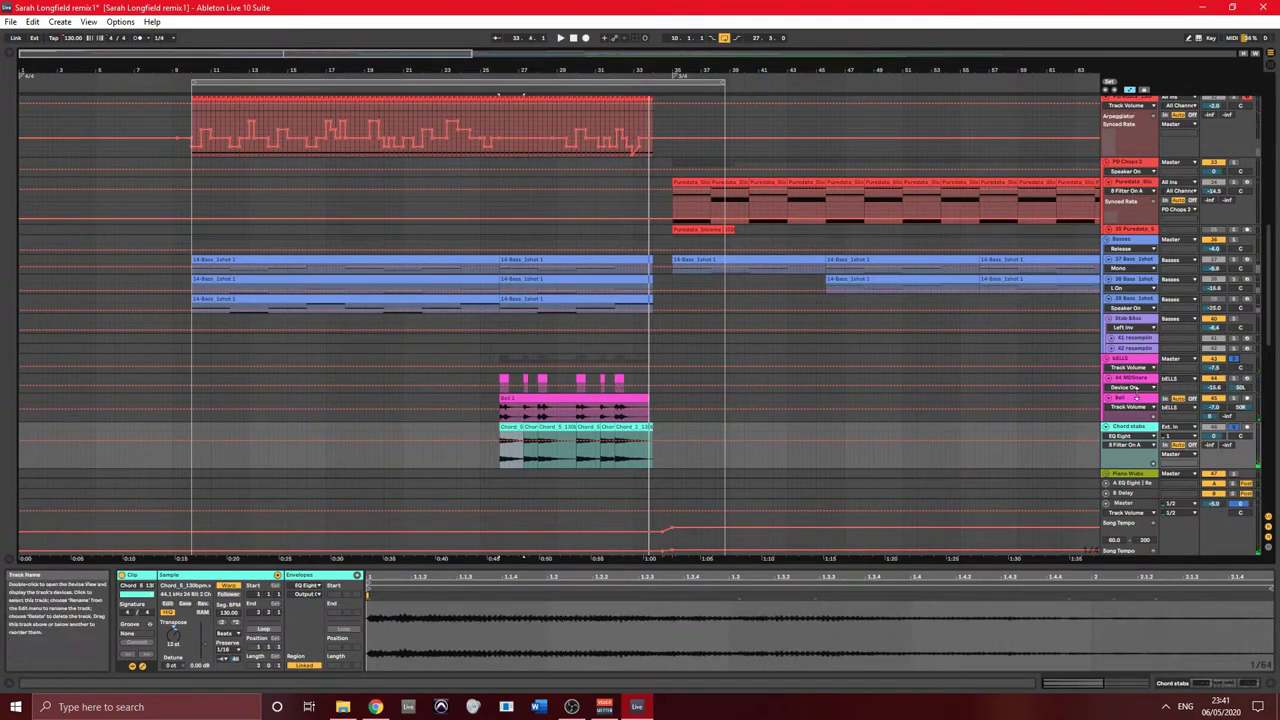
{"action": "left_click", "coordinate": [1137, 399]}
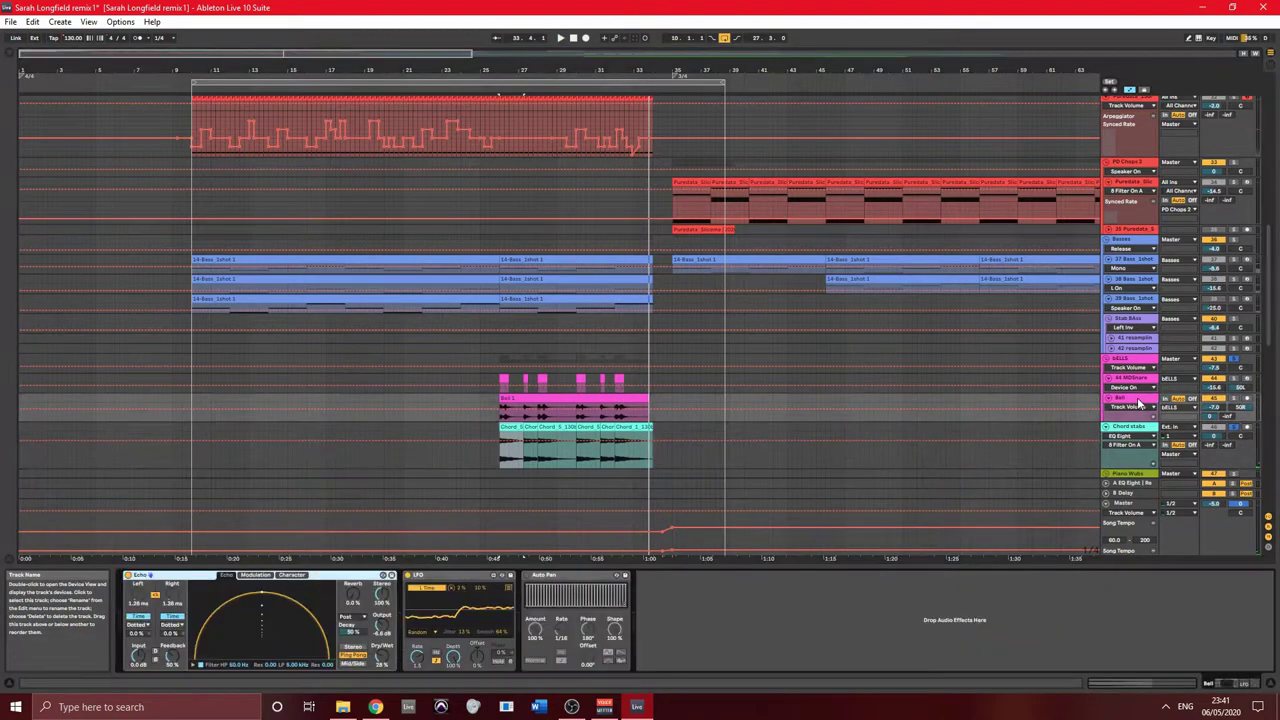
{"action": "left_click", "coordinate": [541, 418]}
- Play the short 37-Audio clip just before bar 35 on the Noise track and view the track's effect chain
{"action": "key", "text": "space"}
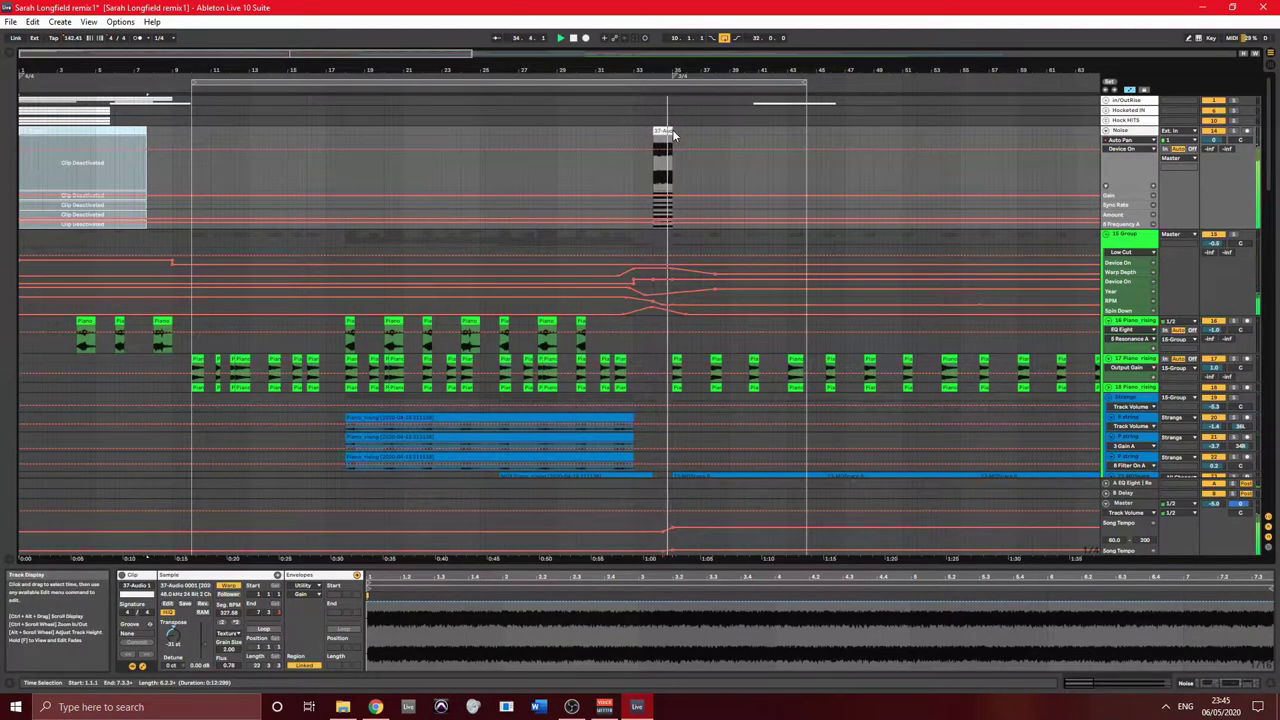
{"action": "key", "text": "space"}
{"action": "double_click", "coordinate": [1120, 132]}
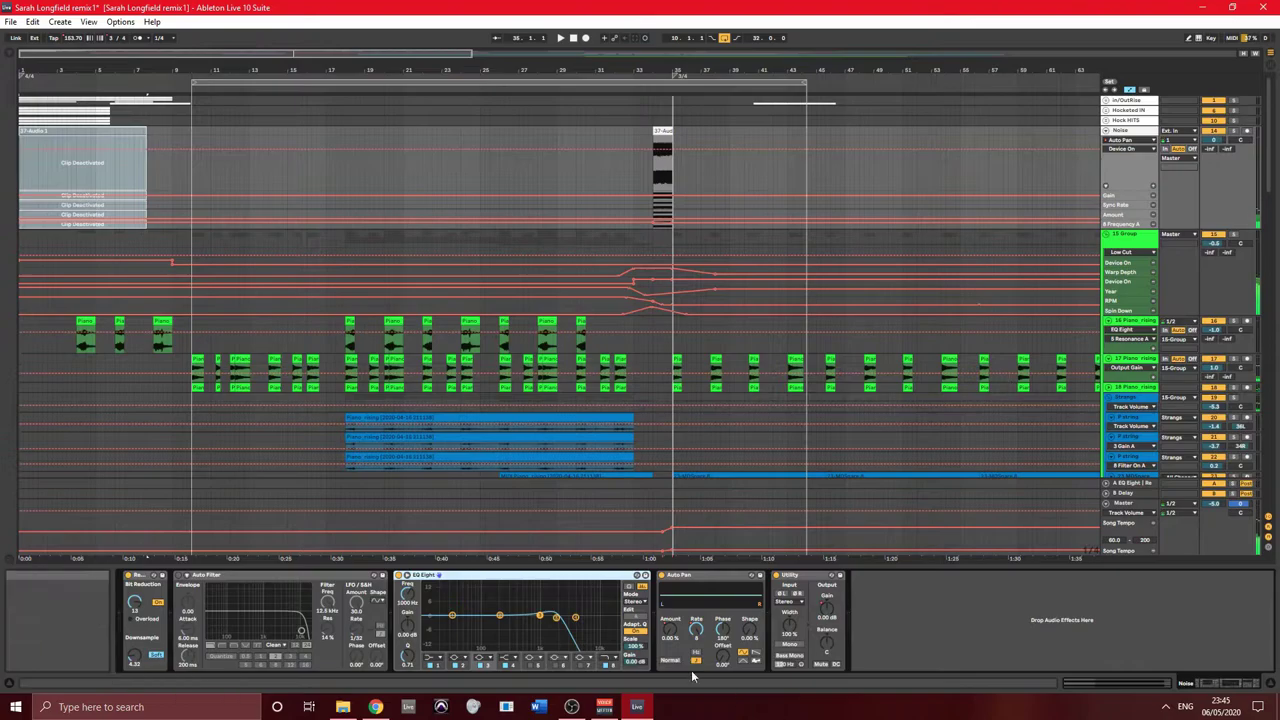
- Activate the first 37-Audio 1 clip on the Noise track, play it soloed from bar 1, and deactivate it again
{"action": "right_click", "coordinate": [113, 135]}
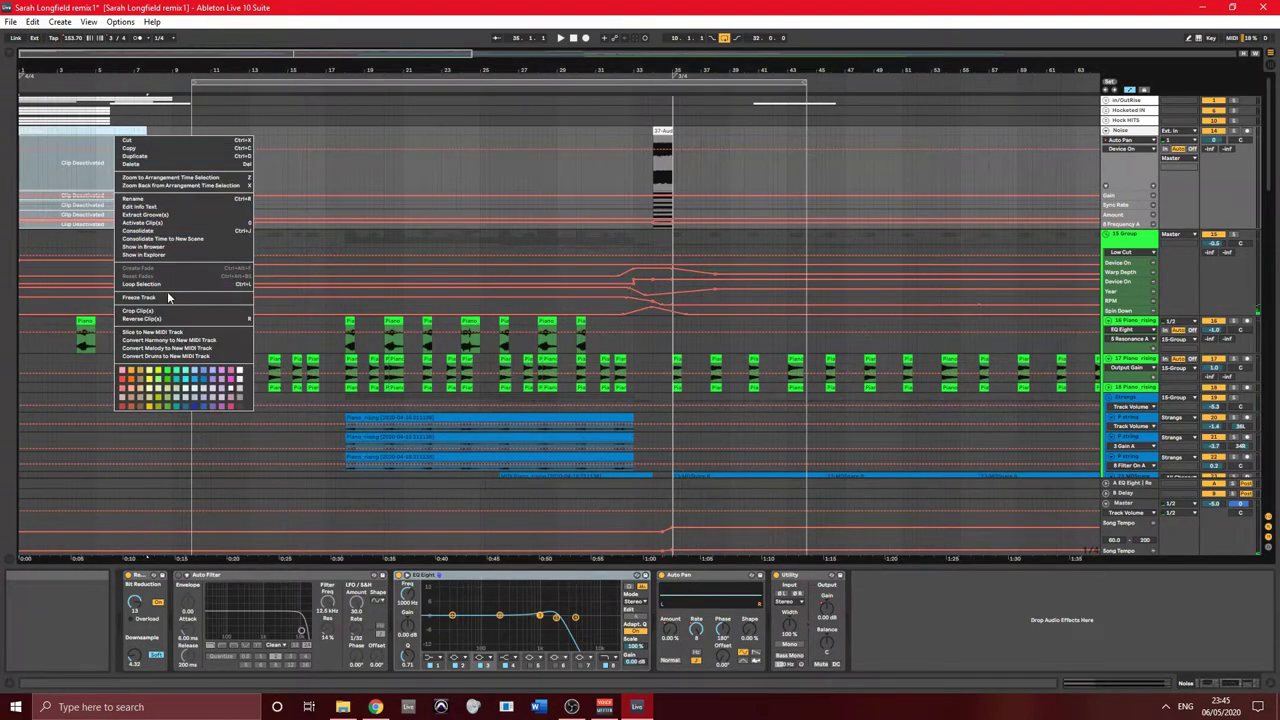
{"action": "left_click", "coordinate": [155, 222]}
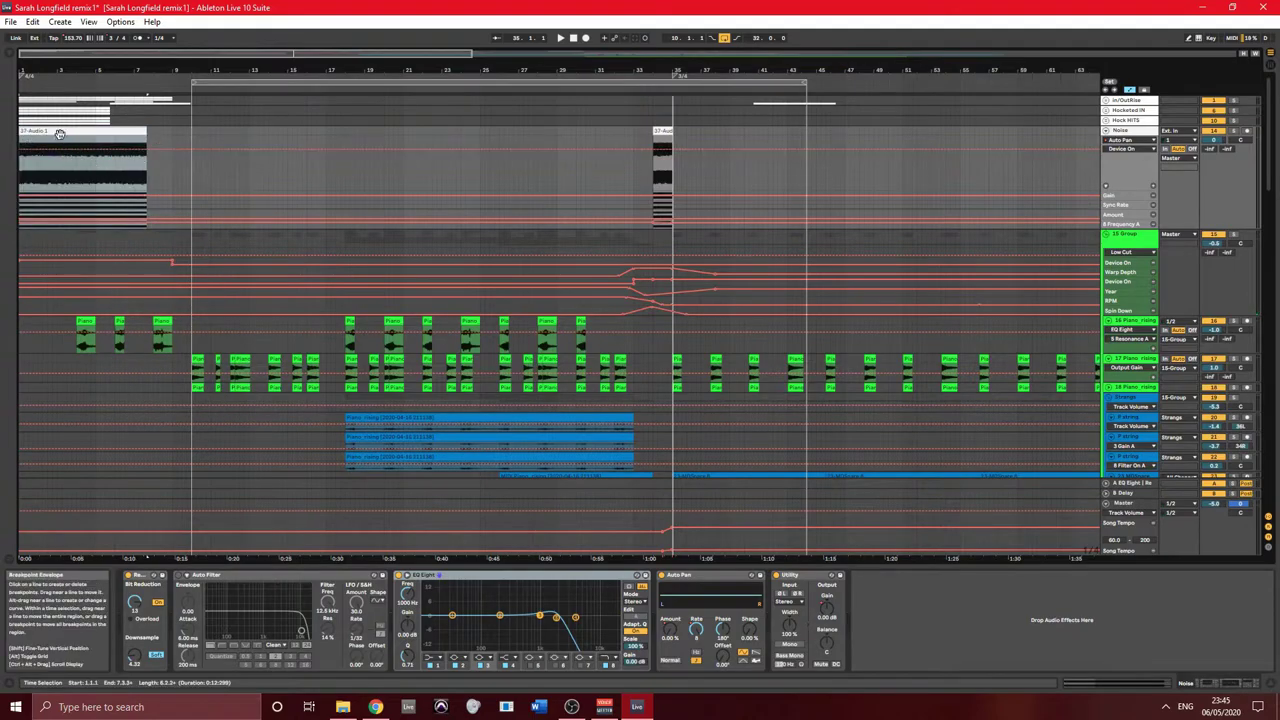
{"action": "key", "text": "space"}
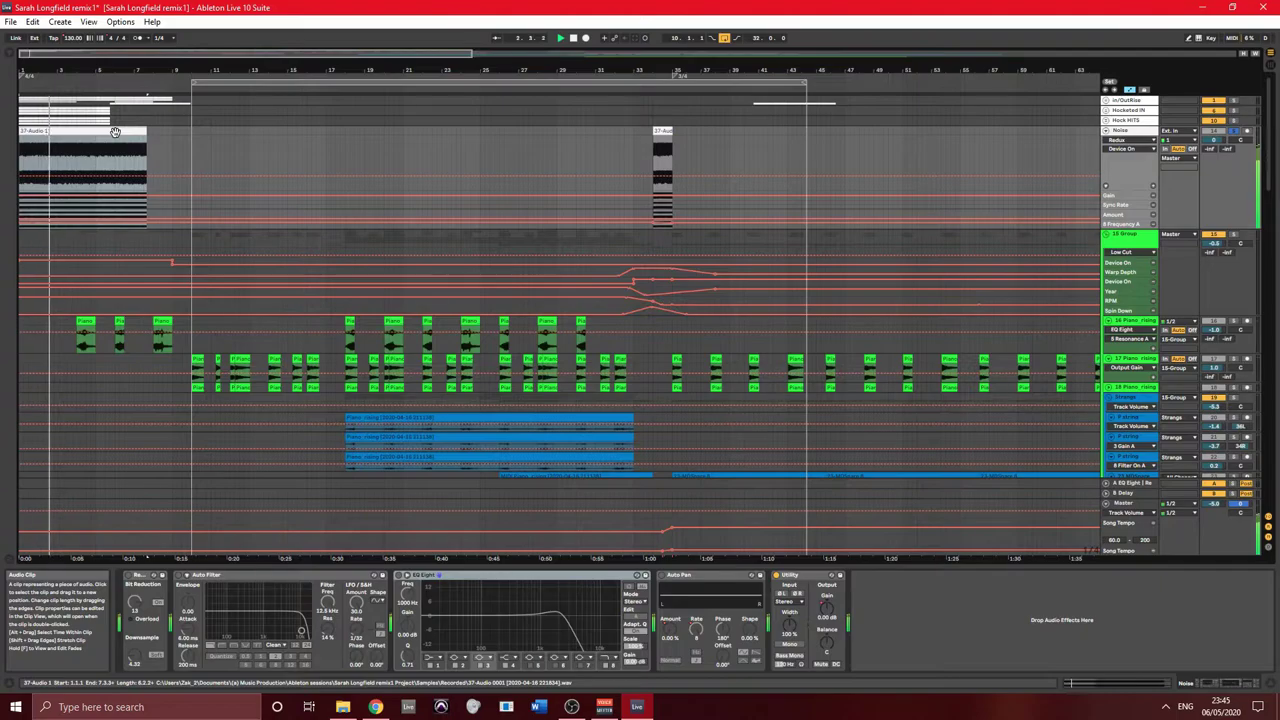
{"action": "key", "text": "space"}
- Go to the Rainbow to noise track below the ear Candy group and view its RainbowArp R instrument
{"action": "scroll", "coordinate": [113, 204], "scroll_direction": "down", "scroll_amount": 8}
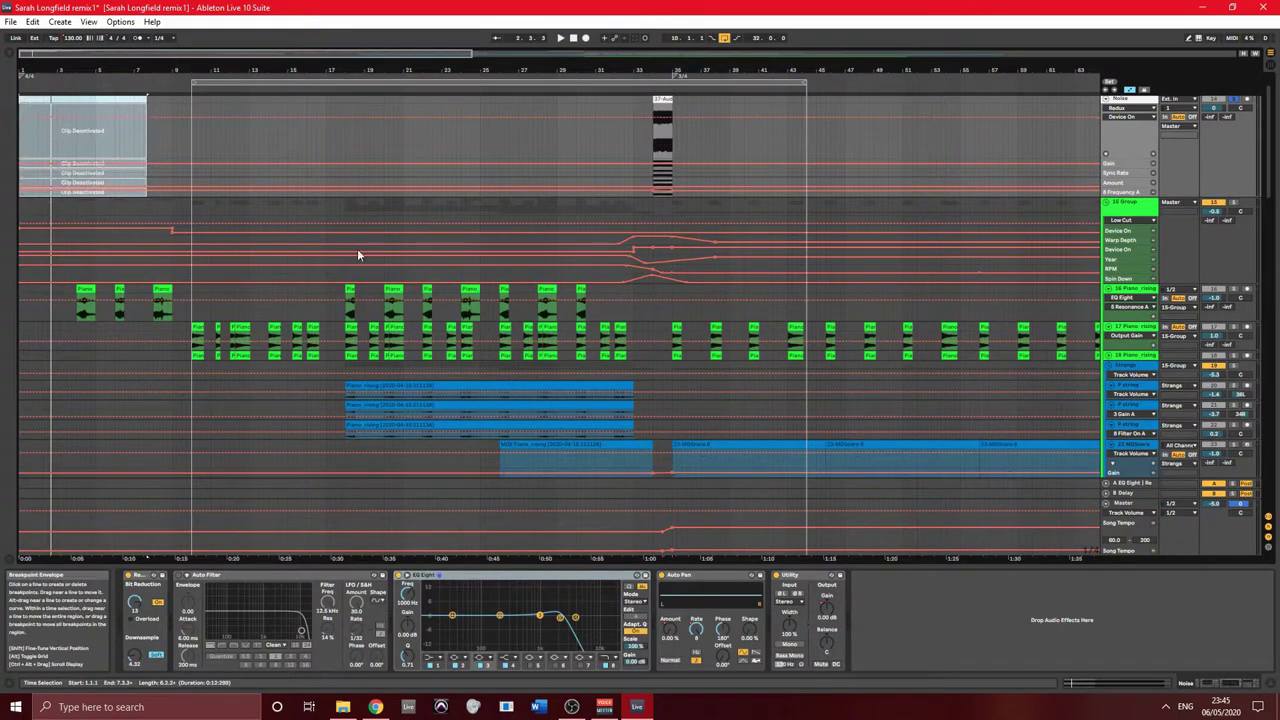
{"action": "scroll", "coordinate": [769, 287], "scroll_direction": "down", "scroll_amount": 12}
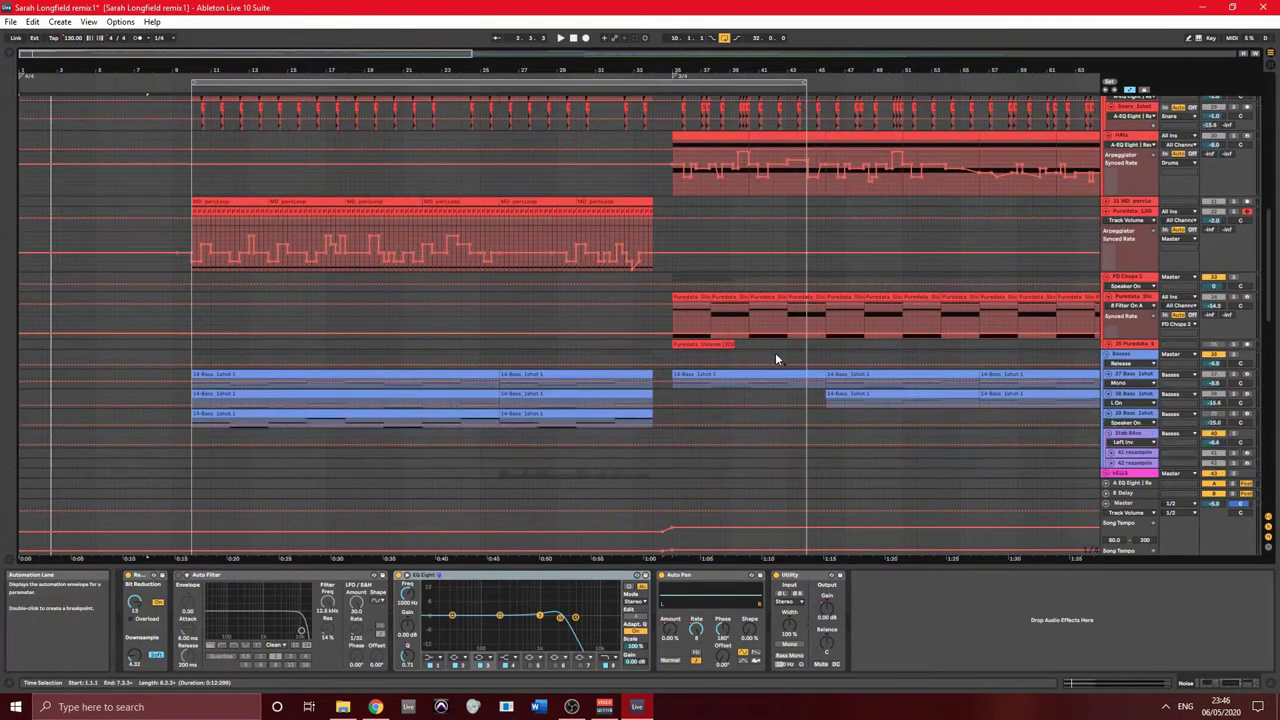
{"action": "scroll", "coordinate": [783, 392], "scroll_direction": "down", "scroll_amount": 15}
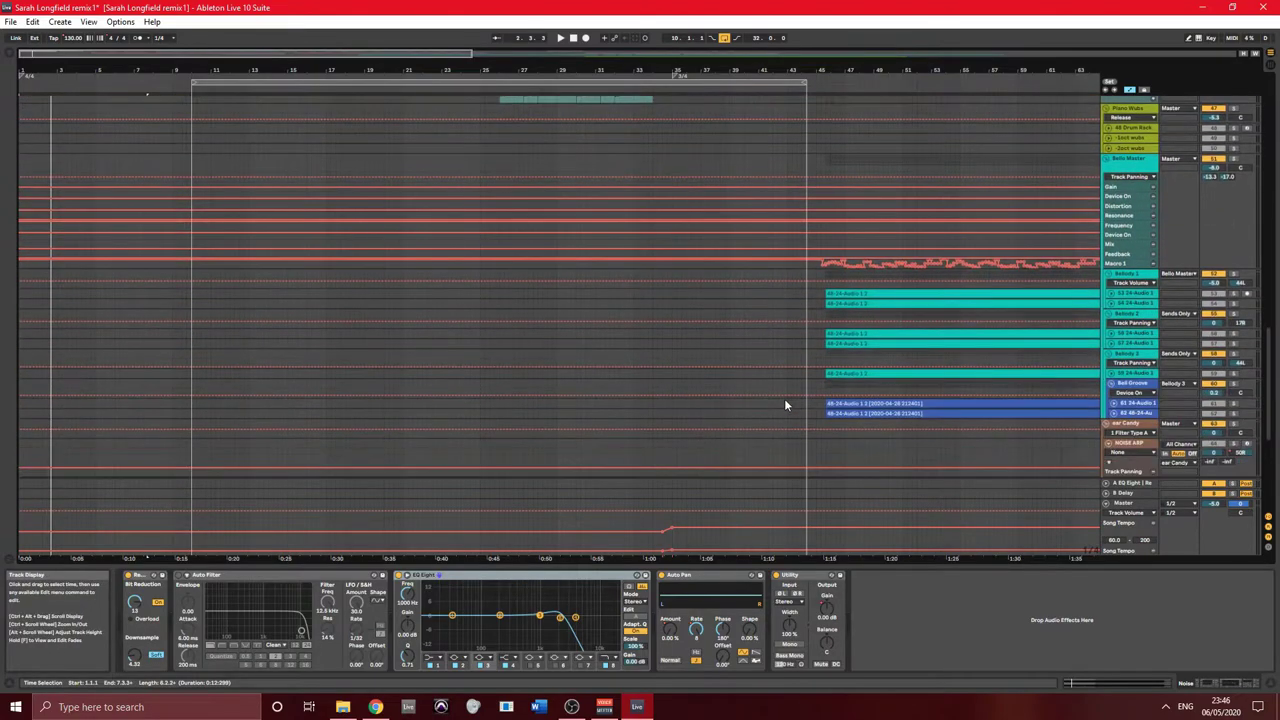
{"action": "scroll", "coordinate": [774, 412], "scroll_direction": "down", "scroll_amount": 2}
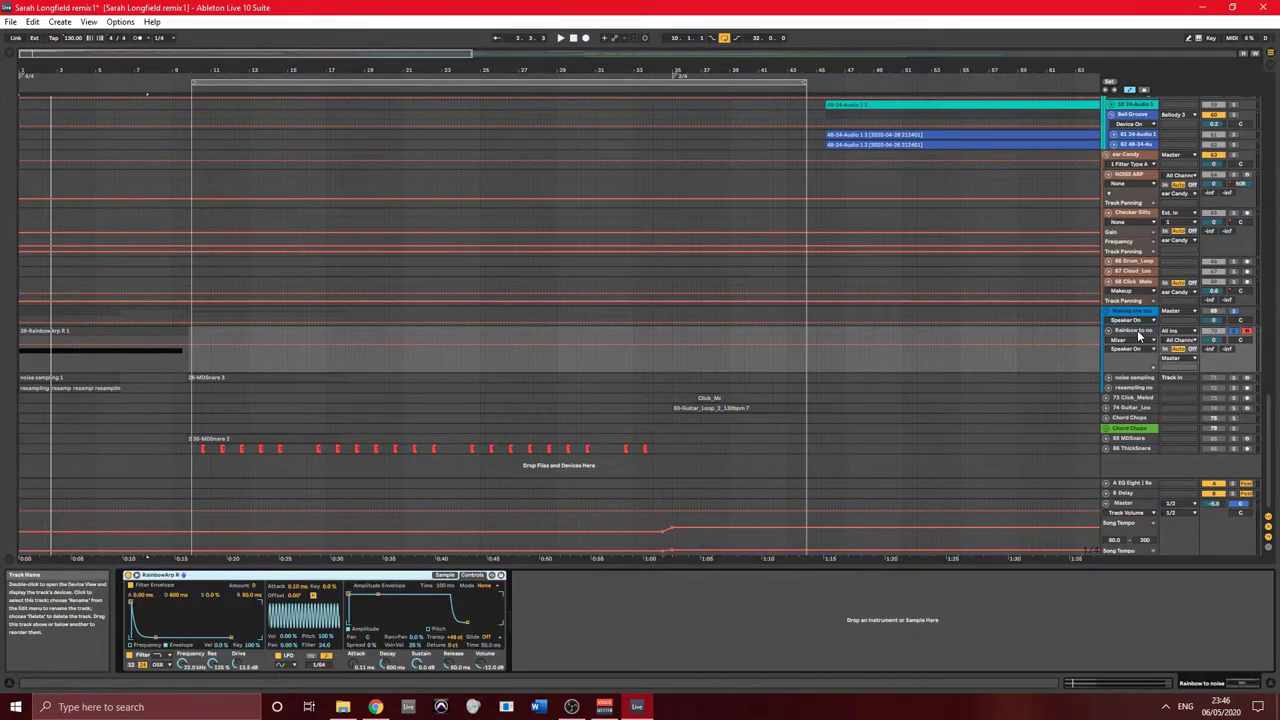
- Try extending the RainbowArp R sample's start back to the beginning of the file, then undo it and show the instrument's controls again
{"action": "left_click", "coordinate": [444, 575]}
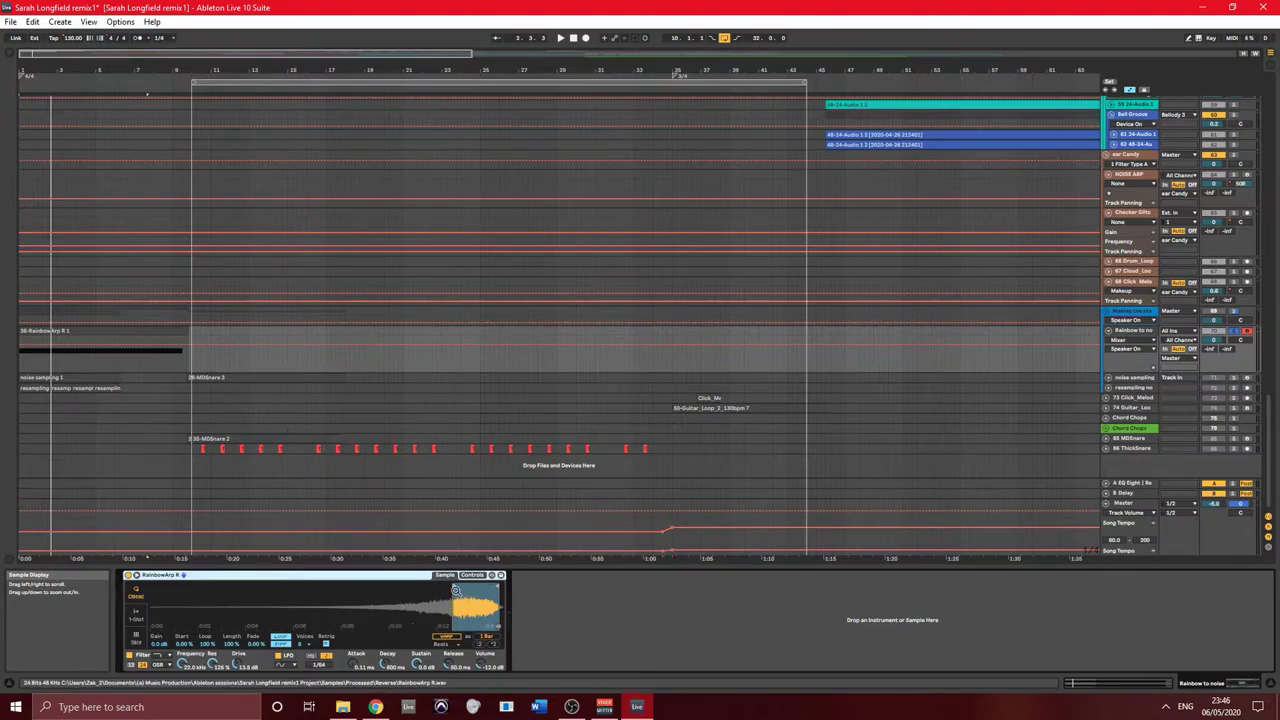
{"action": "mouse_move", "coordinate": [455, 590]}
{"action": "left_mouse_down"}
{"action": "mouse_move", "coordinate": [150, 605]}
{"action": "mouse_move", "coordinate": [110, 626]}
{"action": "left_mouse_up"}
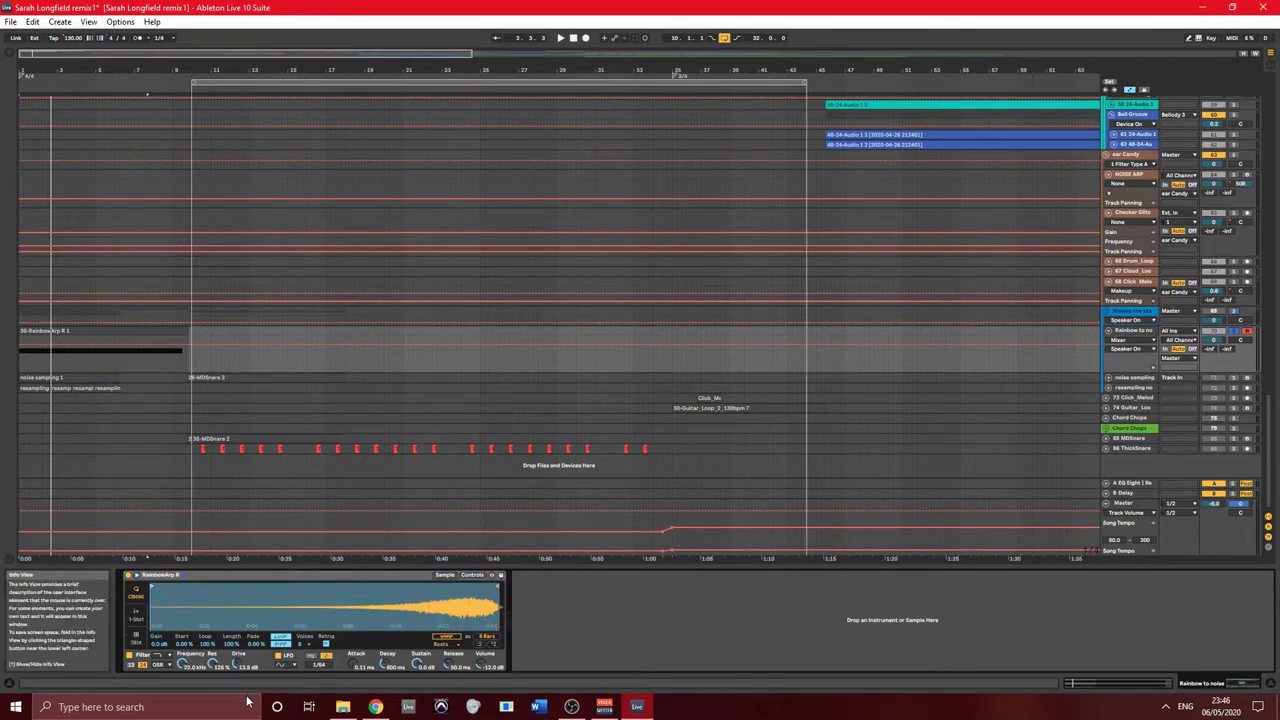
{"action": "left_click", "coordinate": [279, 656]}
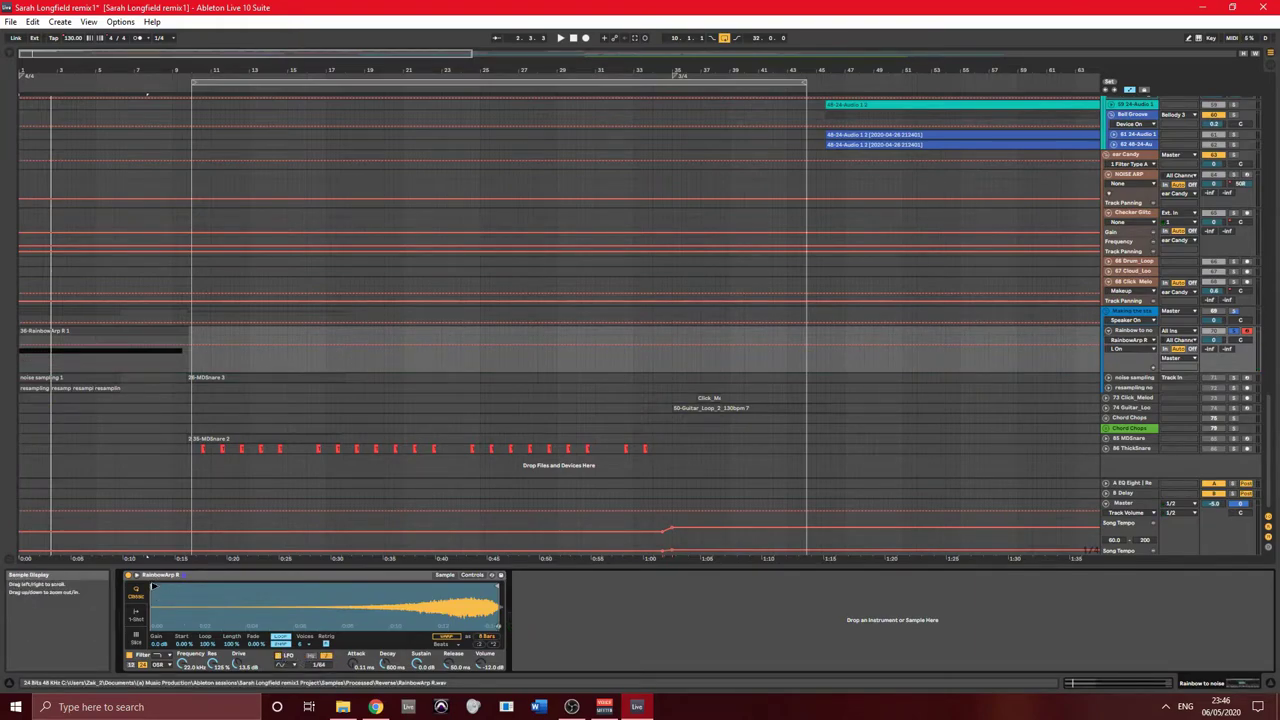
{"action": "key", "text": "ctrl+z"}
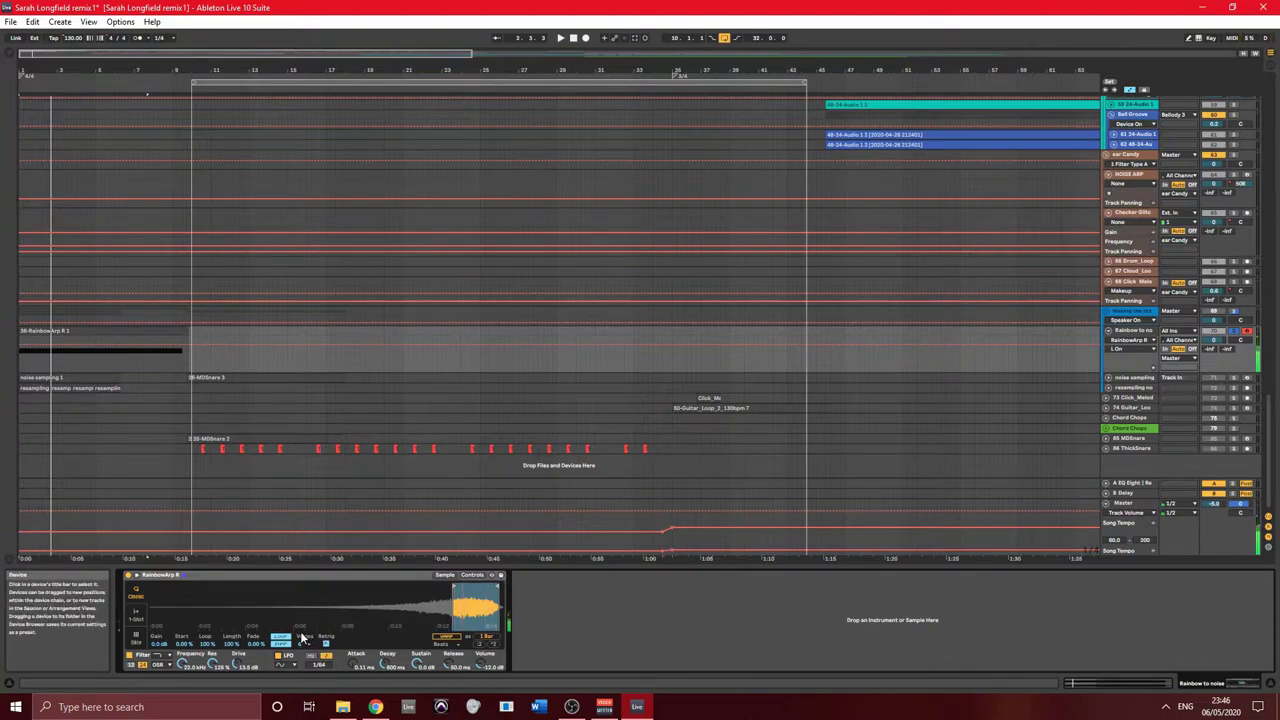
{"action": "left_click", "coordinate": [474, 577]}
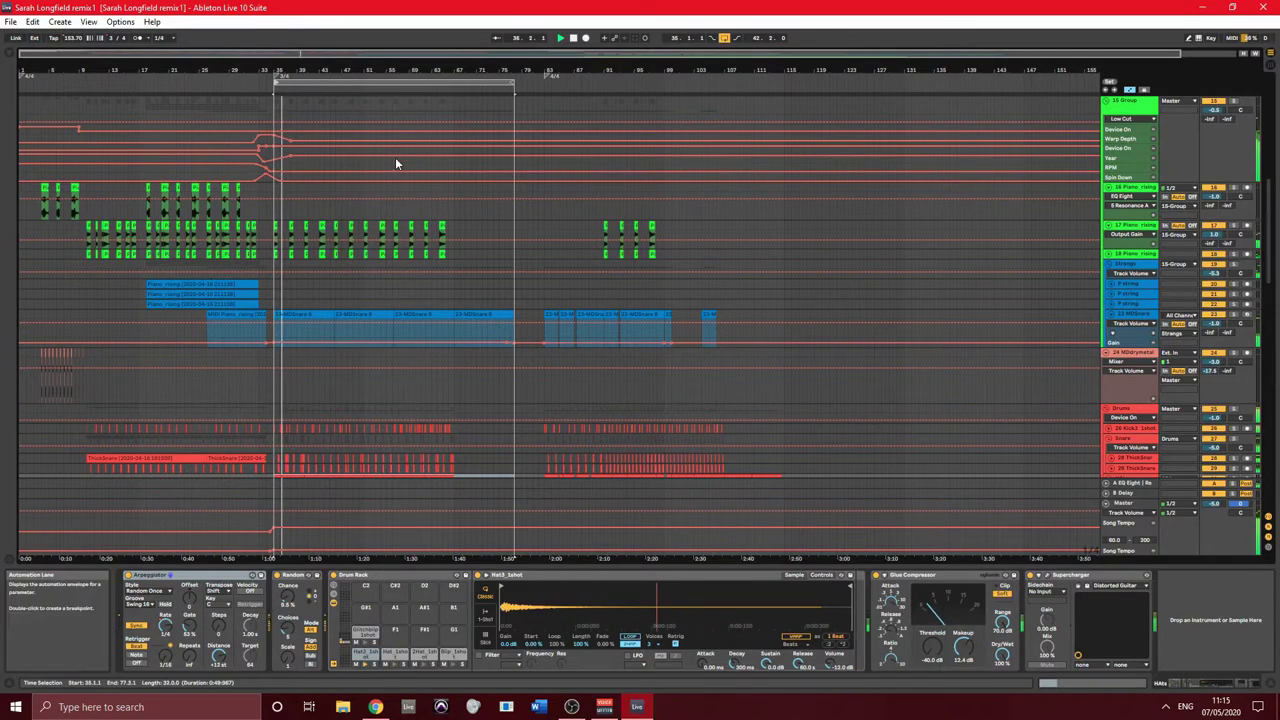
- Go to the 23-MDSnare track in the Strings group during playback and view its device chain
{"action": "scroll", "coordinate": [395, 165], "scroll_direction": "down", "scroll_amount": 3}
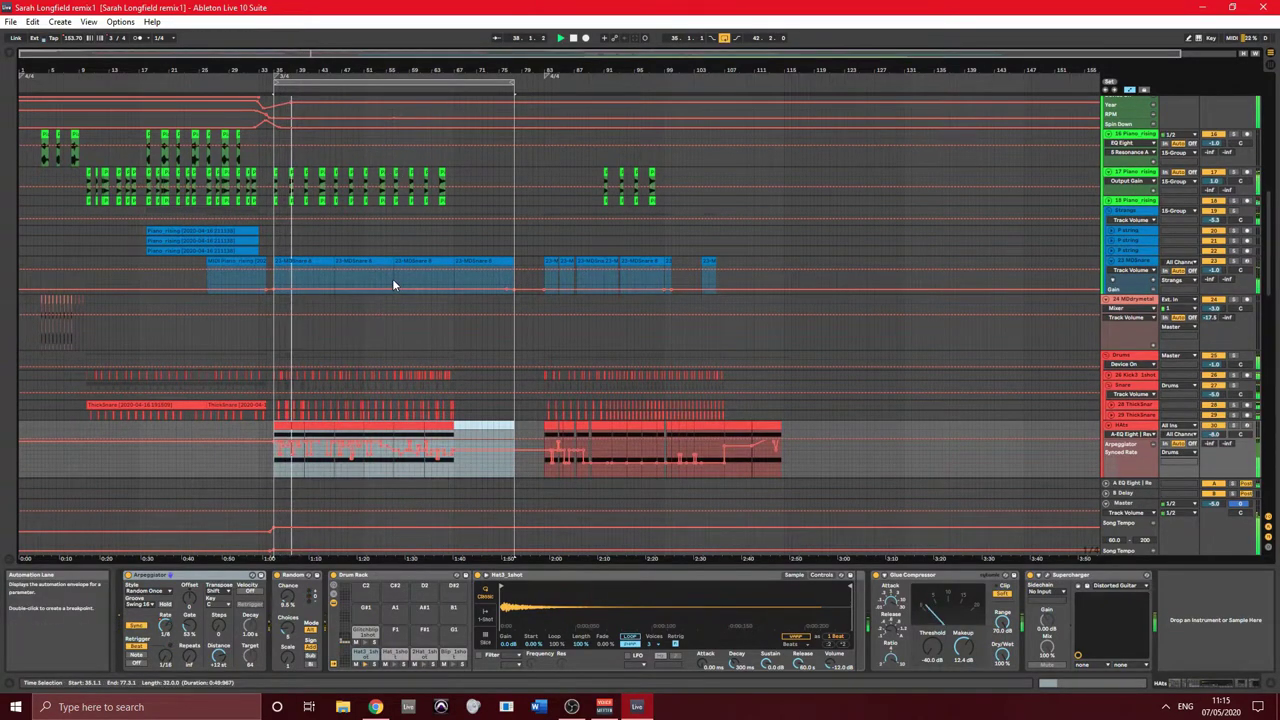
{"action": "scroll", "coordinate": [391, 276], "scroll_direction": "down", "scroll_amount": 1}
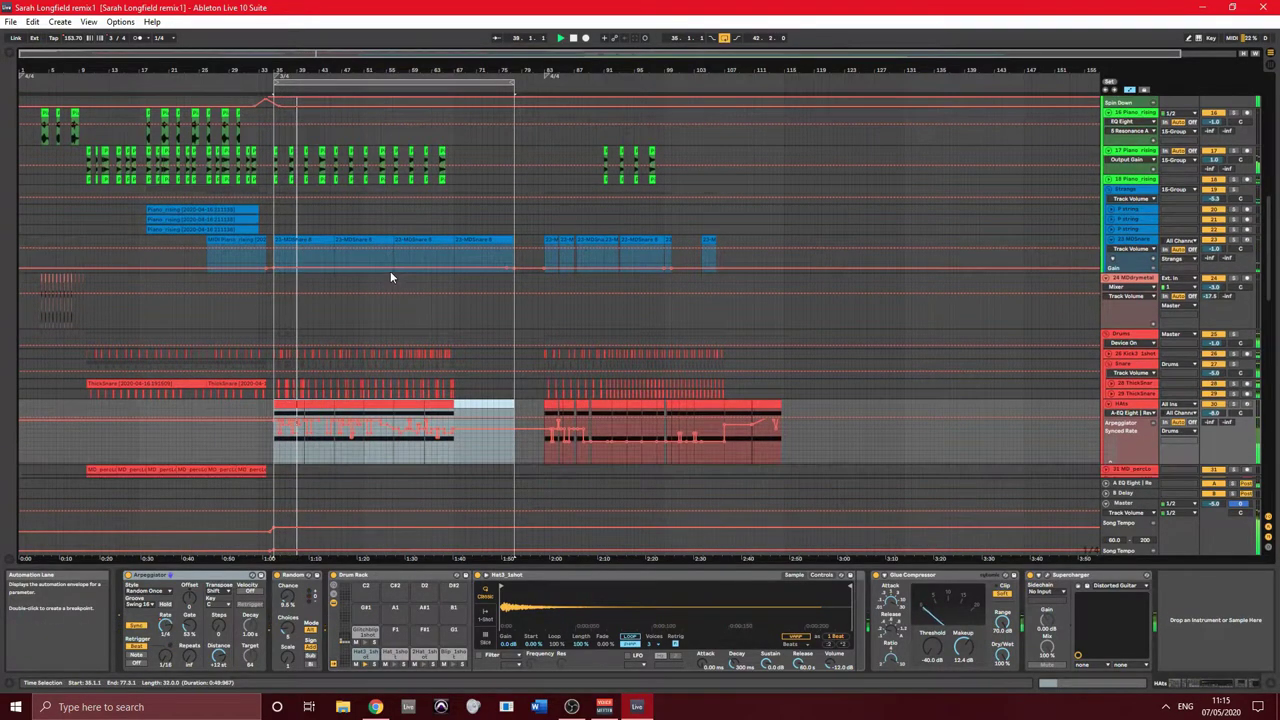
{"action": "left_click", "coordinate": [1148, 243]}
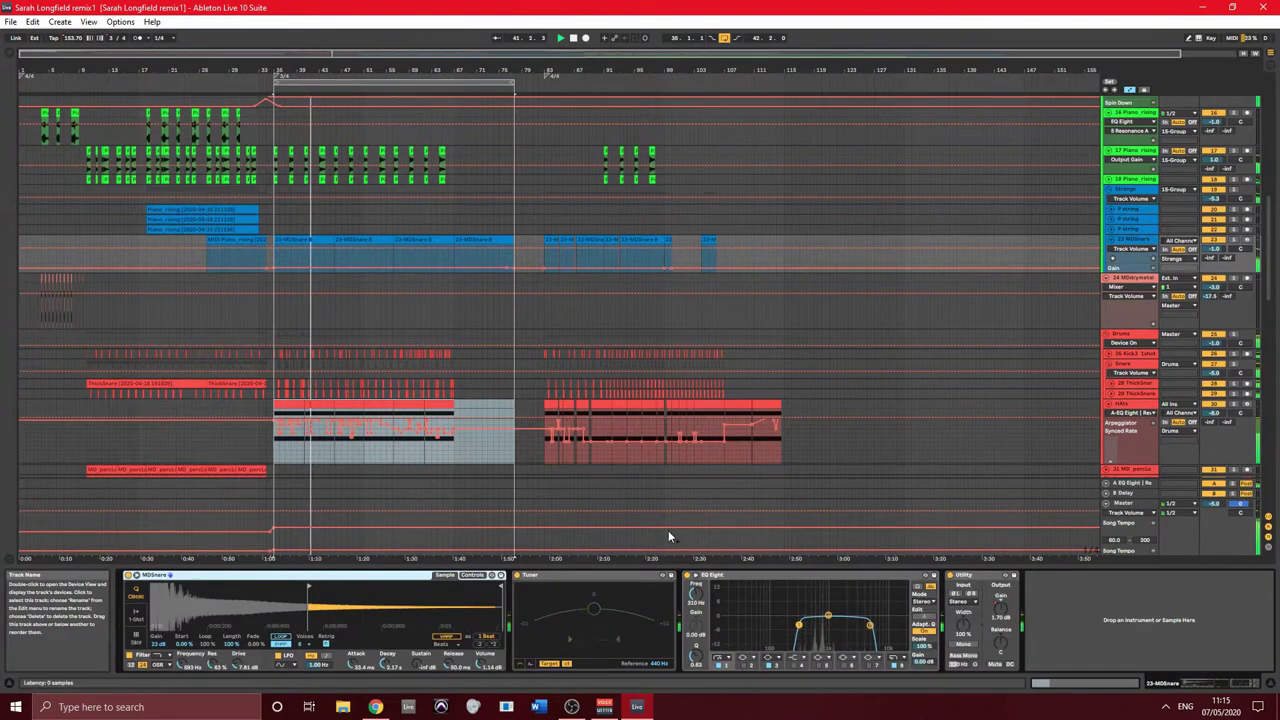
{"action": "scroll", "coordinate": [404, 256], "scroll_direction": "down", "scroll_amount": 2}
{"action": "scroll", "coordinate": [403, 258], "scroll_direction": "down", "scroll_amount": 2}
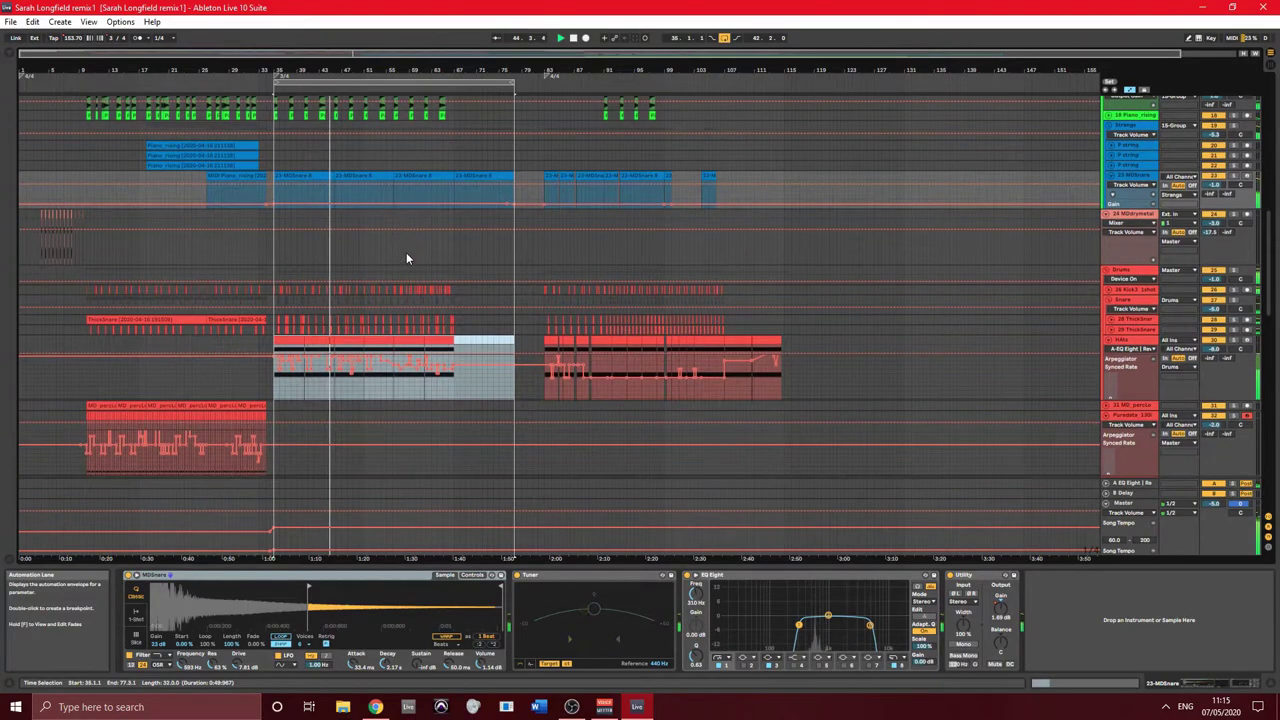
- Select the RainbowArp clip near bar 43 on the Chopped and reversed track and view the track's Auto Pan effect
{"action": "scroll", "coordinate": [440, 220], "scroll_direction": "up", "scroll_amount": 4}
{"action": "scroll", "coordinate": [436, 210], "scroll_direction": "up", "scroll_amount": 10}
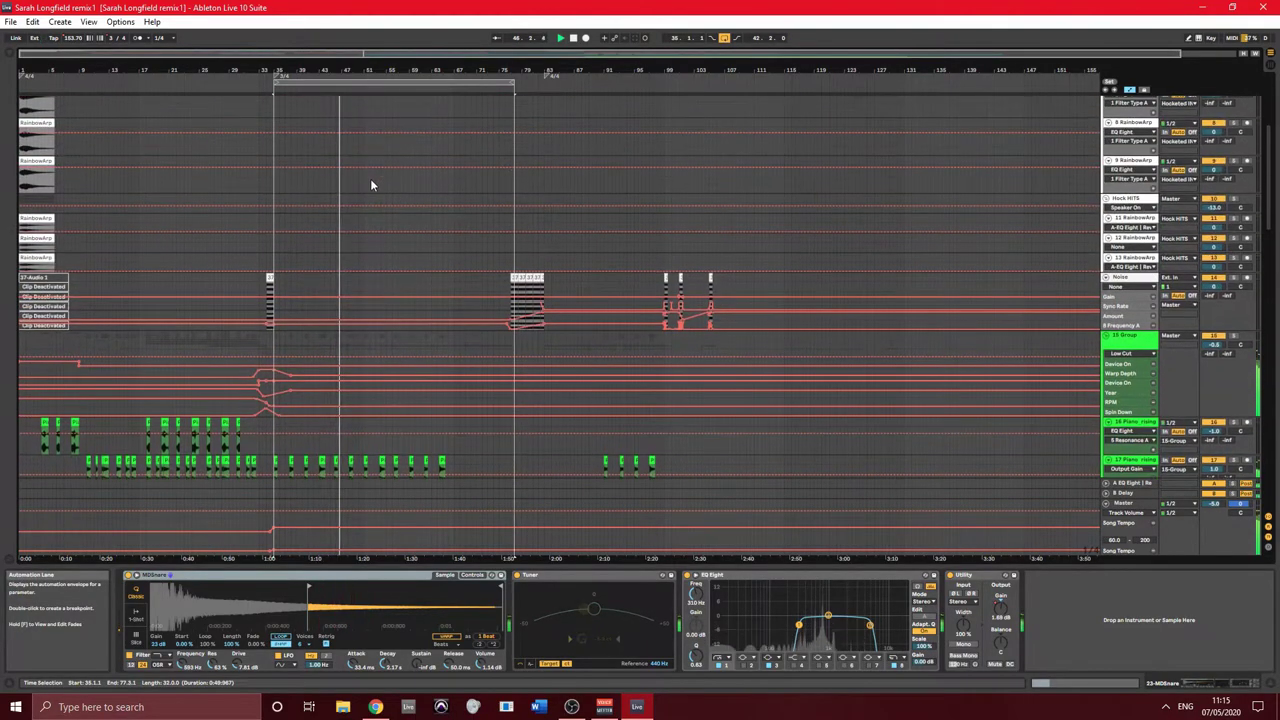
{"action": "scroll", "coordinate": [378, 207], "scroll_direction": "up", "scroll_amount": 4}
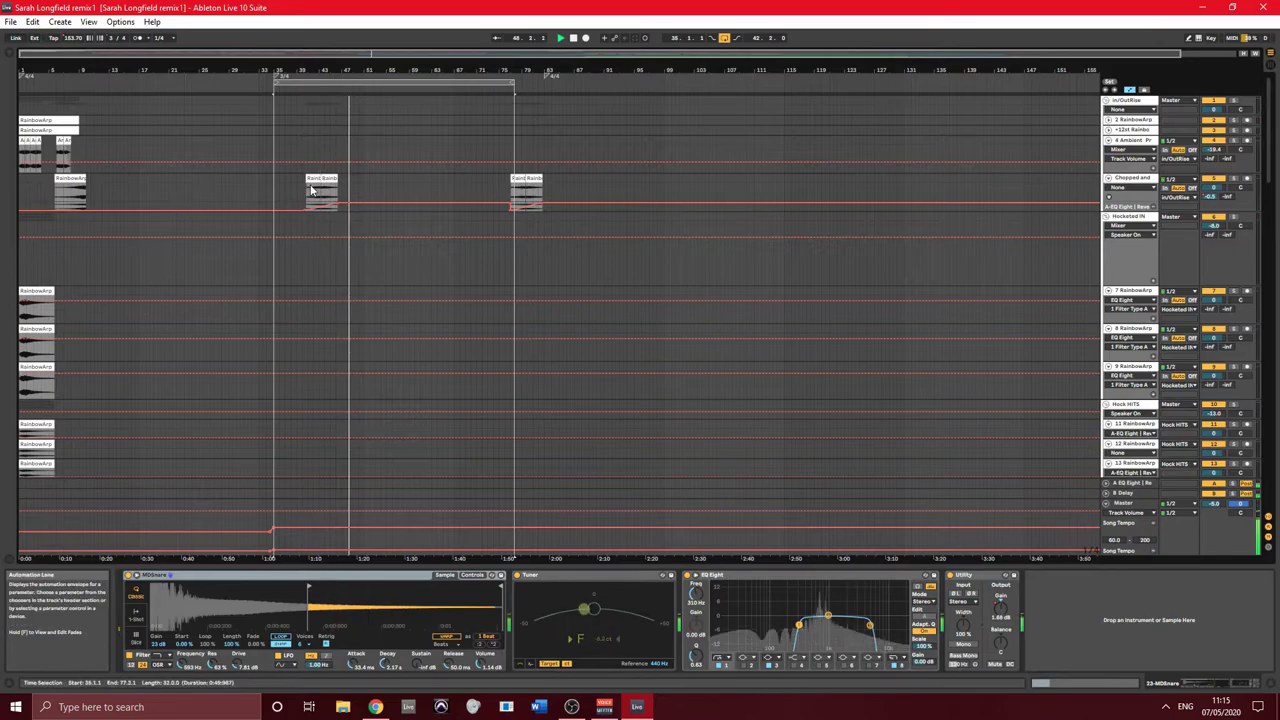
{"action": "left_click", "coordinate": [311, 178]}
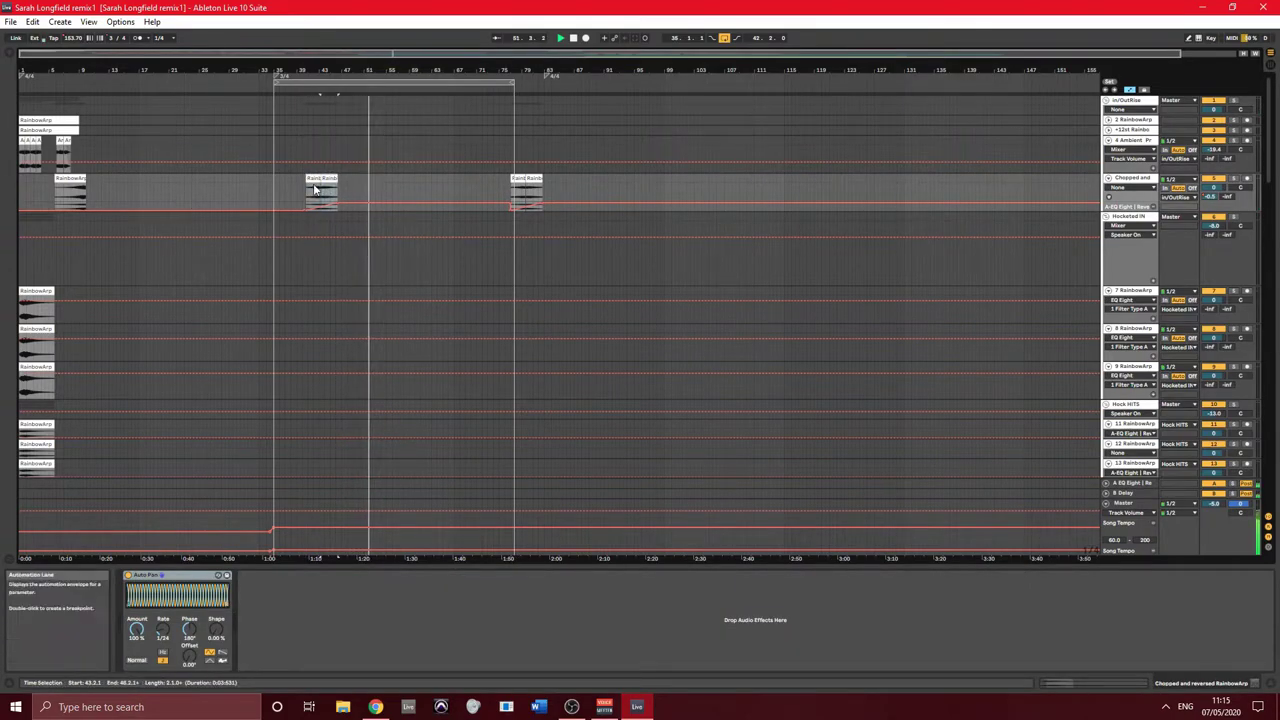
- Go to the HAts track in the Drums group and view its device chain
{"action": "scroll", "coordinate": [404, 282], "scroll_direction": "down", "scroll_amount": 8}
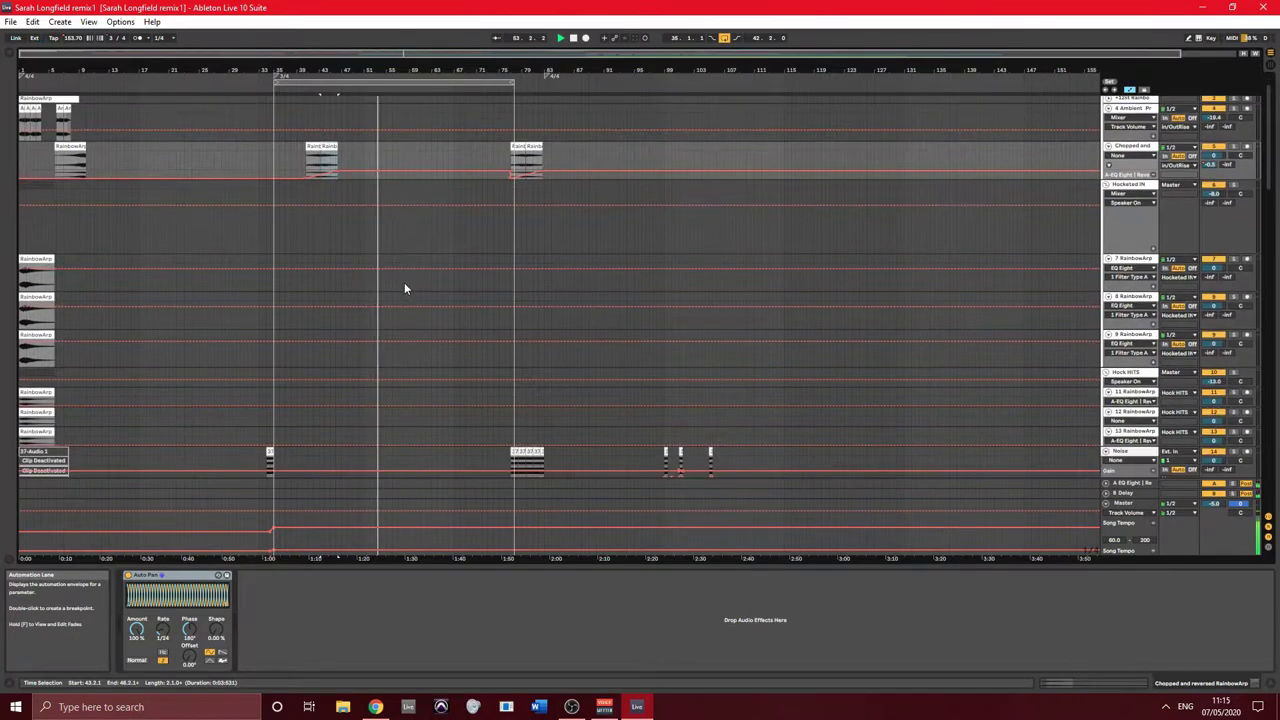
{"action": "scroll", "coordinate": [397, 286], "scroll_direction": "down", "scroll_amount": 15}
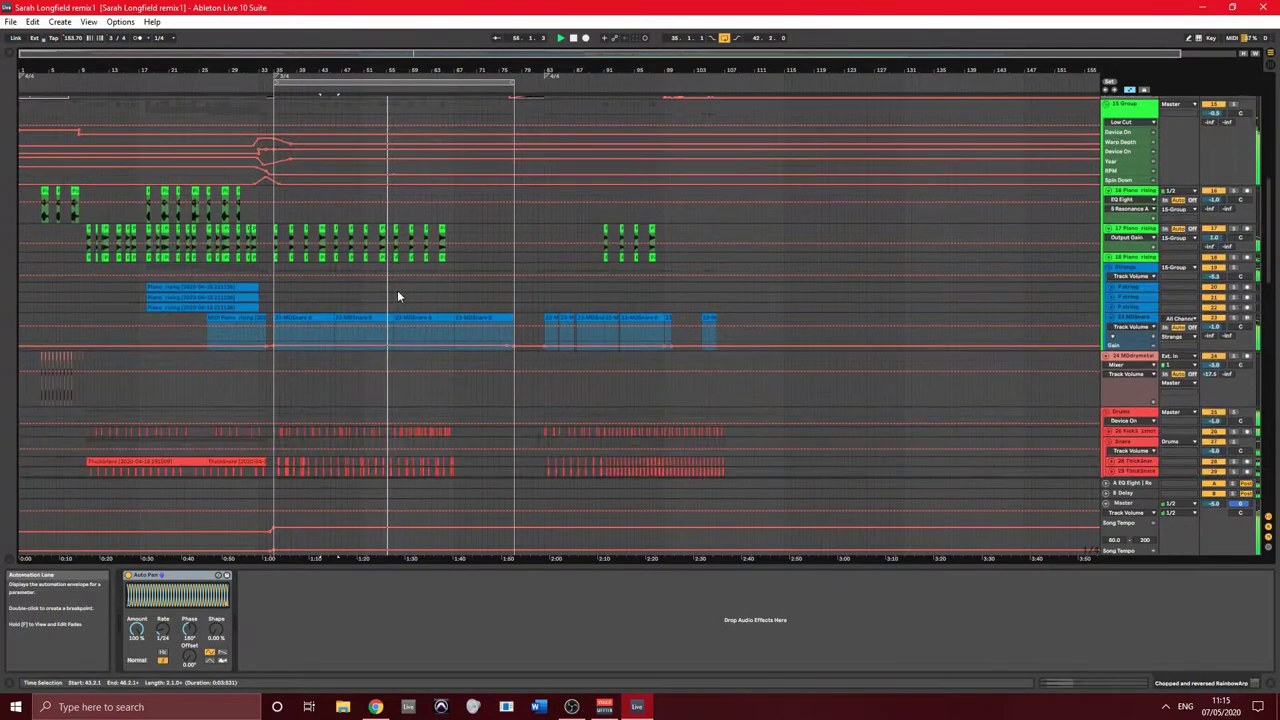
{"action": "scroll", "coordinate": [398, 297], "scroll_direction": "down", "scroll_amount": 5}
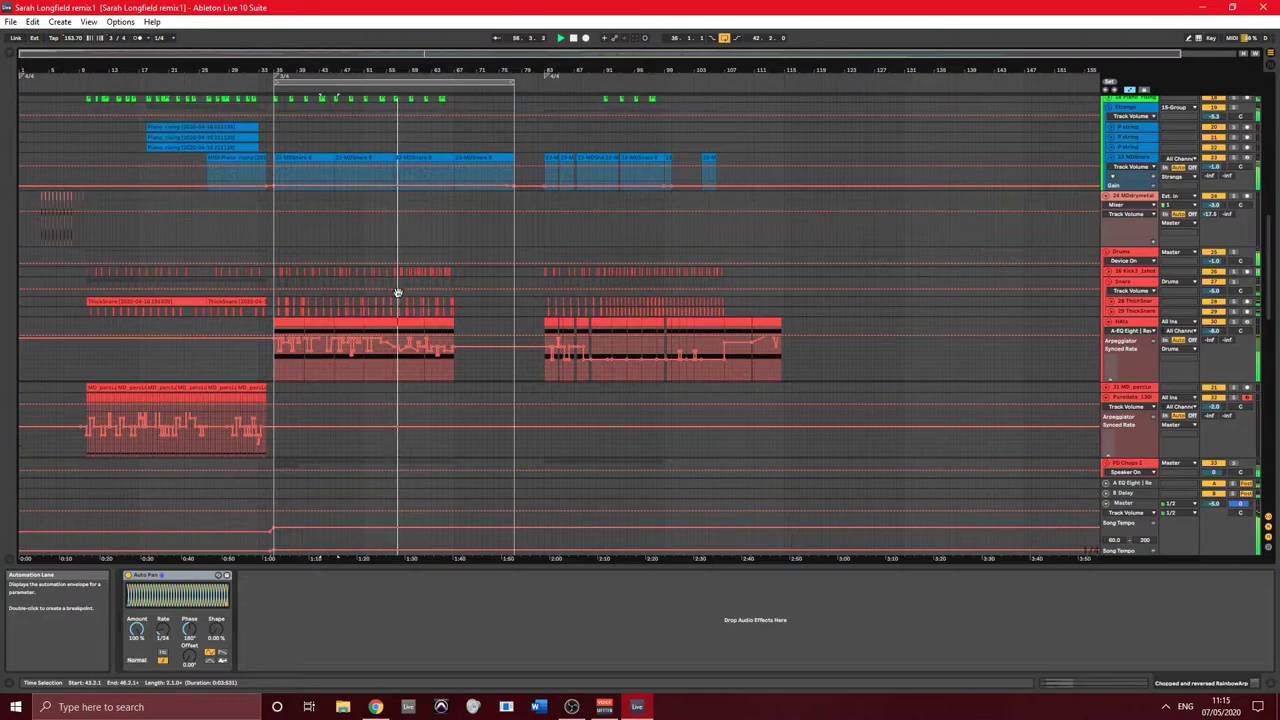
{"action": "scroll", "coordinate": [403, 288], "scroll_direction": "down", "scroll_amount": 3}
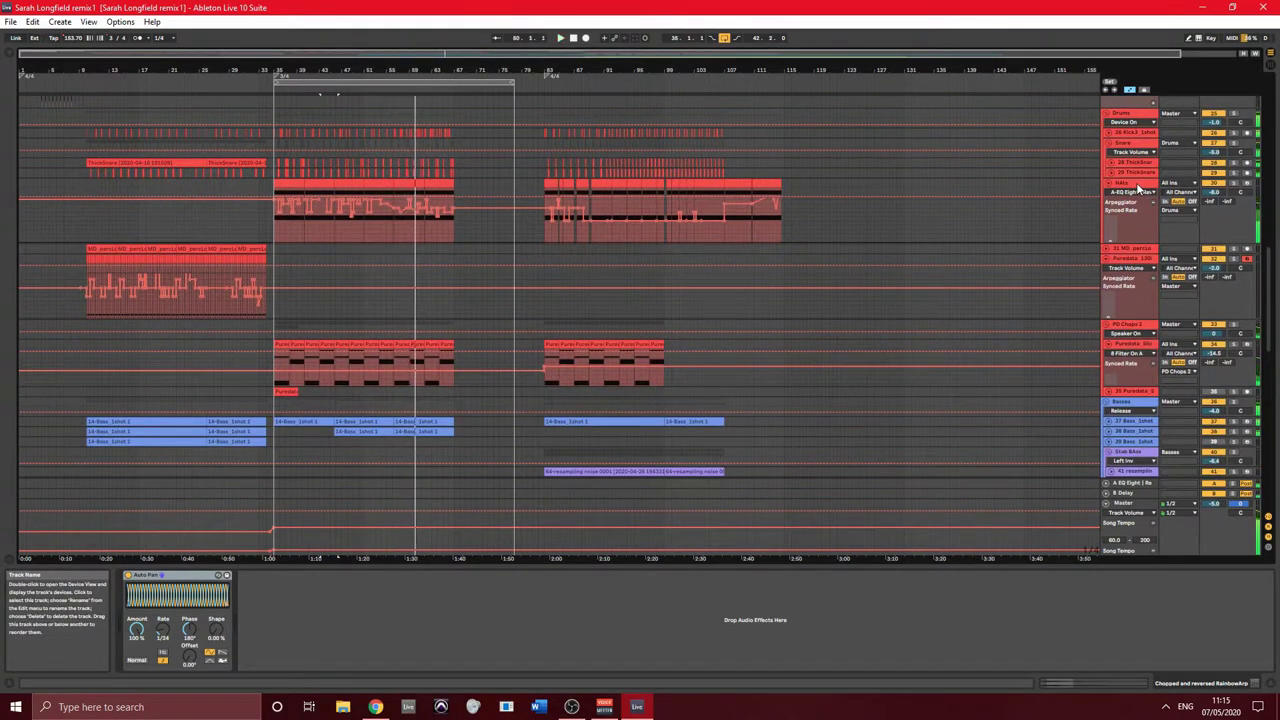
{"action": "left_click", "coordinate": [1138, 183]}
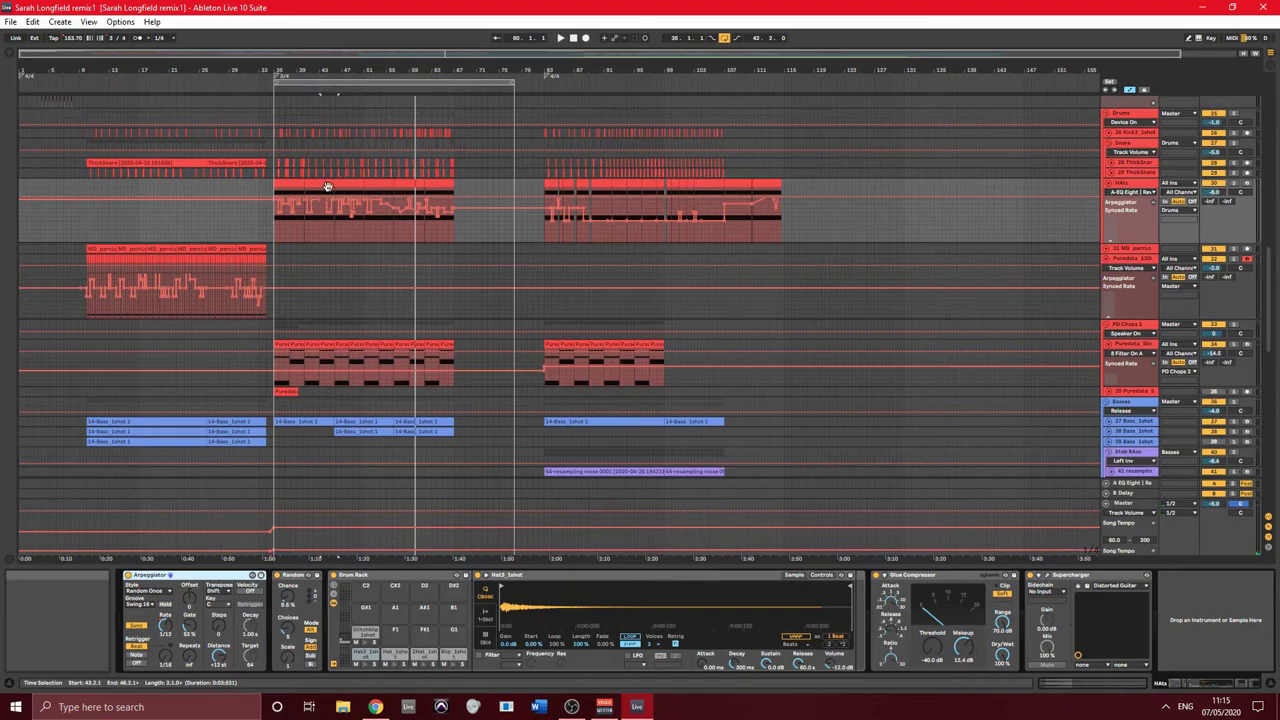
- Play the looped section and view the hat one-shot and Glitchblip_1shot samples in the HAts track's Drum Rack
{"action": "left_click", "coordinate": [323, 87]}
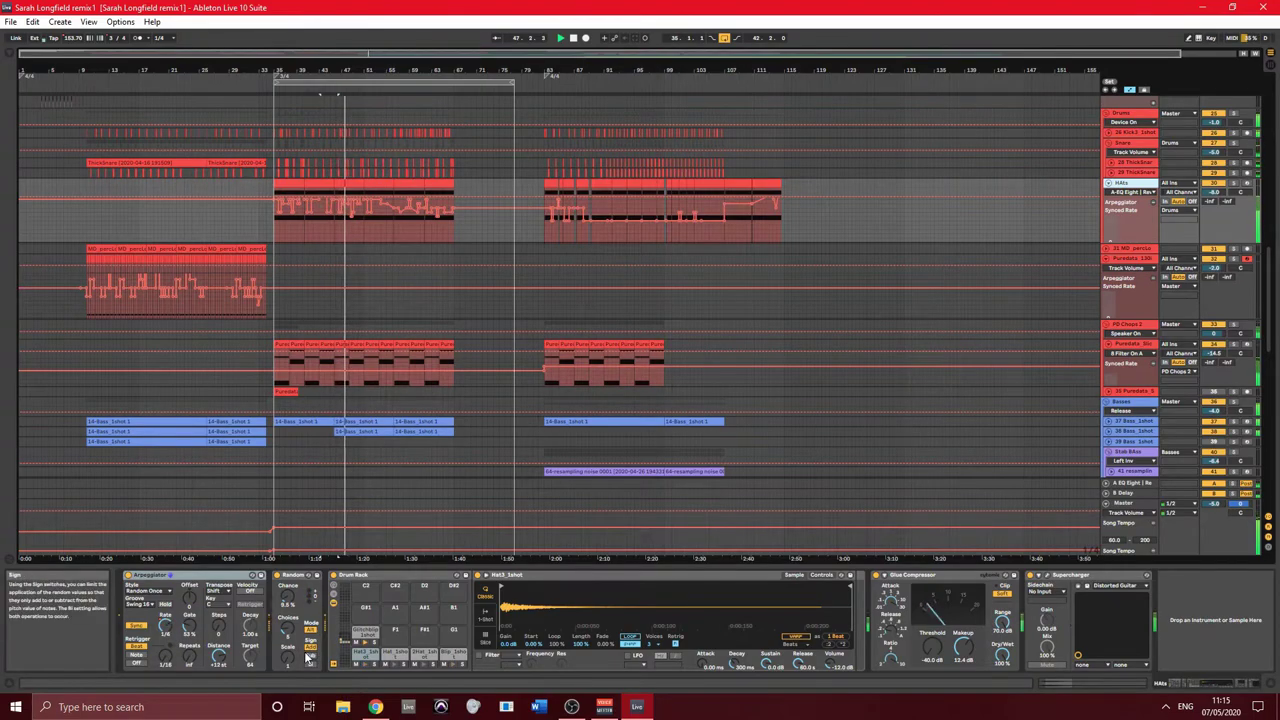
{"action": "left_click", "coordinate": [412, 656]}
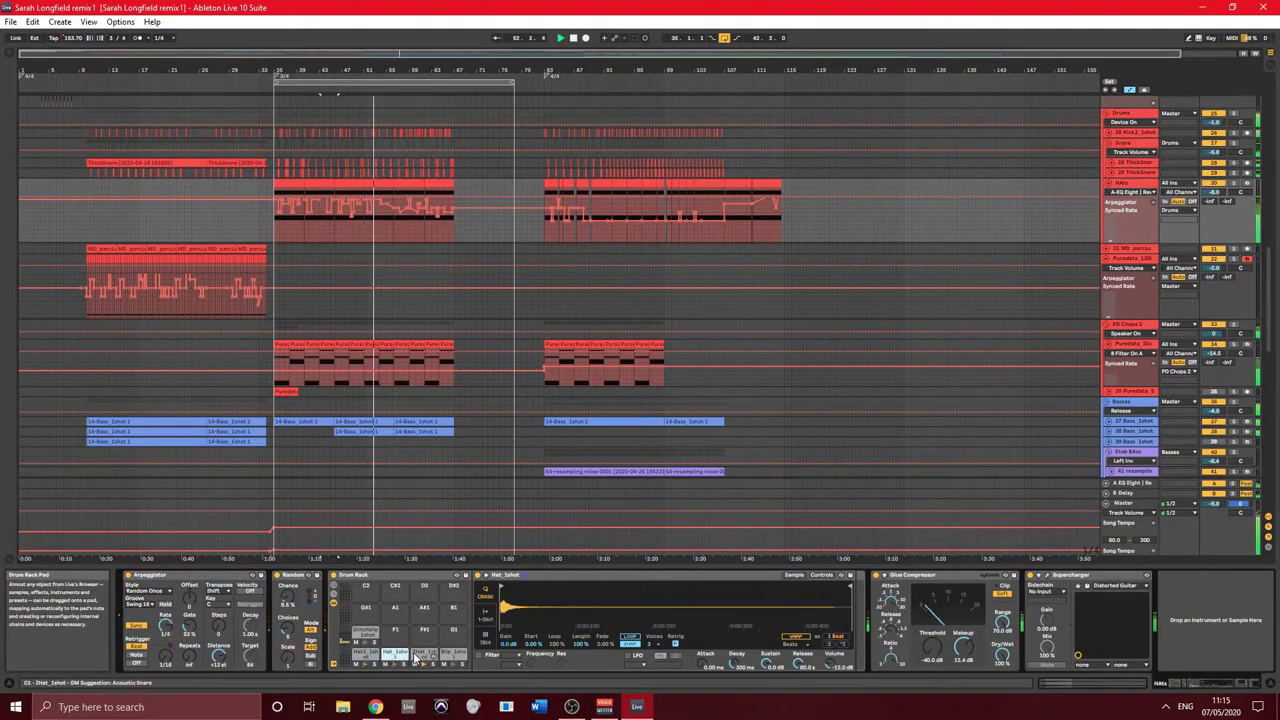
{"action": "left_click", "coordinate": [424, 655]}
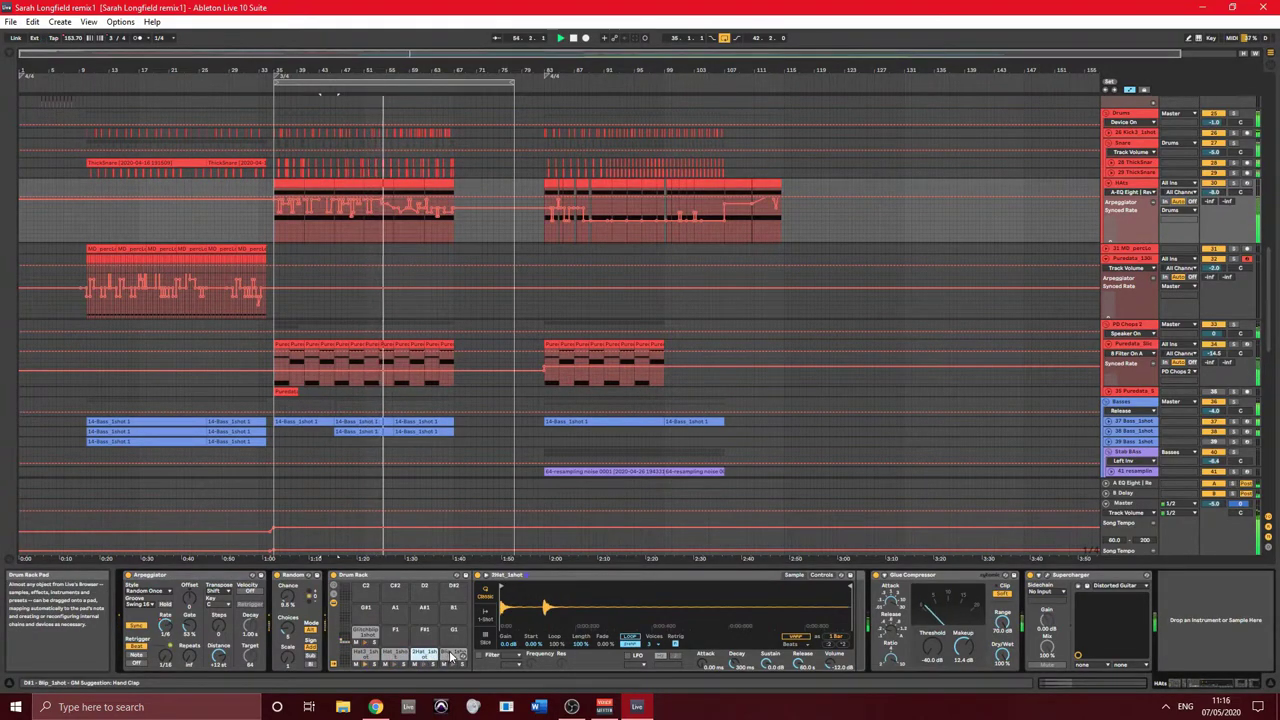
{"action": "left_click", "coordinate": [368, 654]}
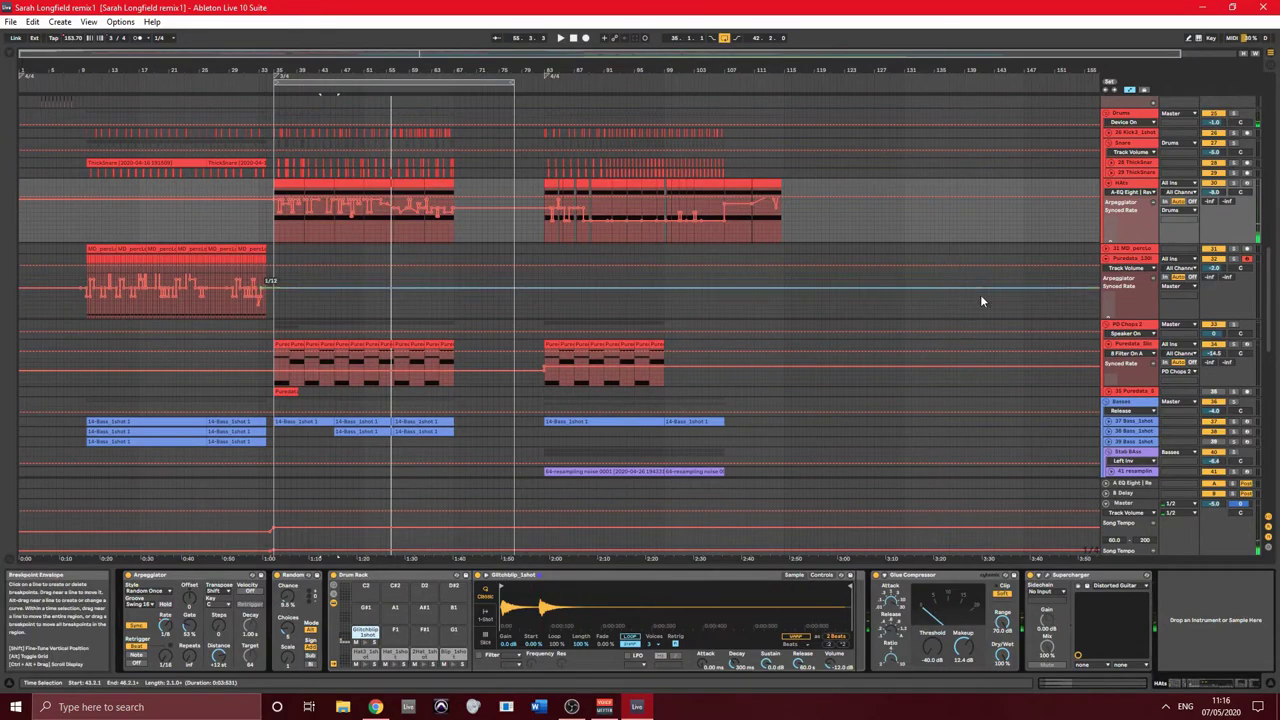
- Solo the sliced Puredata MIDI track in the PD Chops 2 group, play its clips and view its device chain
{"action": "scroll", "coordinate": [543, 258], "scroll_direction": "down", "scroll_amount": 3}
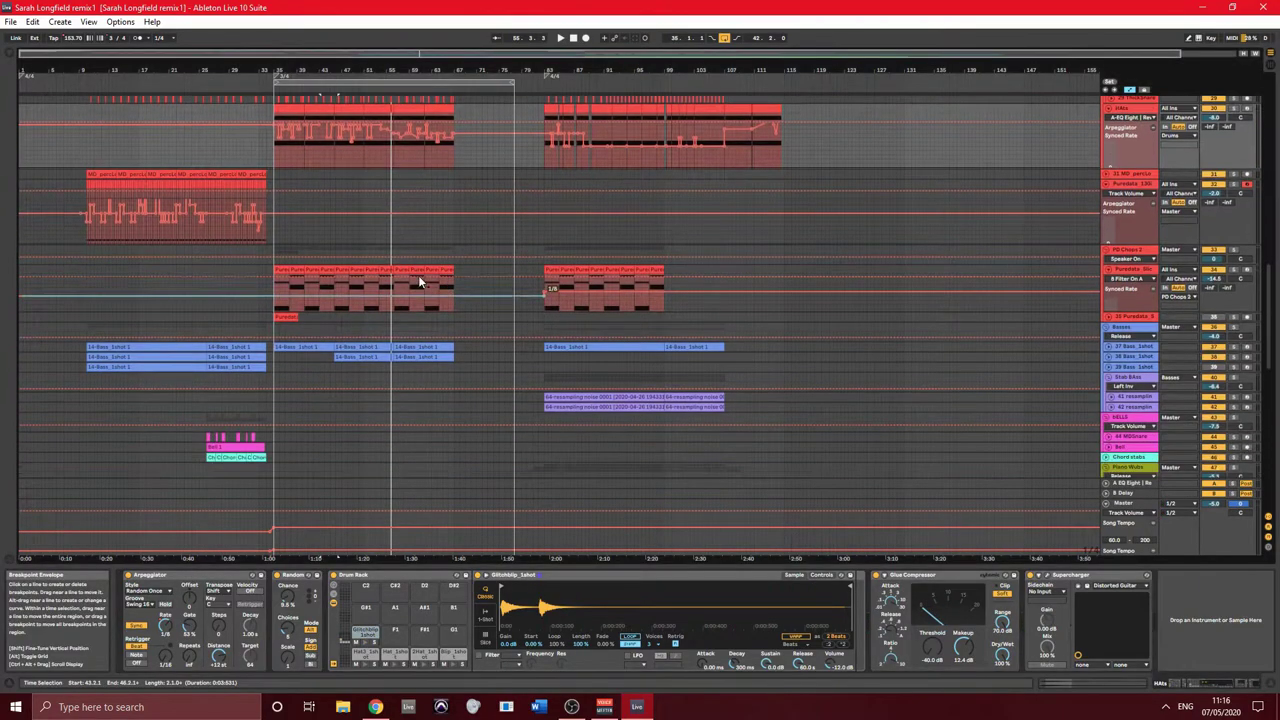
{"action": "left_click", "coordinate": [1143, 277]}
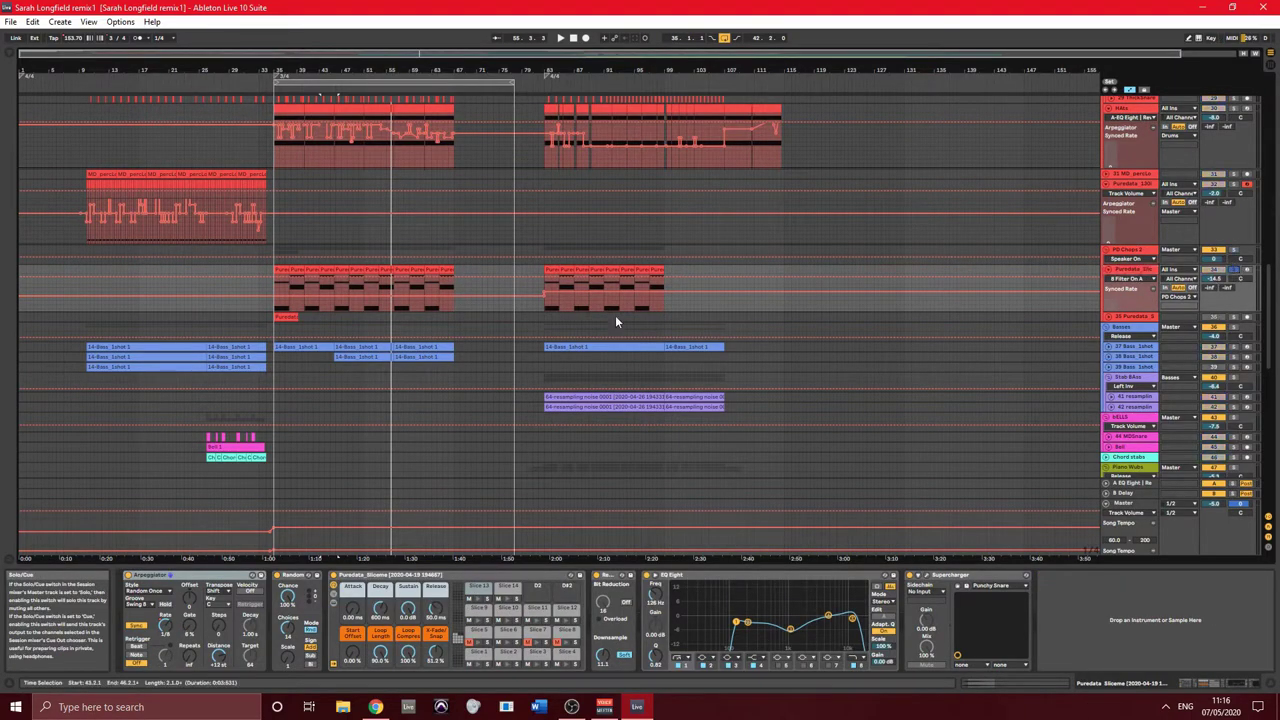
{"action": "left_click", "coordinate": [291, 285]}
{"action": "key", "text": "space"}
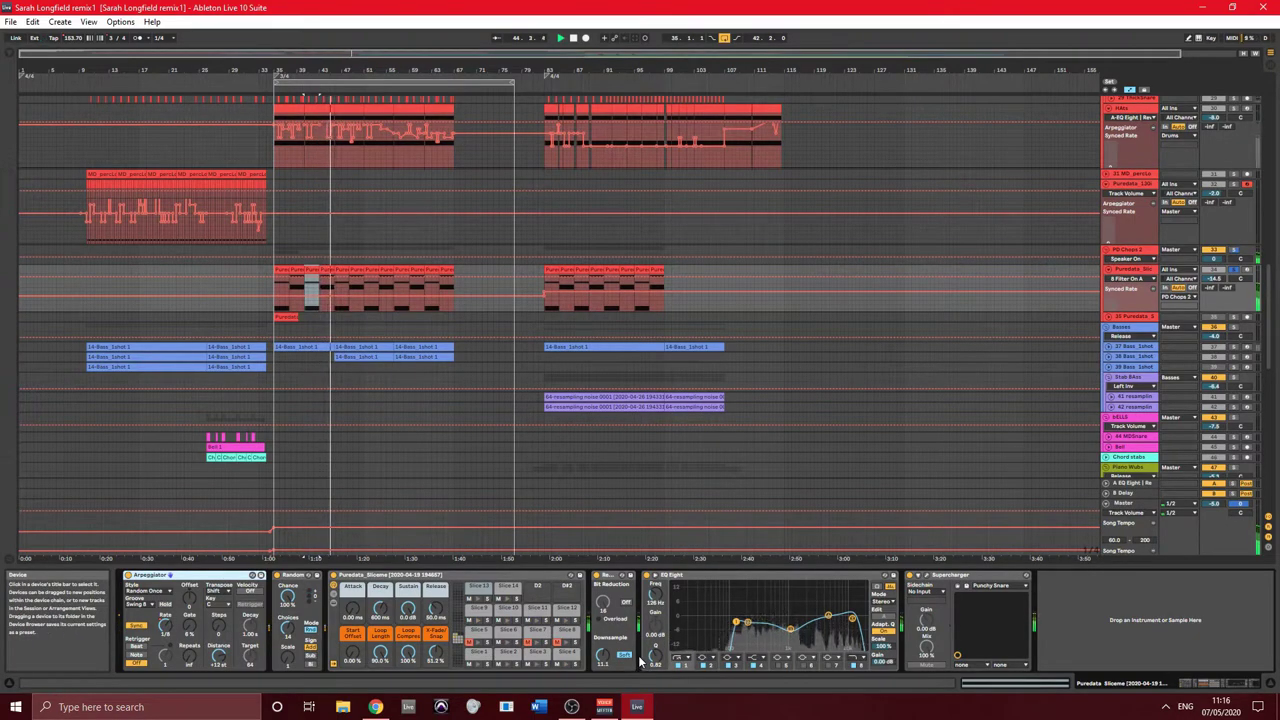
{"action": "key", "text": "space"}
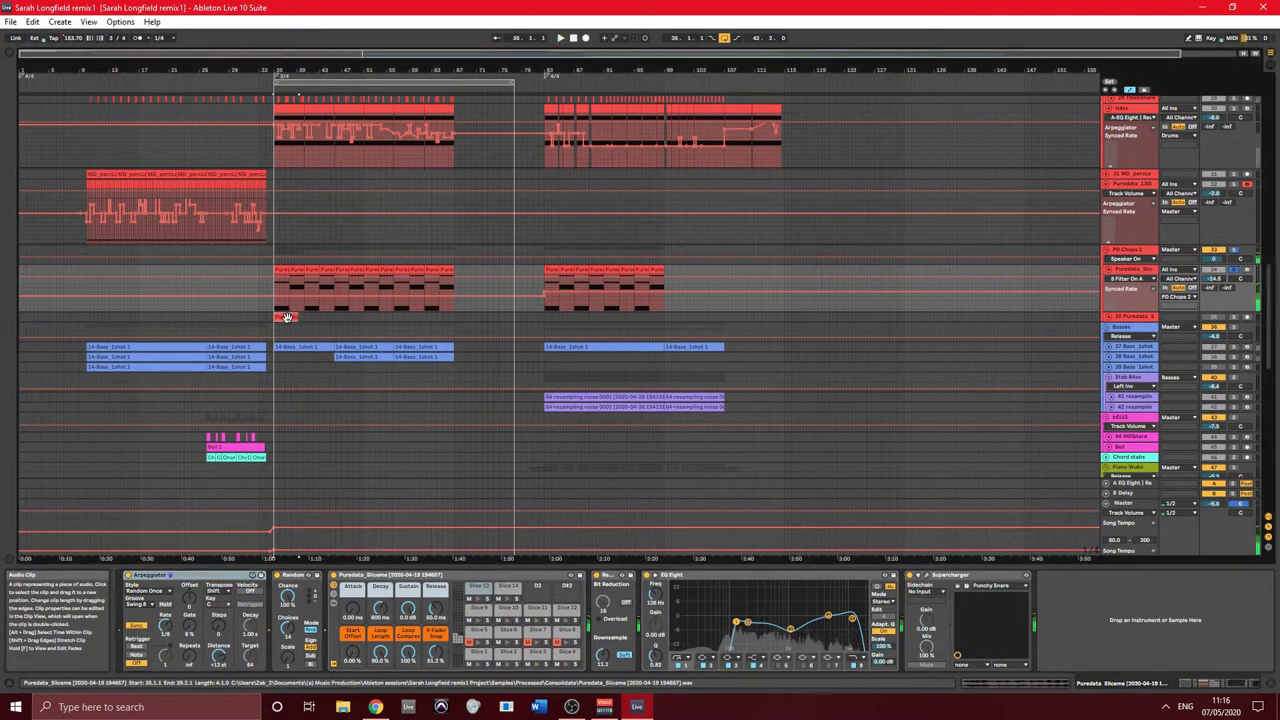
- Play the consolidated Puredata audio clip on track 35 soloed, viewing its waveform with the track enlarged, then unsolo and collapse the track
{"action": "left_click", "coordinate": [1243, 318]}
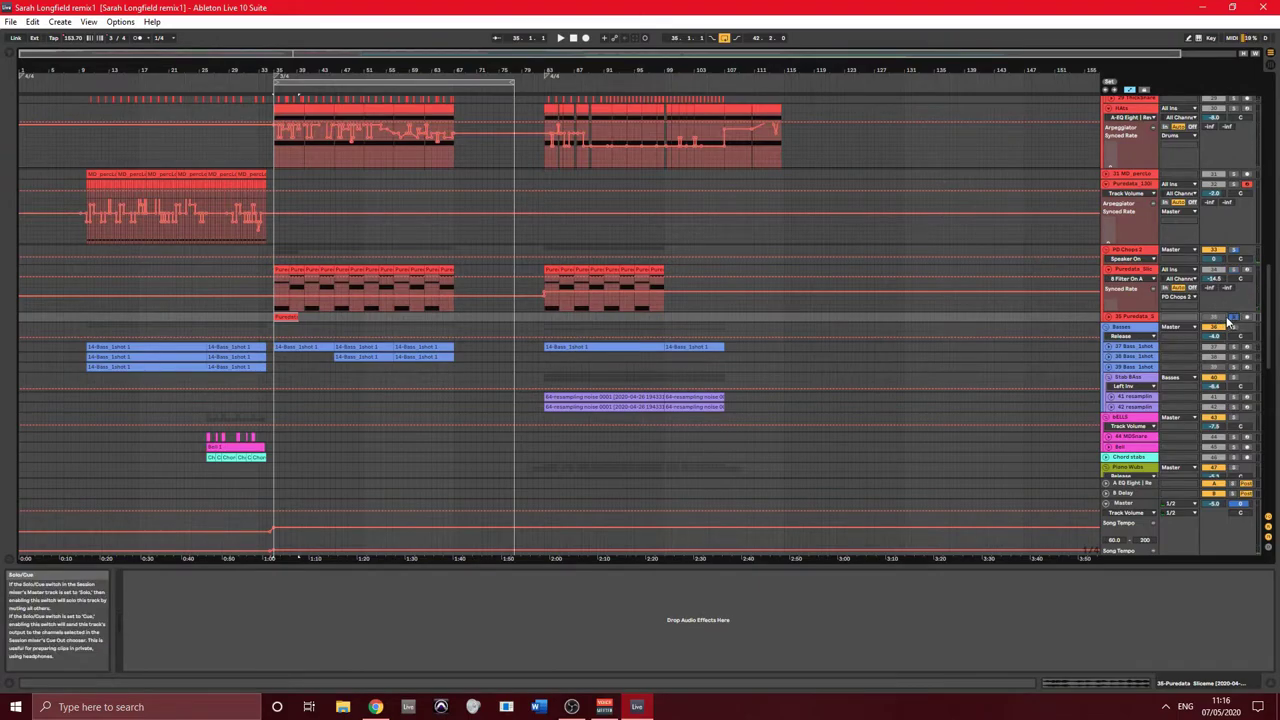
{"action": "left_click_drag", "start_coordinate": [1138, 323], "coordinate": [1138, 362]}
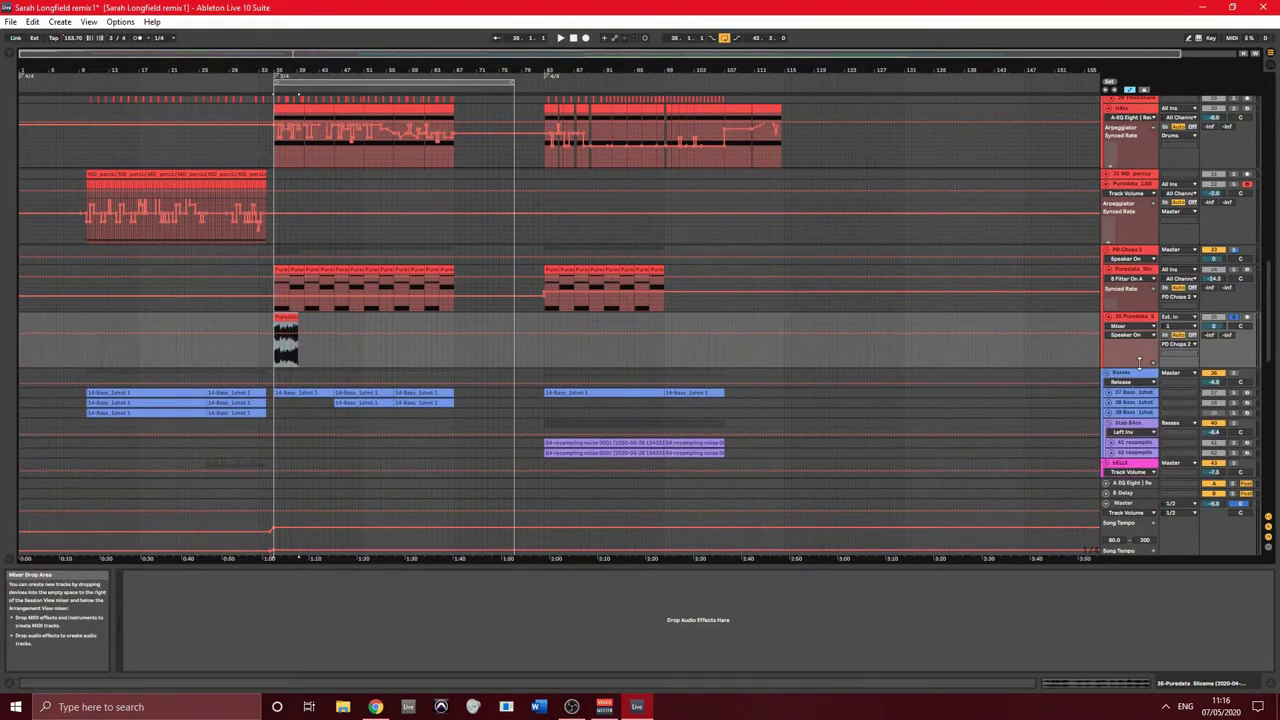
{"action": "left_click", "coordinate": [285, 316]}
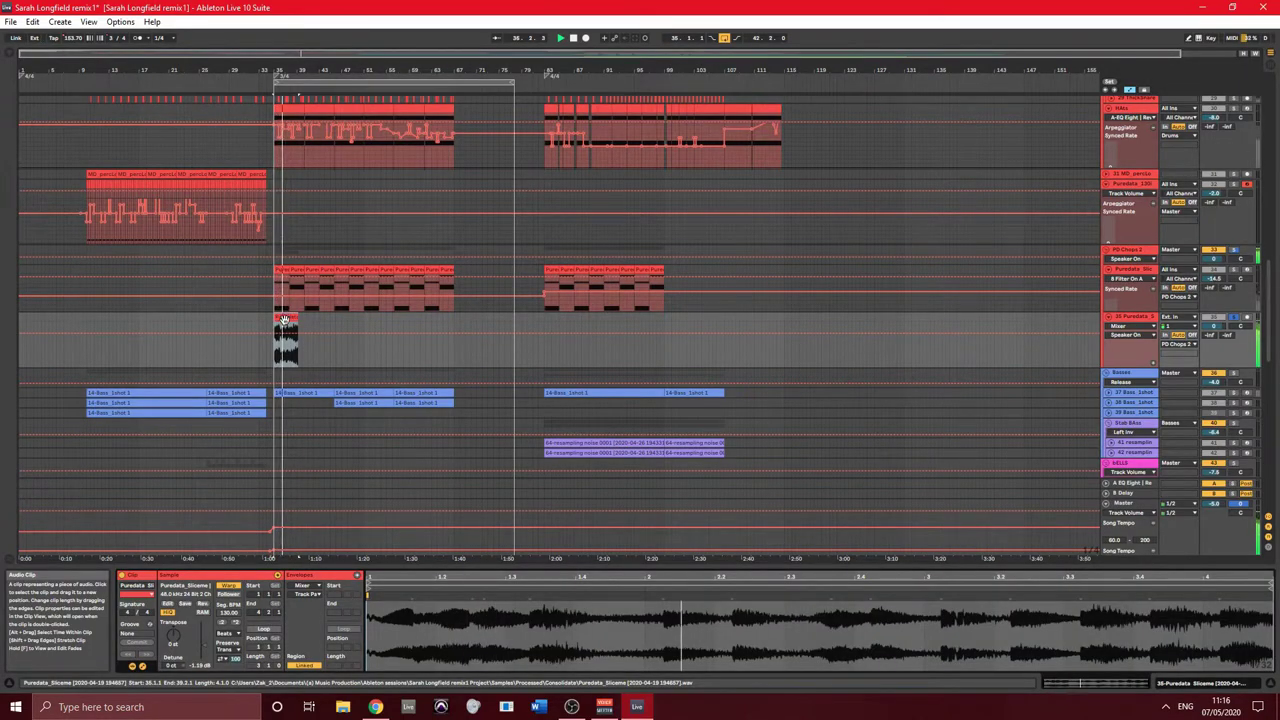
{"action": "left_click", "coordinate": [287, 345]}
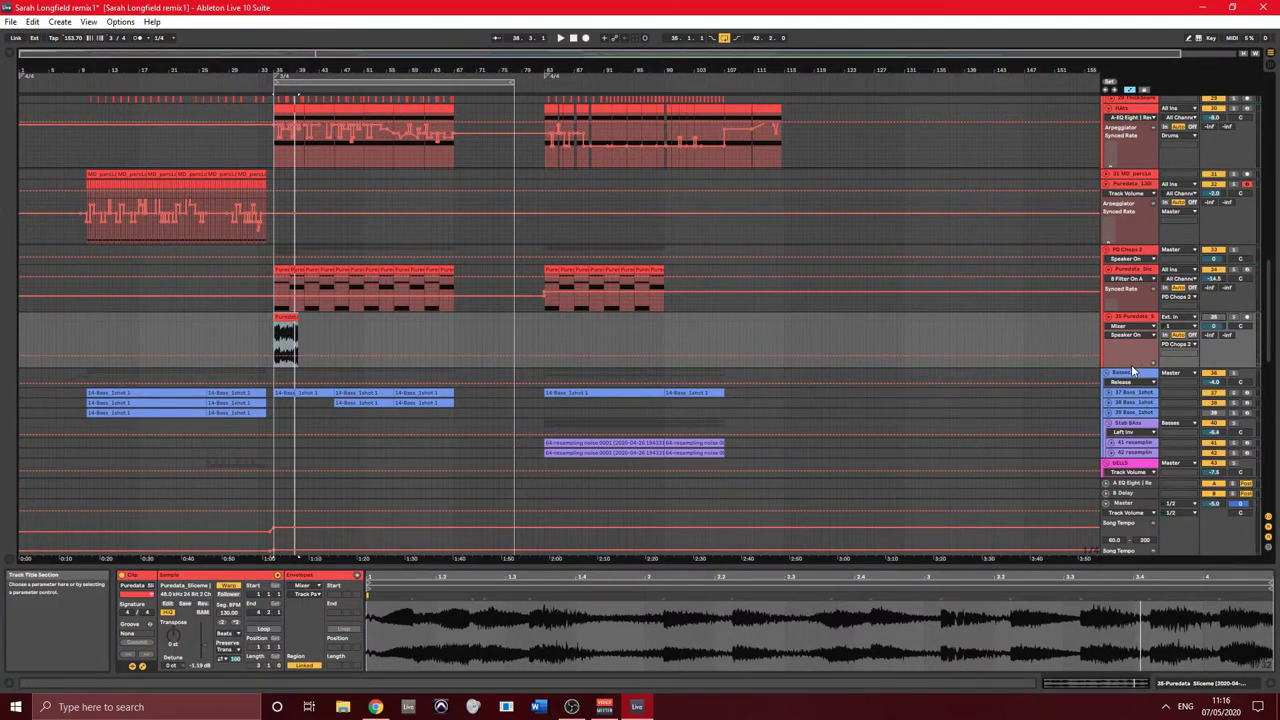
{"action": "left_click_drag", "start_coordinate": [1130, 357], "coordinate": [1132, 312]}
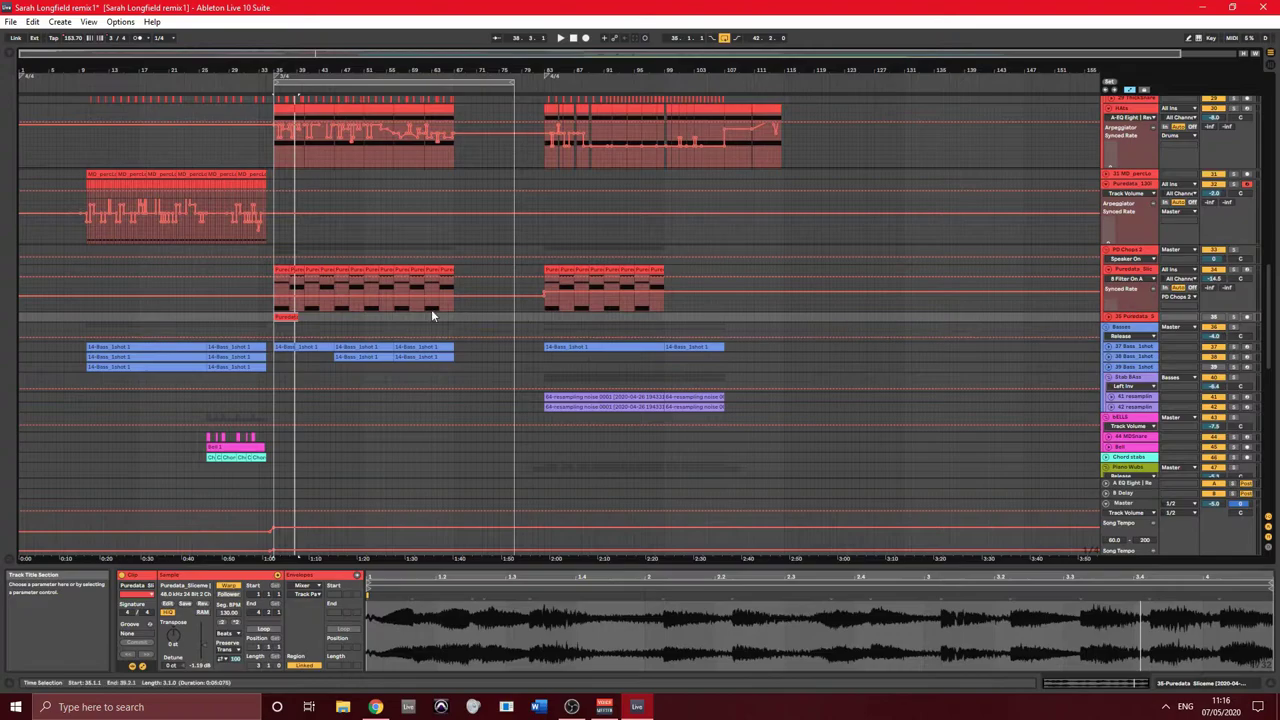
- Go to the Bello Master group below the Piano Wubs group and view its effect chain
{"action": "scroll", "coordinate": [414, 318], "scroll_direction": "down", "scroll_amount": 4}
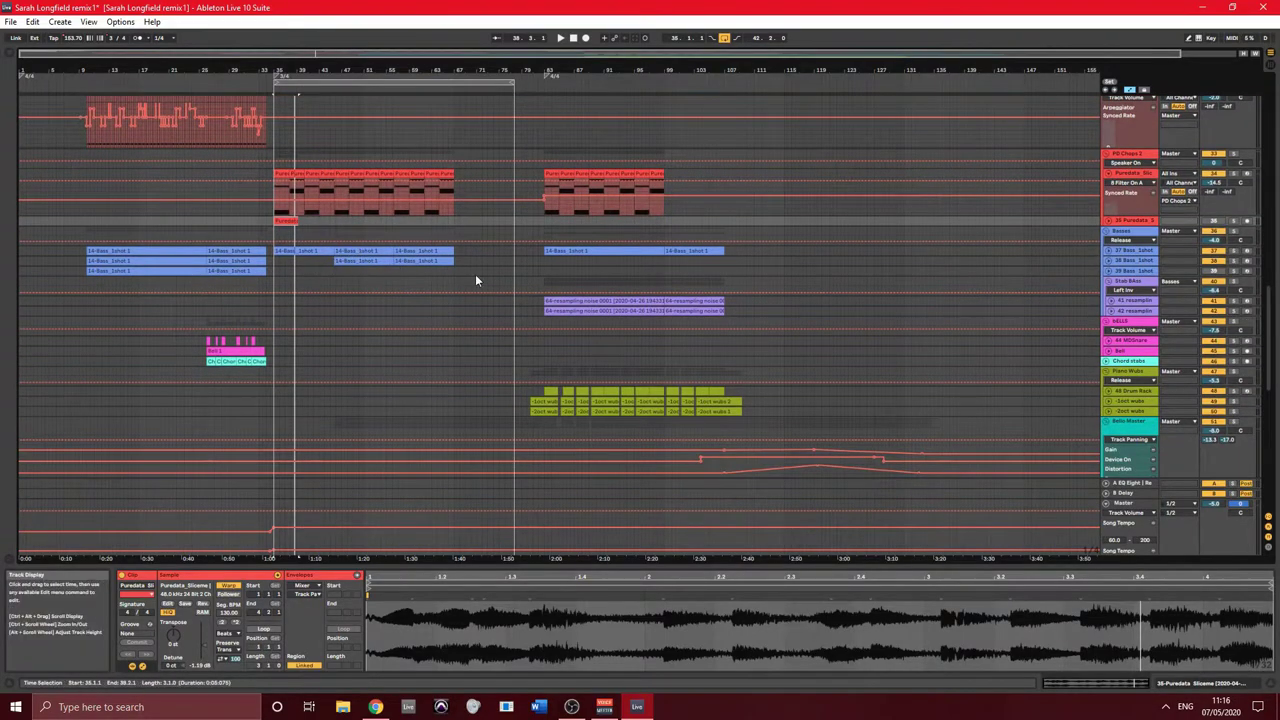
{"action": "scroll", "coordinate": [502, 305], "scroll_direction": "down", "scroll_amount": 10}
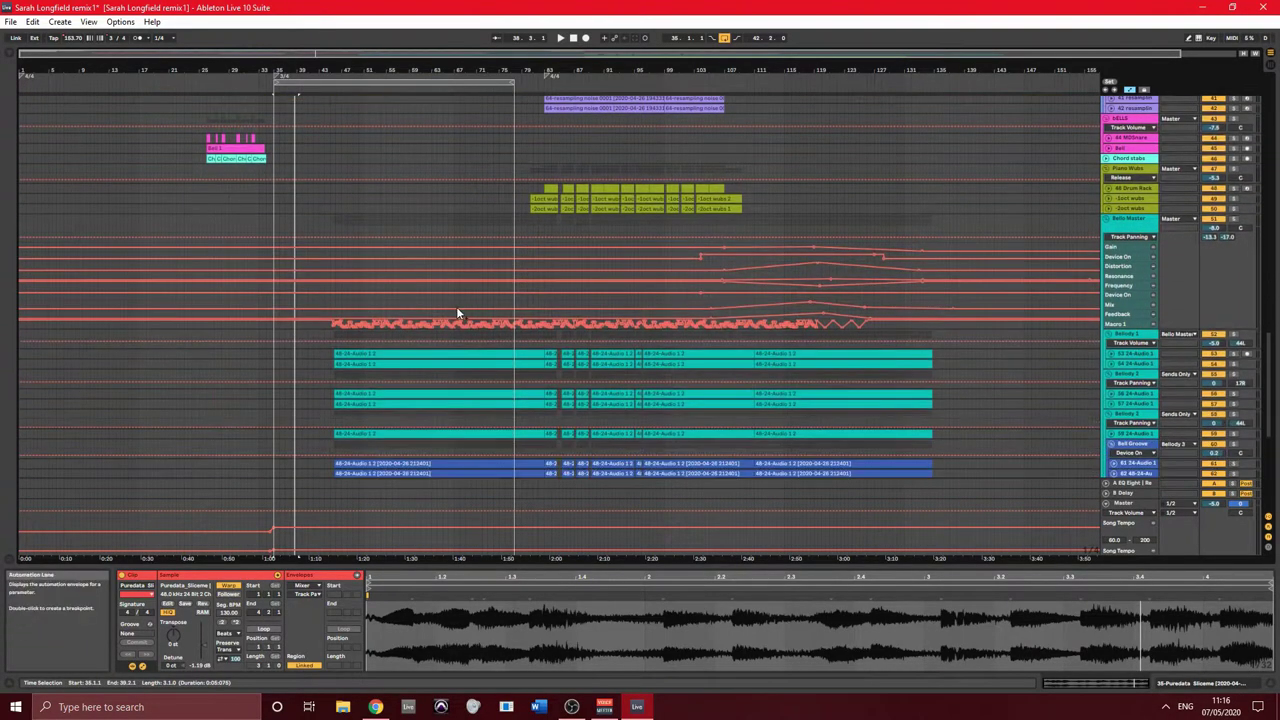
{"action": "scroll", "coordinate": [406, 310], "scroll_direction": "down", "scroll_amount": 3}
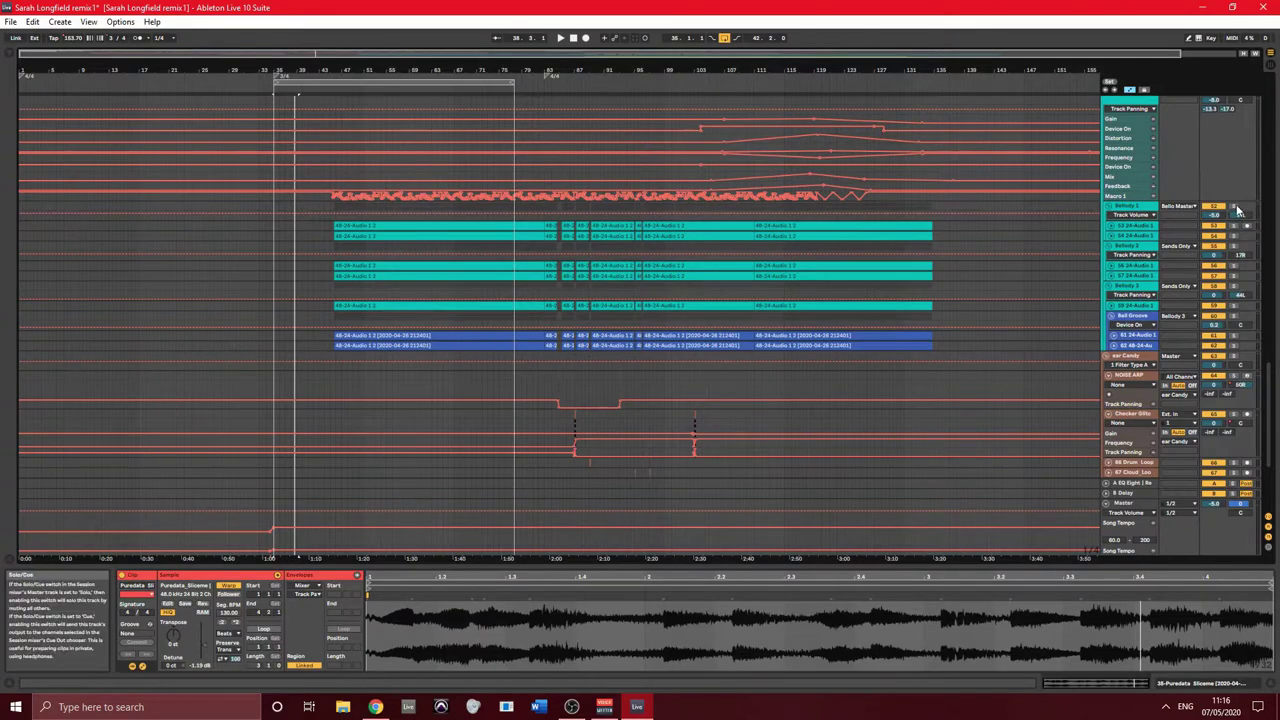
{"action": "scroll", "coordinate": [1236, 205], "scroll_direction": "up", "scroll_amount": 1}
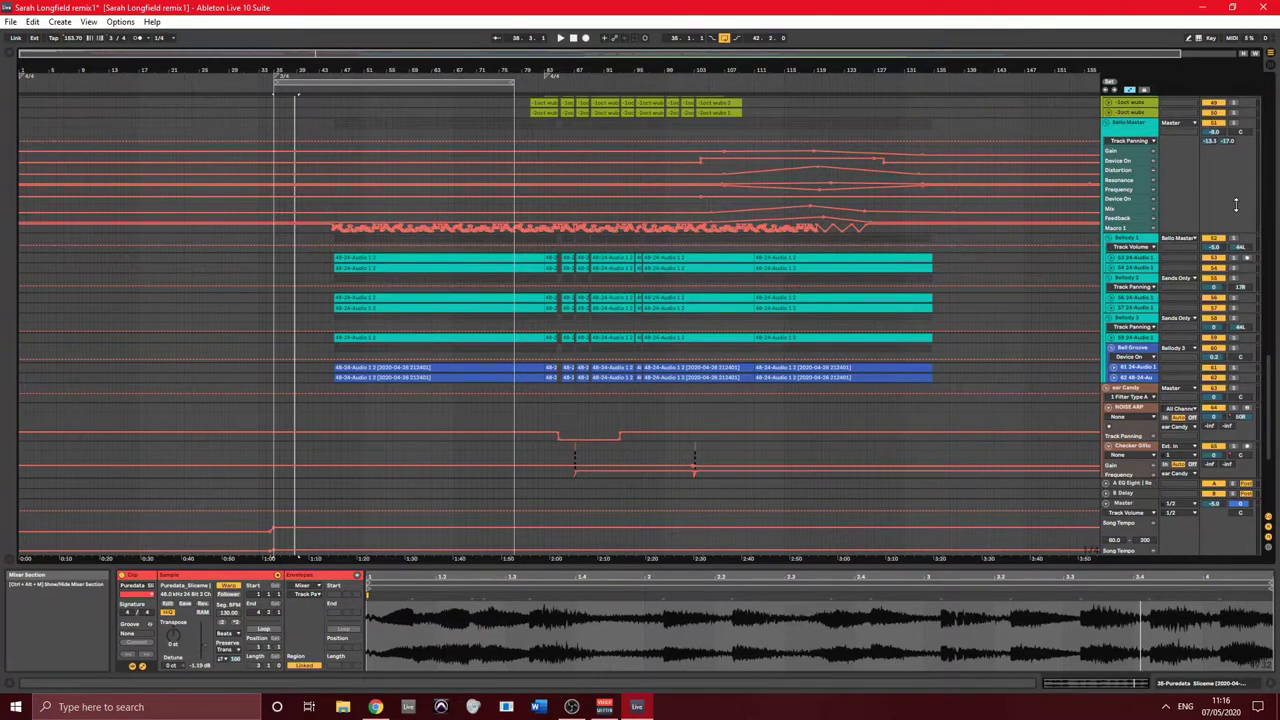
{"action": "left_click", "coordinate": [1138, 126]}
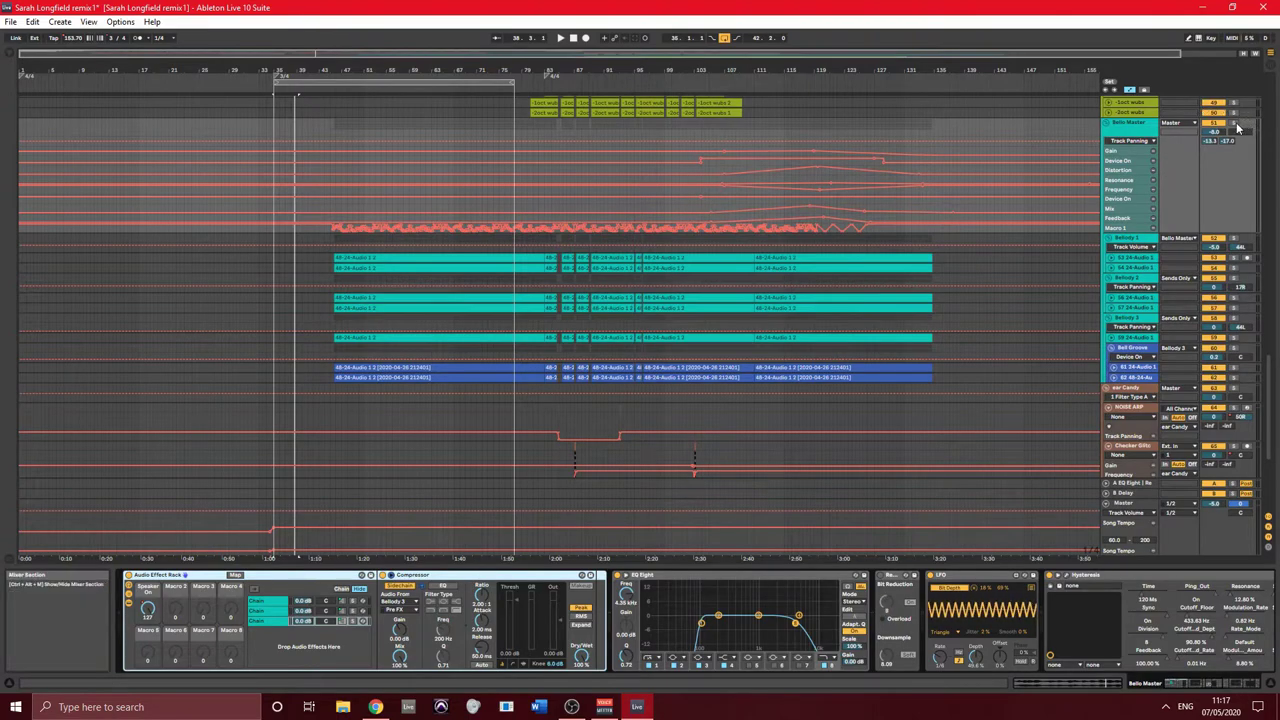
- Extend the loop to about bar 100 and unfold the Bellody 1, Bellody 2 and Bell Groove audio tracks while Bello Master plays soloed
{"action": "left_click", "coordinate": [393, 257]}
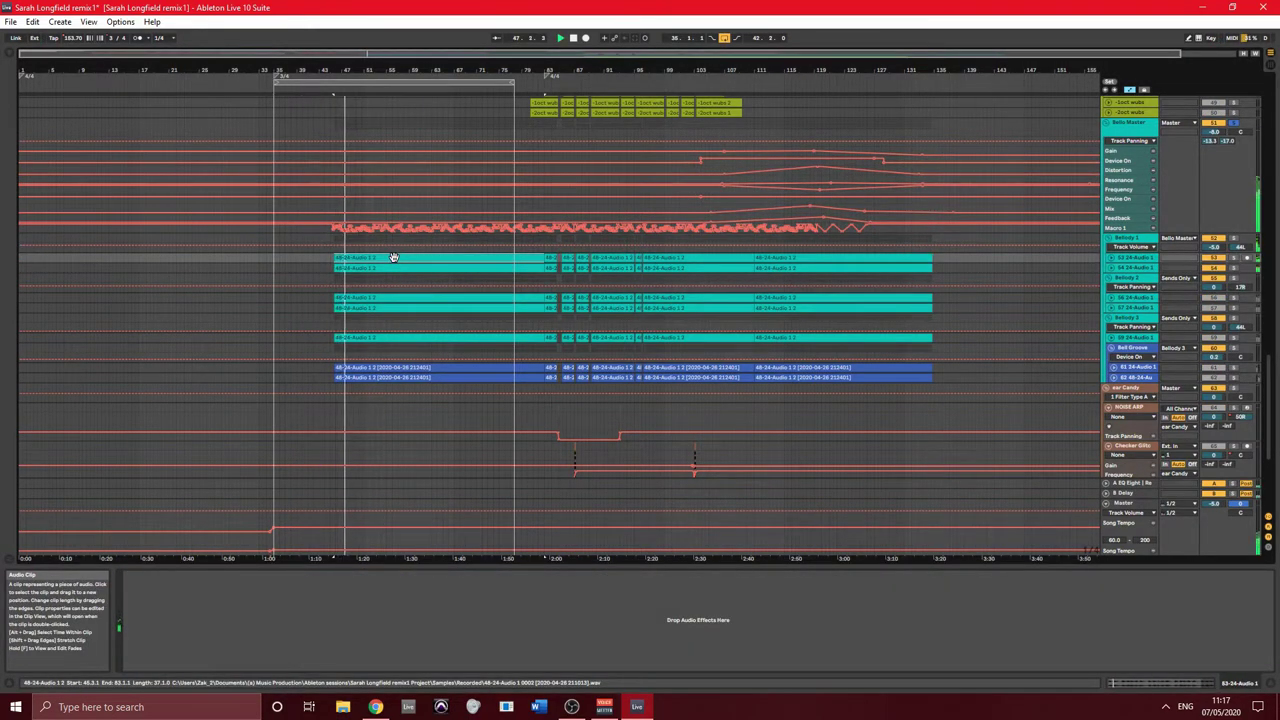
{"action": "left_click_drag", "start_coordinate": [515, 82], "coordinate": [677, 82]}
{"action": "left_click", "coordinate": [1111, 258]}
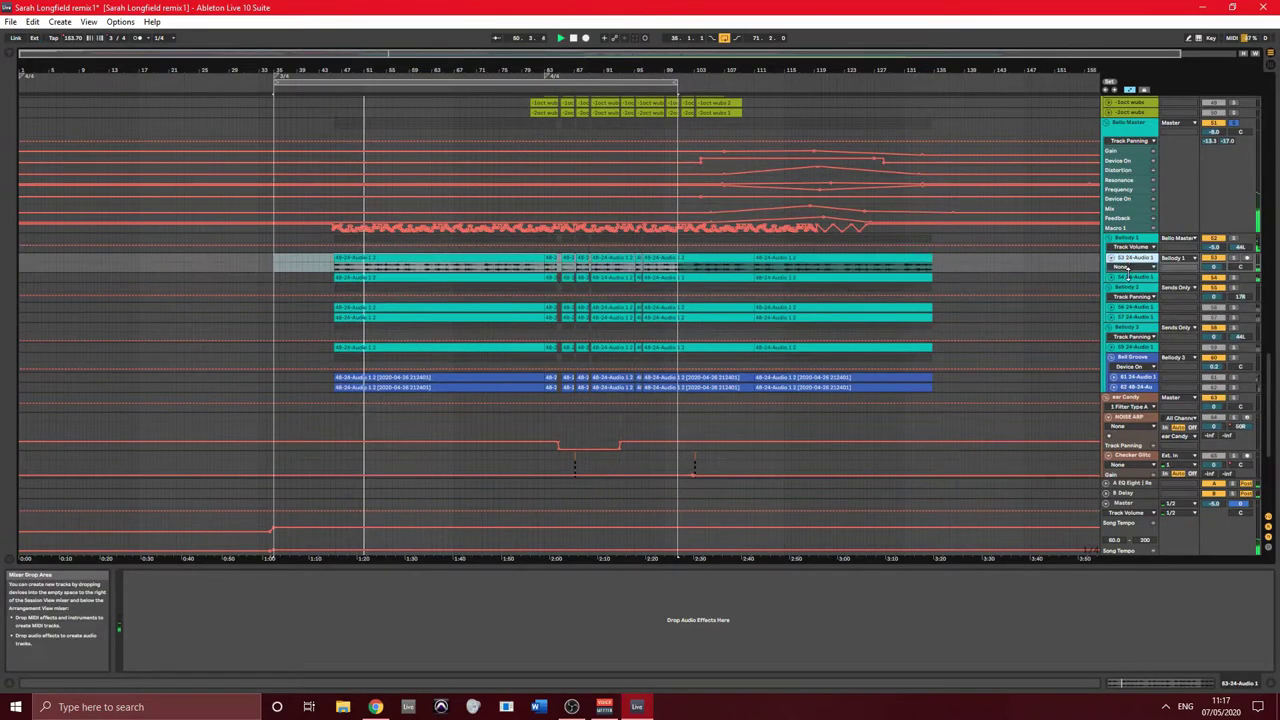
{"action": "left_click", "coordinate": [1133, 283], "text": "shift"}
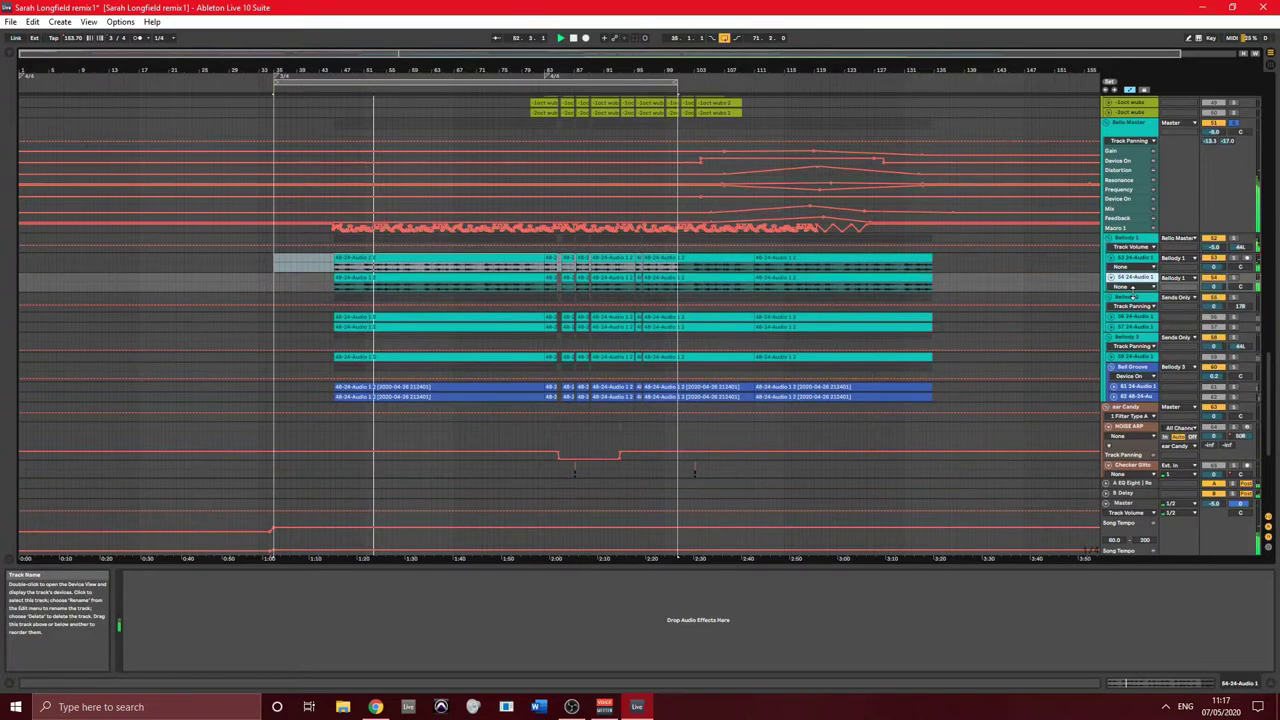
{"action": "scroll", "coordinate": [1137, 310], "scroll_direction": "down", "scroll_amount": 1}
{"action": "left_click", "coordinate": [1136, 299], "text": "shift"}
{"action": "left_click", "coordinate": [1135, 316], "text": "shift"}
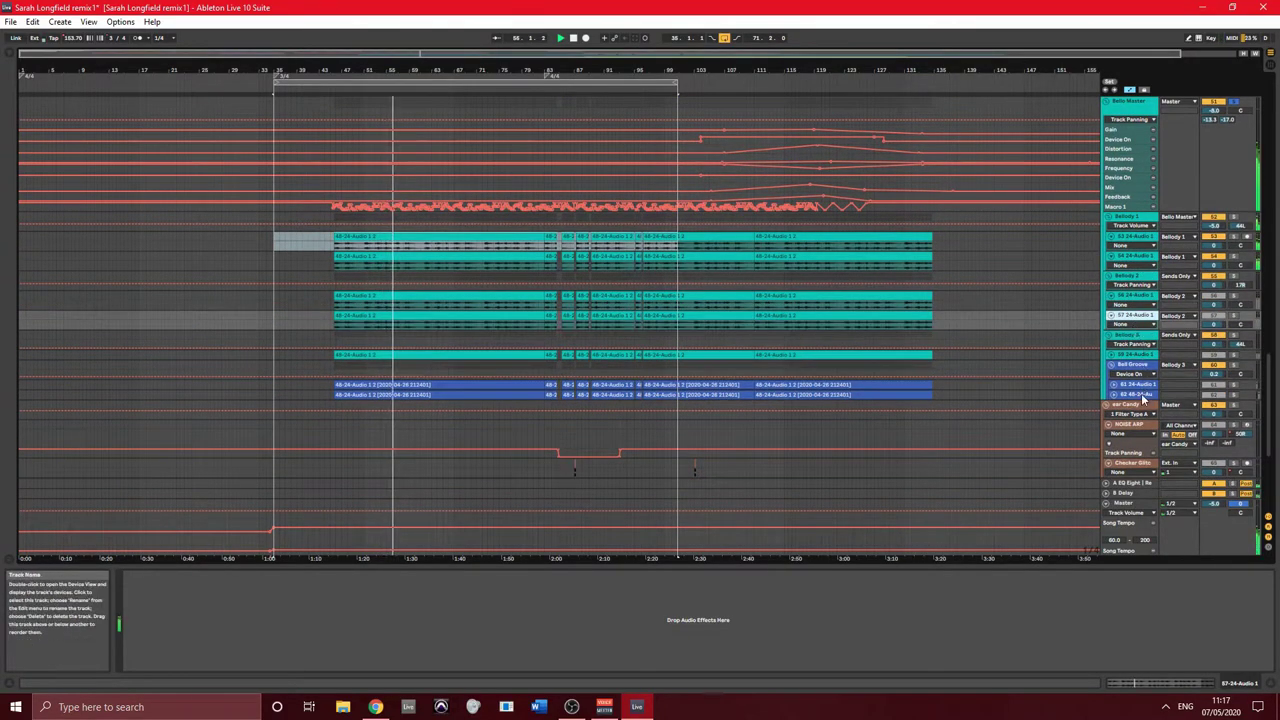
{"action": "left_click_drag", "start_coordinate": [1138, 389], "coordinate": [1138, 426]}
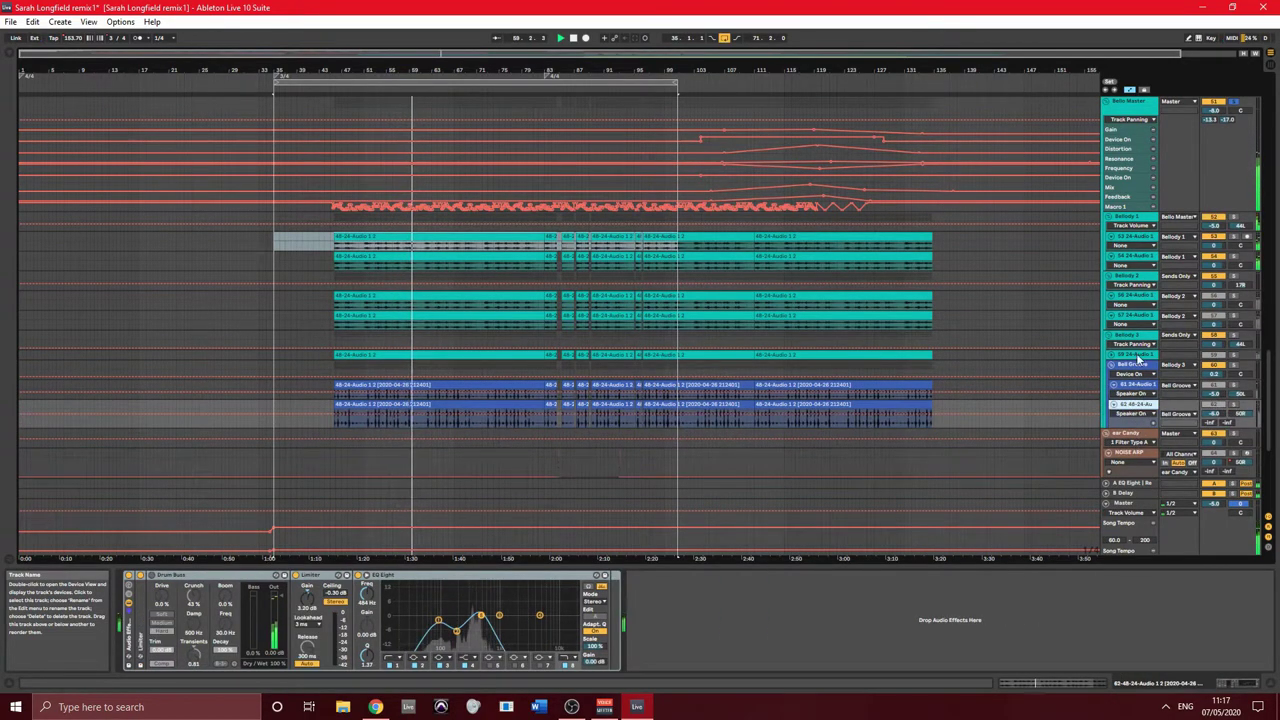
- View the clip waveforms, transposition and warp settings of the Bell Groove and Bellody tracks one by one, unfolding the Bellody 3 audio track
{"action": "left_click", "coordinate": [437, 410]}
{"action": "left_click", "coordinate": [444, 398]}
{"action": "left_click", "coordinate": [443, 355]}
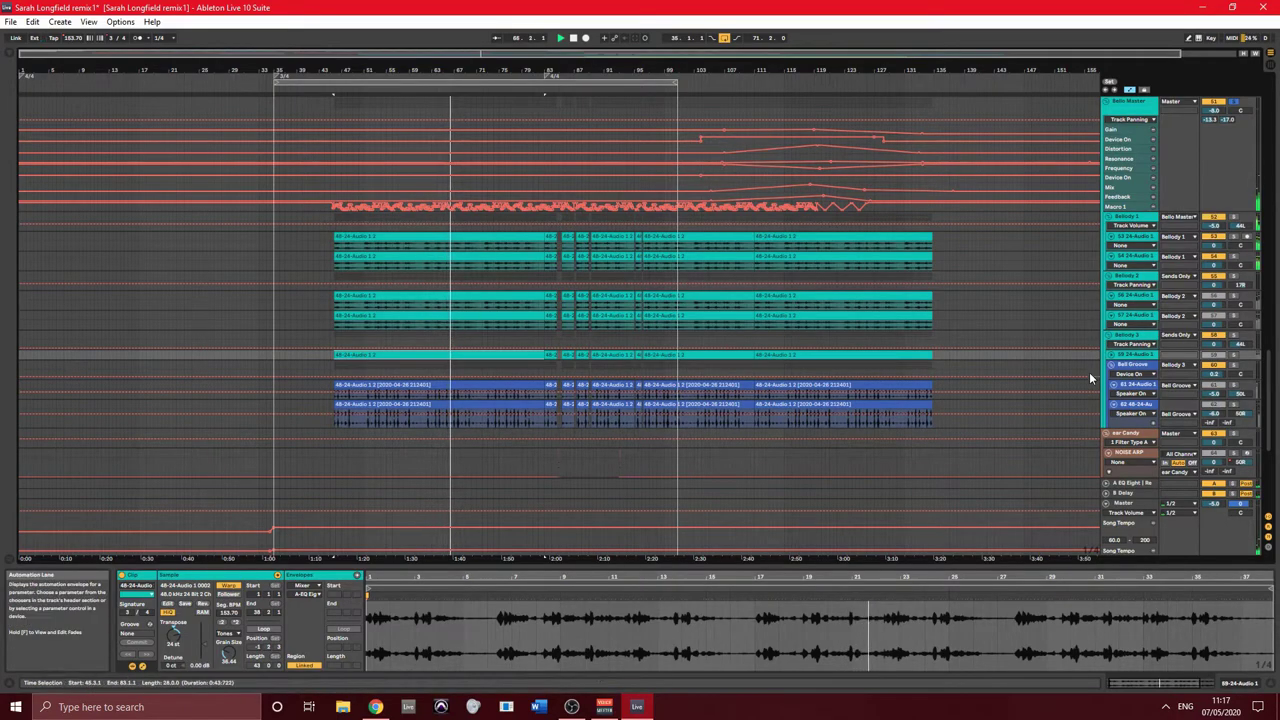
{"action": "left_click", "coordinate": [1110, 355]}
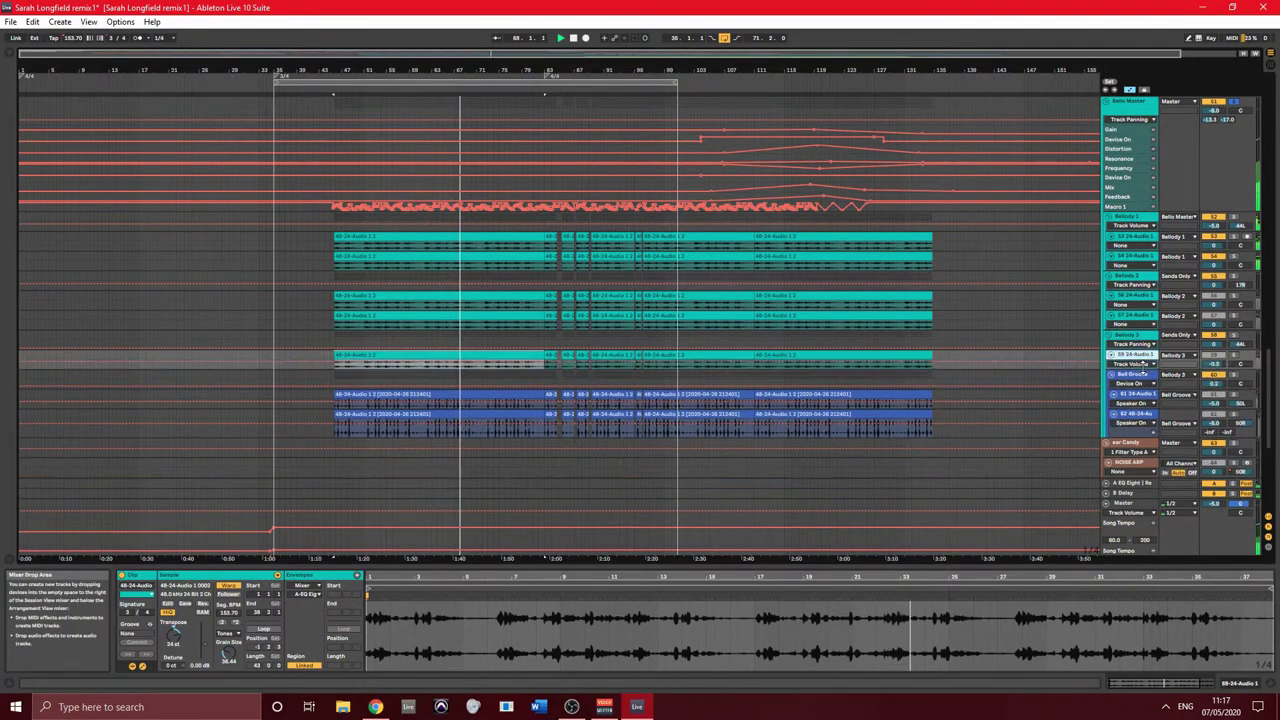
{"action": "left_click", "coordinate": [456, 315]}
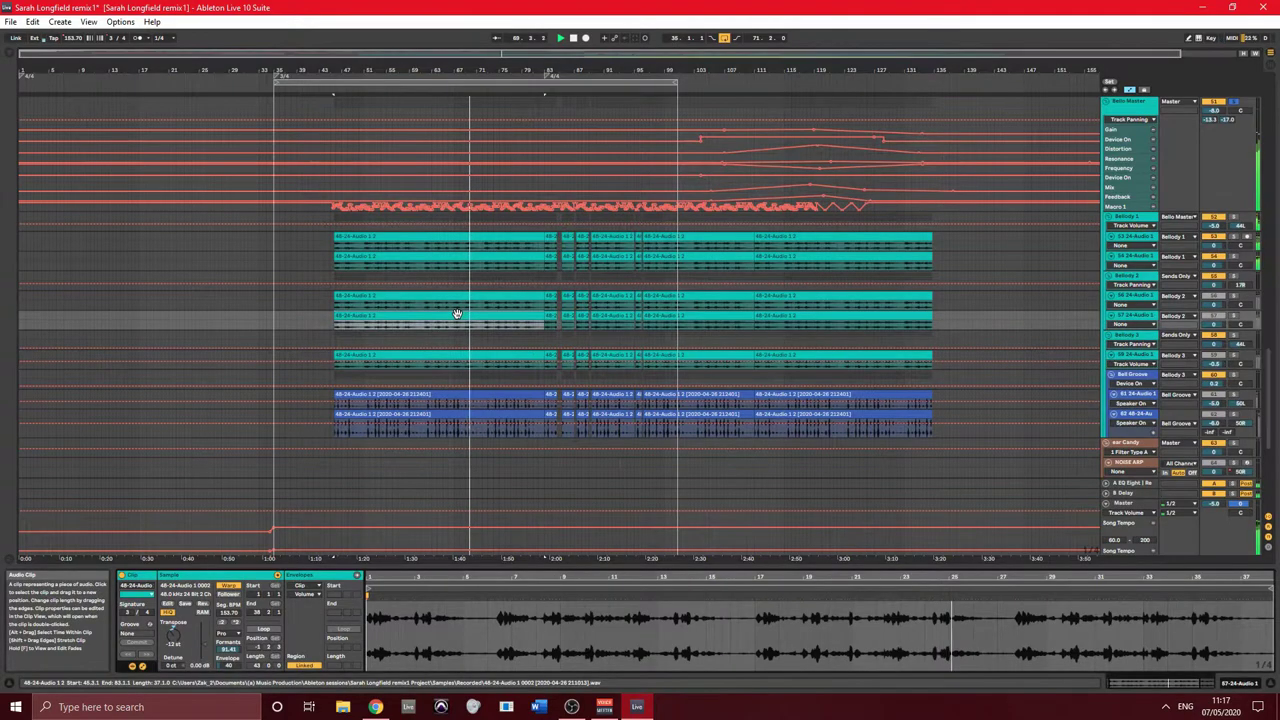
{"action": "left_click", "coordinate": [463, 298]}
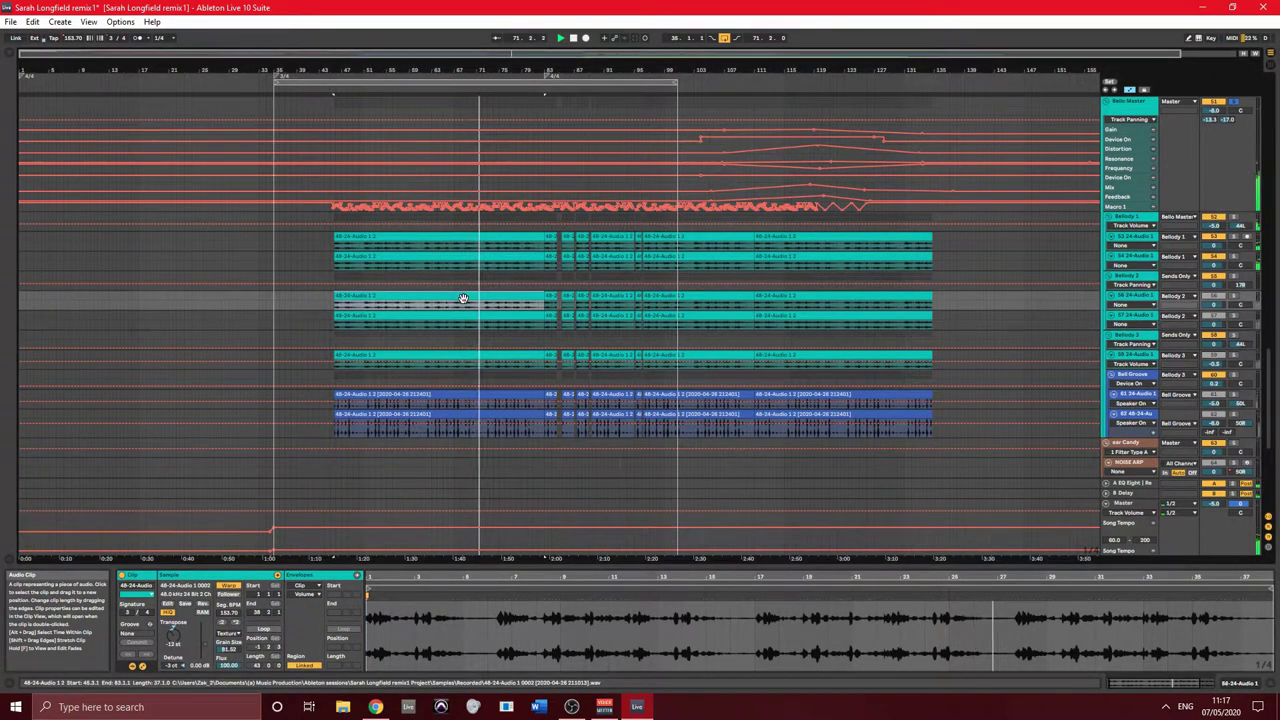
{"action": "left_click", "coordinate": [470, 256]}
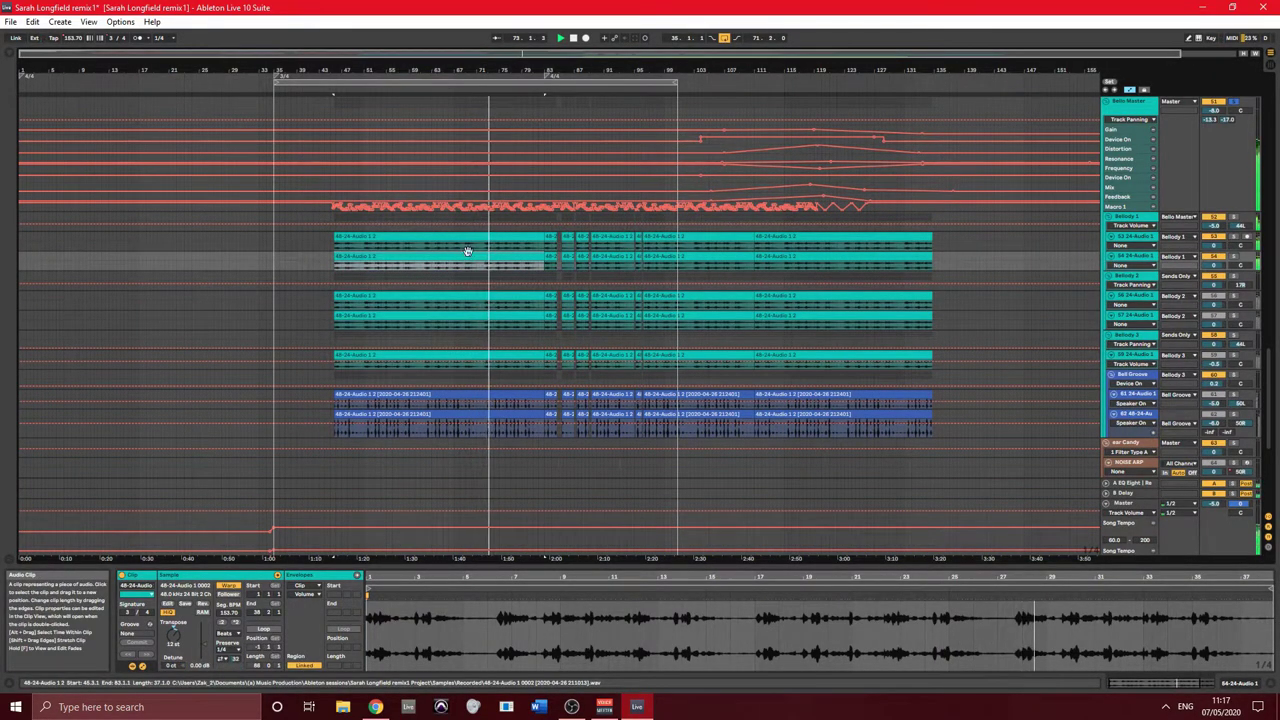
{"action": "left_click", "coordinate": [470, 240]}
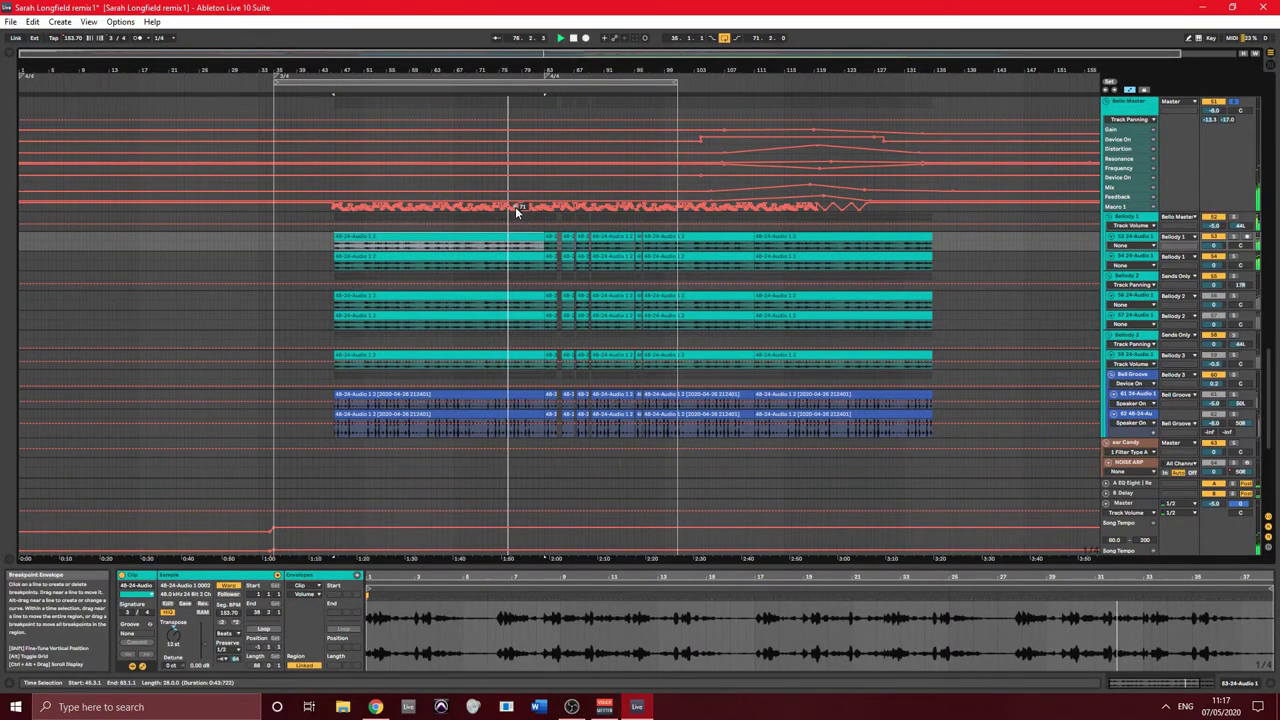
- View the Bello Master group's effect chain and its Macro 1 automation while the soloed group plays
{"action": "double_click", "coordinate": [1130, 108]}
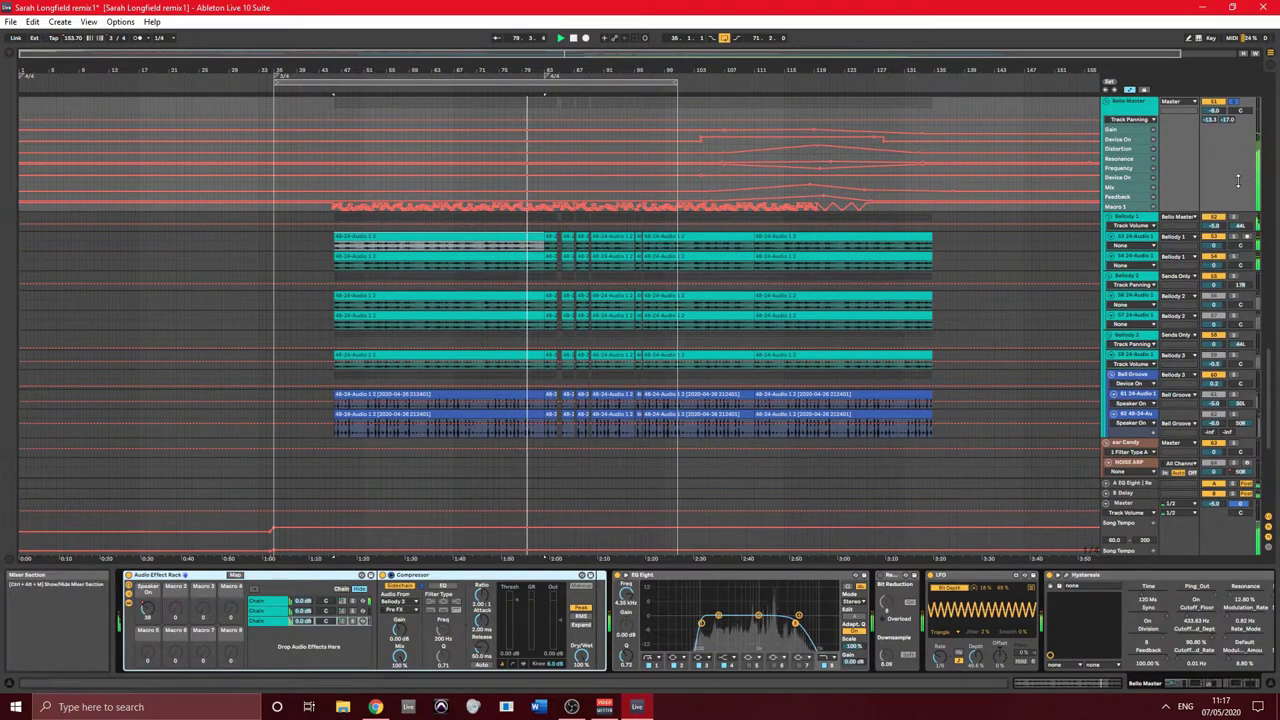
{"action": "scroll", "coordinate": [1174, 297], "scroll_direction": "down", "scroll_amount": 1}
{"action": "scroll", "coordinate": [770, 150], "scroll_direction": "up", "scroll_amount": 2}
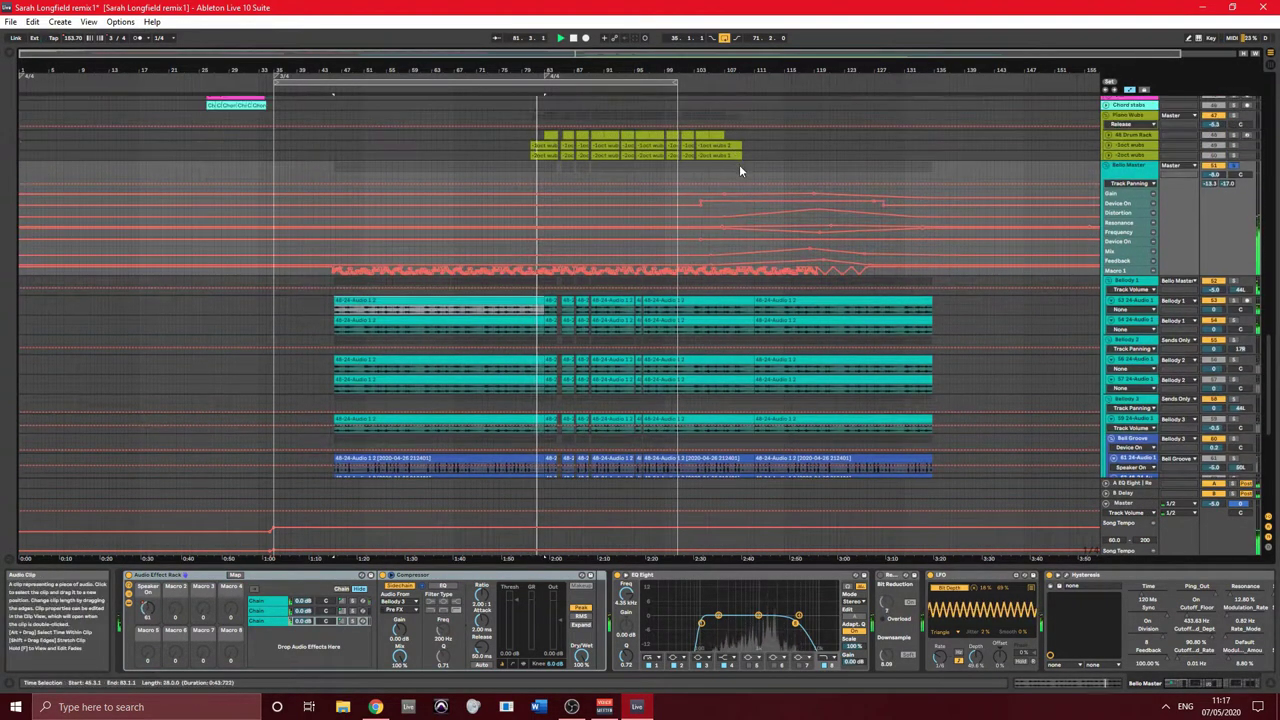
{"action": "scroll", "coordinate": [760, 185], "scroll_direction": "up", "scroll_amount": 3}
{"action": "scroll", "coordinate": [635, 284], "scroll_direction": "down", "scroll_amount": 2}
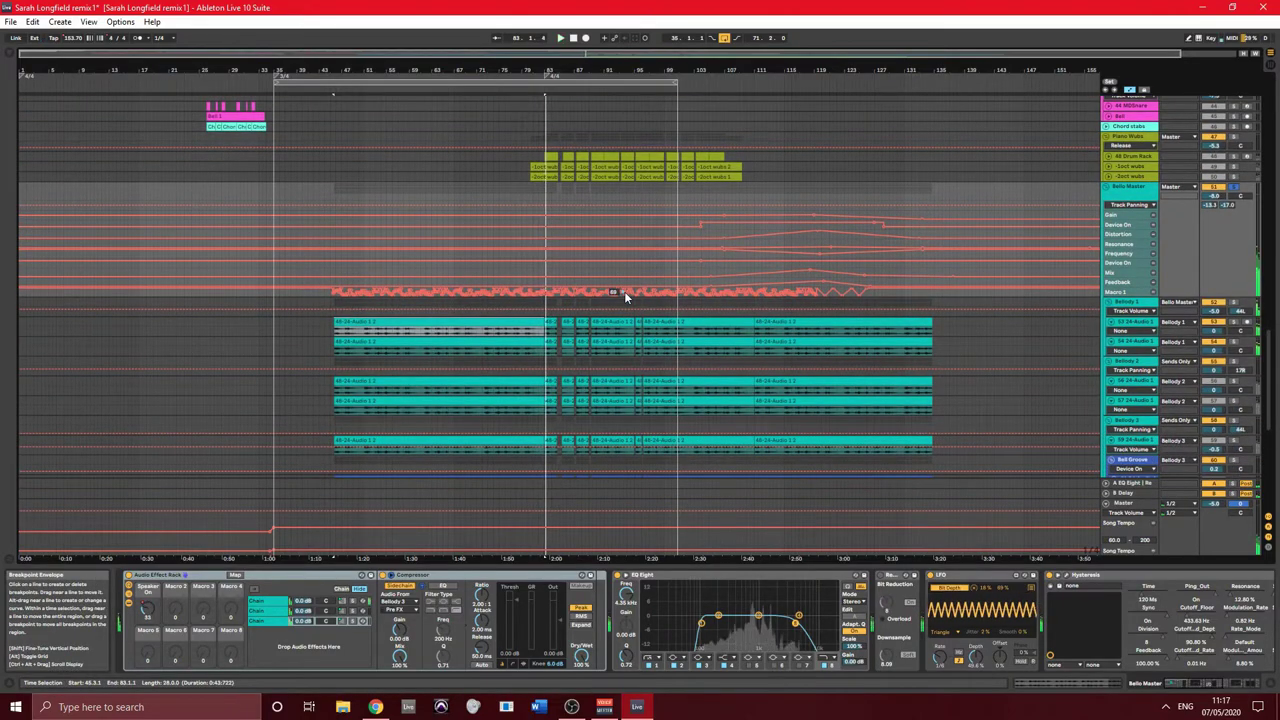
- Play the Noise track soloed from about bar 77 and view its device chain
{"action": "scroll", "coordinate": [560, 283], "scroll_direction": "up", "scroll_amount": 10}
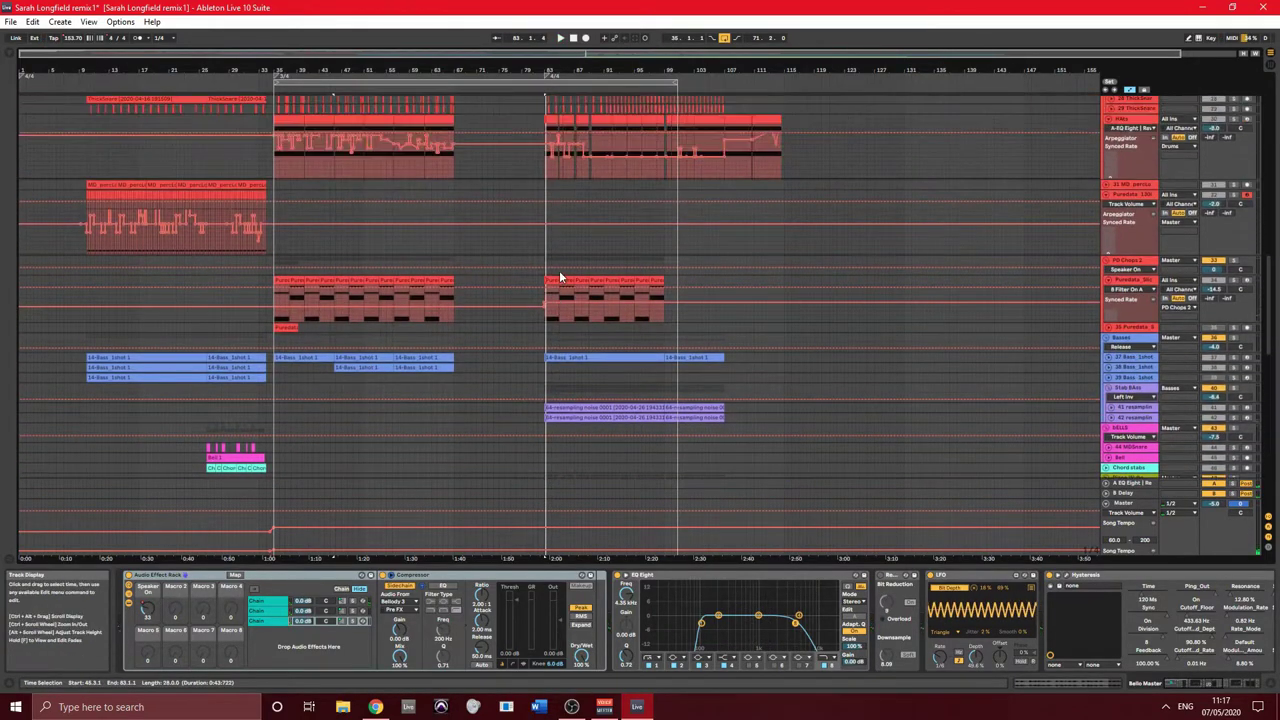
{"action": "scroll", "coordinate": [562, 277], "scroll_direction": "up", "scroll_amount": 10}
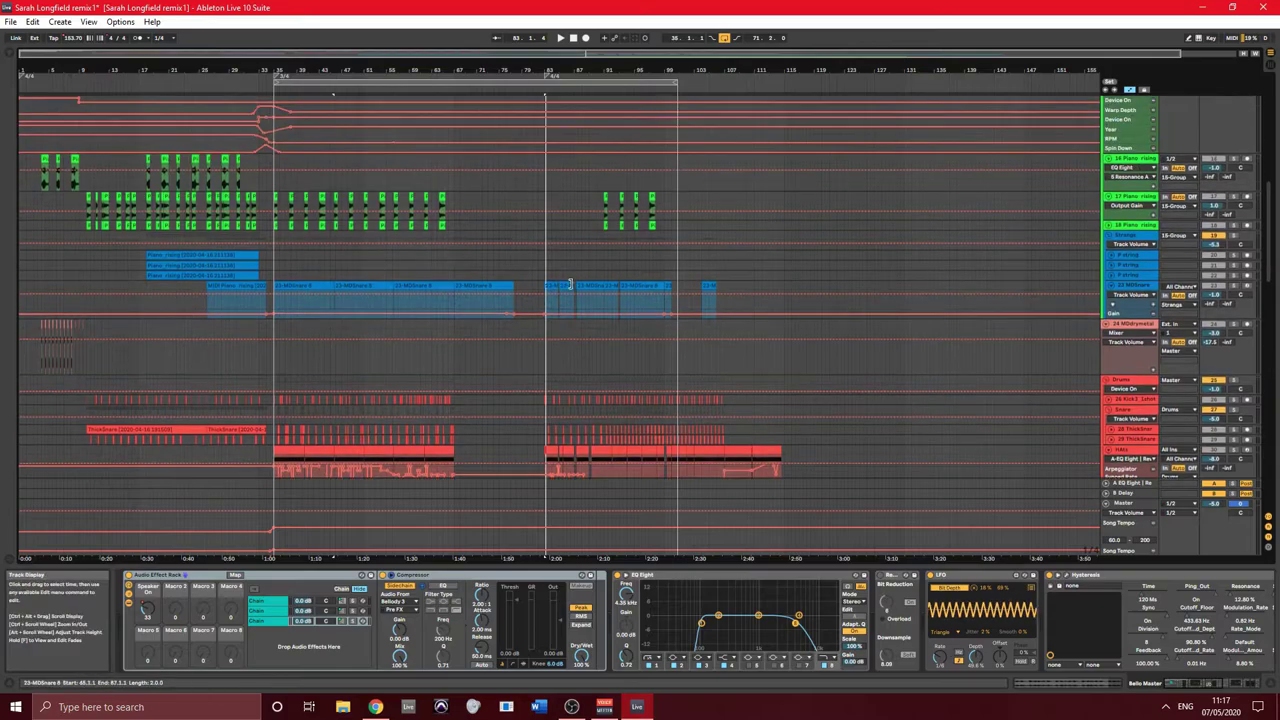
{"action": "scroll", "coordinate": [570, 286], "scroll_direction": "up", "scroll_amount": 7}
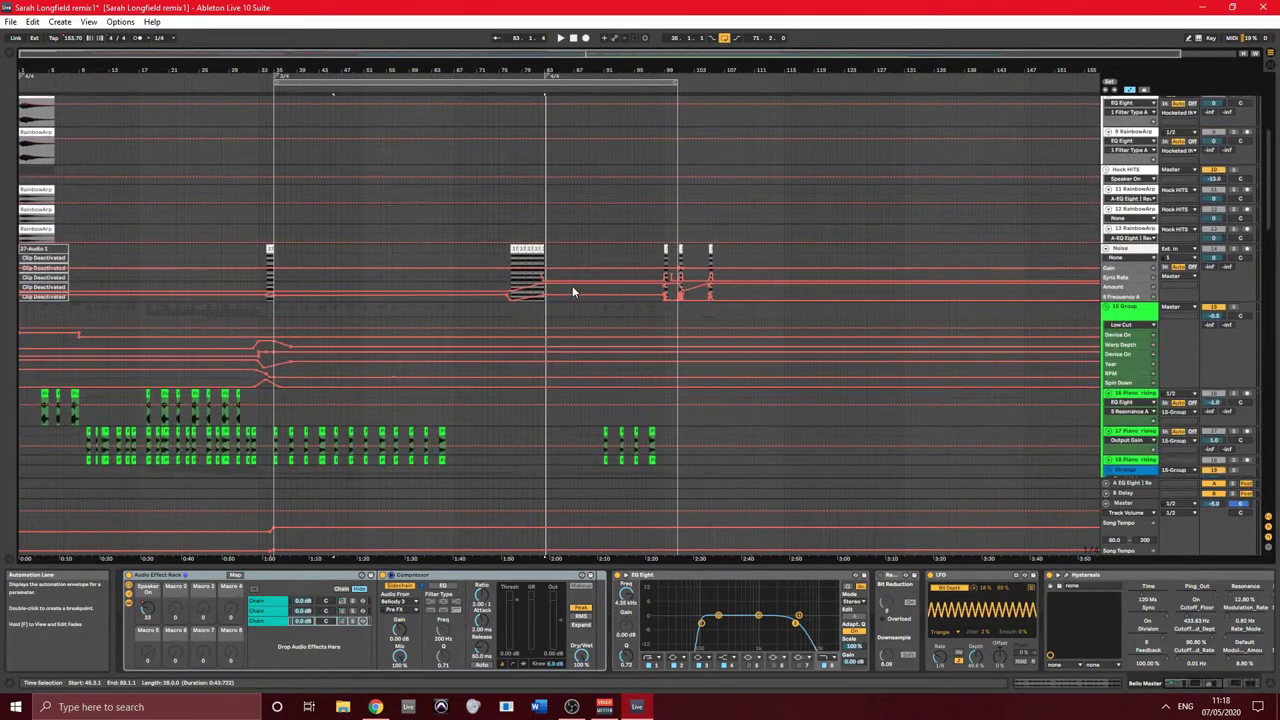
{"action": "scroll", "coordinate": [572, 289], "scroll_direction": "down", "scroll_amount": 2}
{"action": "left_click", "coordinate": [506, 89]}
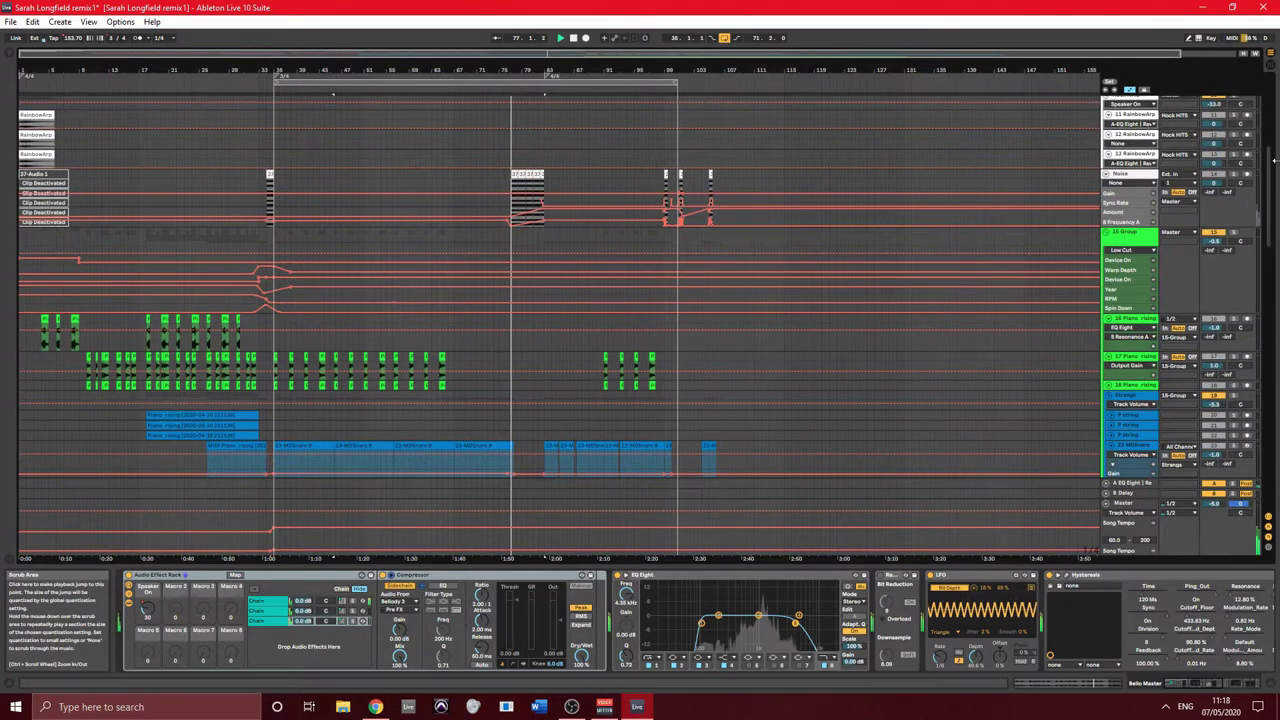
{"action": "key", "text": "space"}
{"action": "left_click", "coordinate": [1235, 174]}
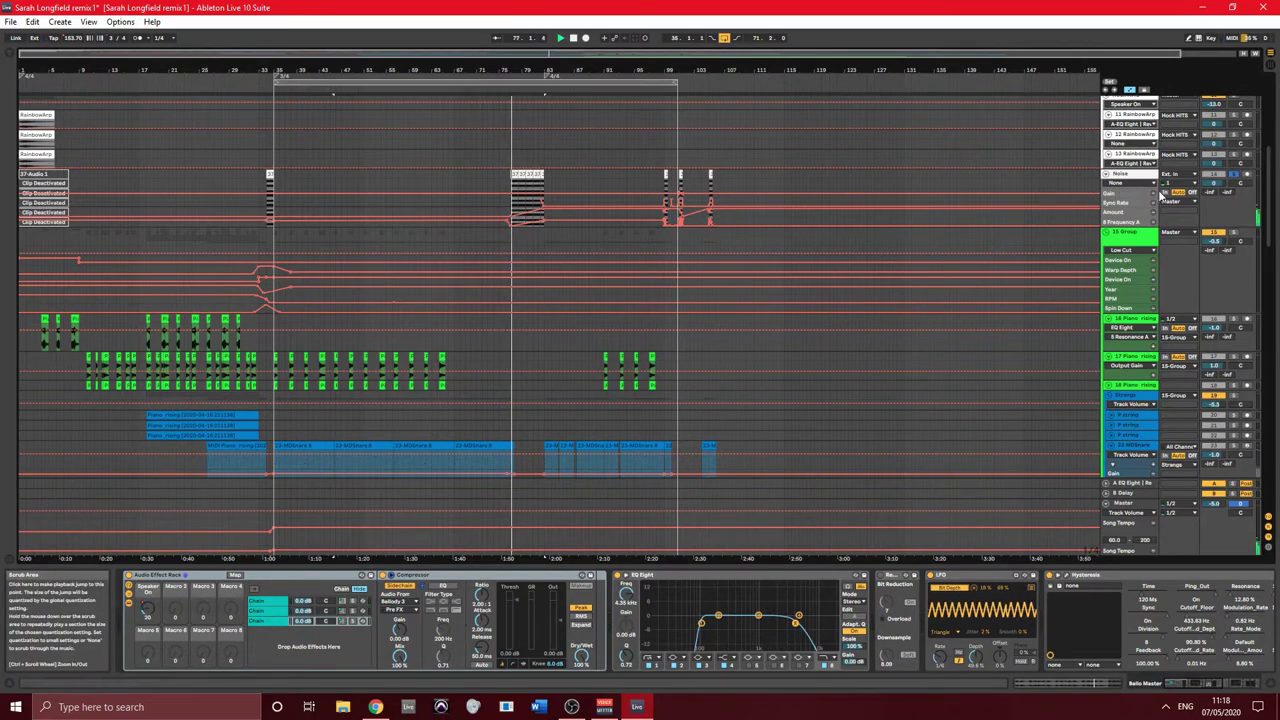
{"action": "left_click", "coordinate": [1121, 197]}
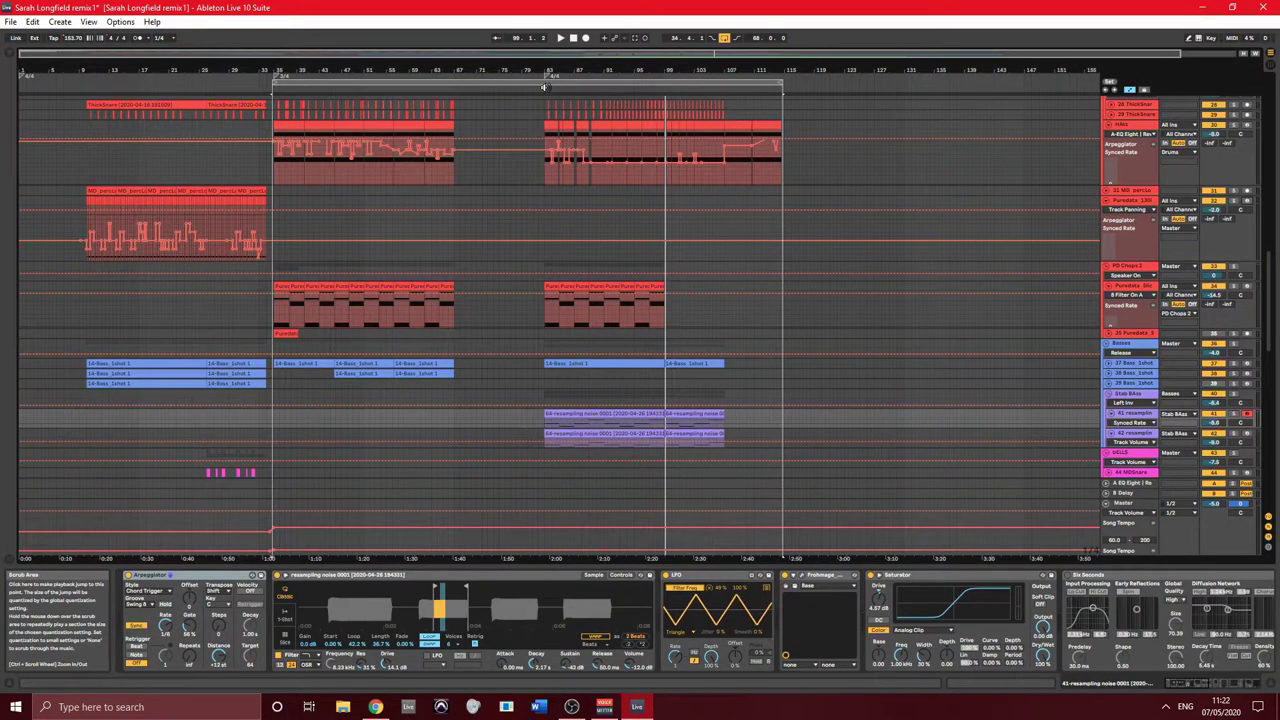
- Play the full mix from bar 83 while looking over the strings, drum, Puredata, bass and bell tracks
{"action": "left_click", "coordinate": [544, 87]}
{"action": "scroll", "coordinate": [1248, 368], "scroll_direction": "up", "scroll_amount": 3}
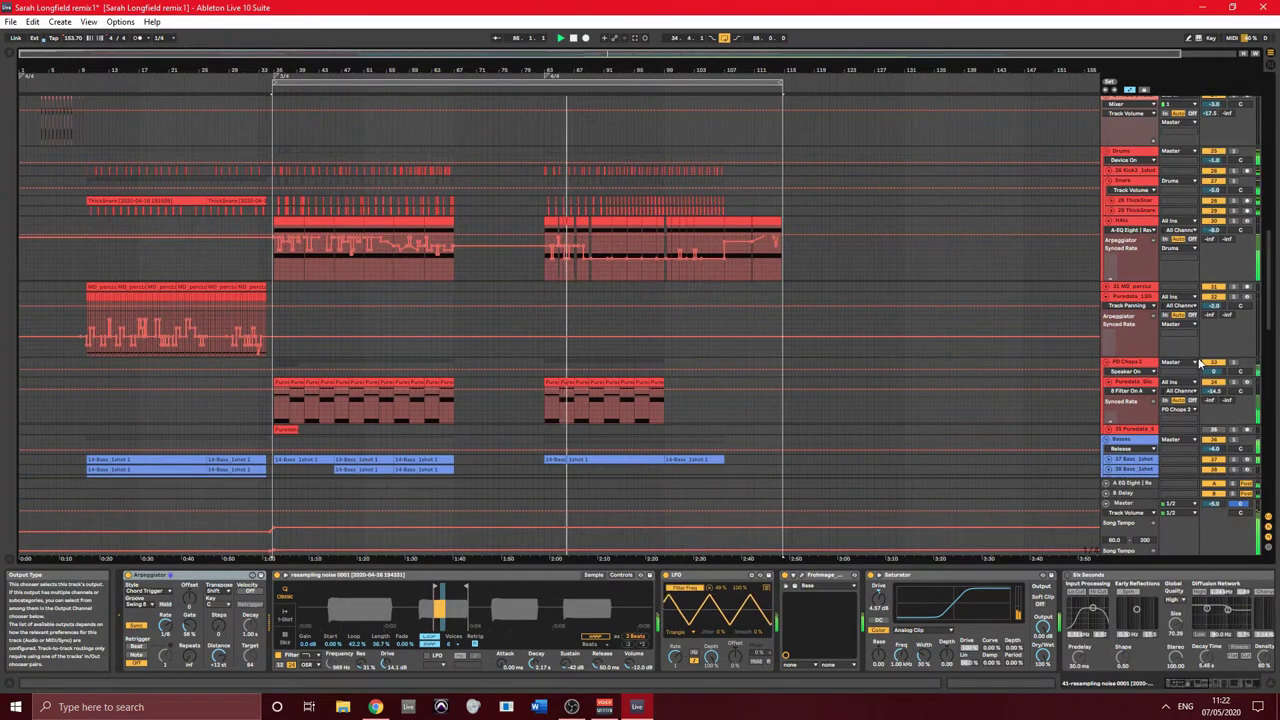
{"action": "scroll", "coordinate": [1200, 362], "scroll_direction": "down", "scroll_amount": 2}
{"action": "scroll", "coordinate": [1205, 362], "scroll_direction": "up", "scroll_amount": 3}
{"action": "scroll", "coordinate": [1205, 362], "scroll_direction": "up", "scroll_amount": 3}
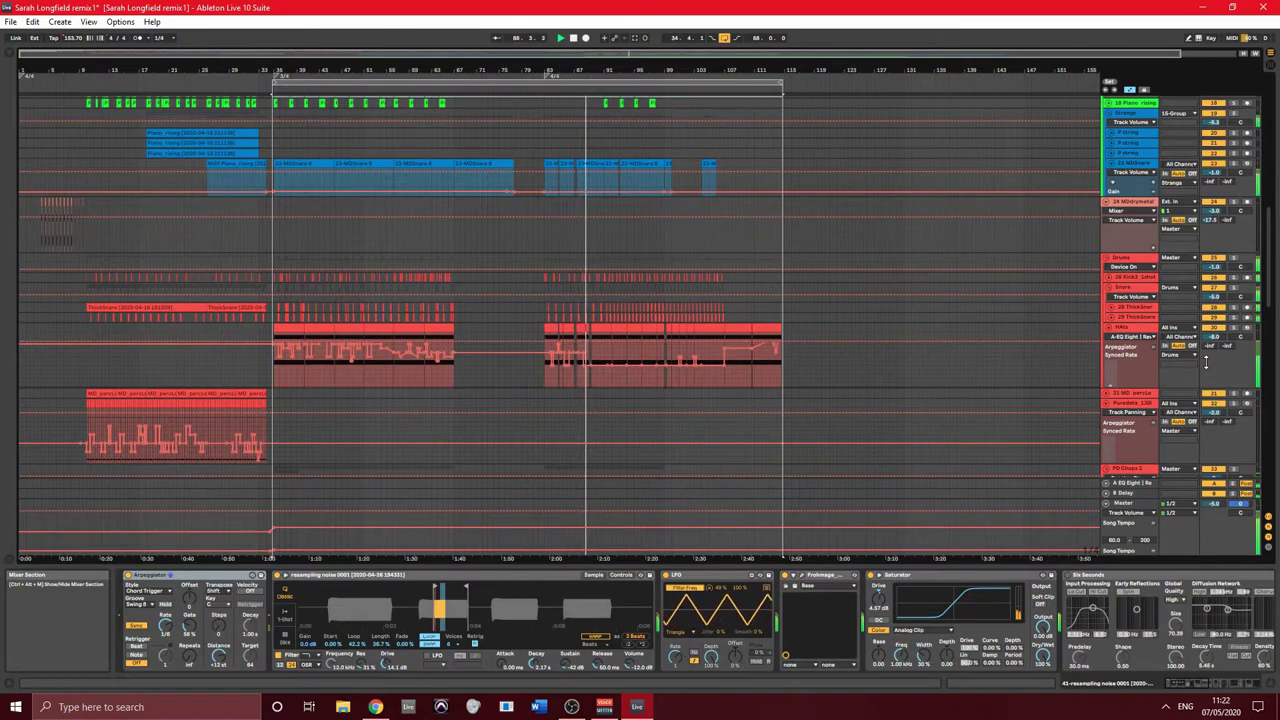
{"action": "scroll", "coordinate": [1205, 362], "scroll_direction": "up", "scroll_amount": 2}
{"action": "scroll", "coordinate": [1207, 365], "scroll_direction": "down", "scroll_amount": 2}
{"action": "scroll", "coordinate": [1207, 365], "scroll_direction": "down", "scroll_amount": 5}
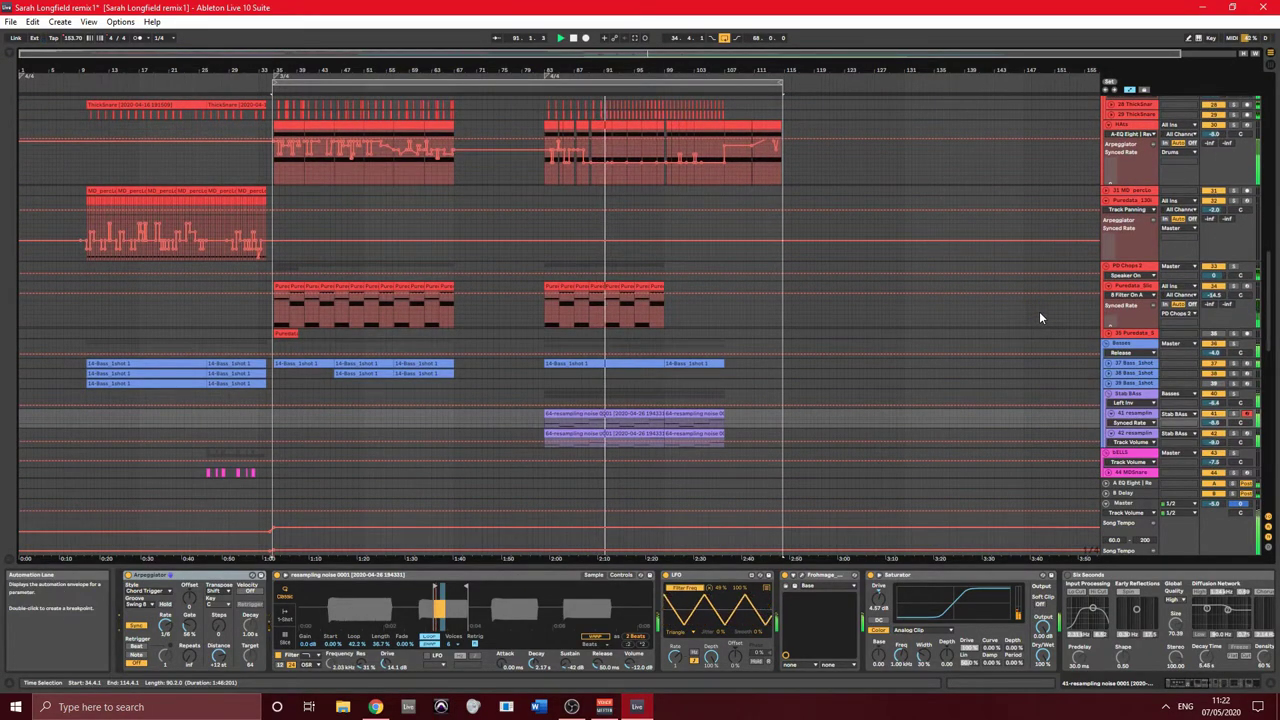
{"action": "scroll", "coordinate": [1039, 318], "scroll_direction": "down", "scroll_amount": 1}
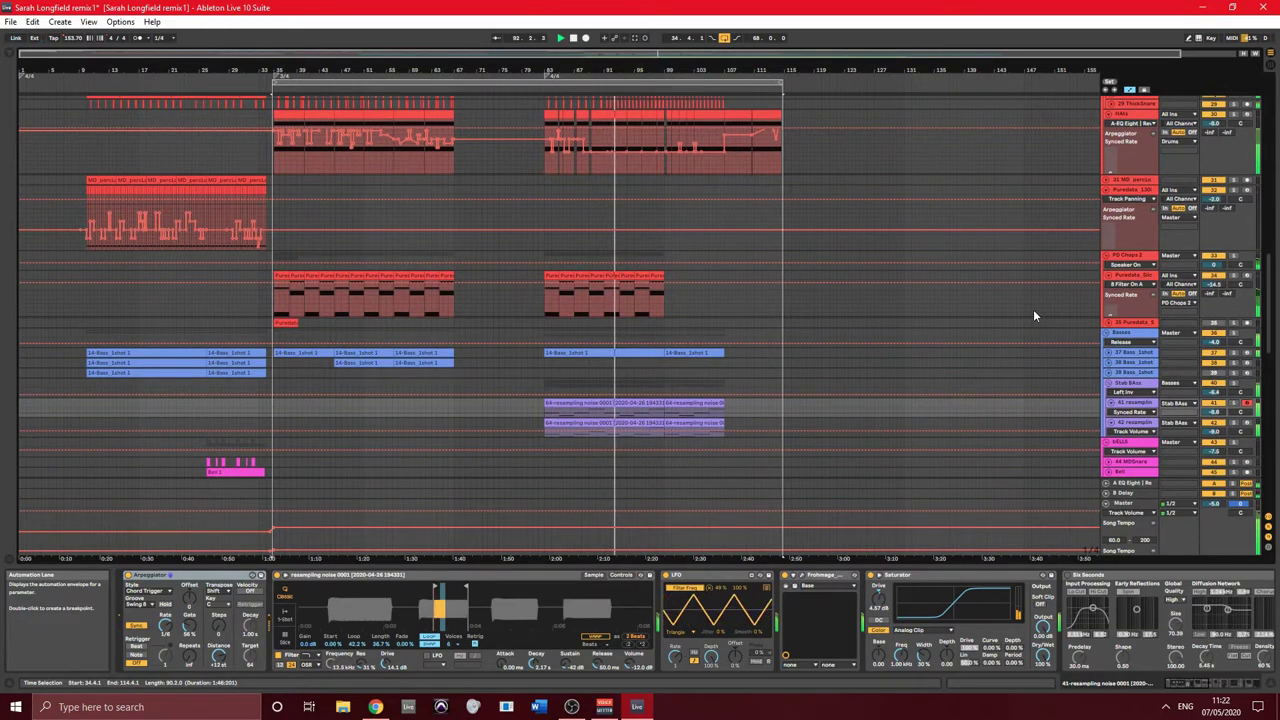
{"action": "scroll", "coordinate": [1034, 316], "scroll_direction": "down", "scroll_amount": 4}
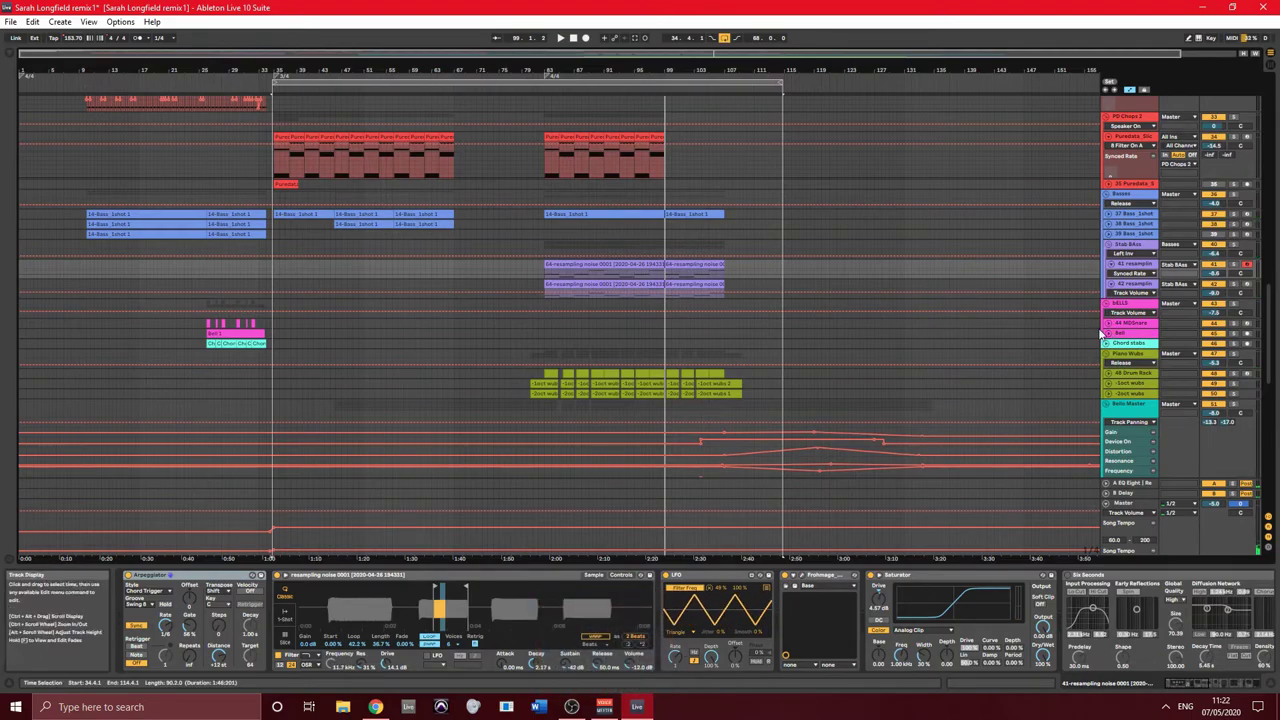
- Solo, unfold and activate the Chord Chops group holding the 76 Drum Rack track, and play that track while viewing its device chain
{"action": "scroll", "coordinate": [1094, 332], "scroll_direction": "down", "scroll_amount": 5}
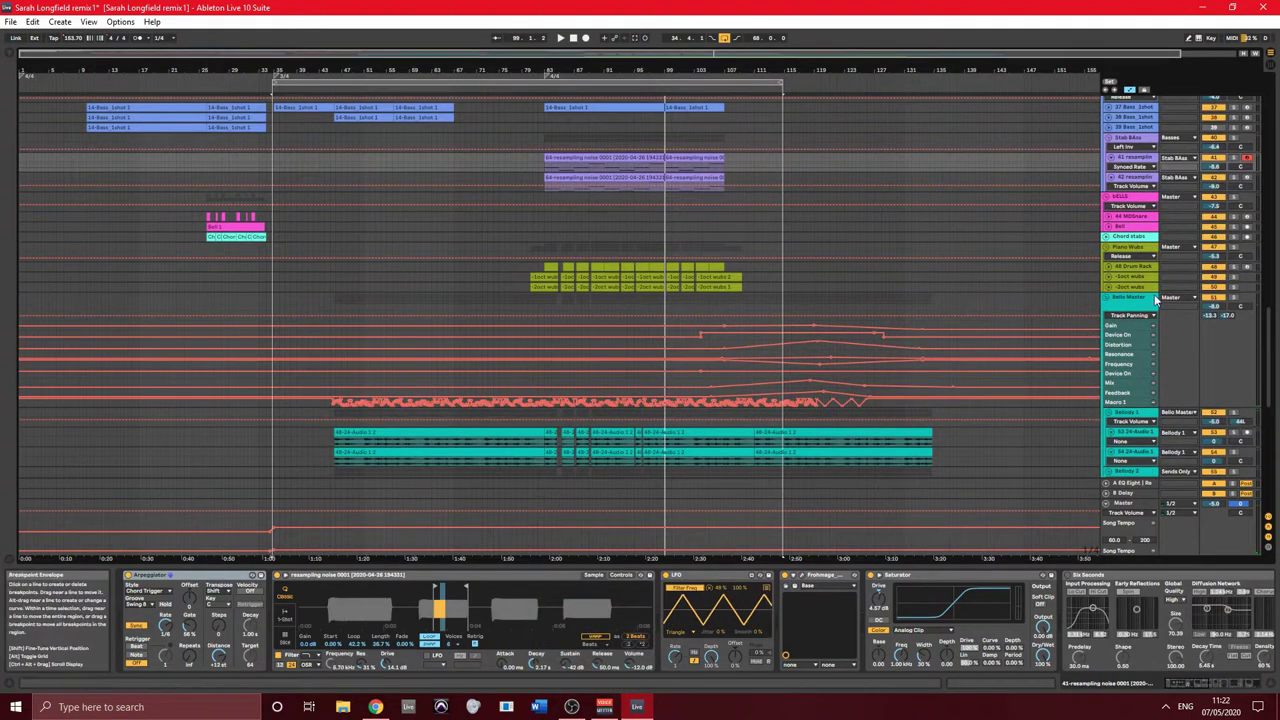
{"action": "scroll", "coordinate": [1145, 305], "scroll_direction": "down", "scroll_amount": 4}
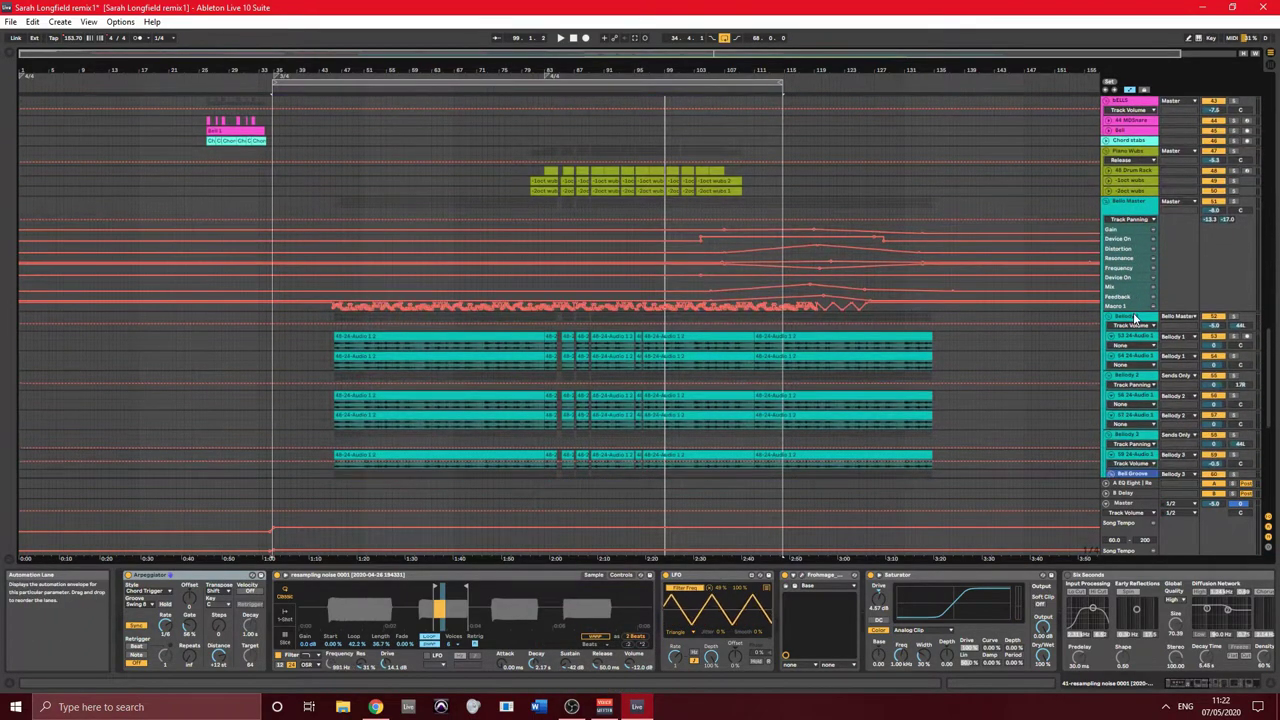
{"action": "scroll", "coordinate": [1135, 318], "scroll_direction": "down", "scroll_amount": 15}
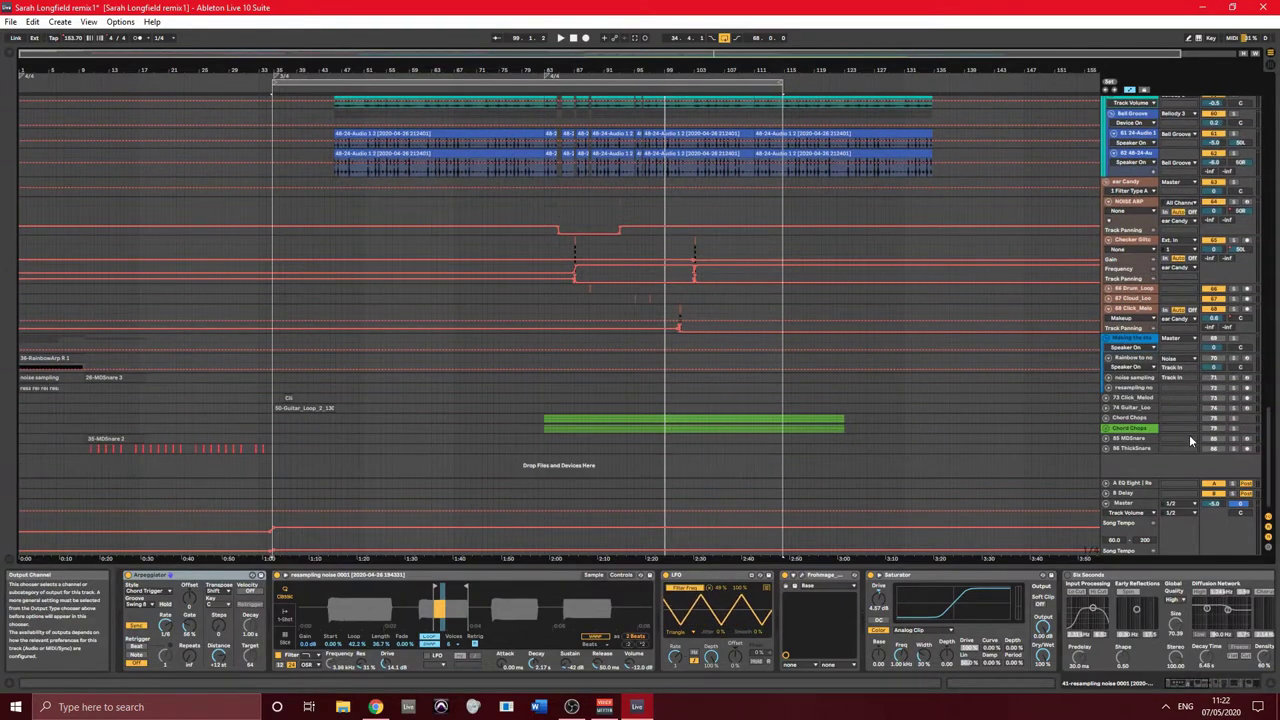
{"action": "left_click", "coordinate": [1238, 420]}
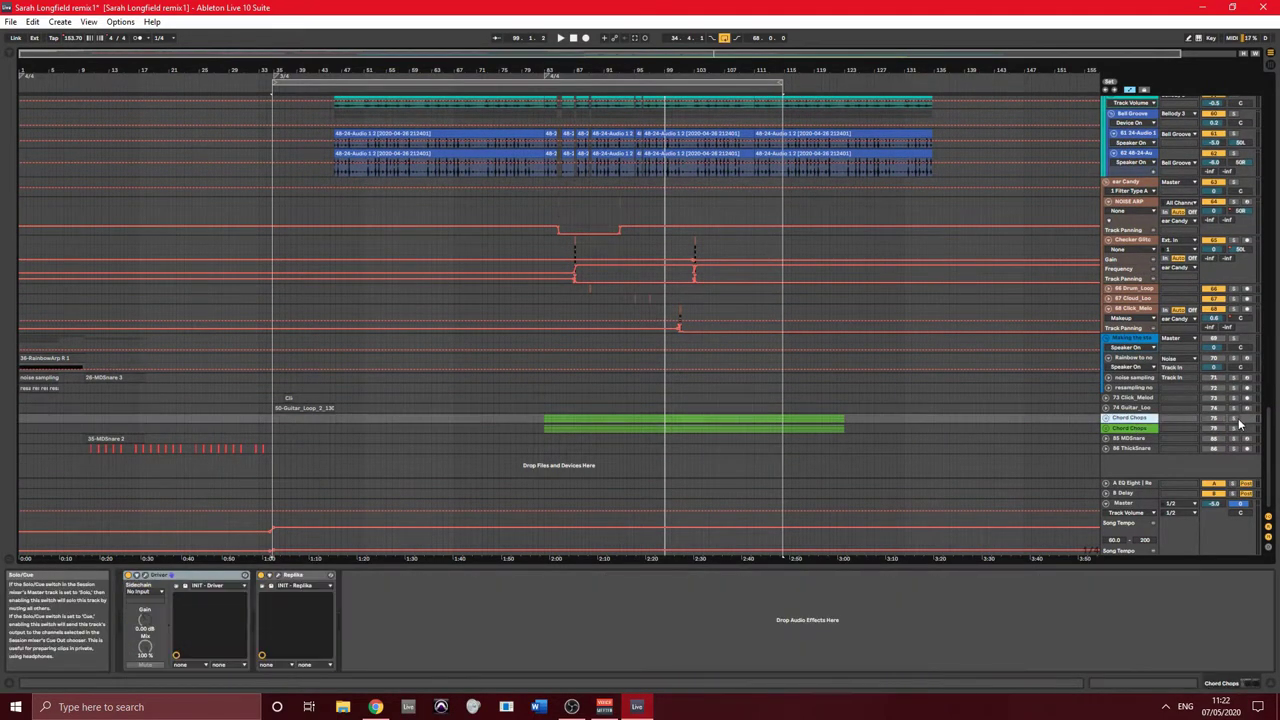
{"action": "left_click", "coordinate": [1107, 418]}
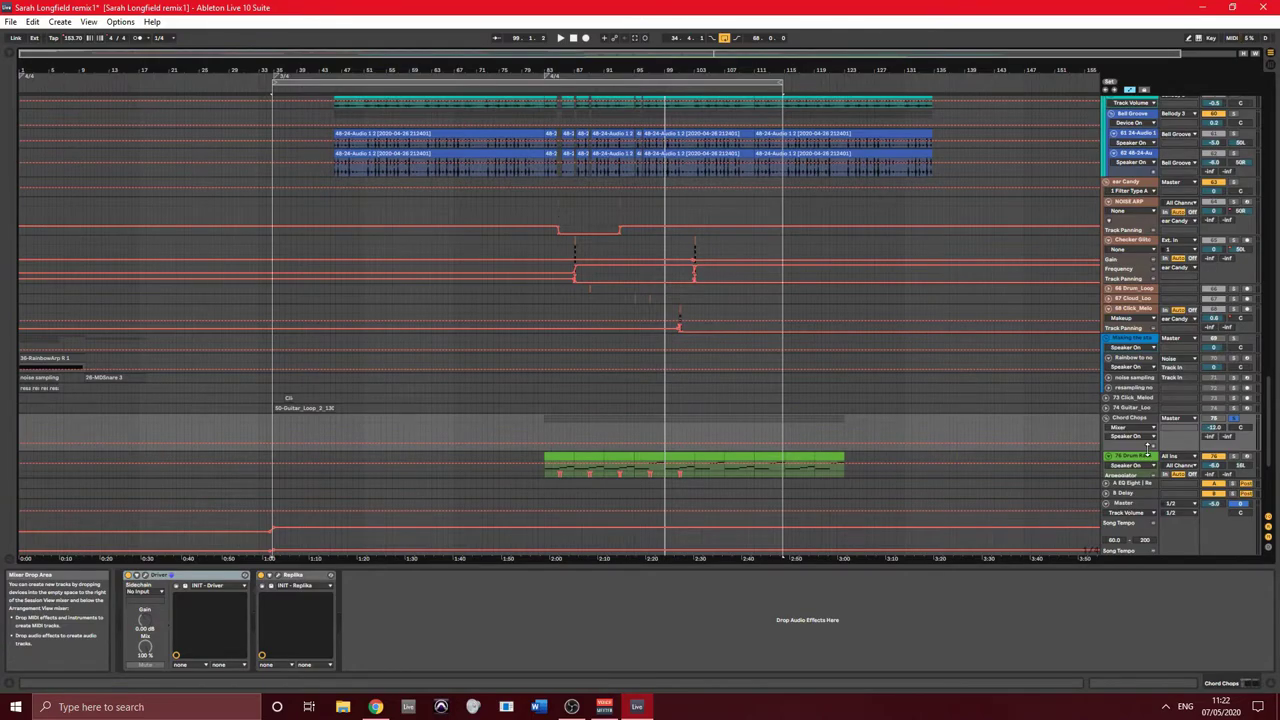
{"action": "left_click", "coordinate": [1211, 419]}
{"action": "scroll", "coordinate": [720, 396], "scroll_direction": "down", "scroll_amount": 4}
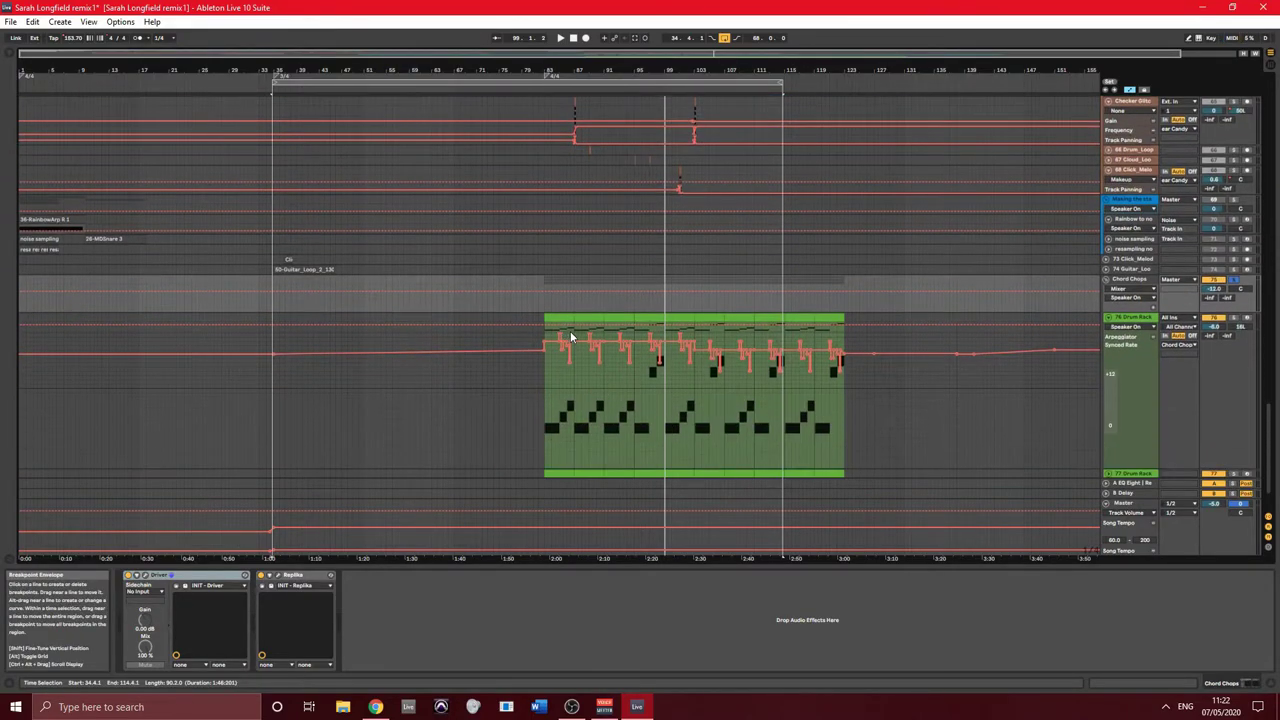
{"action": "left_click", "coordinate": [562, 320]}
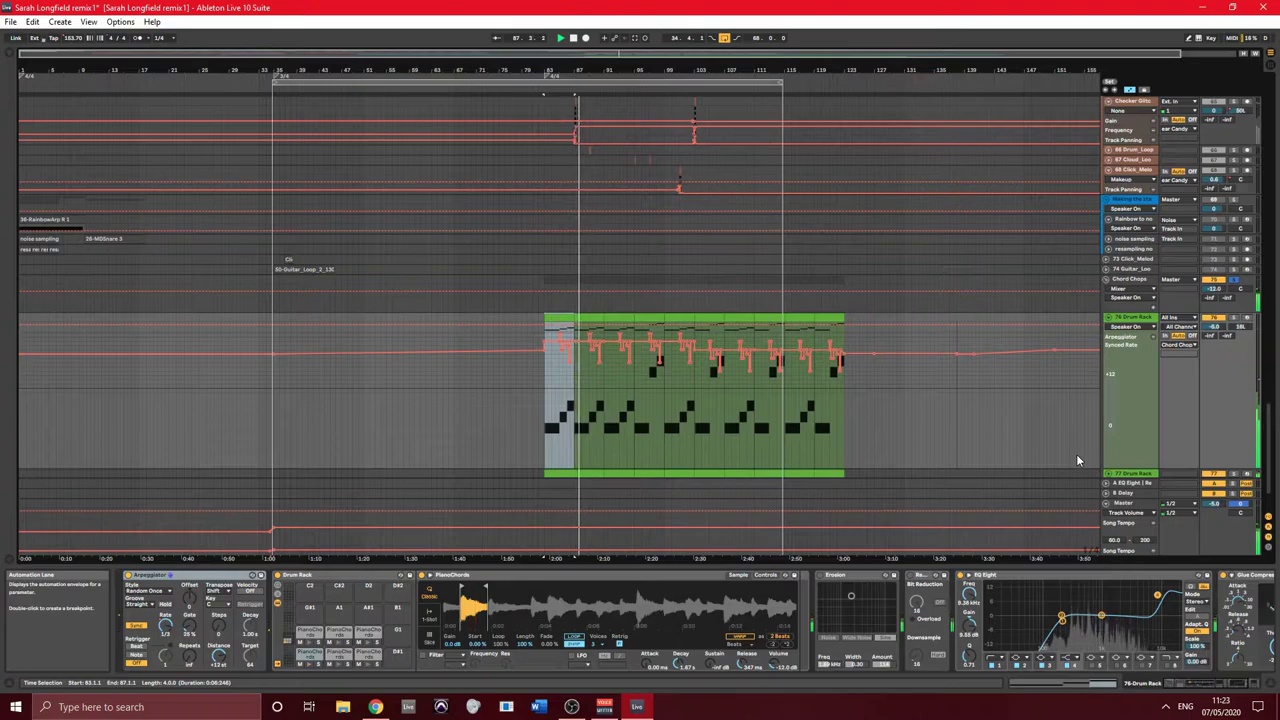
- Deactivate the 76 Drum Rack track, collapse its Chord Chops group and return to the bells and Piano Wubs groups
{"action": "left_click", "coordinate": [1213, 318]}
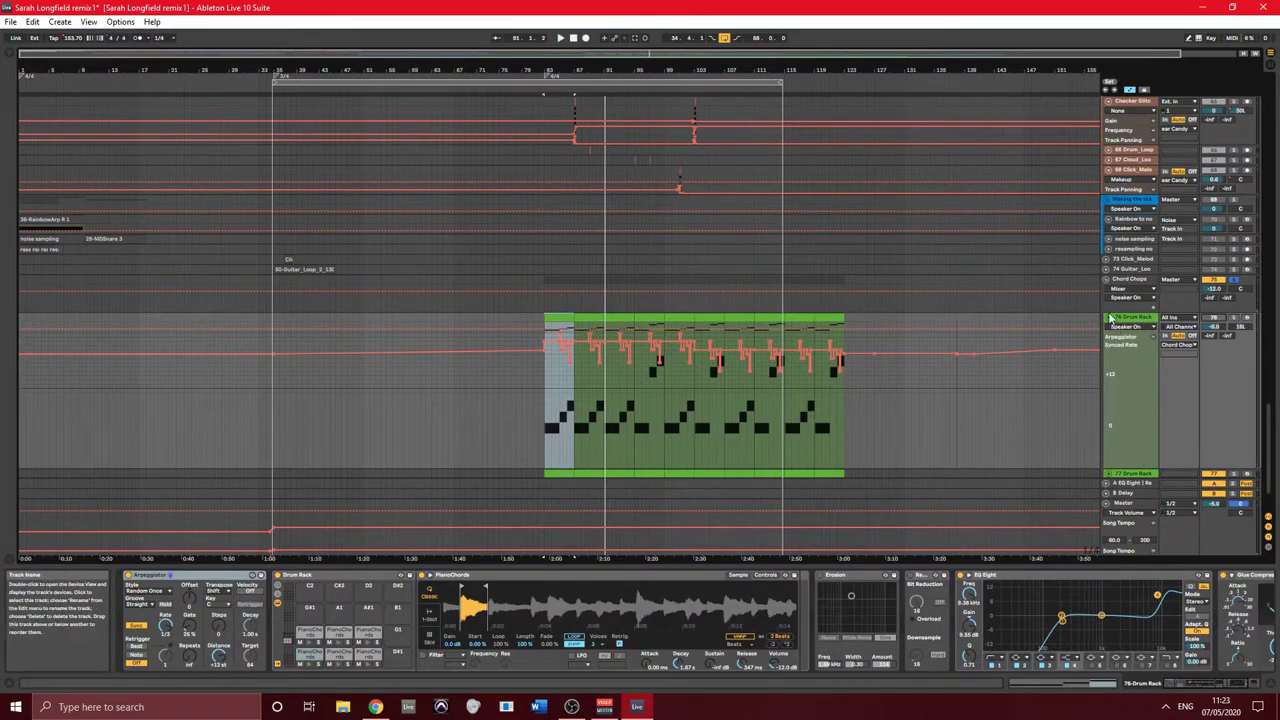
{"action": "left_click", "coordinate": [1106, 280]}
{"action": "scroll", "coordinate": [723, 266], "scroll_direction": "up", "scroll_amount": 7}
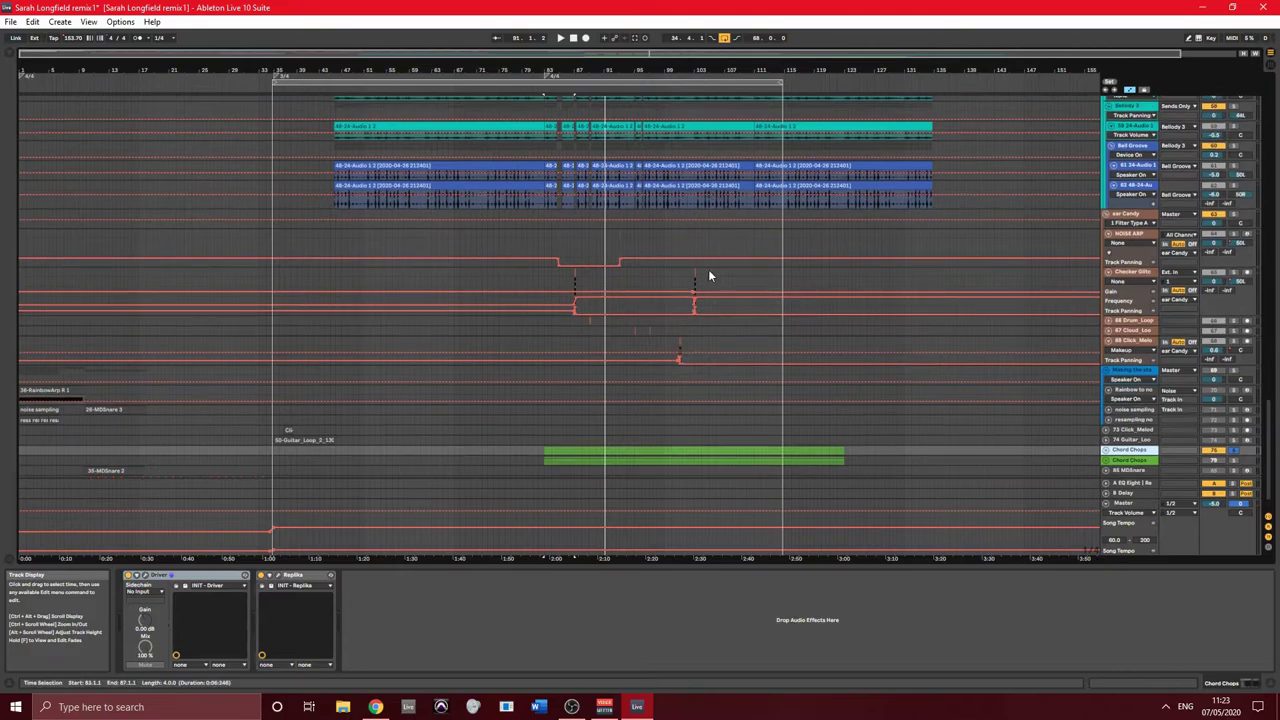
{"action": "scroll", "coordinate": [718, 286], "scroll_direction": "up", "scroll_amount": 8}
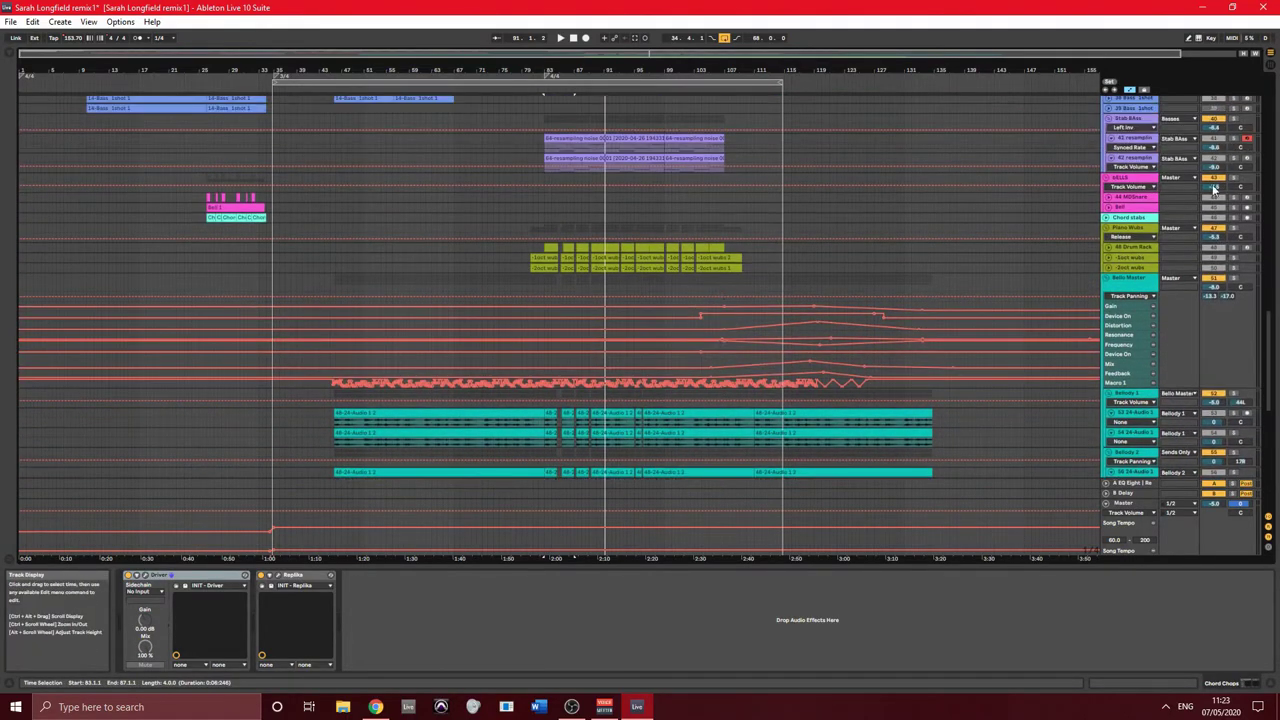
- Unfold the 48 Drum Rack track in the Piano Wubs group and view its first clip's notes and its device chain
{"action": "left_click", "coordinate": [1122, 246]}
{"action": "left_click", "coordinate": [1107, 246]}
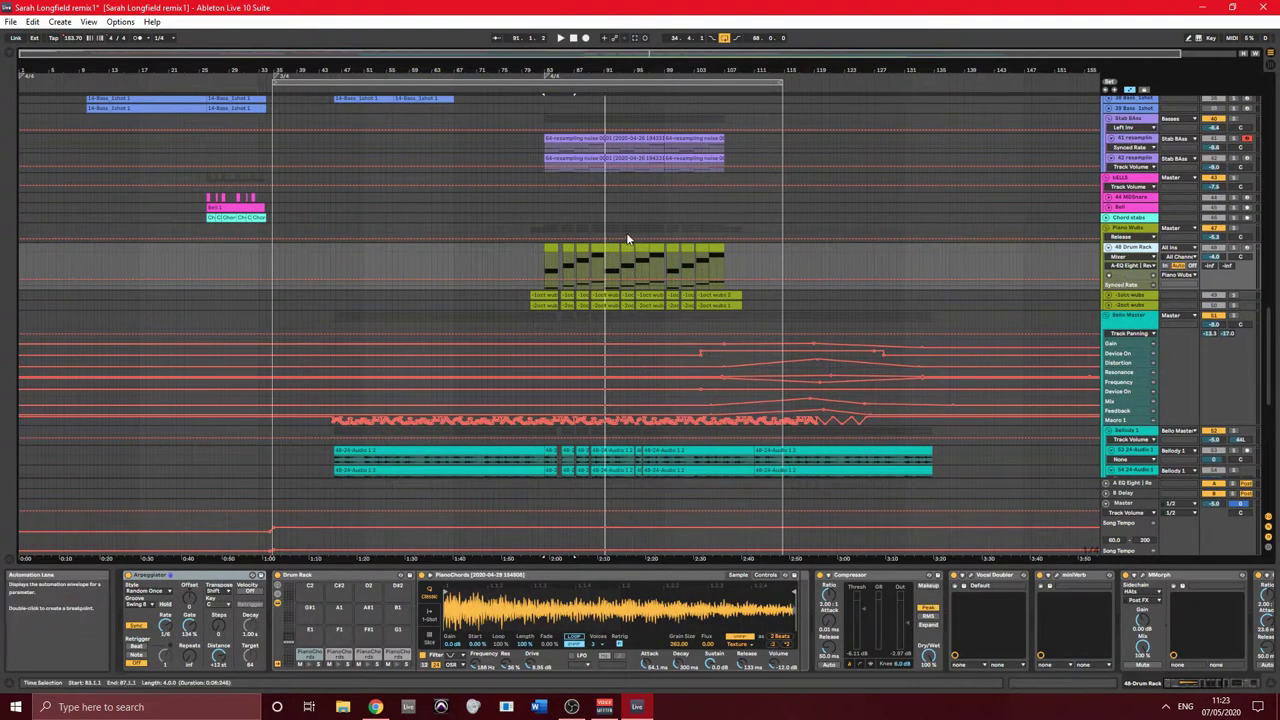
{"action": "left_click", "coordinate": [551, 248]}
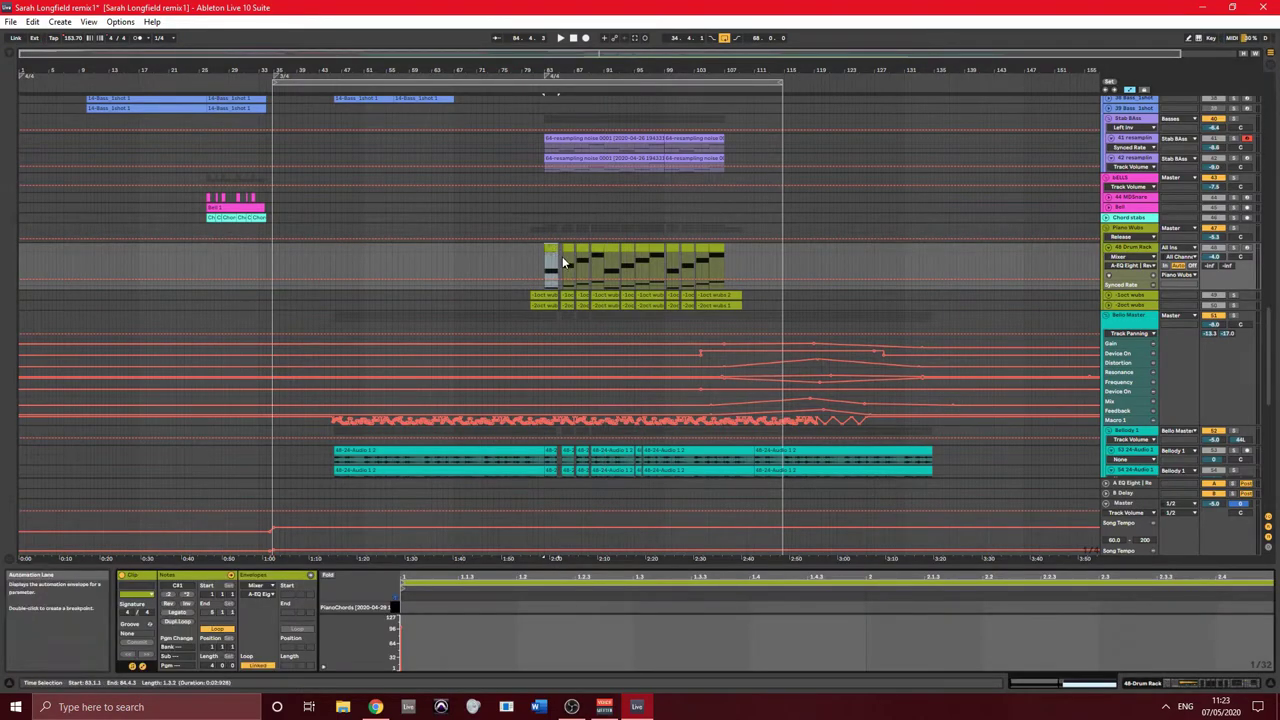
{"action": "left_click", "coordinate": [1134, 248]}
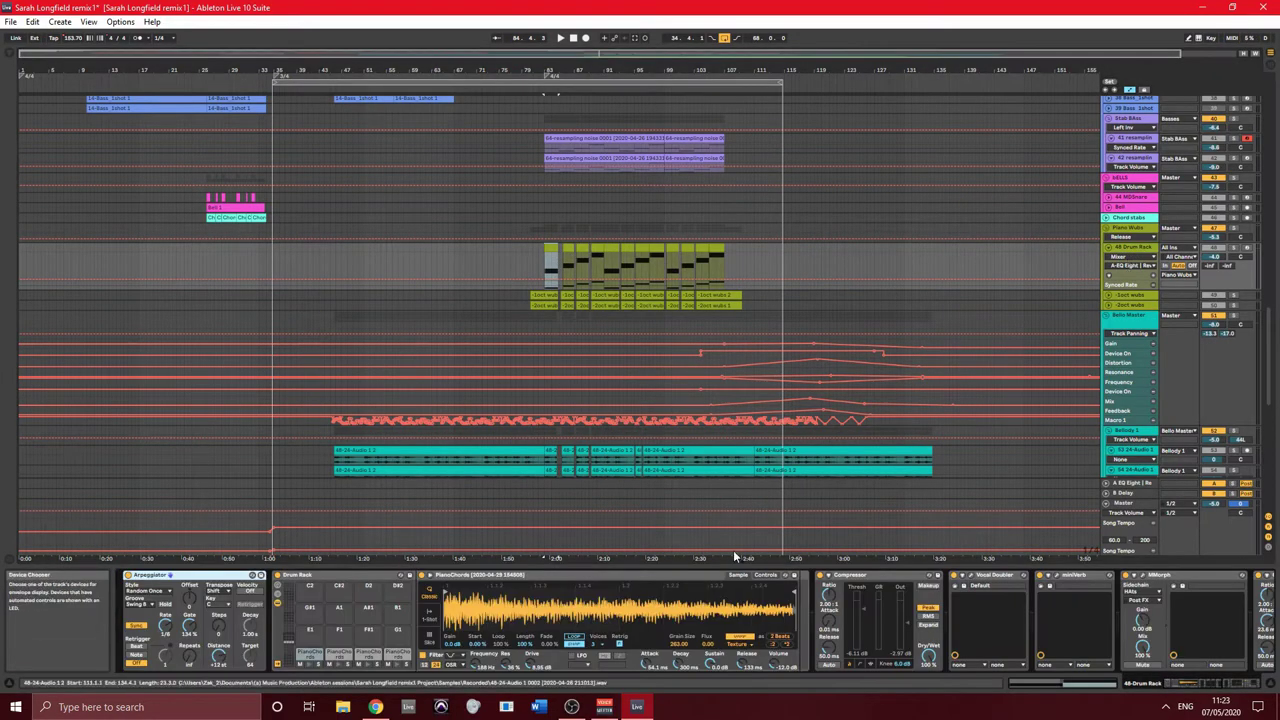
- Preview the Drum Rack's C1 PianoChords pad and play the 48 Drum Rack track soloed from bar 83
{"action": "left_click", "coordinate": [307, 666]}
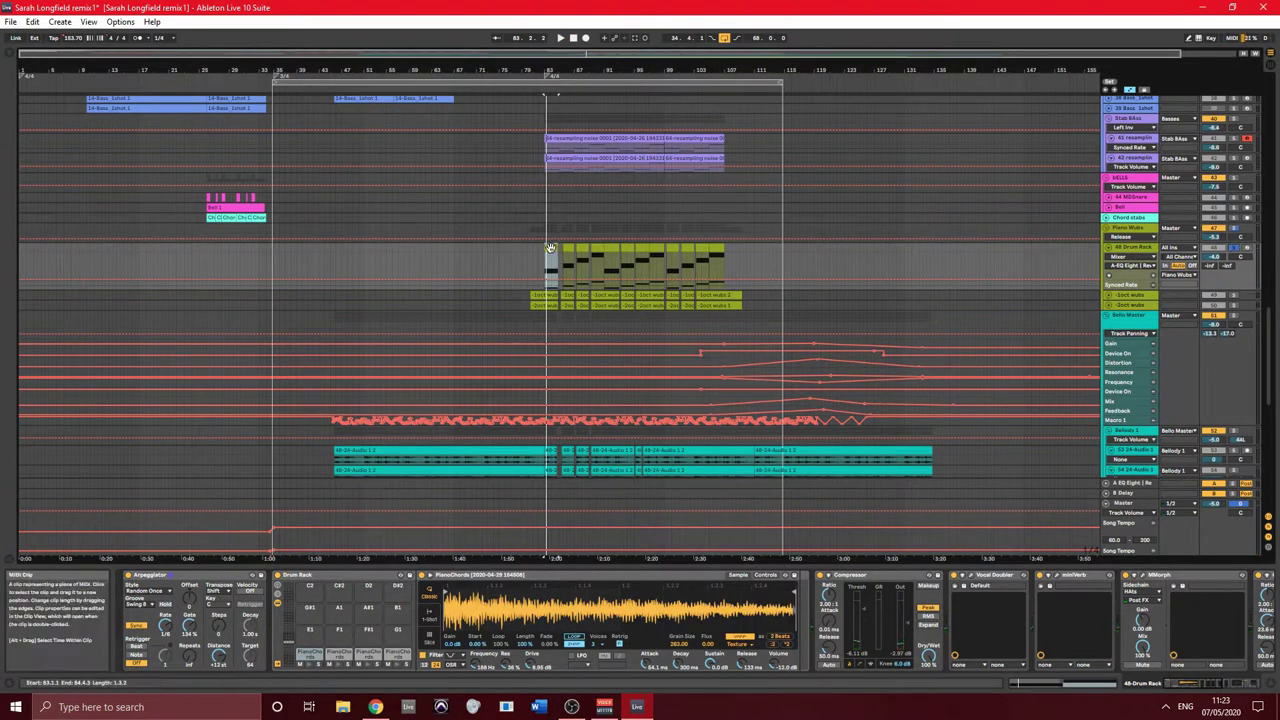
{"action": "key", "text": "space"}
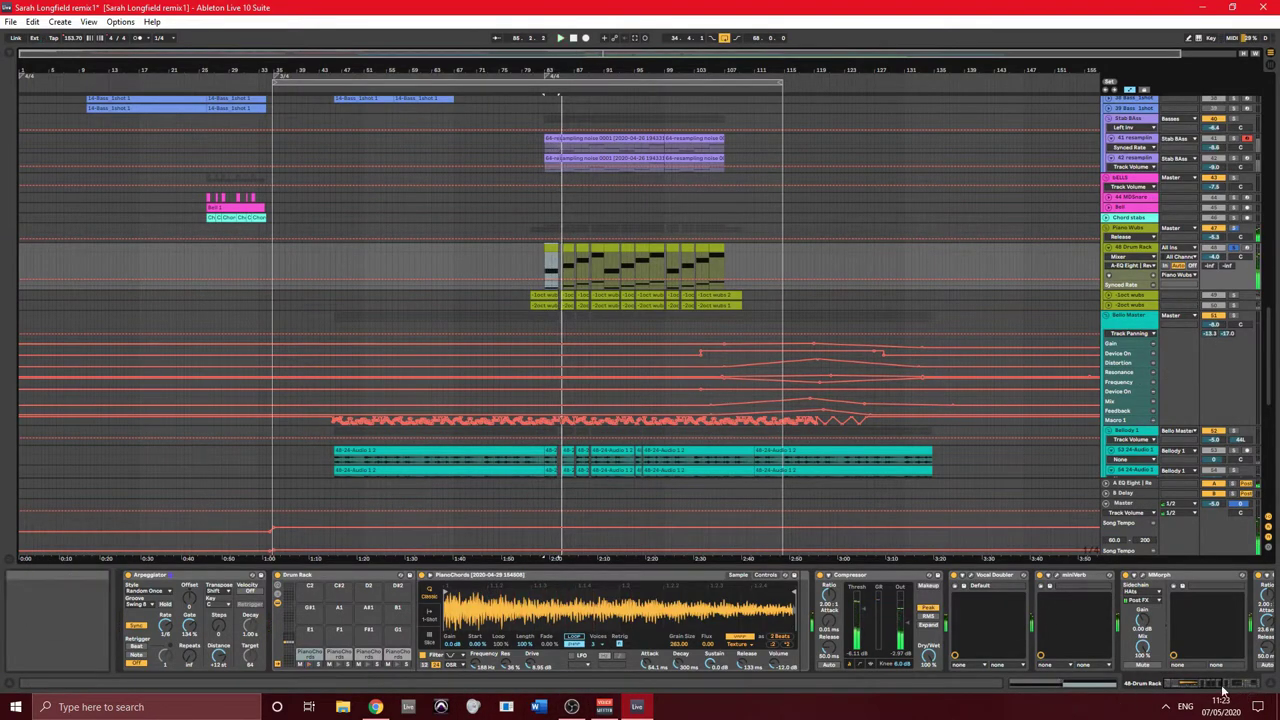
{"action": "key", "text": "space"}
- Deactivate the 48 Drum Rack track's effects: bit reduction, Gate, EQ Eight, both Compressors, MMorph, miniVerb and Vocal Doubler
{"action": "left_click_drag", "start_coordinate": [1209, 686], "coordinate": [1250, 691]}
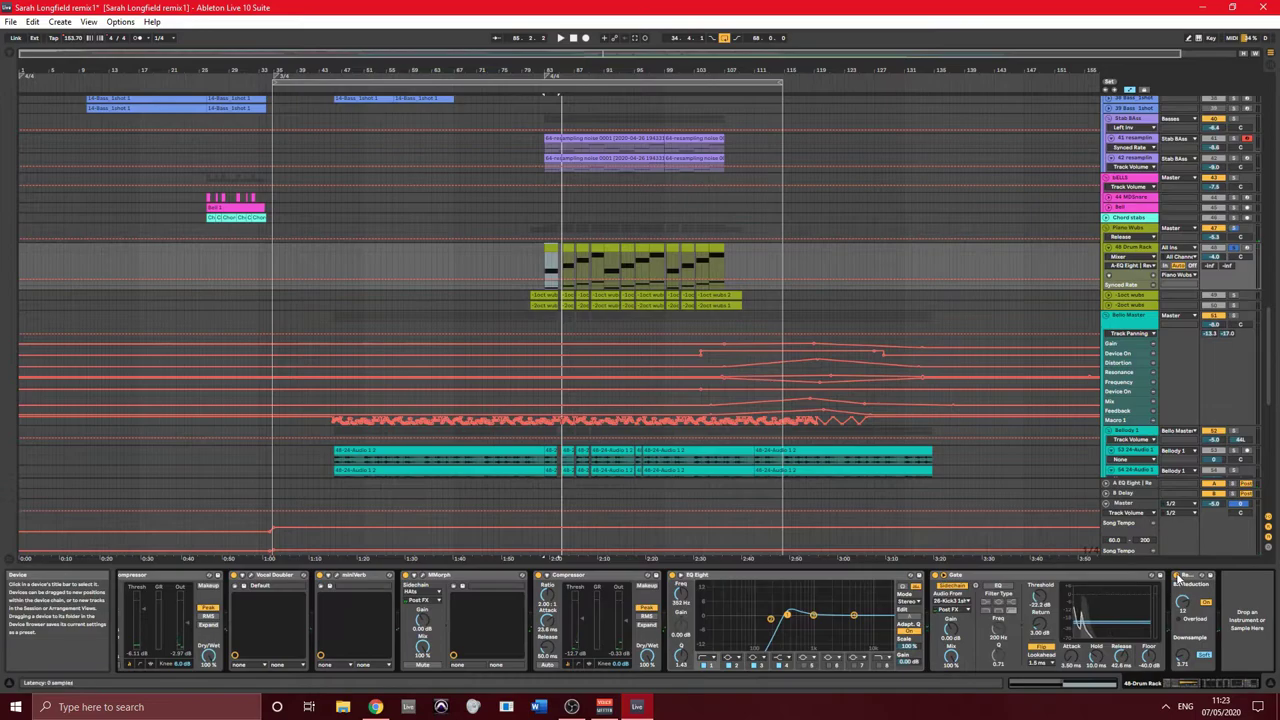
{"action": "left_click", "coordinate": [1177, 576]}
{"action": "left_click", "coordinate": [940, 576]}
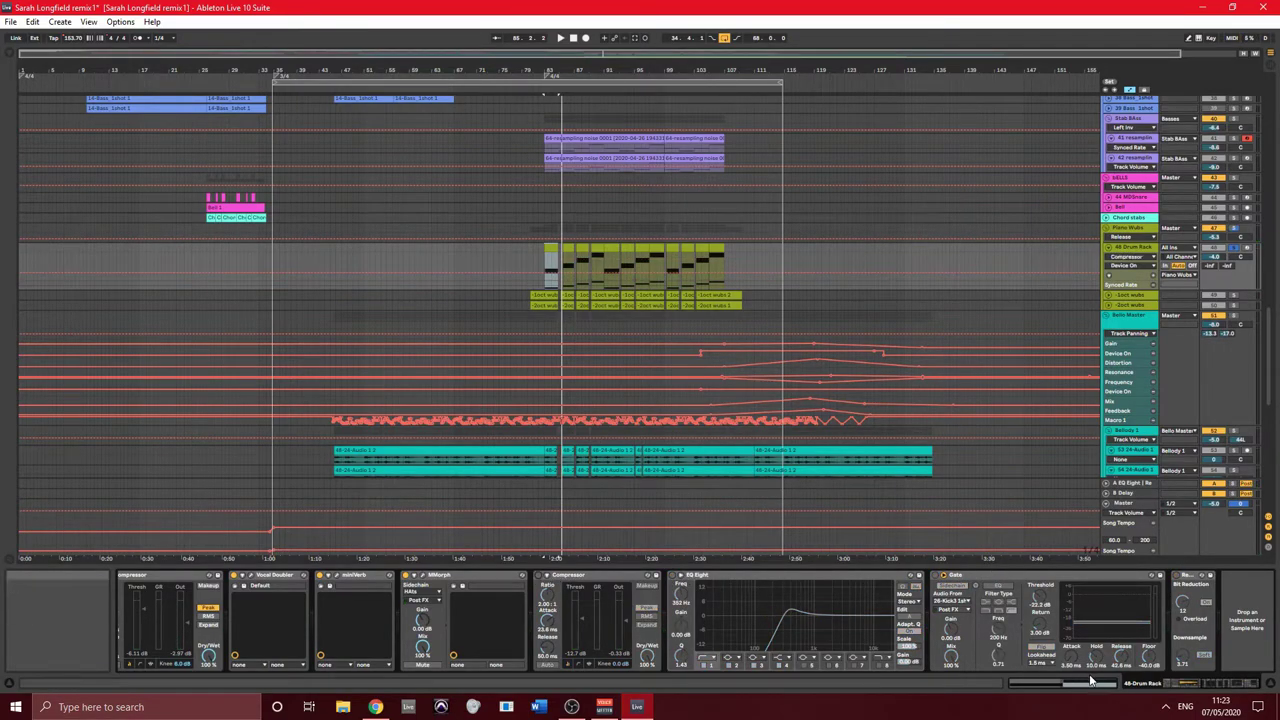
{"action": "left_click", "coordinate": [1203, 687]}
{"action": "left_click_drag", "start_coordinate": [1203, 690], "coordinate": [1199, 689]}
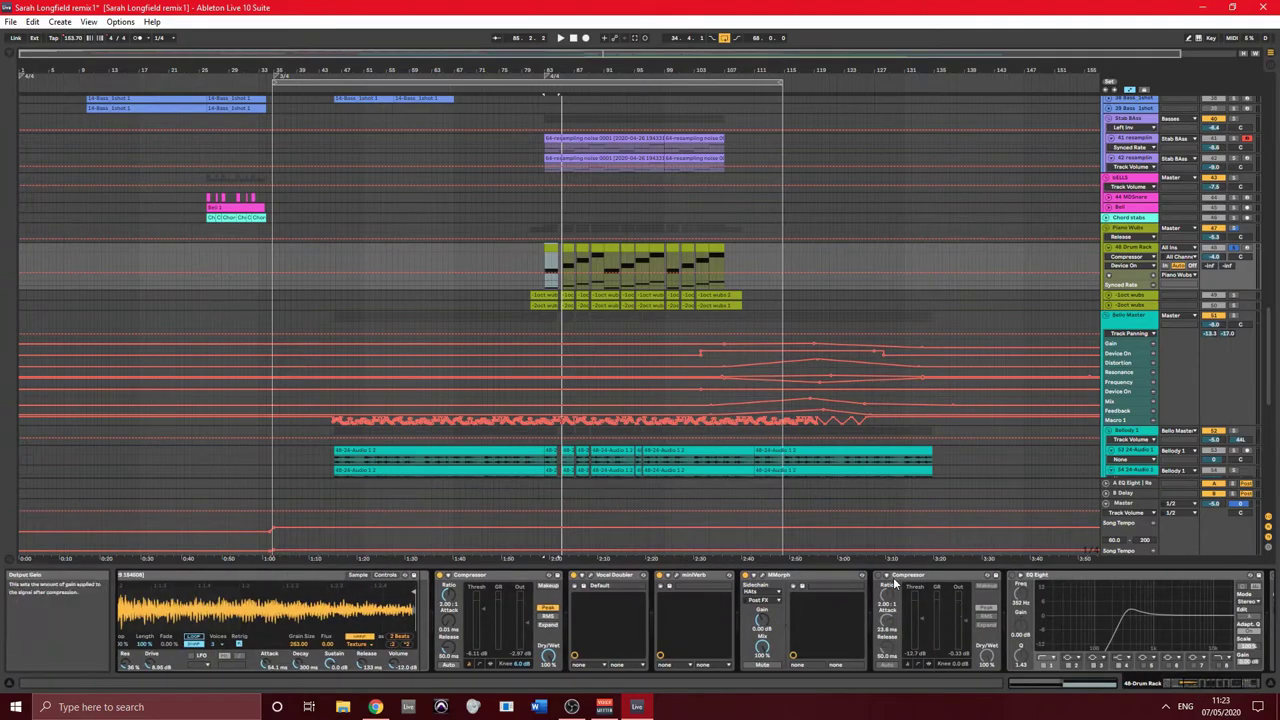
{"action": "left_click", "coordinate": [746, 576]}
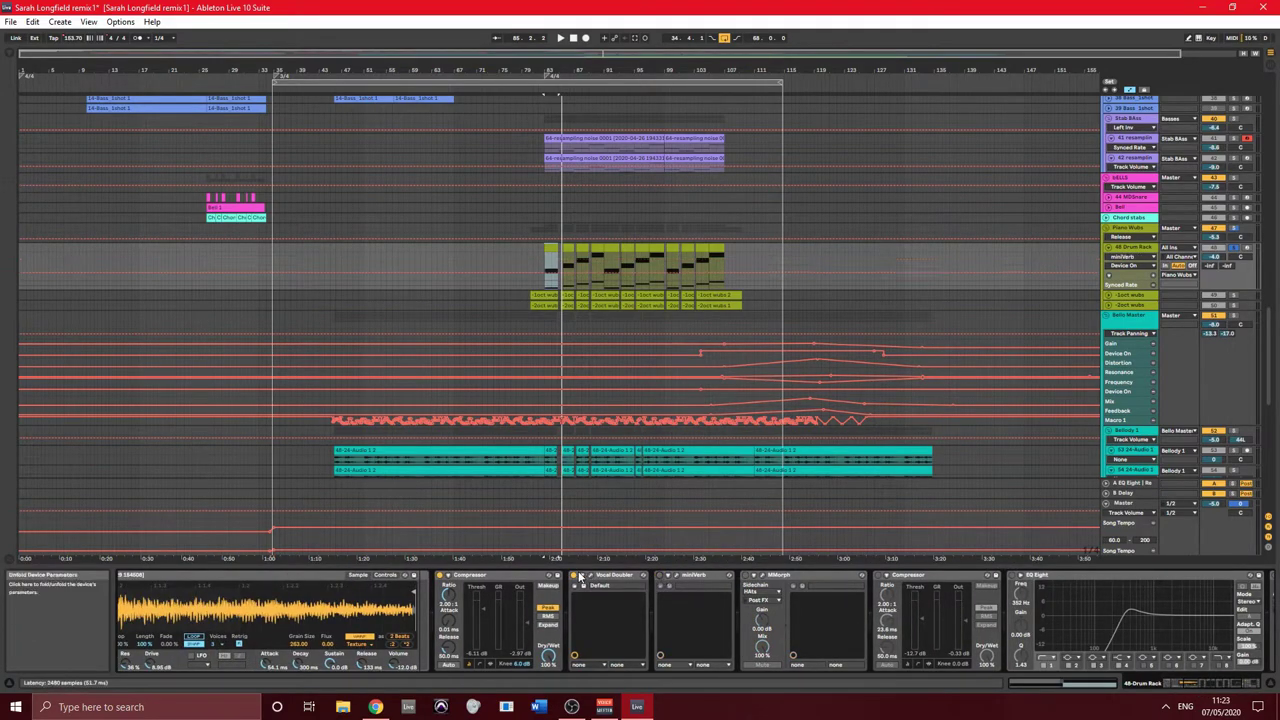
- Preview the dry Drum Rack pads, check the PianoChords sampler's transposition in 1-Shot mode and return it to Classic mode
{"action": "left_click", "coordinate": [1199, 690]}
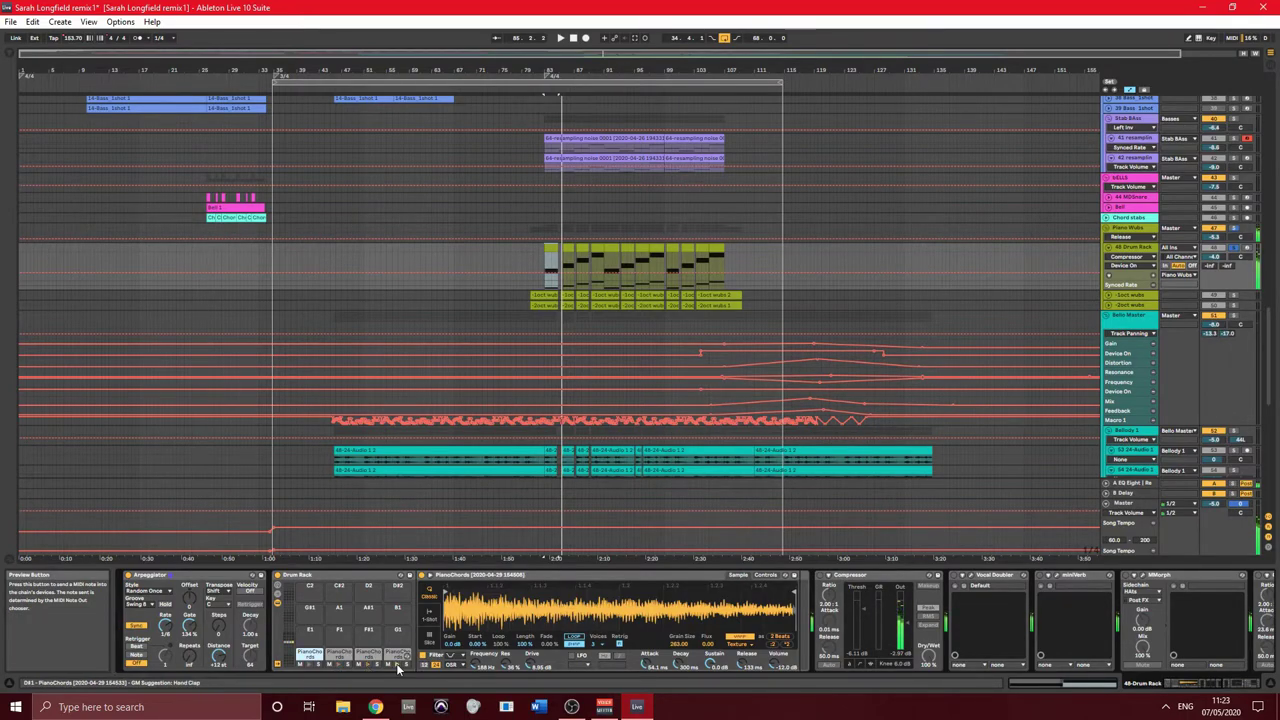
{"action": "left_click", "coordinate": [432, 614]}
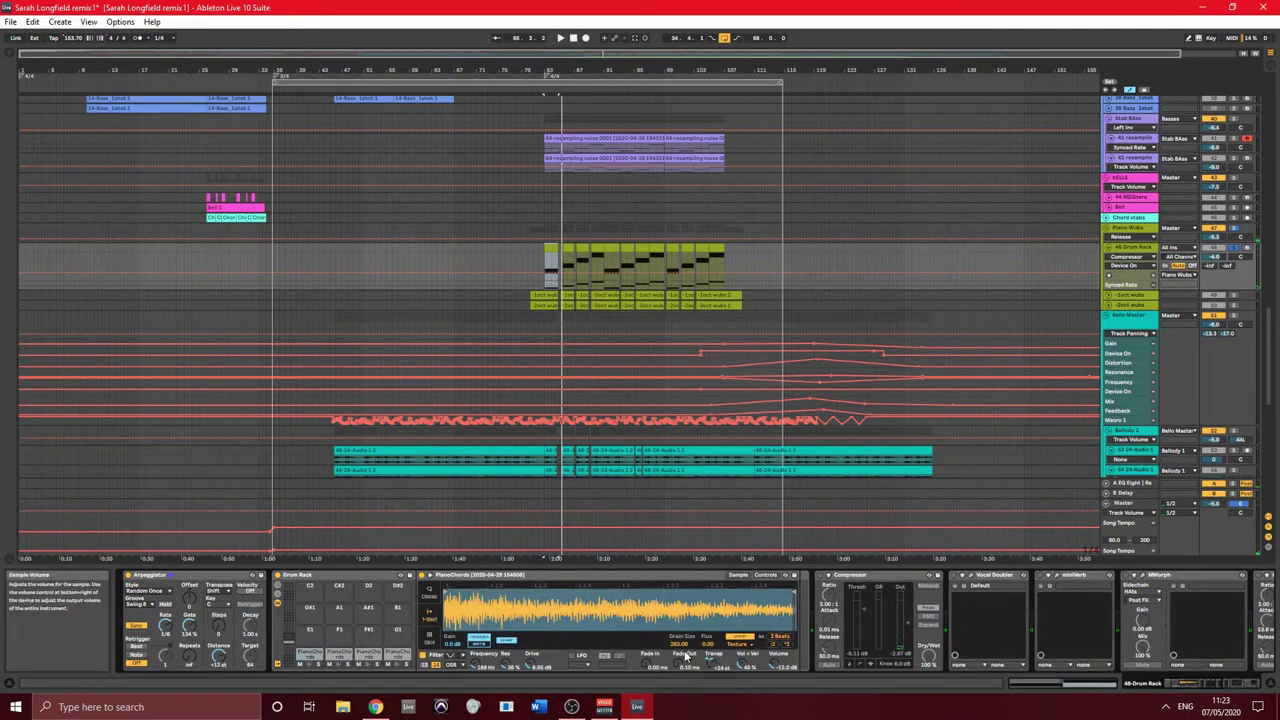
{"action": "left_click_drag", "start_coordinate": [716, 666], "coordinate": [716, 620]}
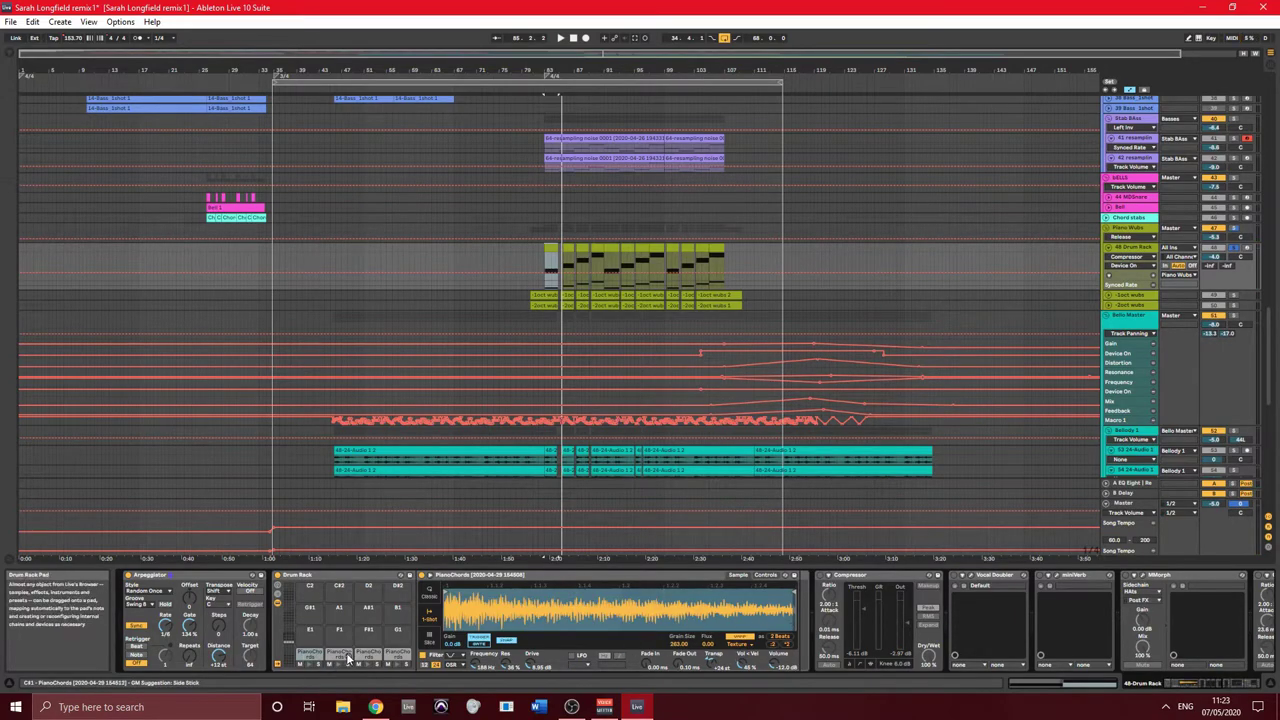
{"action": "left_click", "coordinate": [432, 594]}
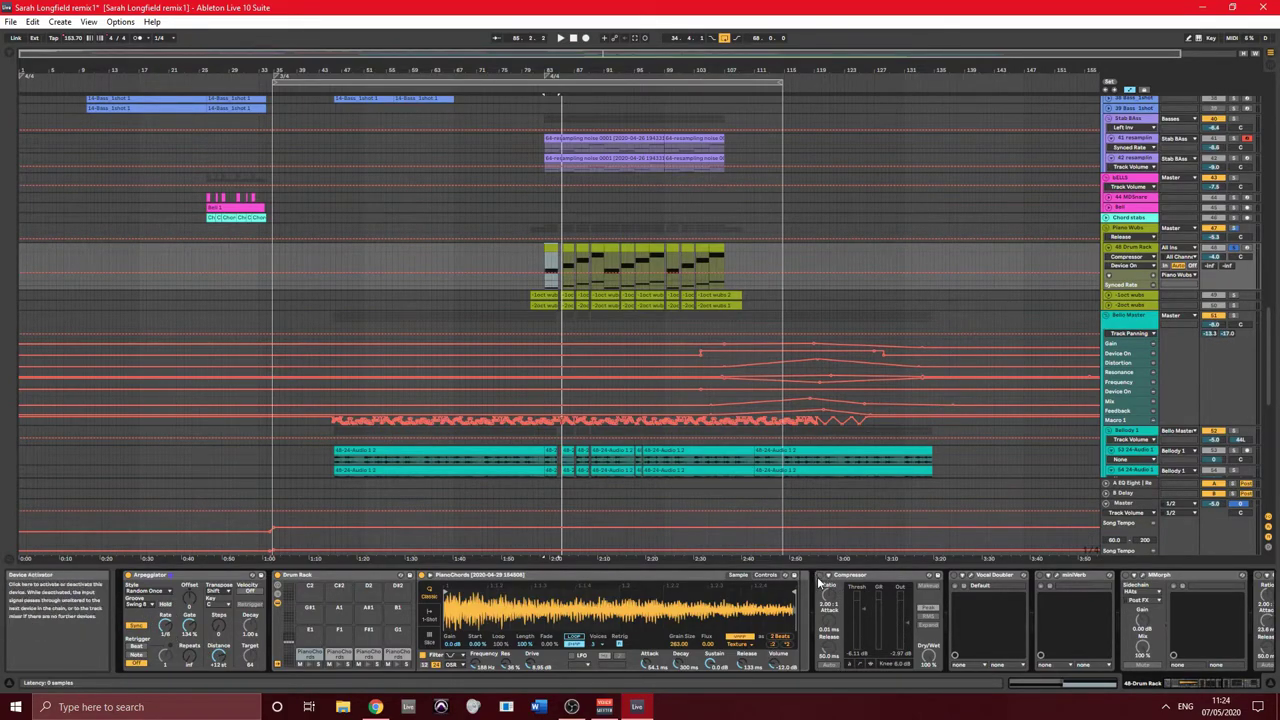
- Reactivate the first Compressor, Vocal Doubler, miniVerb and MMorph while previewing the pads, and open the miniVerb plug-in window
{"action": "left_click", "coordinate": [955, 577]}
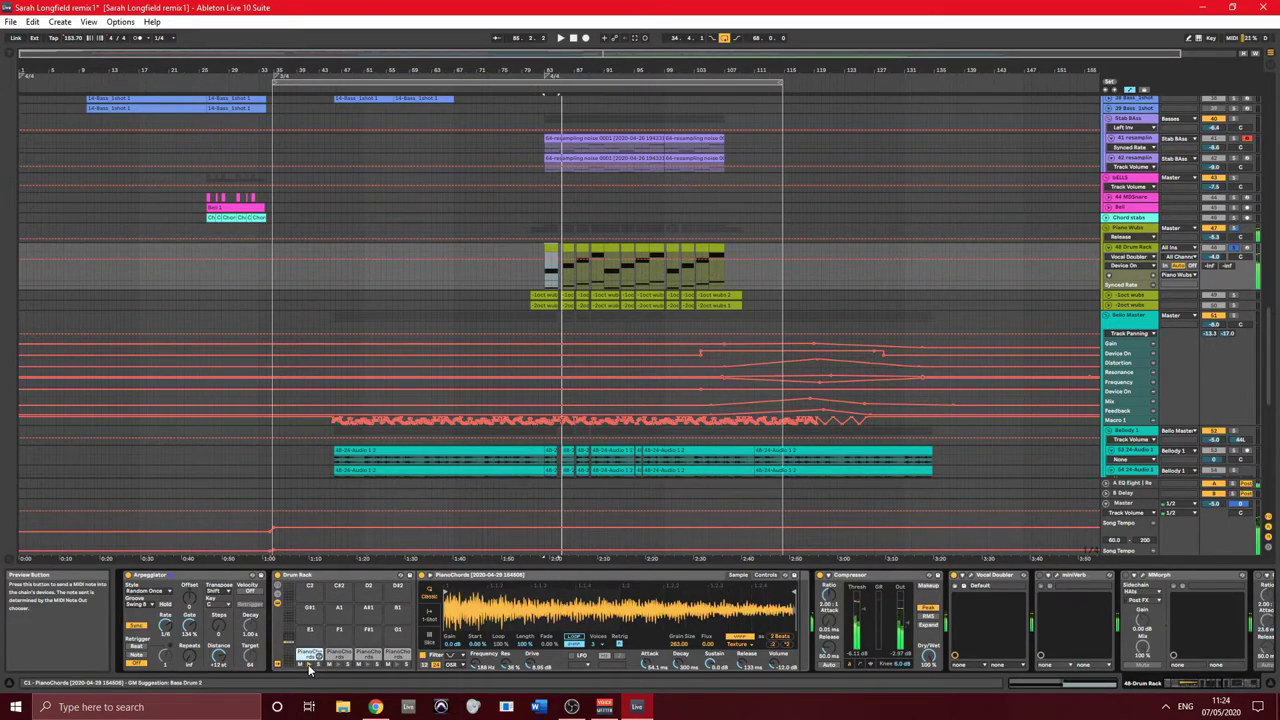
{"action": "left_click", "coordinate": [1040, 576]}
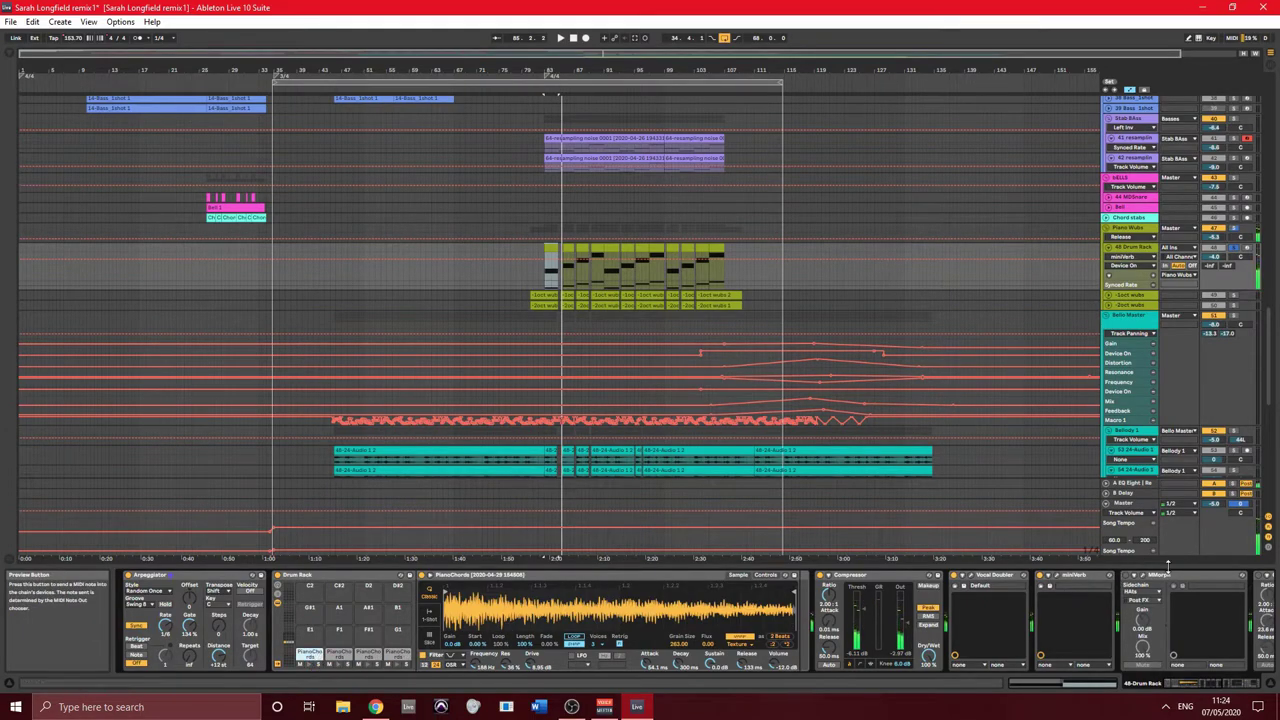
{"action": "left_click", "coordinate": [1057, 578]}
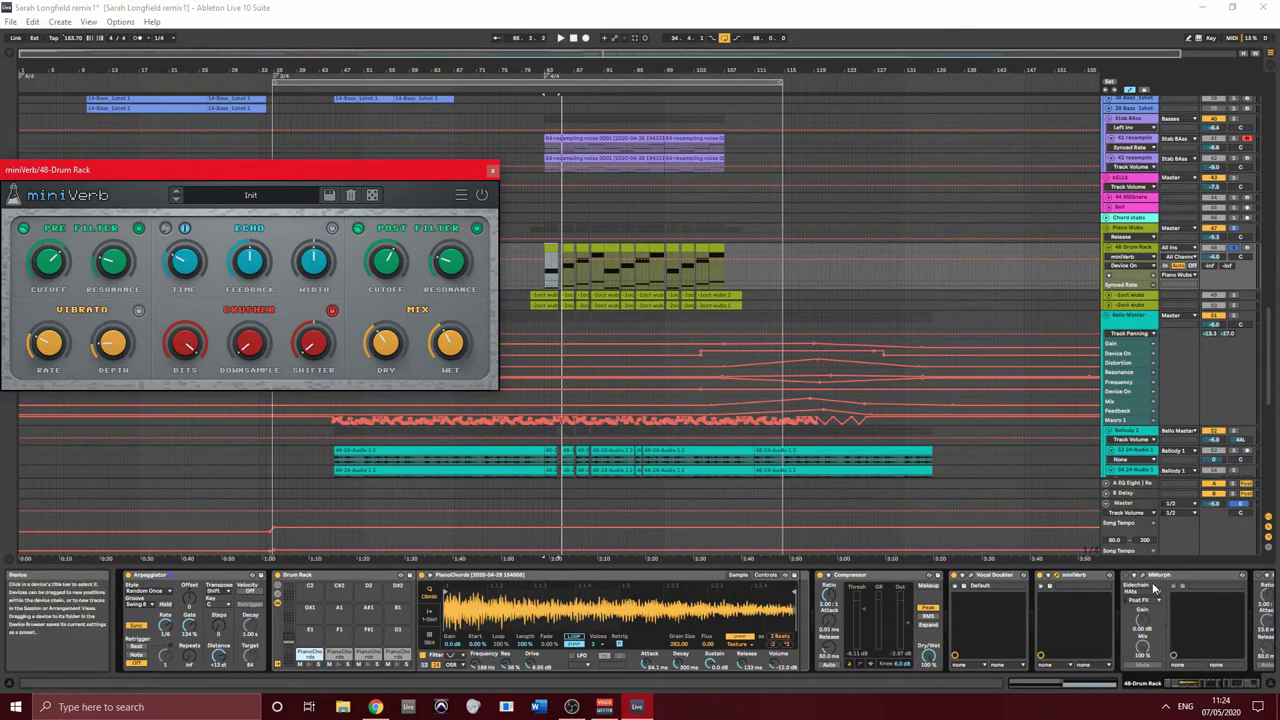
{"action": "left_click", "coordinate": [1127, 580]}
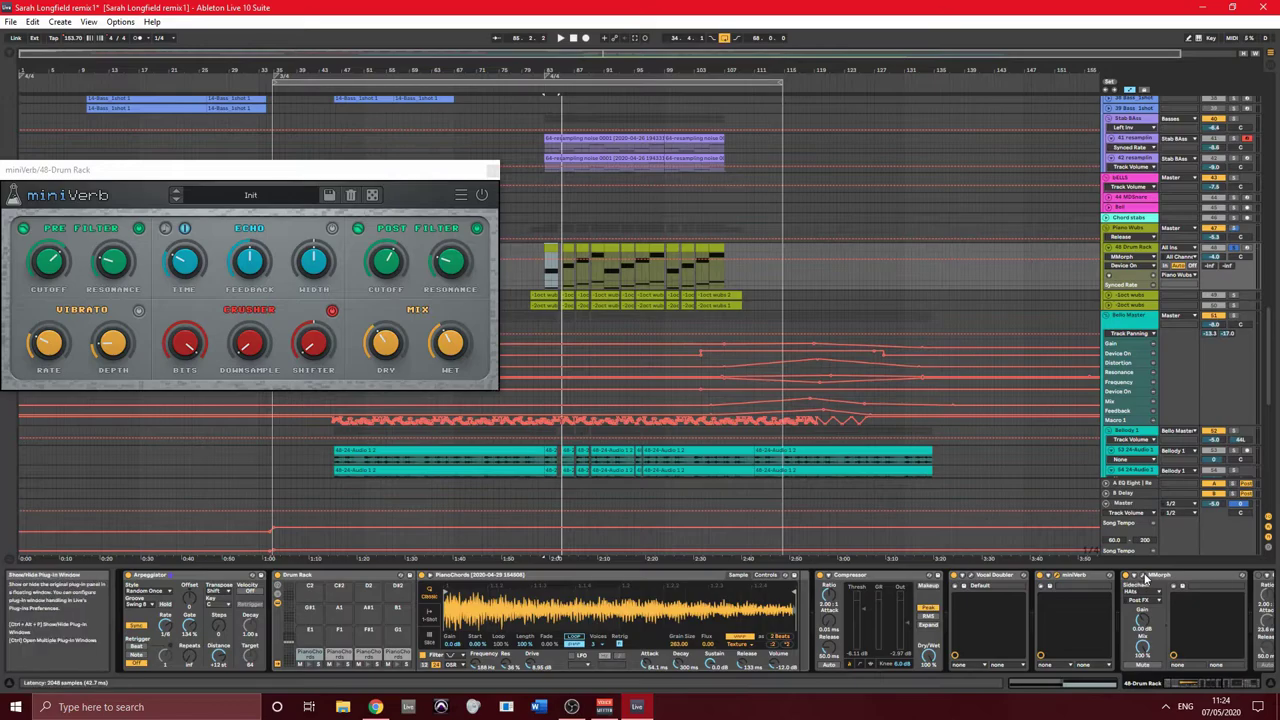
- Open the MMorph plug-in window, place it beside miniVerb and preview the C1 PianoChords pad through it
{"action": "left_click", "coordinate": [1143, 578]}
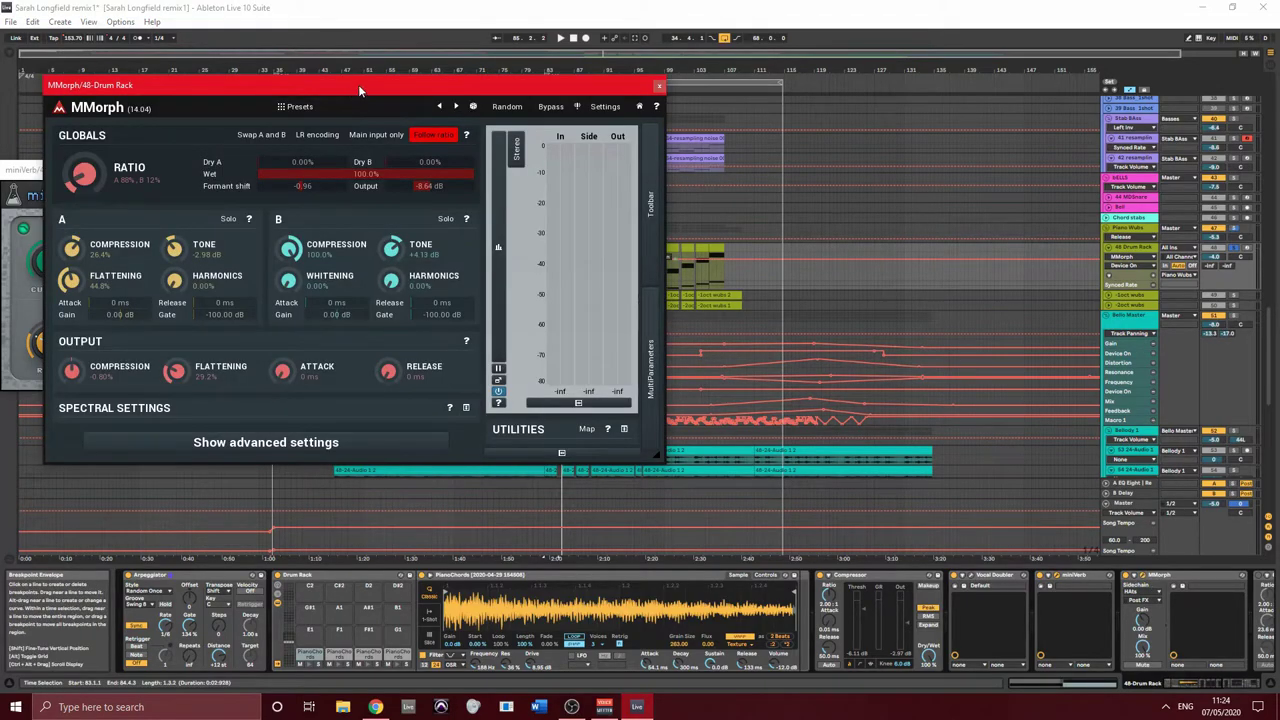
{"action": "left_click_drag", "start_coordinate": [352, 84], "coordinate": [883, 108]}
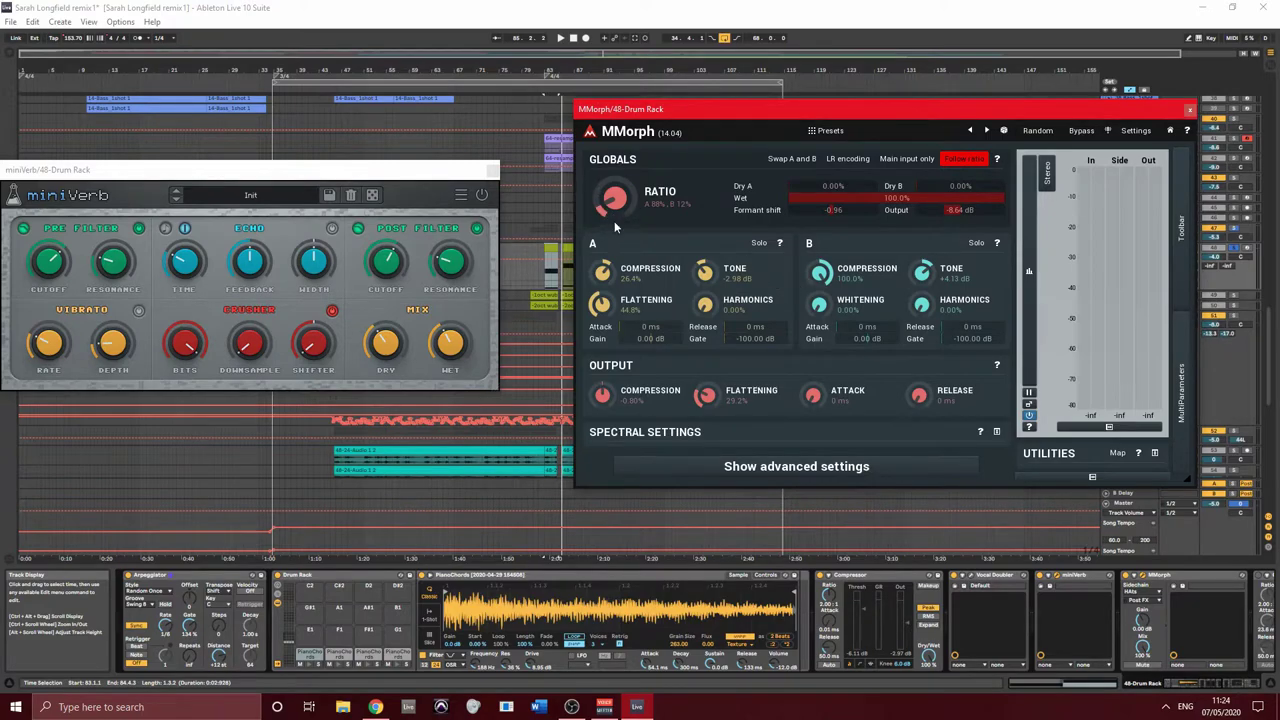
{"action": "left_click", "coordinate": [309, 667]}
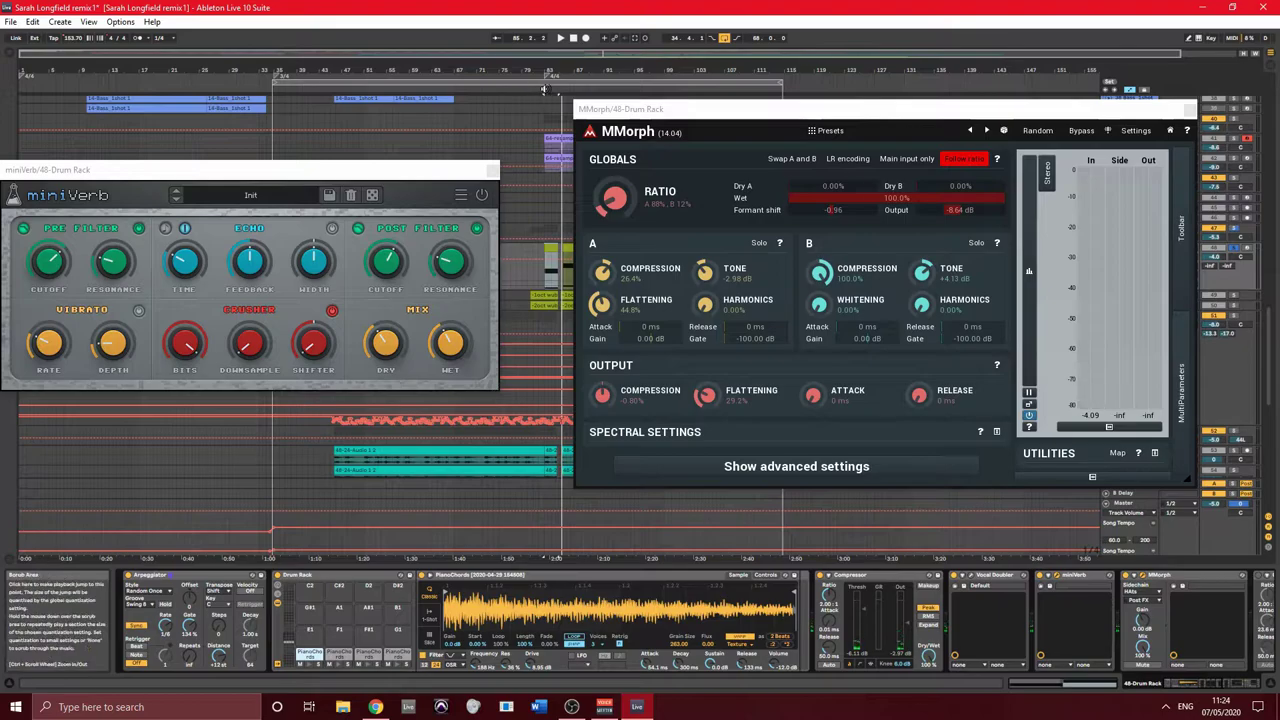
- Play the soloed 48 Drum Rack track from bar 83, moving the MMorph window aside to look over the tracks above
{"action": "left_click", "coordinate": [543, 89]}
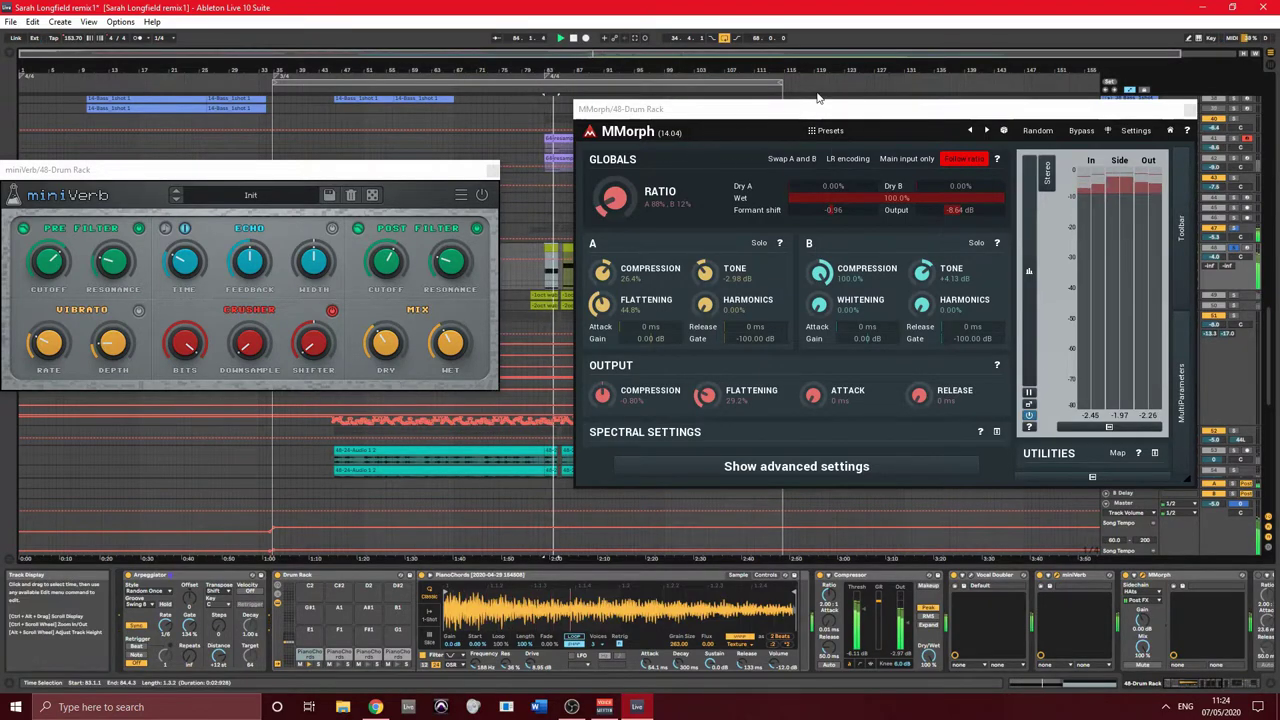
{"action": "left_click_drag", "start_coordinate": [869, 116], "coordinate": [1066, 108]}
{"action": "scroll", "coordinate": [589, 210], "scroll_direction": "up", "scroll_amount": 5}
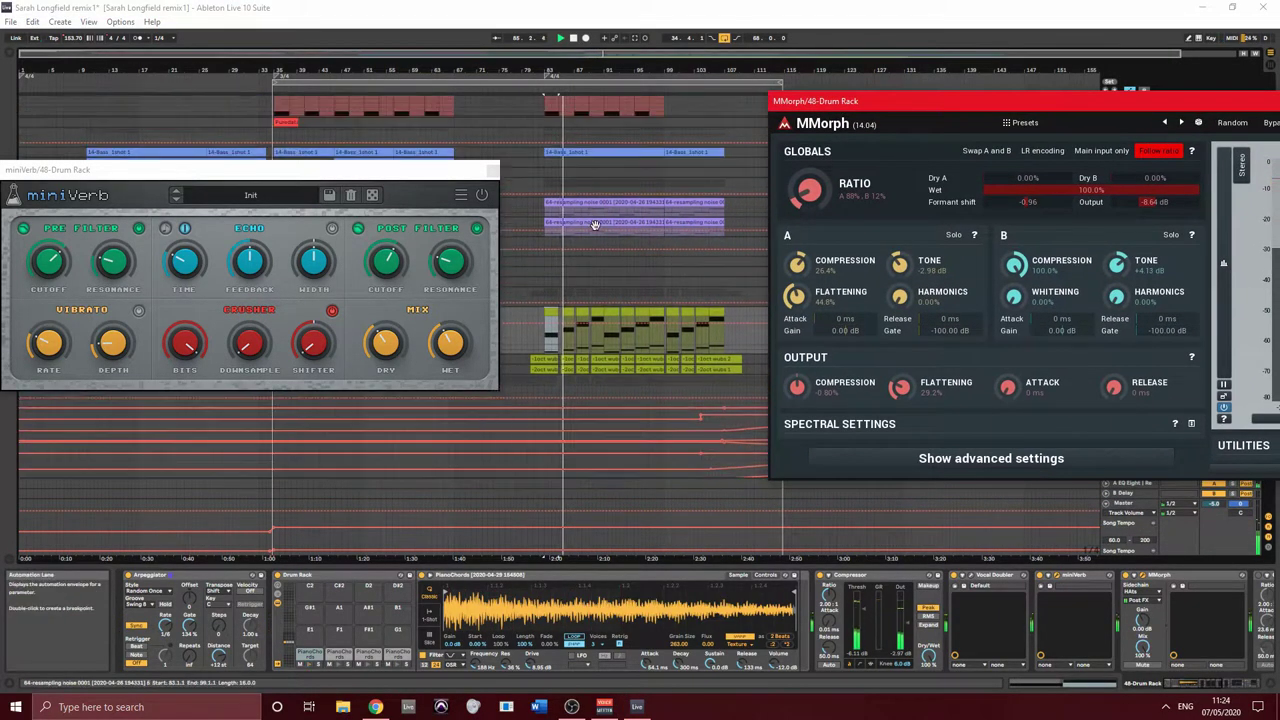
{"action": "scroll", "coordinate": [589, 205], "scroll_direction": "up", "scroll_amount": 5}
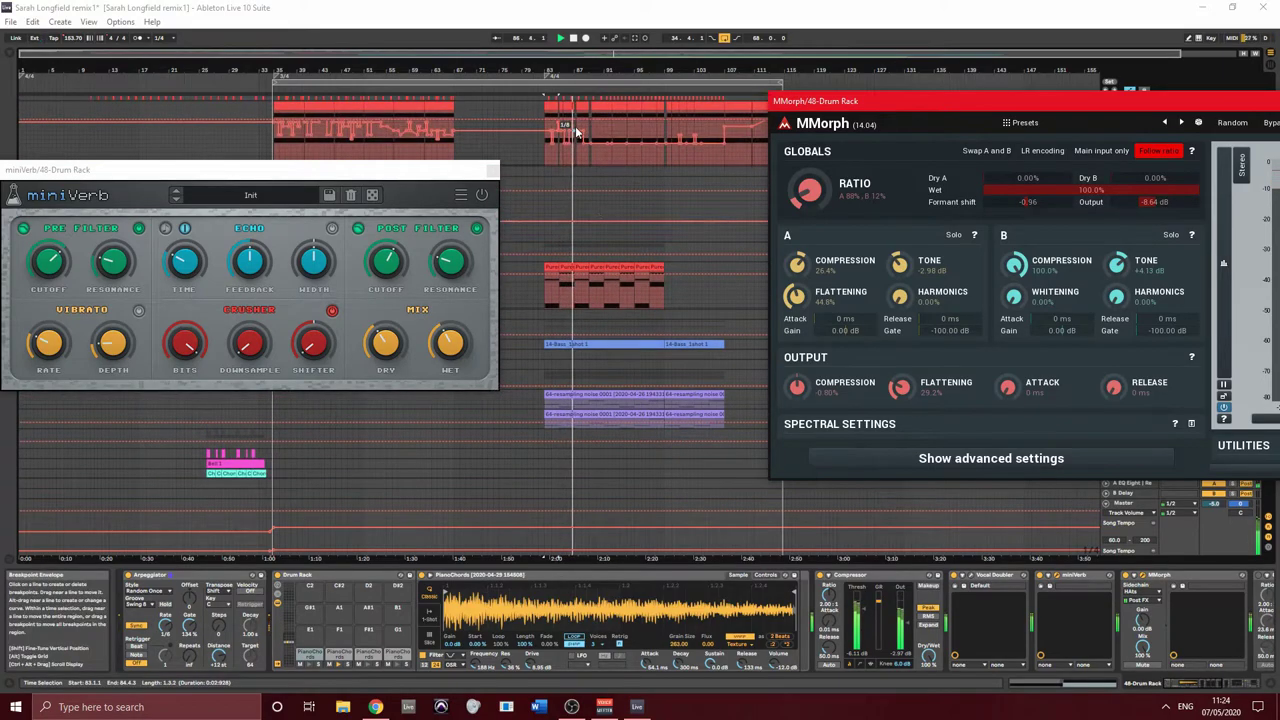
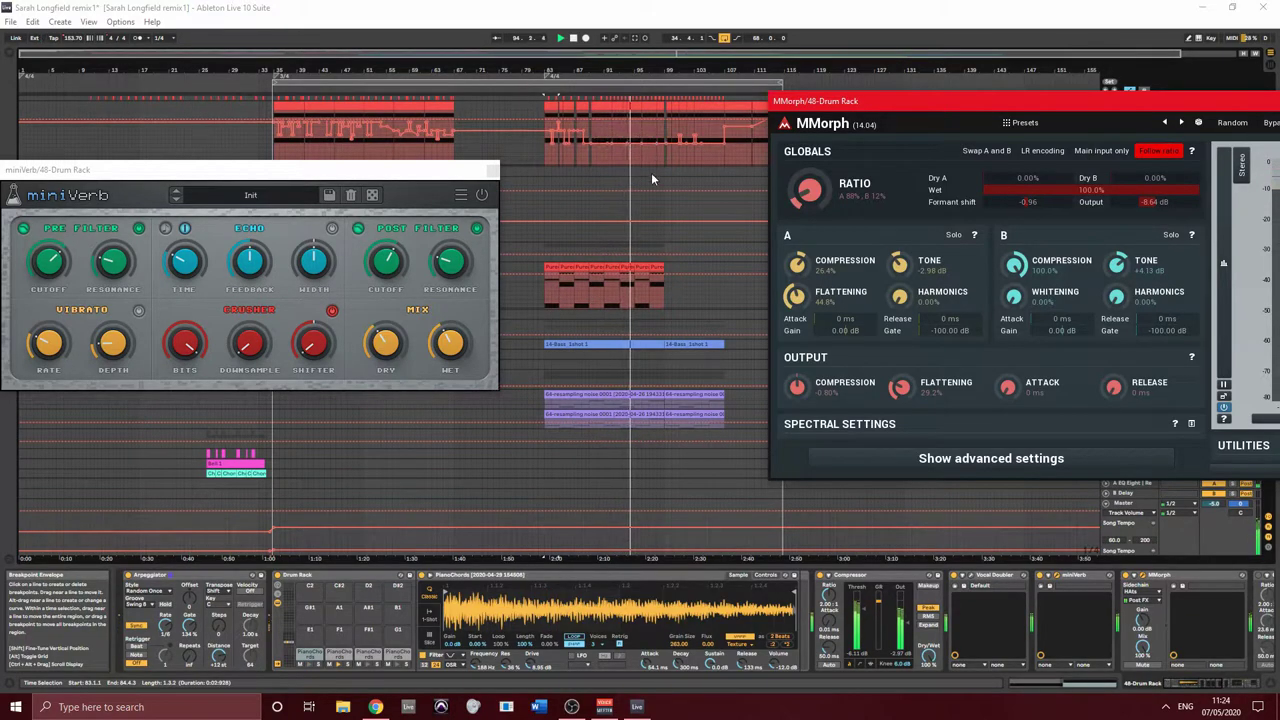
{"action": "scroll", "coordinate": [653, 290], "scroll_direction": "down", "scroll_amount": 1}
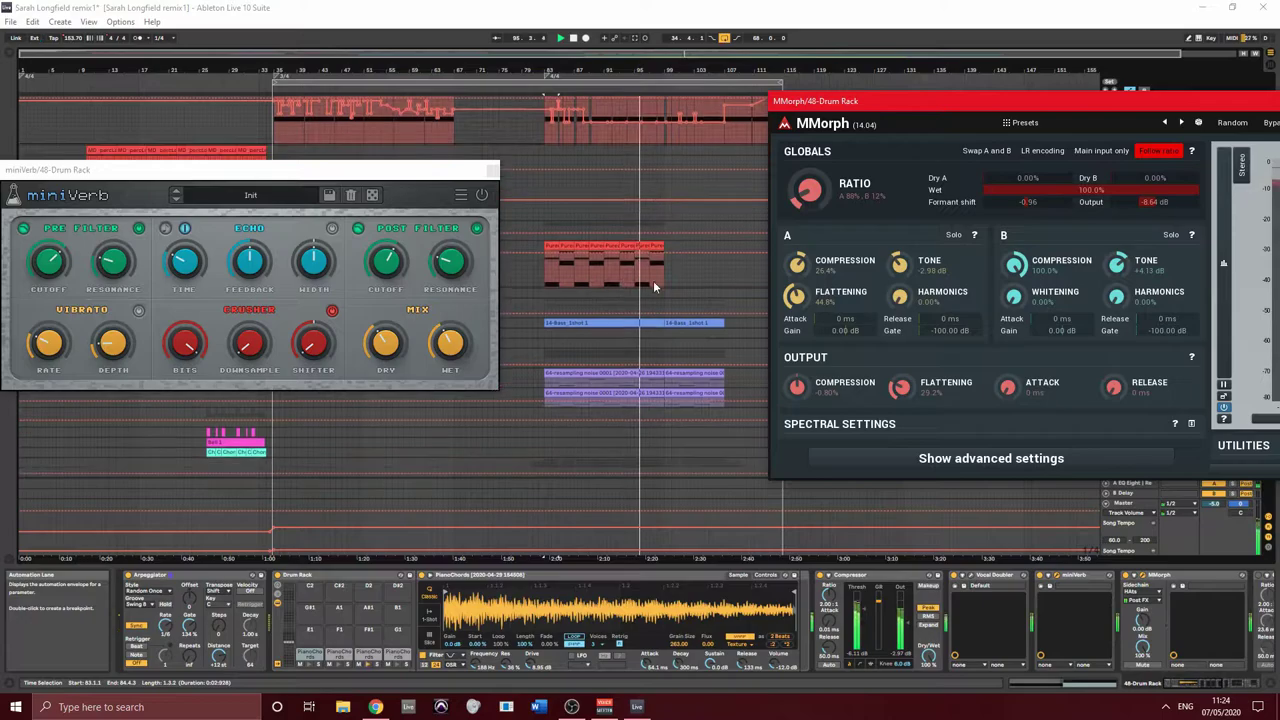
{"action": "scroll", "coordinate": [653, 290], "scroll_direction": "down", "scroll_amount": 7}
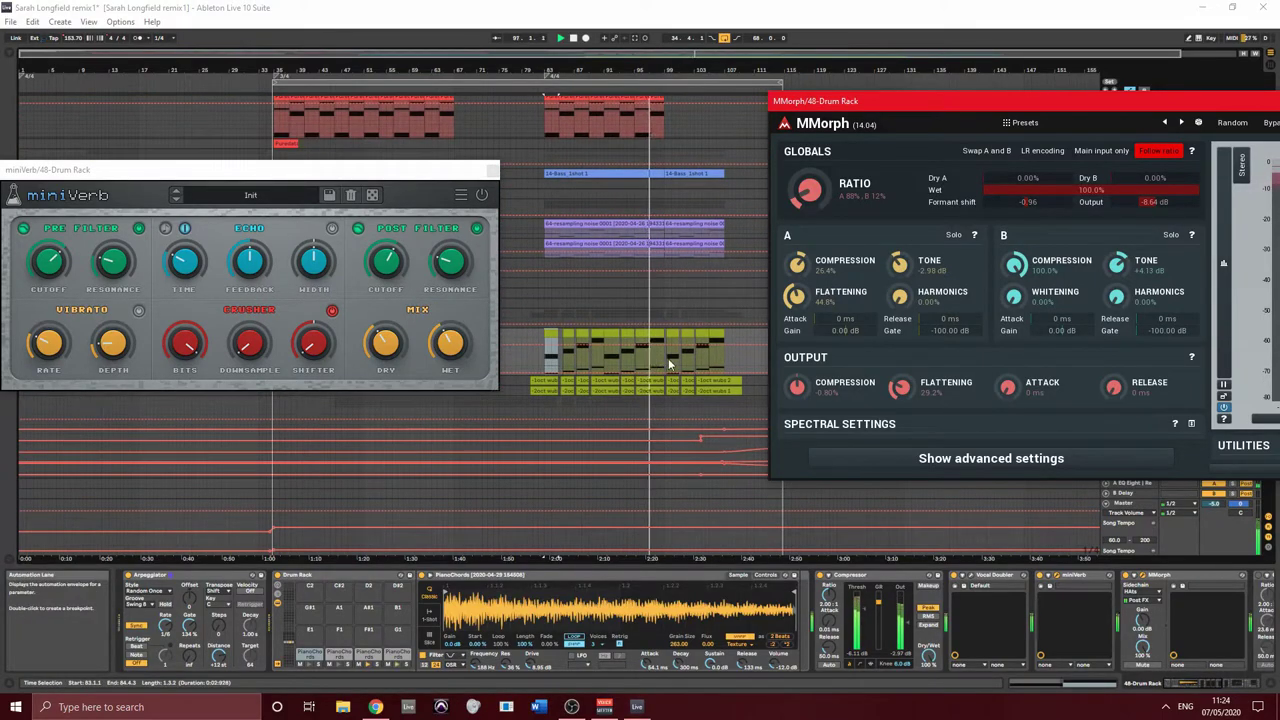
{"action": "scroll", "coordinate": [678, 358], "scroll_direction": "down", "scroll_amount": 2}
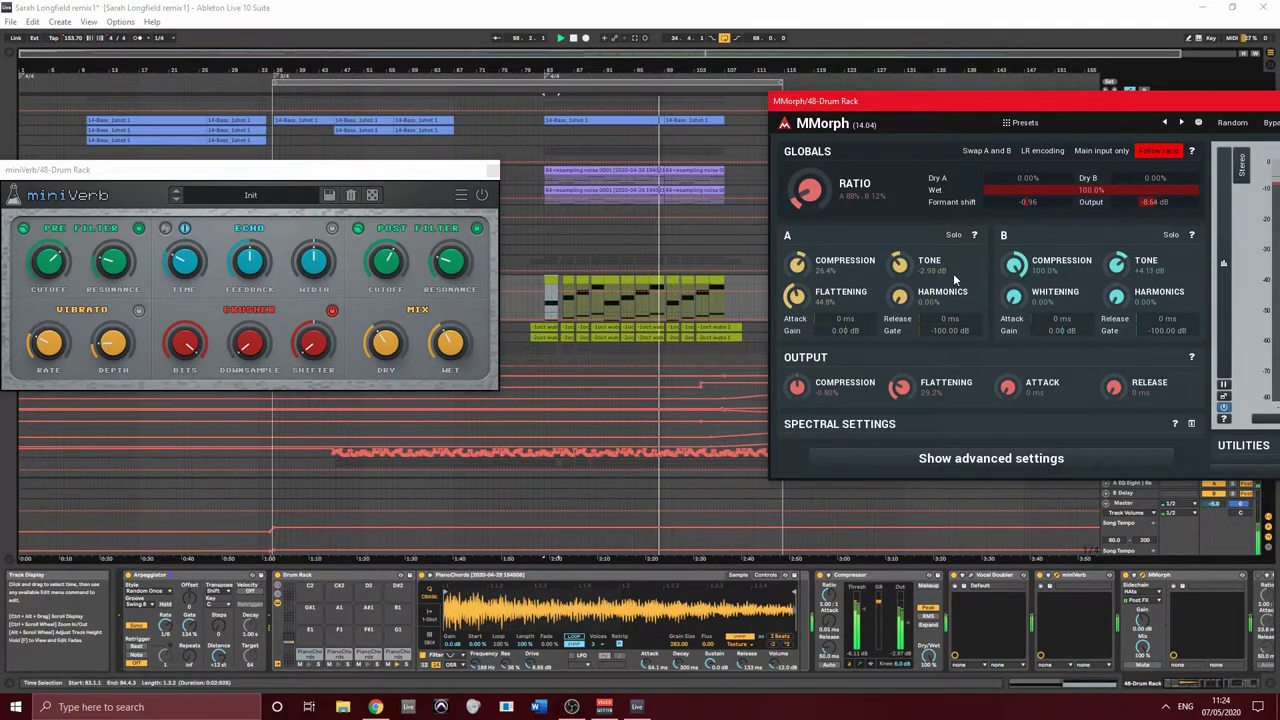
{"action": "left_click_drag", "start_coordinate": [1182, 685], "coordinate": [1198, 686]}
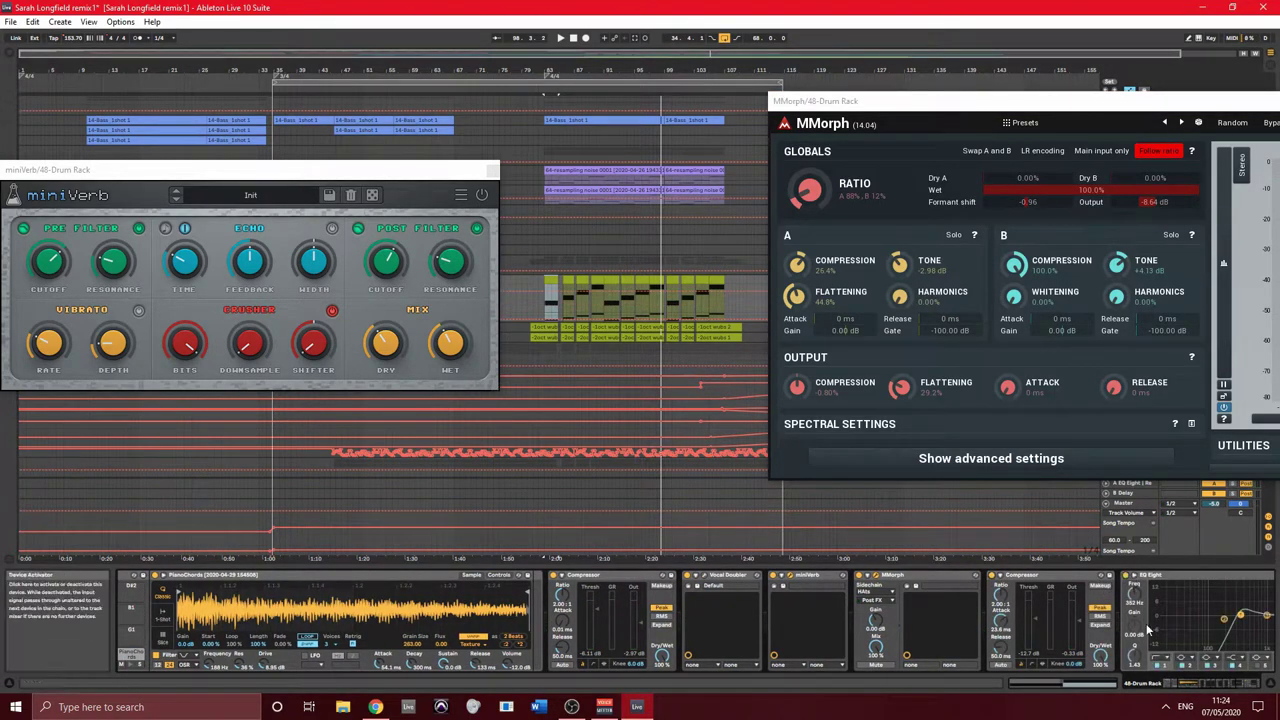
{"action": "scroll", "coordinate": [1152, 640], "scroll_direction": "right", "scroll_amount": 5}
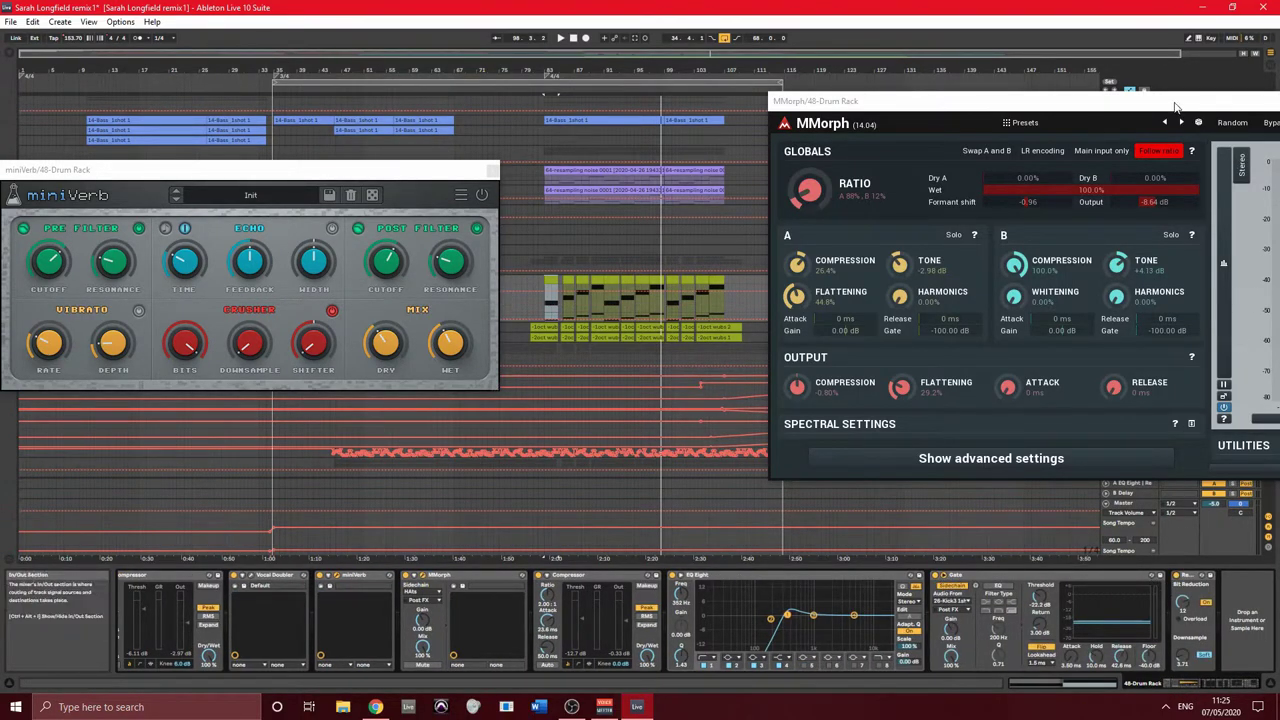
- Shift the MMorph window within reach and close both the MMorph and miniVerb plug-in windows
{"action": "left_click_drag", "start_coordinate": [1176, 104], "coordinate": [775, 378]}
{"action": "left_click", "coordinate": [989, 383]}
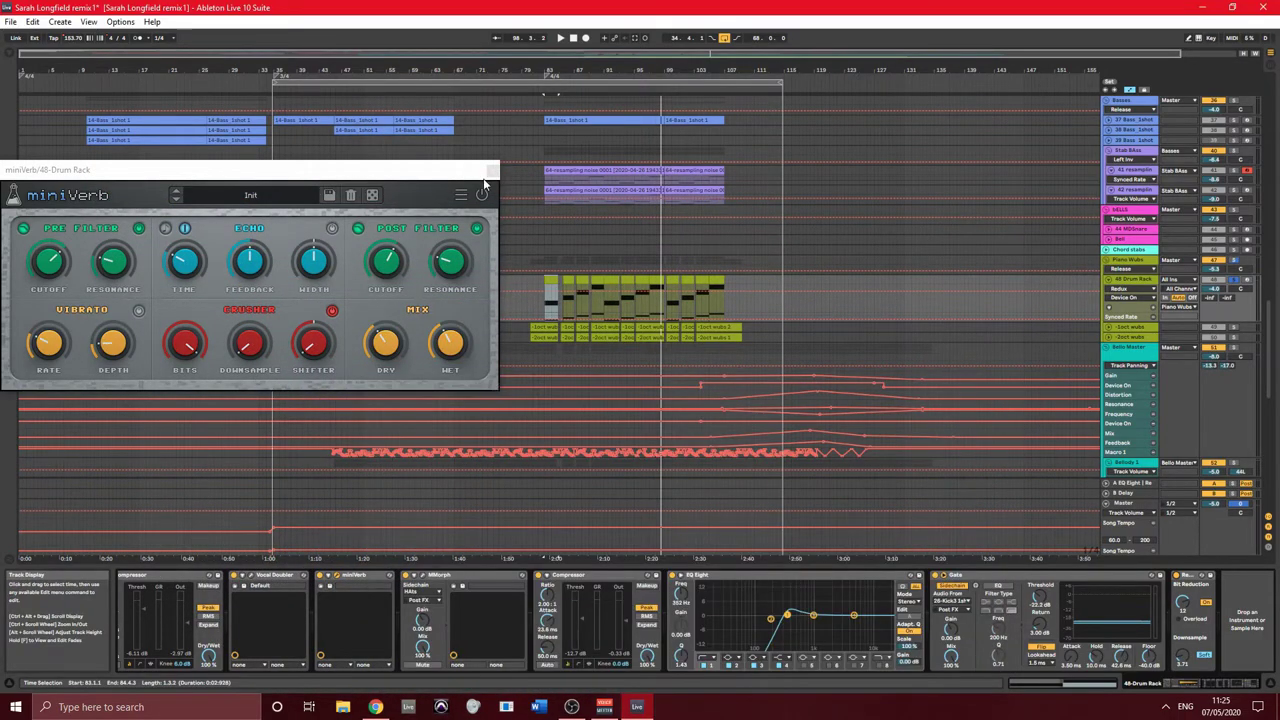
{"action": "left_click", "coordinate": [490, 171]}
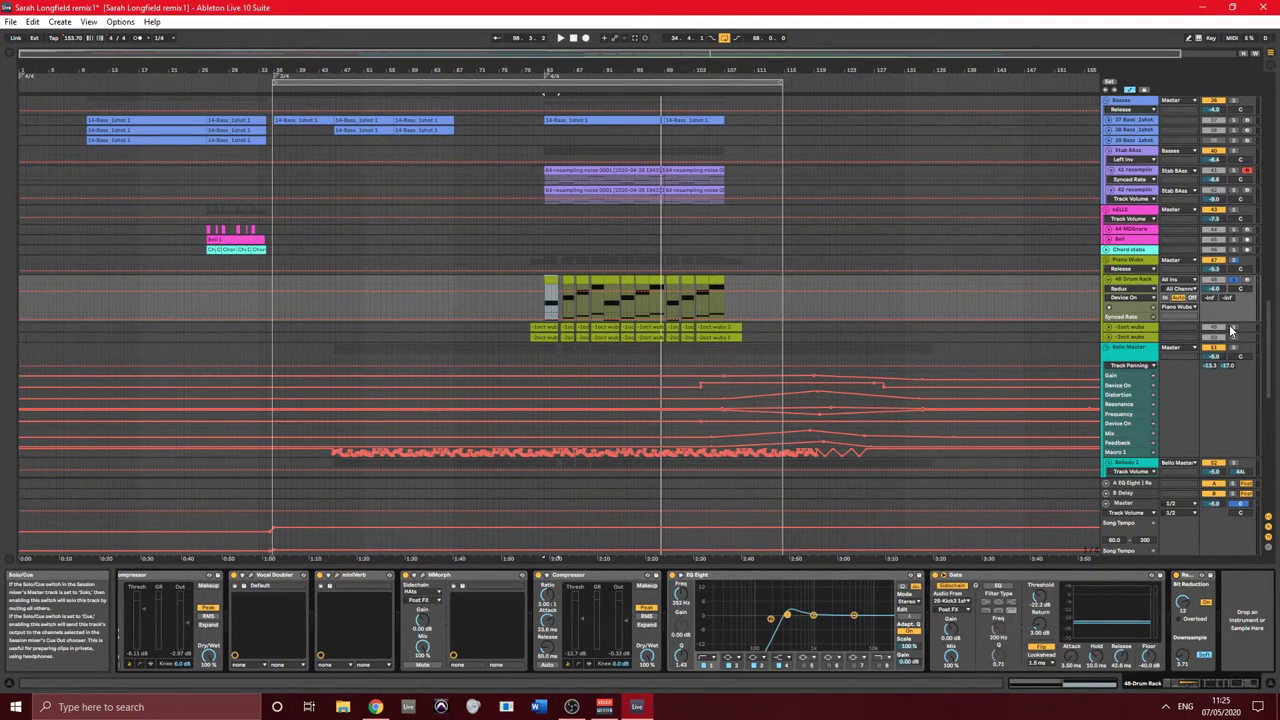
- Unfold the -1oct wubs and -2oct wubs tracks, solo -1oct wubs and play it from its first clip
{"action": "left_click", "coordinate": [1125, 328]}
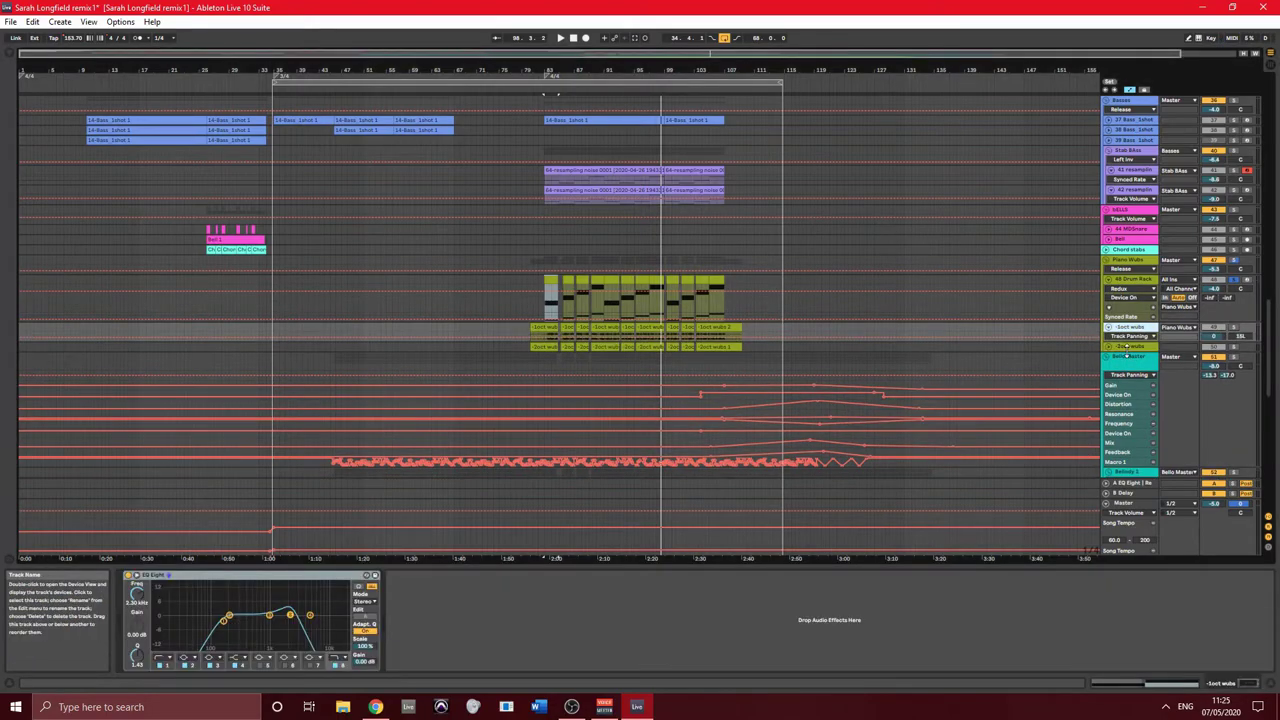
{"action": "left_click_drag", "start_coordinate": [1127, 350], "coordinate": [1130, 368]}
{"action": "left_click", "coordinate": [1233, 328]}
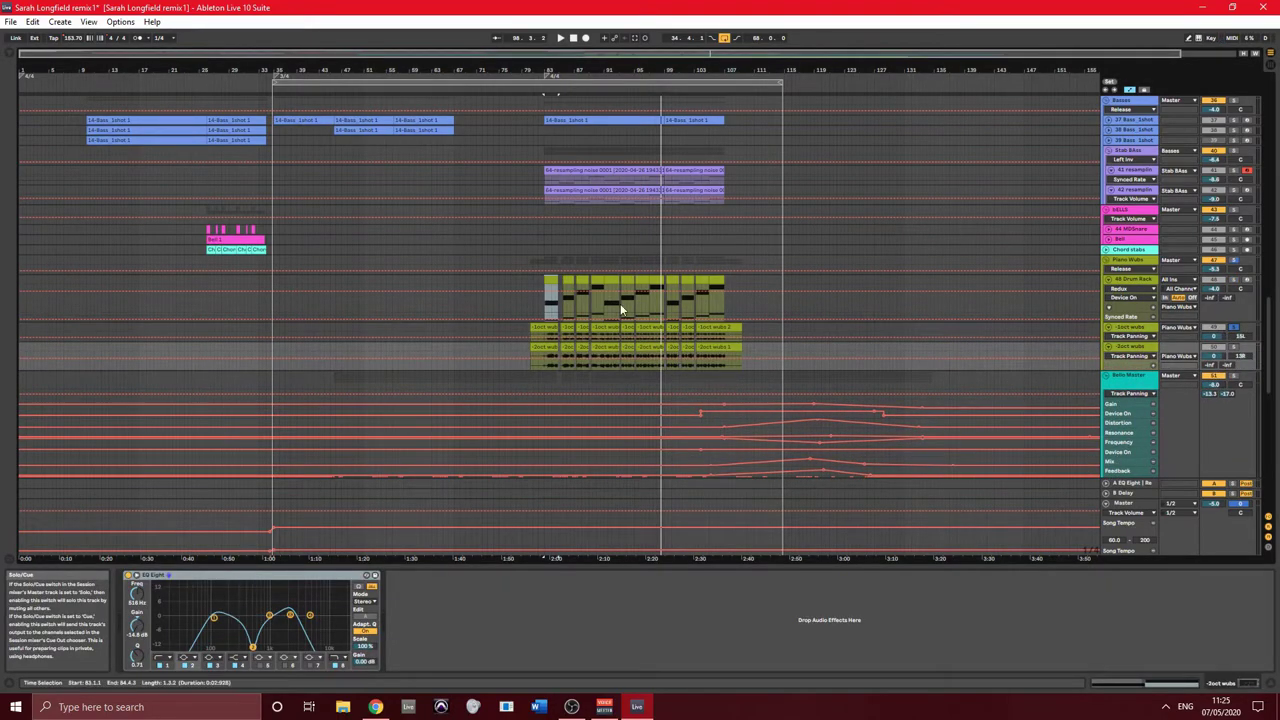
{"action": "left_click", "coordinate": [549, 330]}
{"action": "key", "text": "space"}
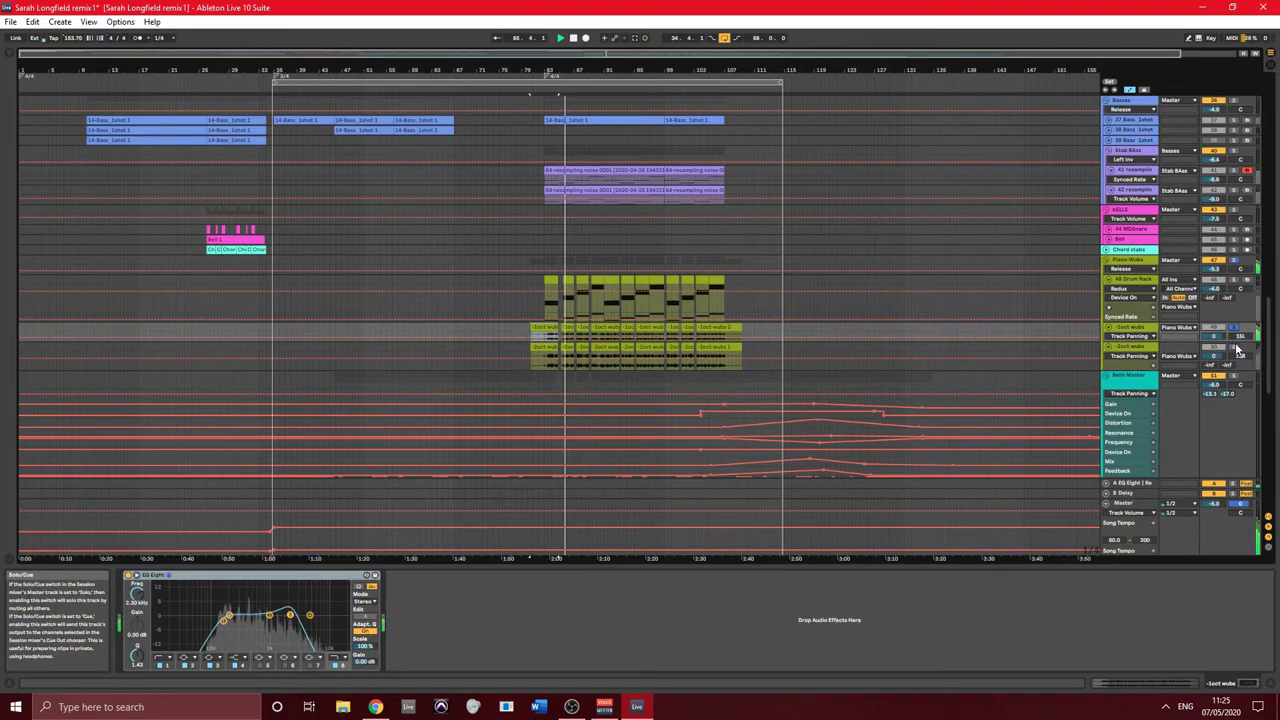
- Examine the transposition and waveforms of the -1oct and -2oct wubs clips, and select the Piano Wubs group
{"action": "left_click", "coordinate": [540, 328]}
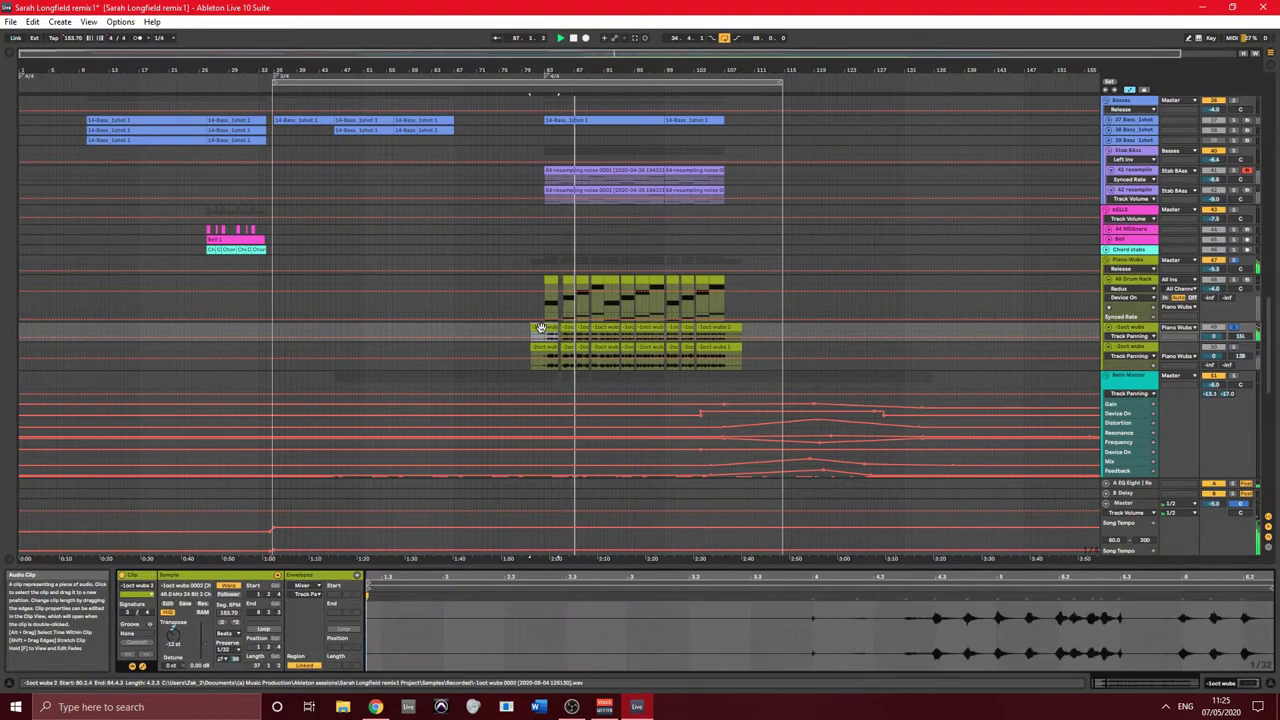
{"action": "left_click", "coordinate": [645, 327]}
{"action": "left_click", "coordinate": [645, 327]}
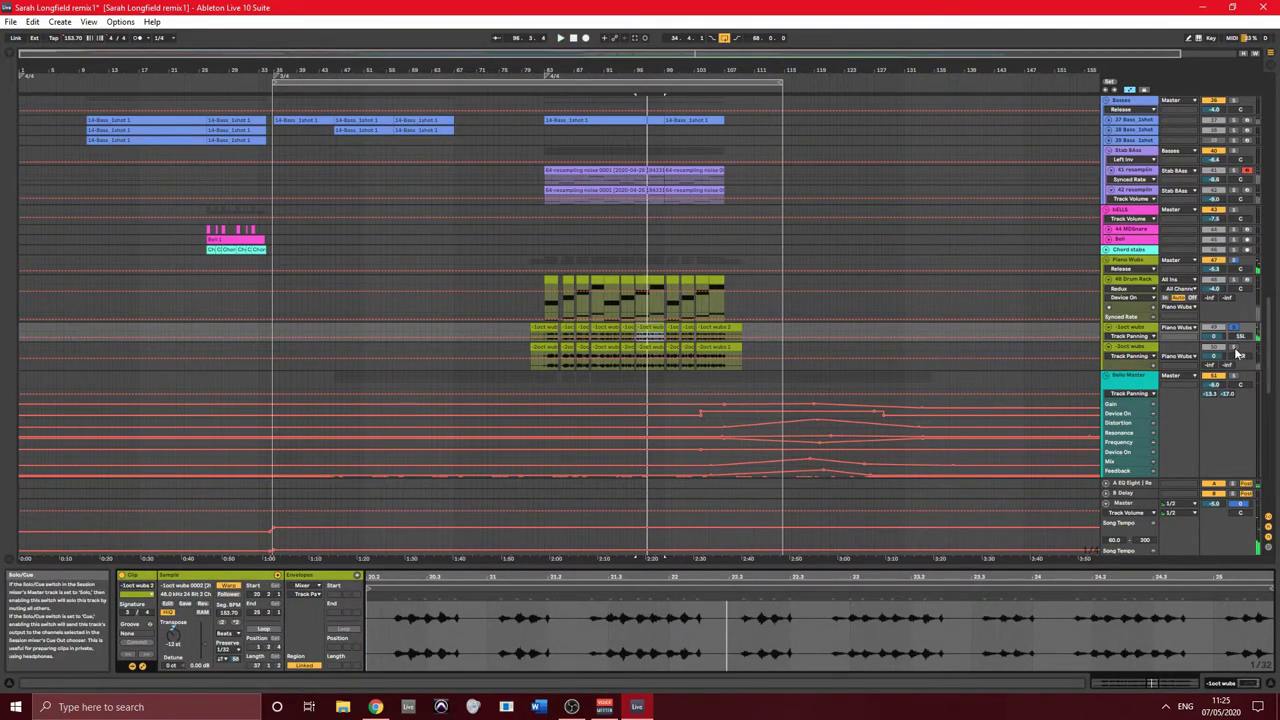
{"action": "left_click", "coordinate": [606, 349]}
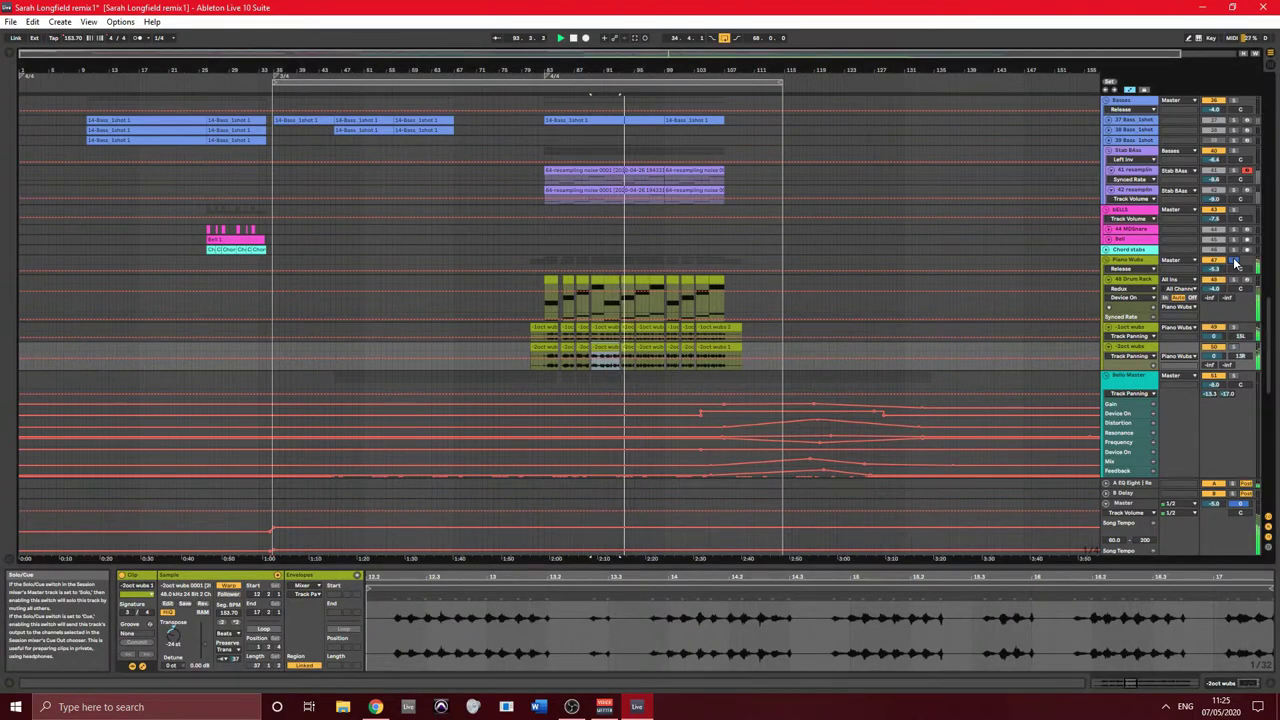
{"action": "left_click", "coordinate": [1128, 259]}
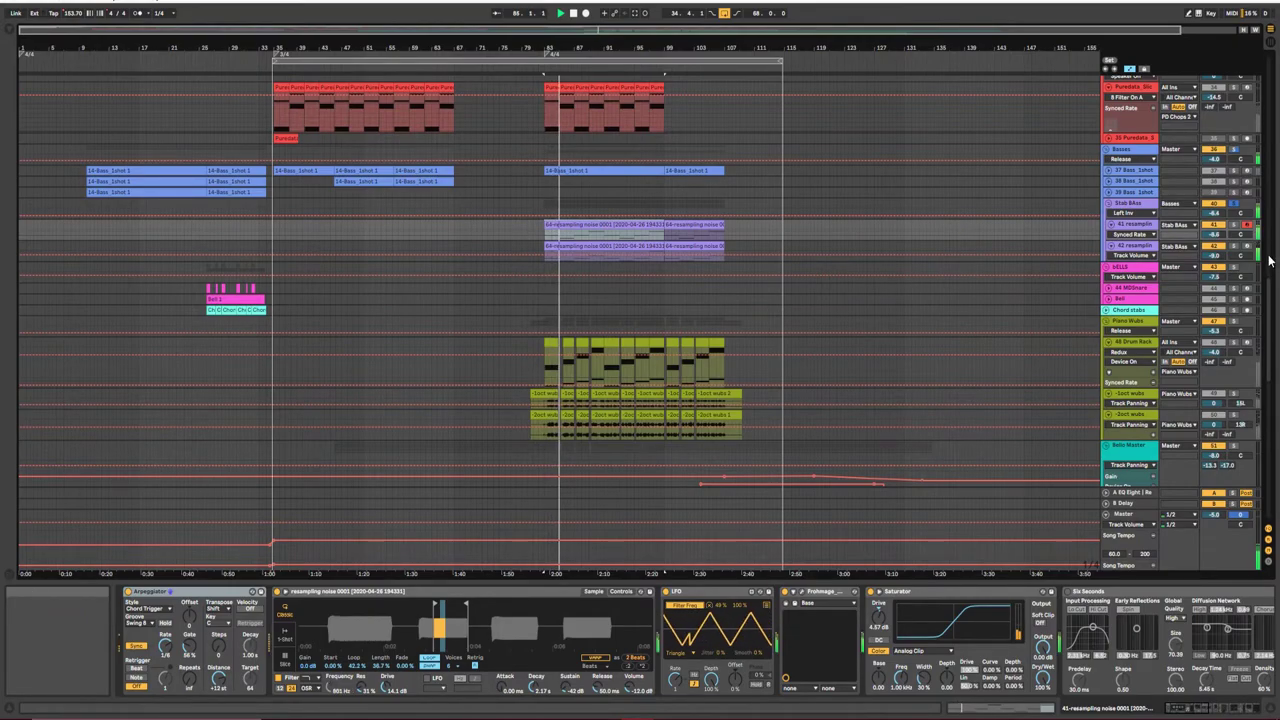
- Audition the Stab Bass group's 41 resampling noise track in solo and select the 42 resampling noise track
{"action": "key", "text": "Tab"}
{"action": "key", "text": "Tab"}
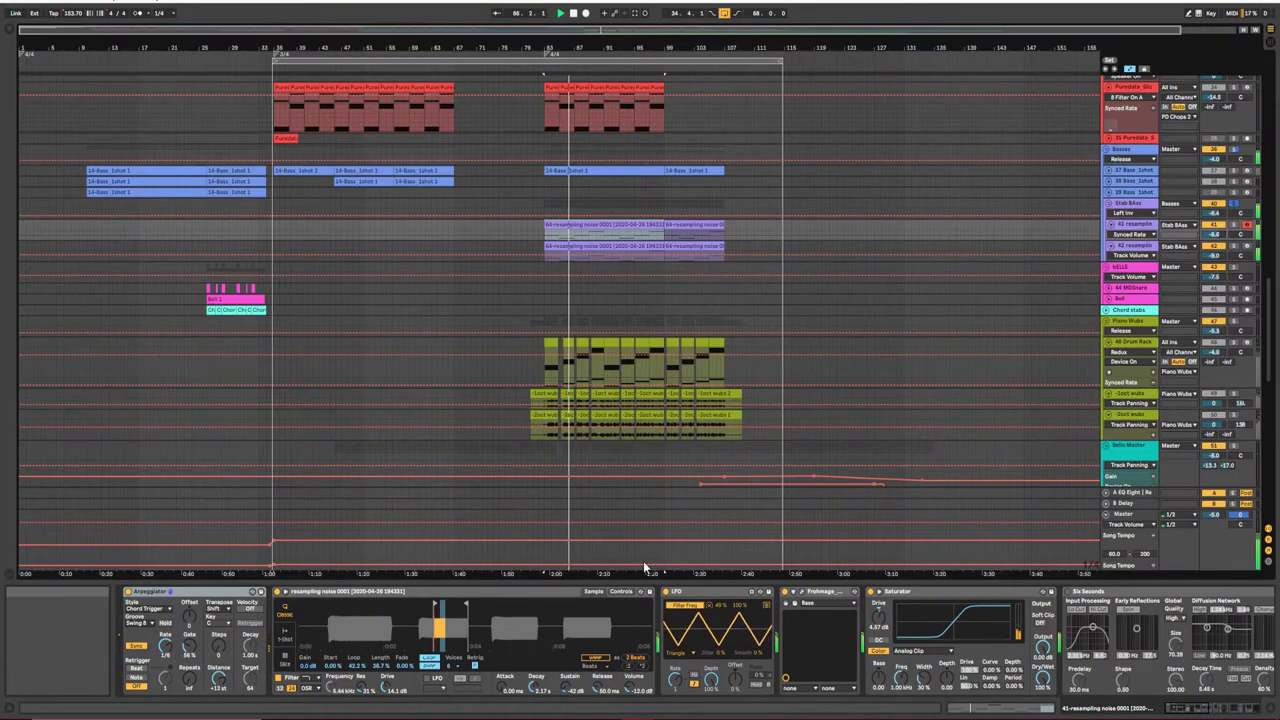
{"action": "left_click", "coordinate": [1235, 226]}
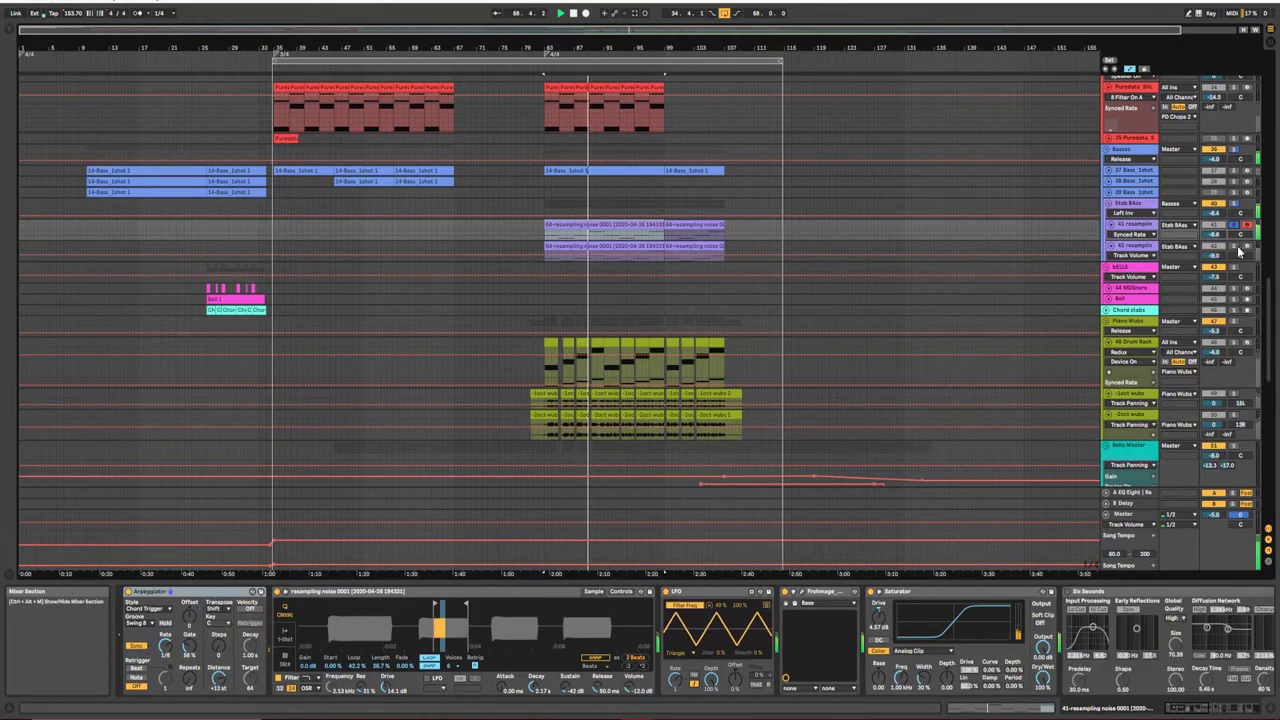
{"action": "left_click", "coordinate": [1234, 246]}
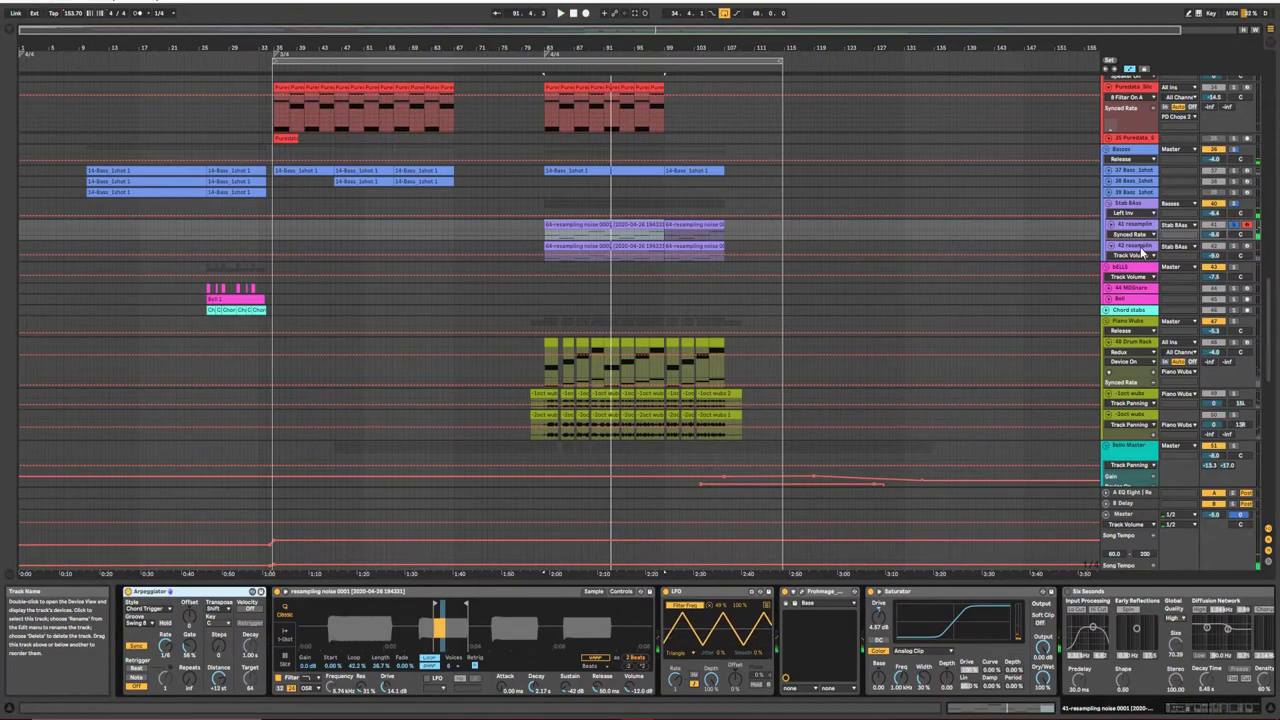
{"action": "left_click", "coordinate": [1140, 250]}
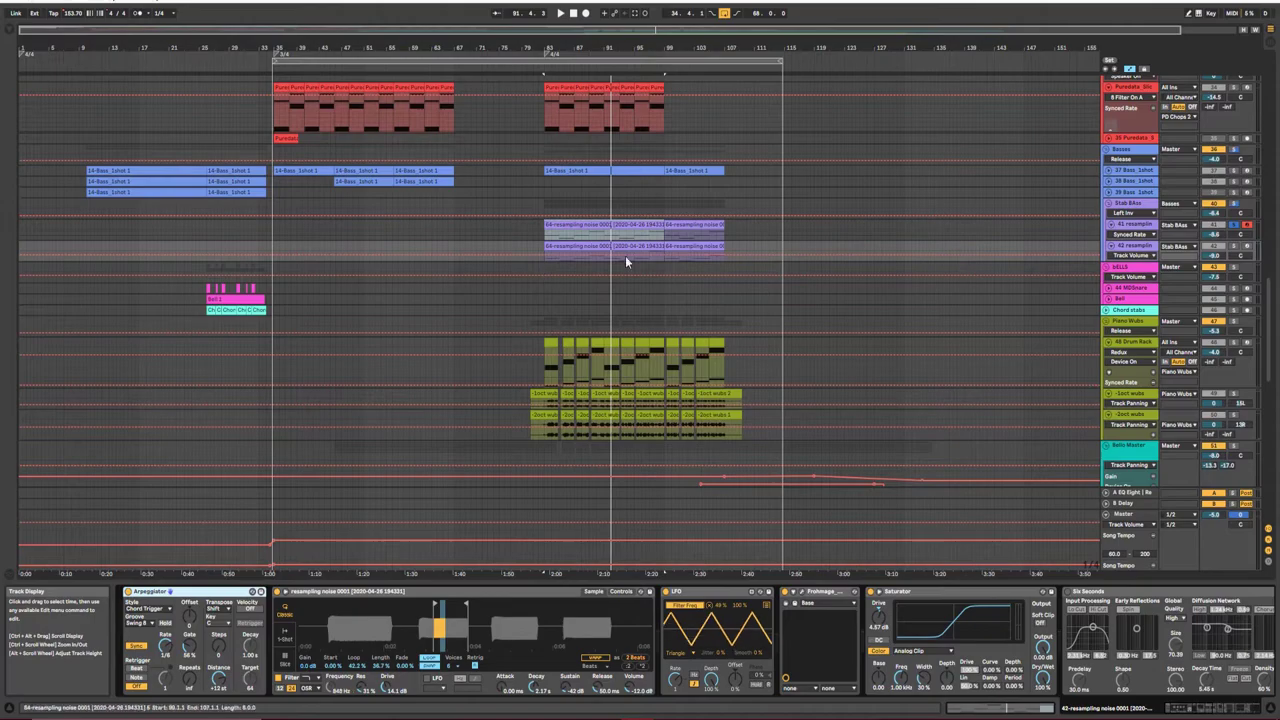
- Find the Making the stab bass group, unfold its noise sampling track and zoom in on the first clips at bar 1
{"action": "scroll", "coordinate": [613, 266], "scroll_direction": "down", "scroll_amount": 15}
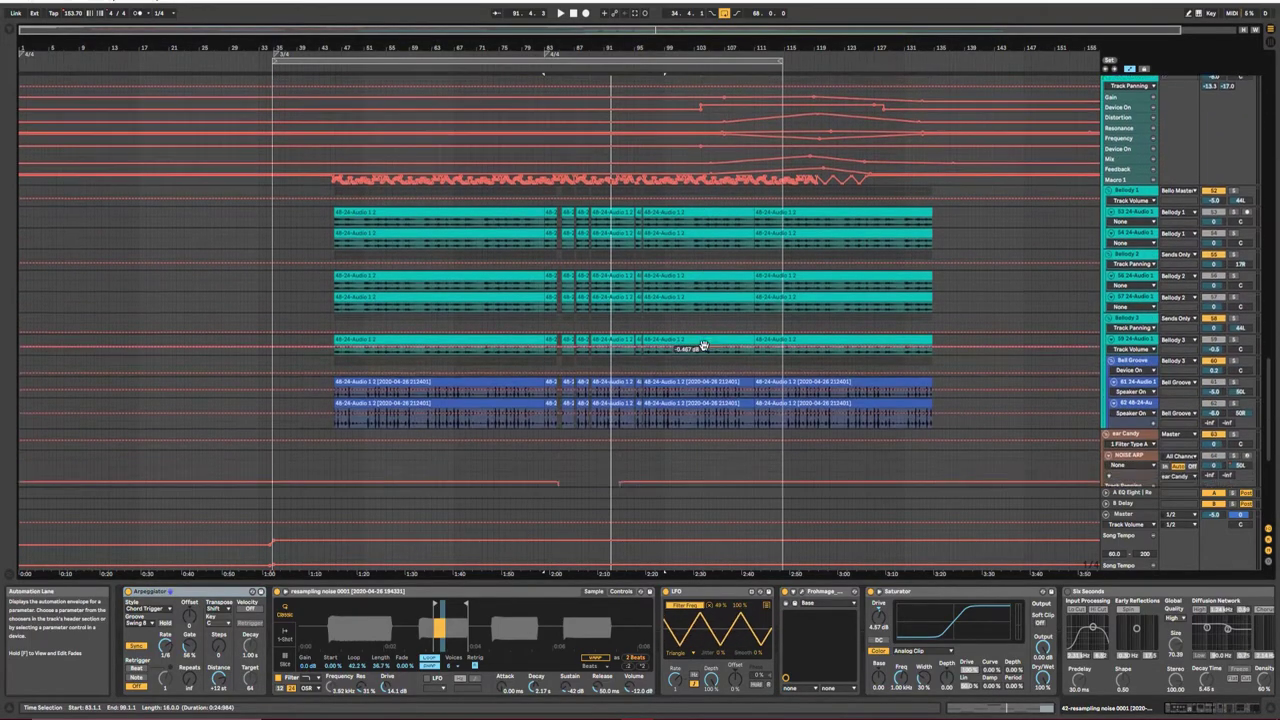
{"action": "scroll", "coordinate": [703, 345], "scroll_direction": "down", "scroll_amount": 10}
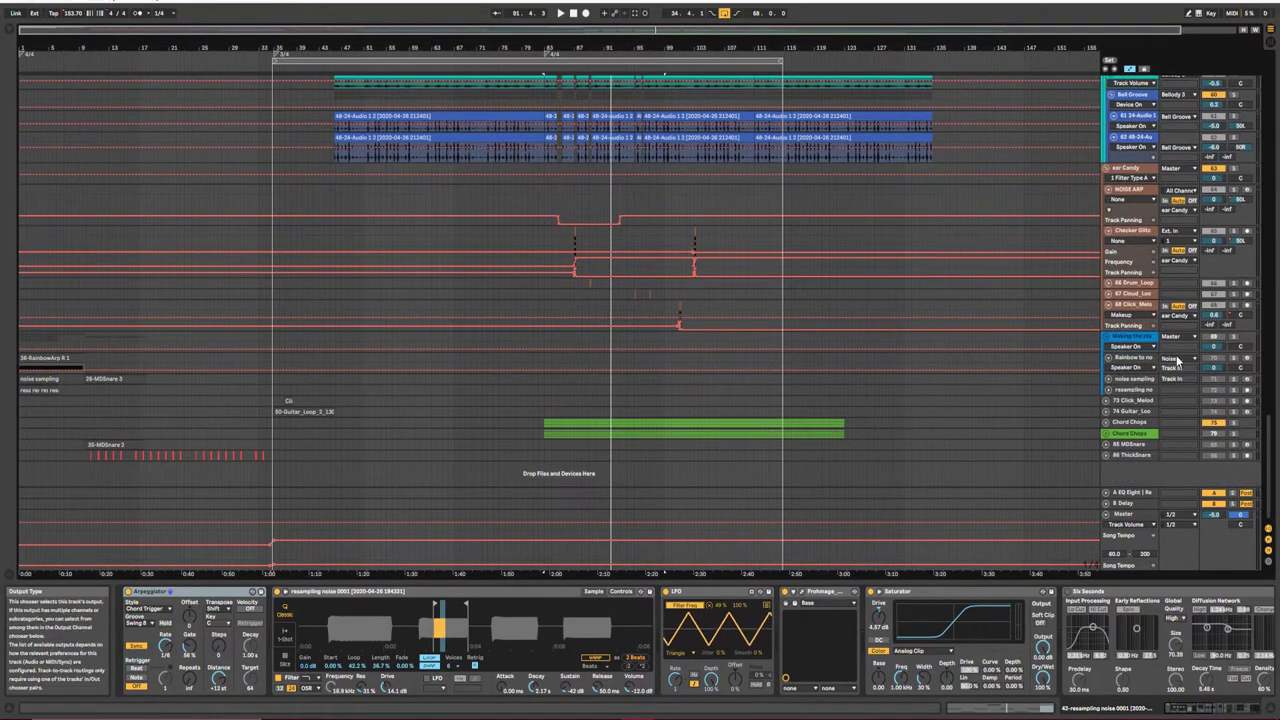
{"action": "left_click", "coordinate": [1131, 379]}
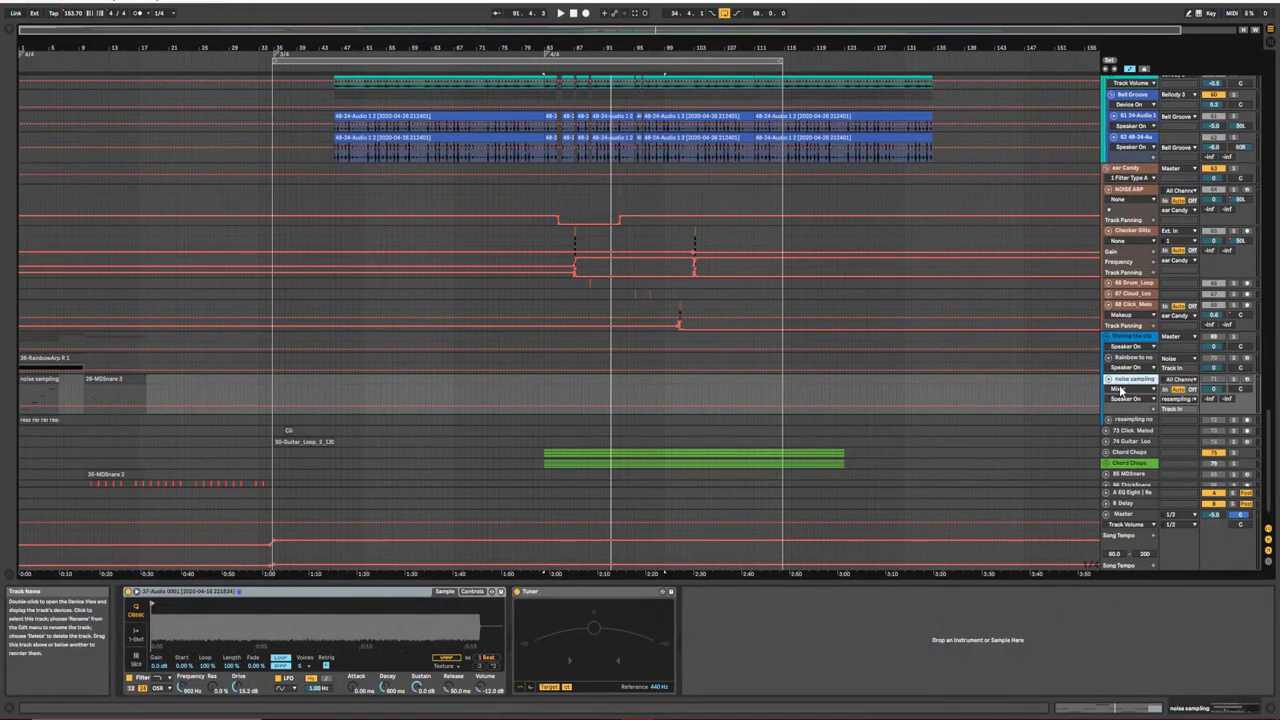
{"action": "left_click", "coordinate": [37, 376]}
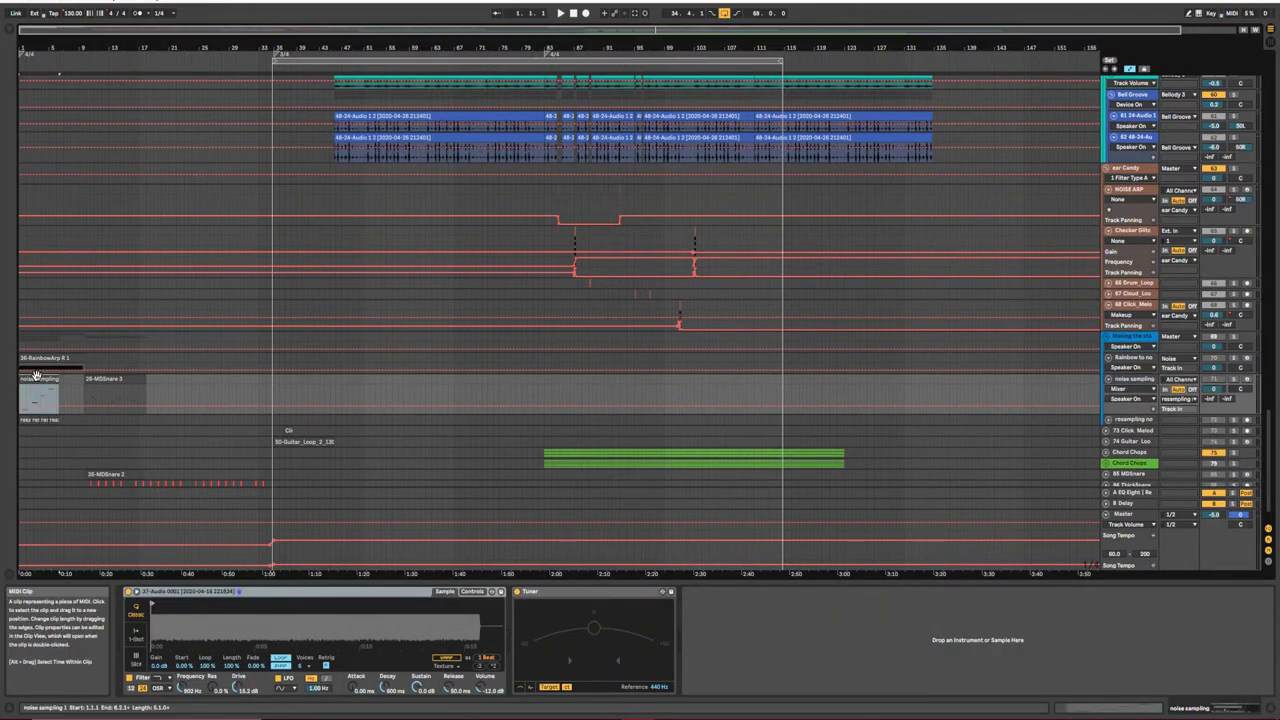
{"action": "key", "text": "plus"}
{"action": "key", "text": "plus"}
{"action": "key", "text": "plus"}
{"action": "key", "text": "plus"}
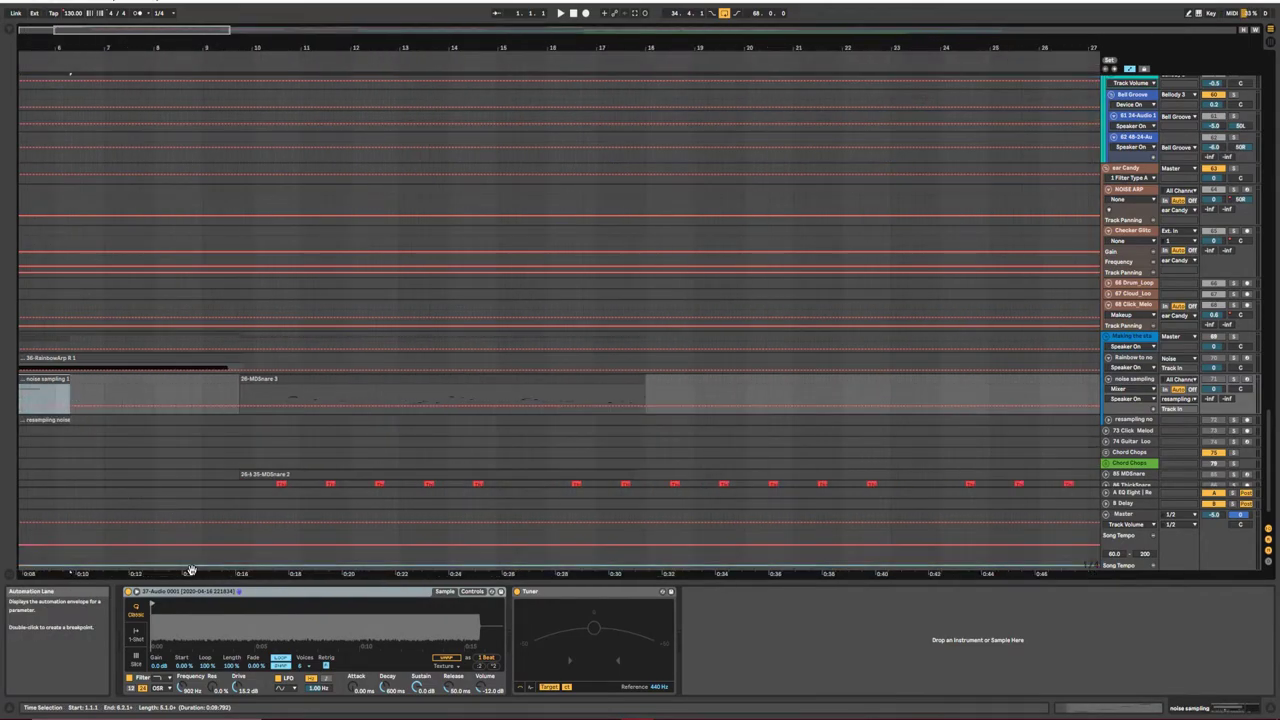
{"action": "left_click_drag", "start_coordinate": [185, 573], "coordinate": [685, 560]}
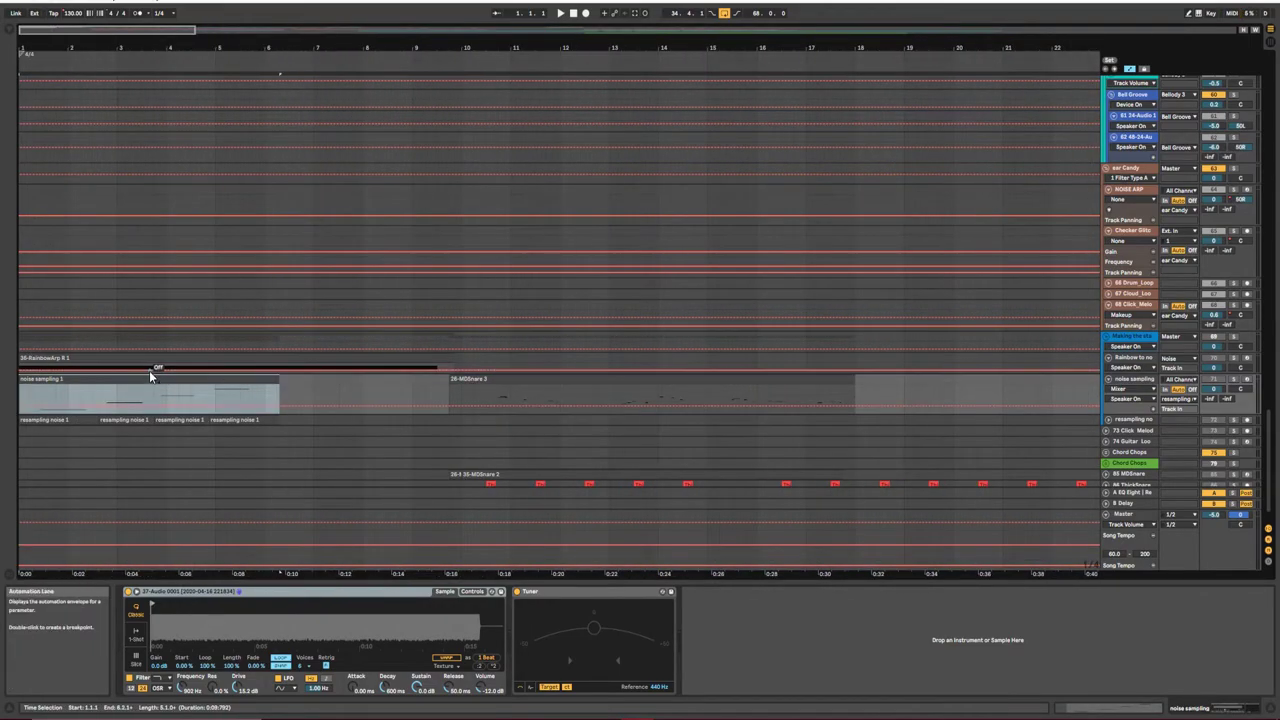
- Unfold the Rainbow to noise track and route its output to Master
{"action": "left_click", "coordinate": [1214, 359]}
{"action": "left_click_drag", "start_coordinate": [1180, 374], "coordinate": [1182, 393]}
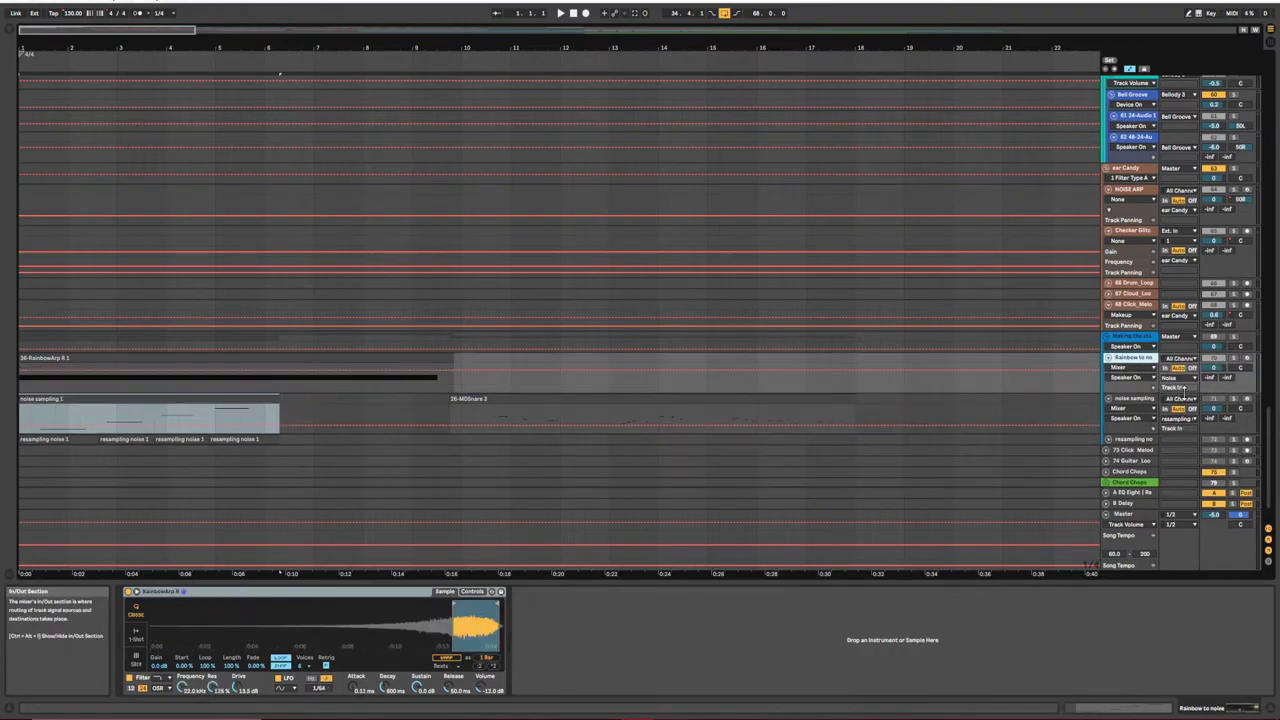
{"action": "left_click", "coordinate": [1190, 381]}
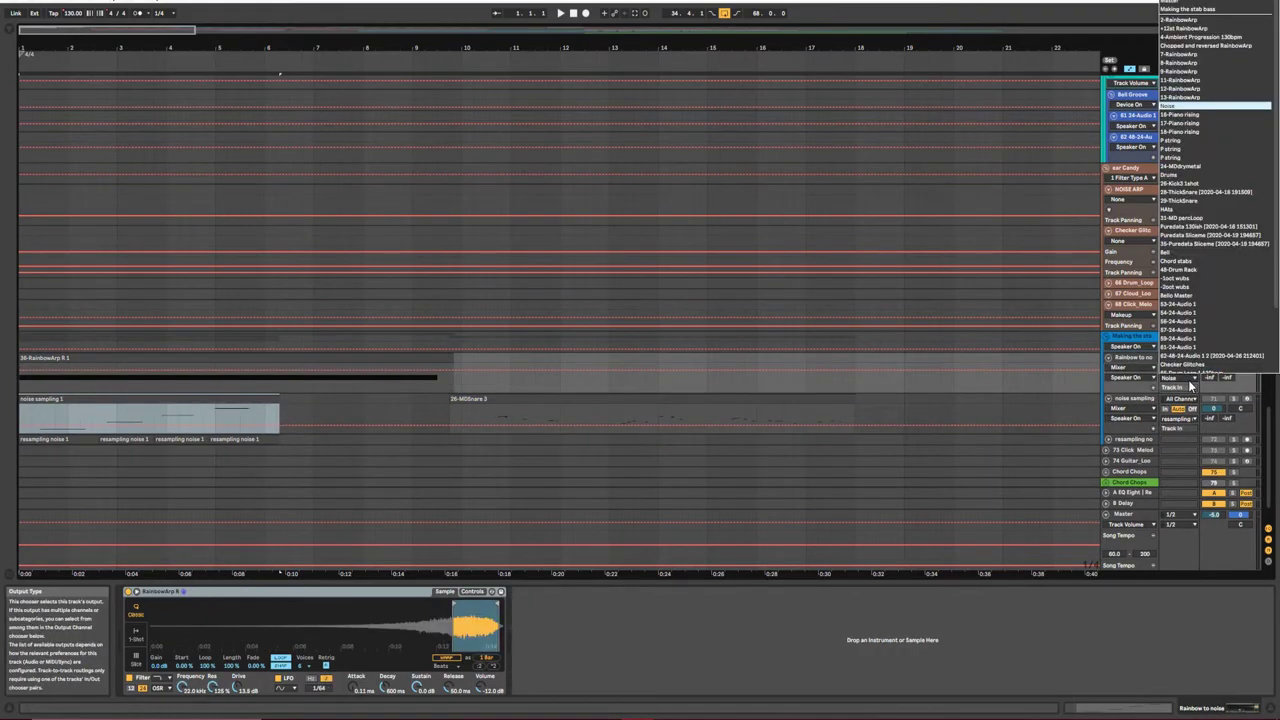
{"action": "left_click", "coordinate": [1184, 9]}
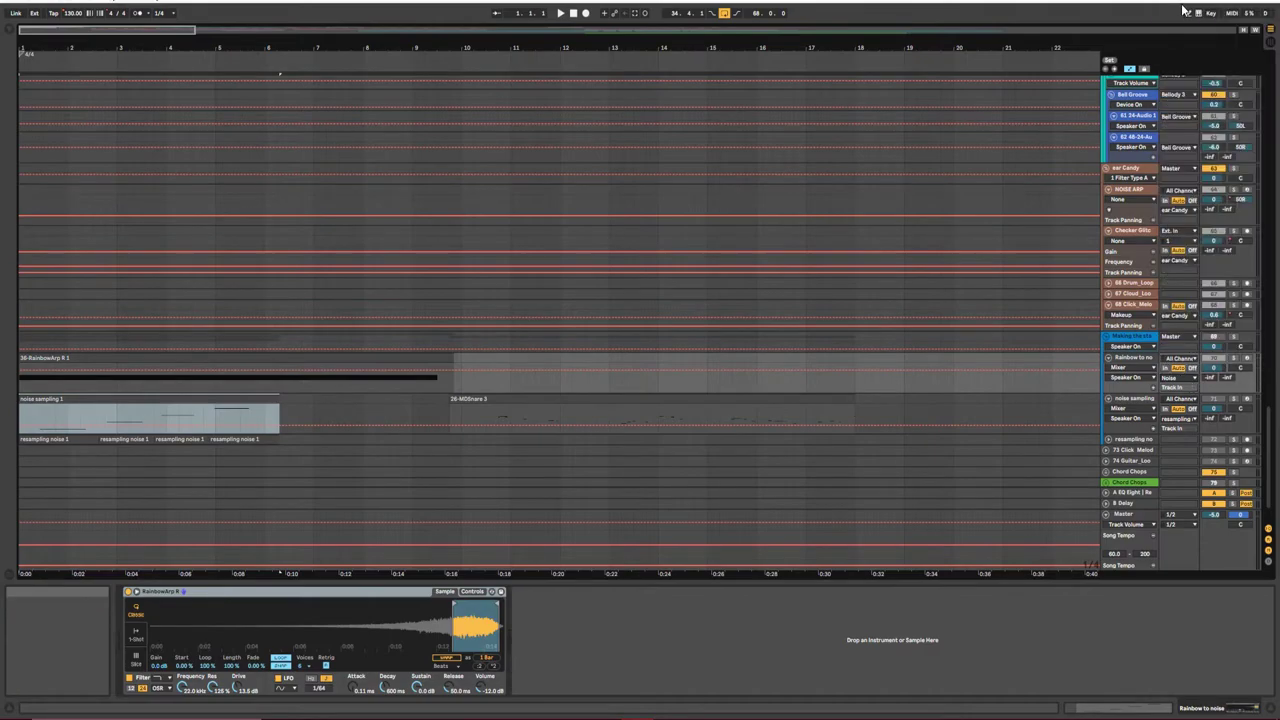
- Show the noise sampling track's sampler and examine its looped section in the waveform close up
{"action": "left_click", "coordinate": [121, 400]}
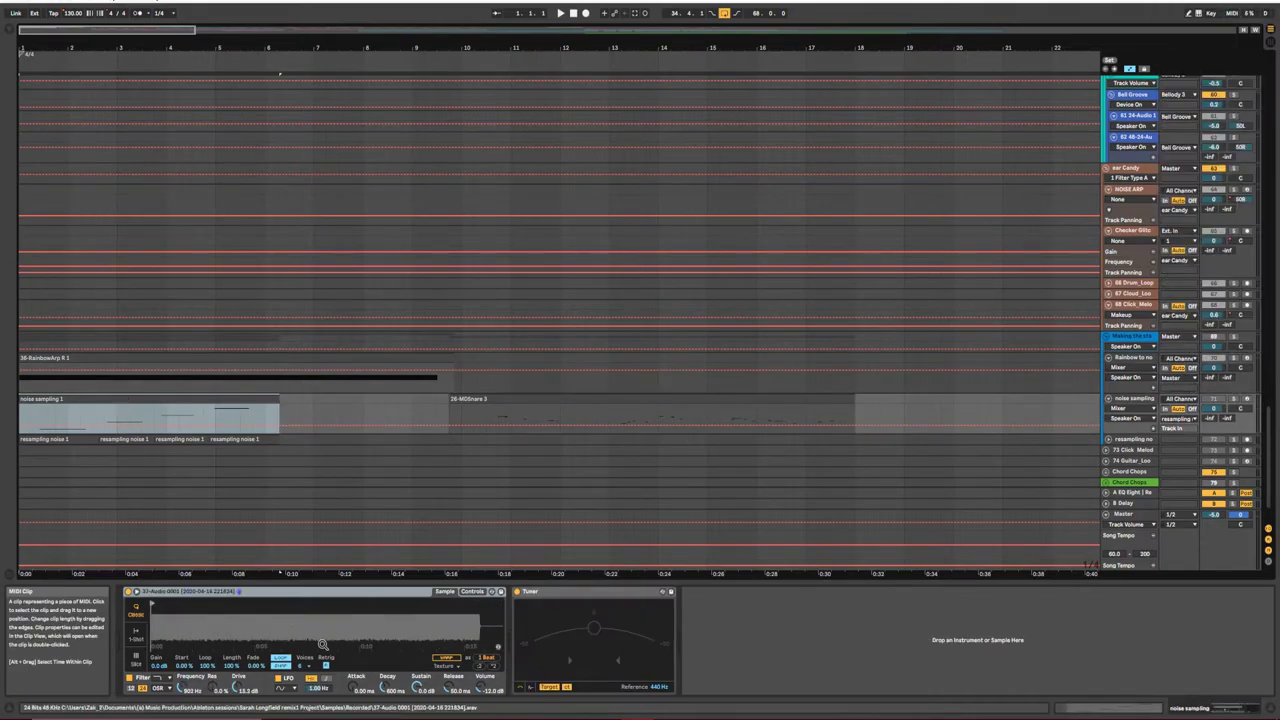
{"action": "left_click_drag", "start_coordinate": [180, 625], "coordinate": [182, 655]}
{"action": "left_click_drag", "start_coordinate": [203, 606], "coordinate": [210, 645]}
{"action": "left_click_drag", "start_coordinate": [334, 606], "coordinate": [340, 625]}
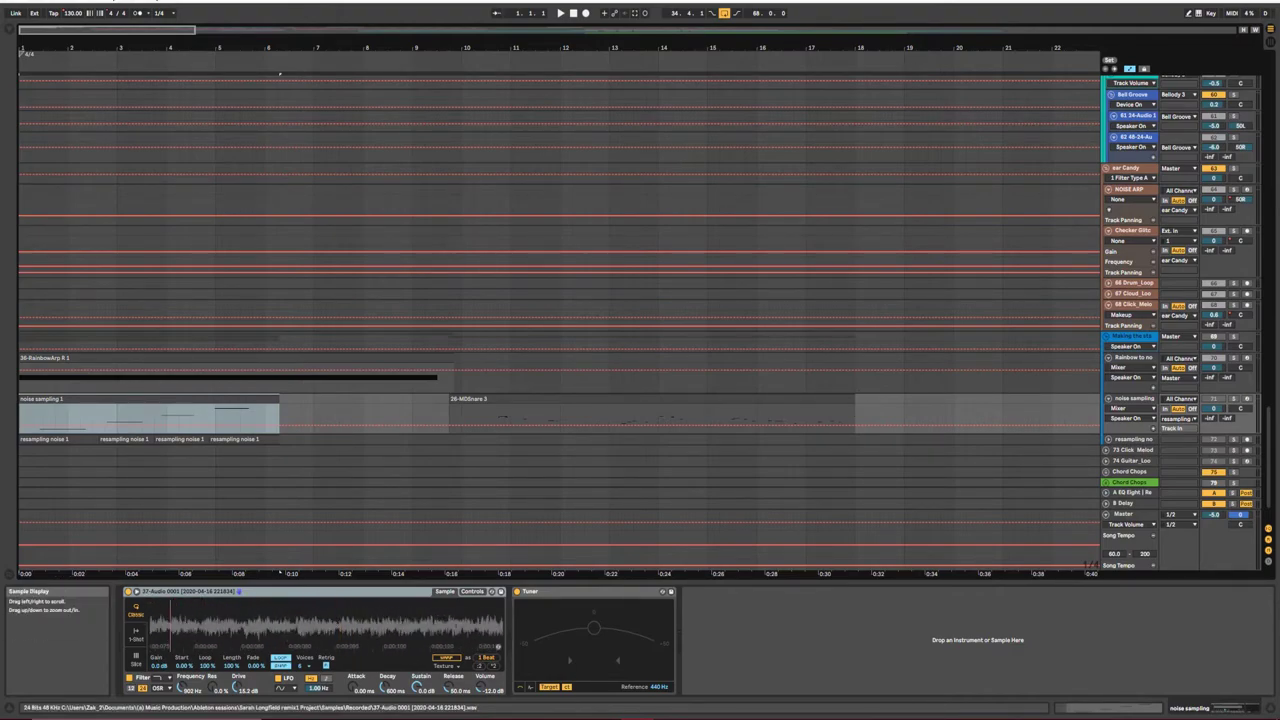
{"action": "left_click_drag", "start_coordinate": [170, 615], "coordinate": [429, 633]}
{"action": "left_click_drag", "start_coordinate": [165, 631], "coordinate": [397, 642]}
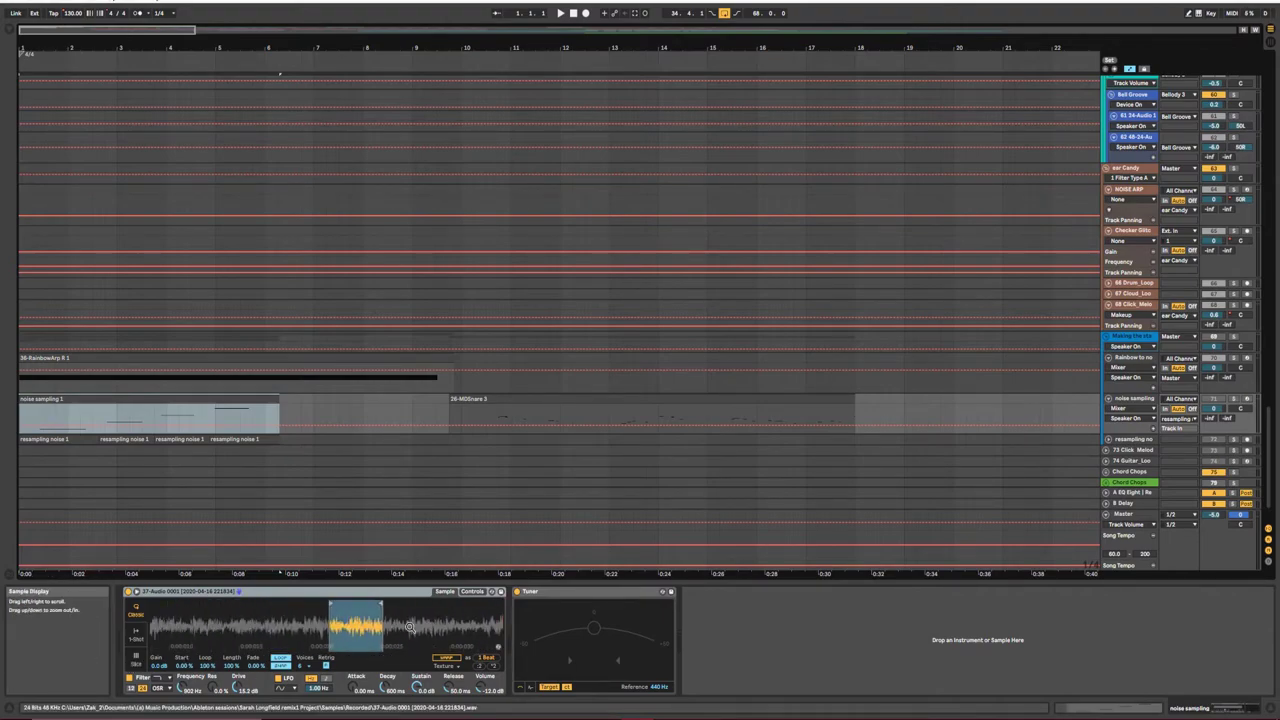
- Play the soloed noise sampling track from bar 1 and route its output to Master
{"action": "scroll", "coordinate": [411, 625], "scroll_direction": "down", "scroll_amount": 2}
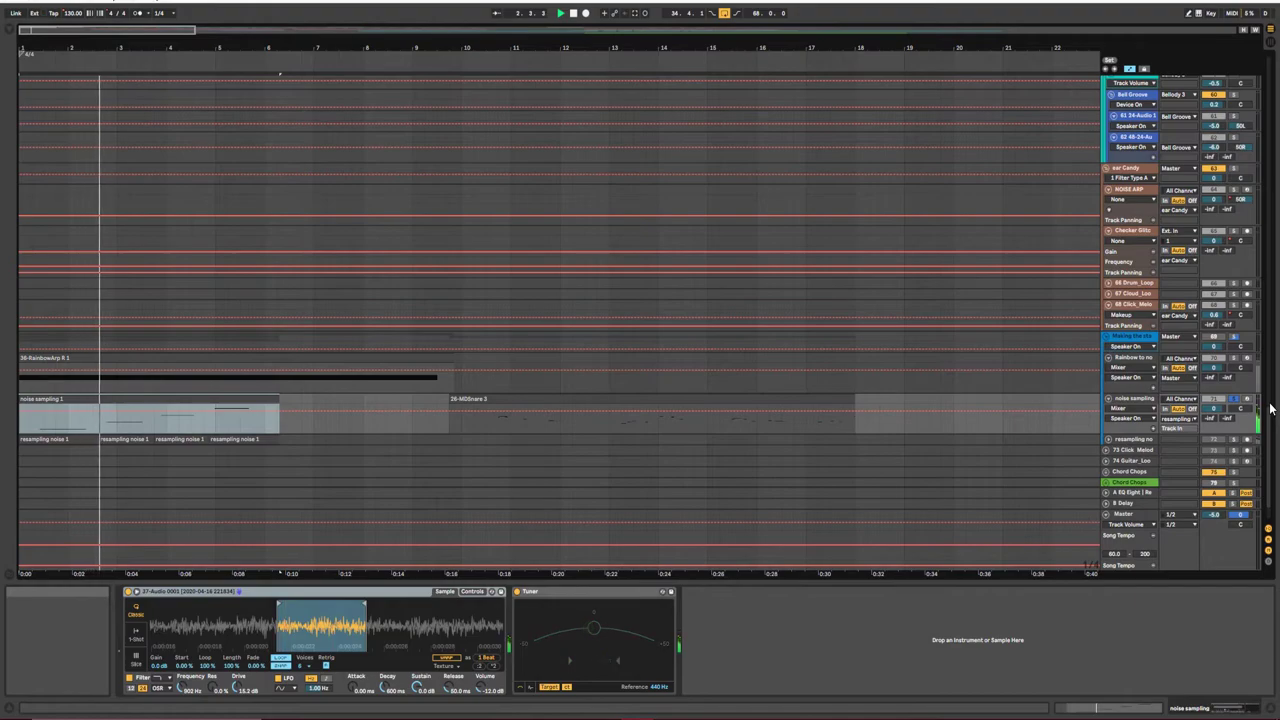
{"action": "left_click", "coordinate": [1186, 419]}
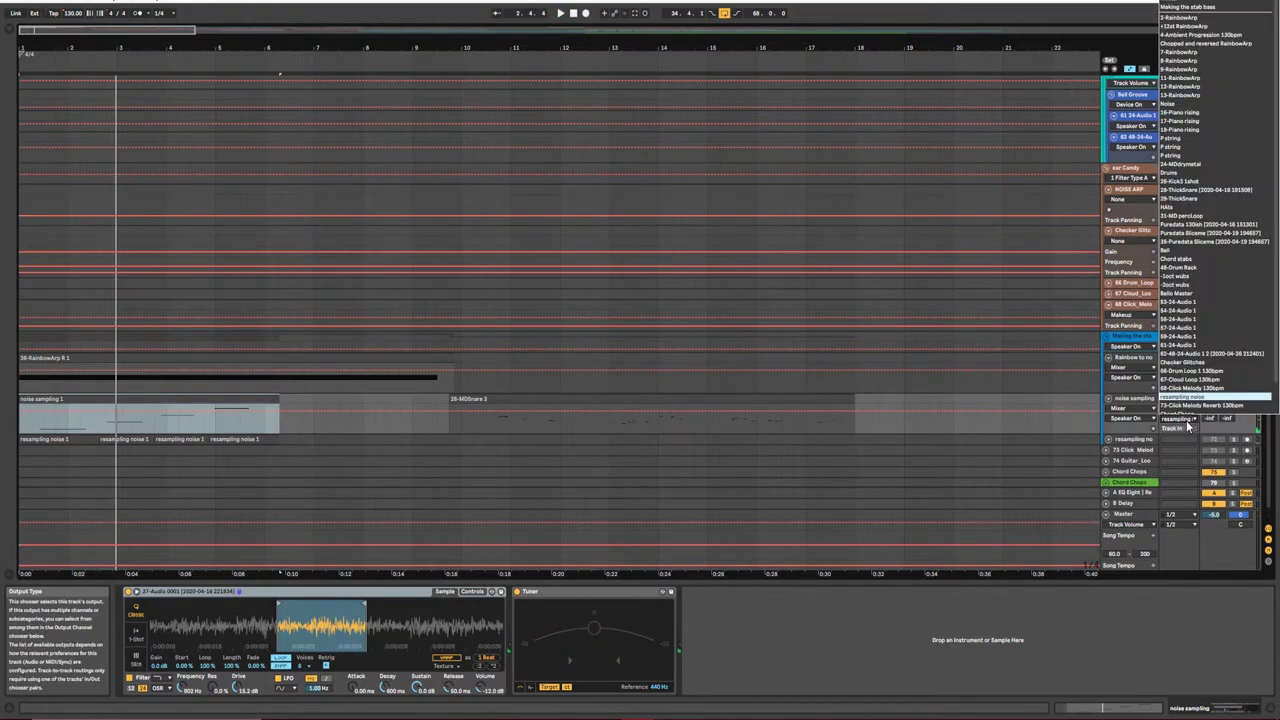
{"action": "left_click", "coordinate": [1185, 3]}
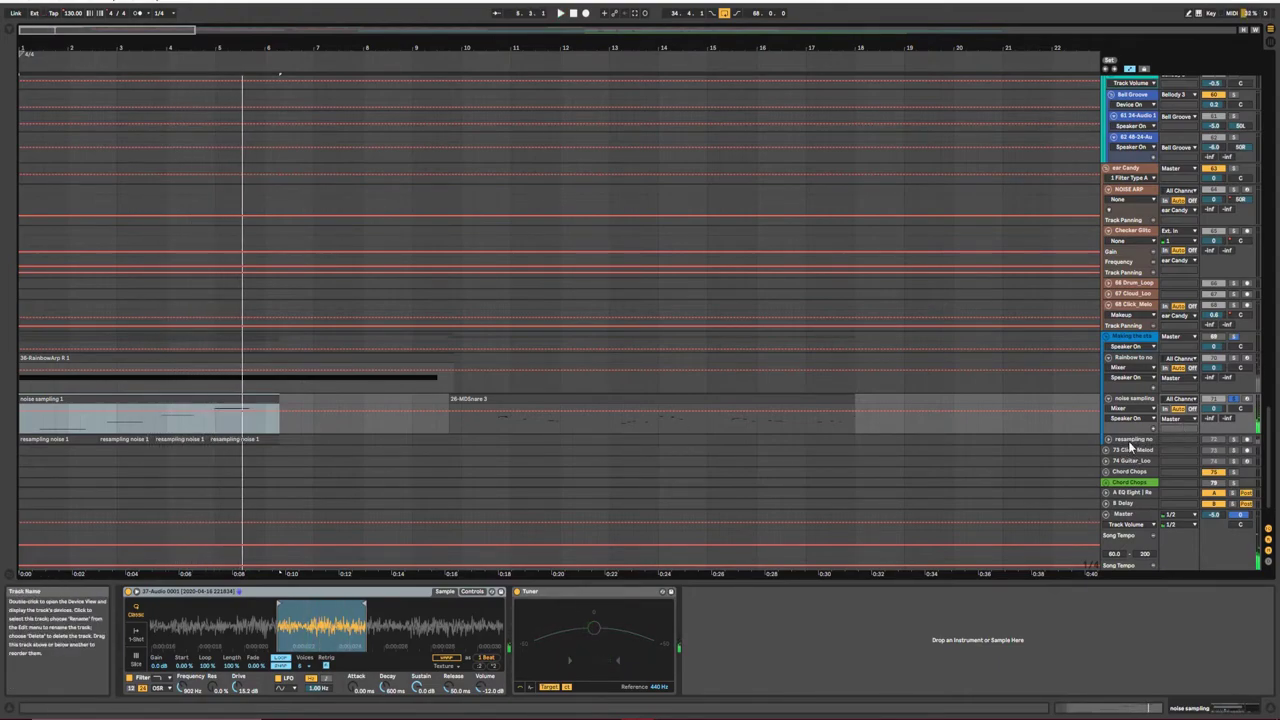
- Unfold the resampling noise track and examine its four clips in the first bars
{"action": "left_click", "coordinate": [1107, 440]}
{"action": "scroll", "coordinate": [361, 381], "scroll_direction": "down", "scroll_amount": 2}
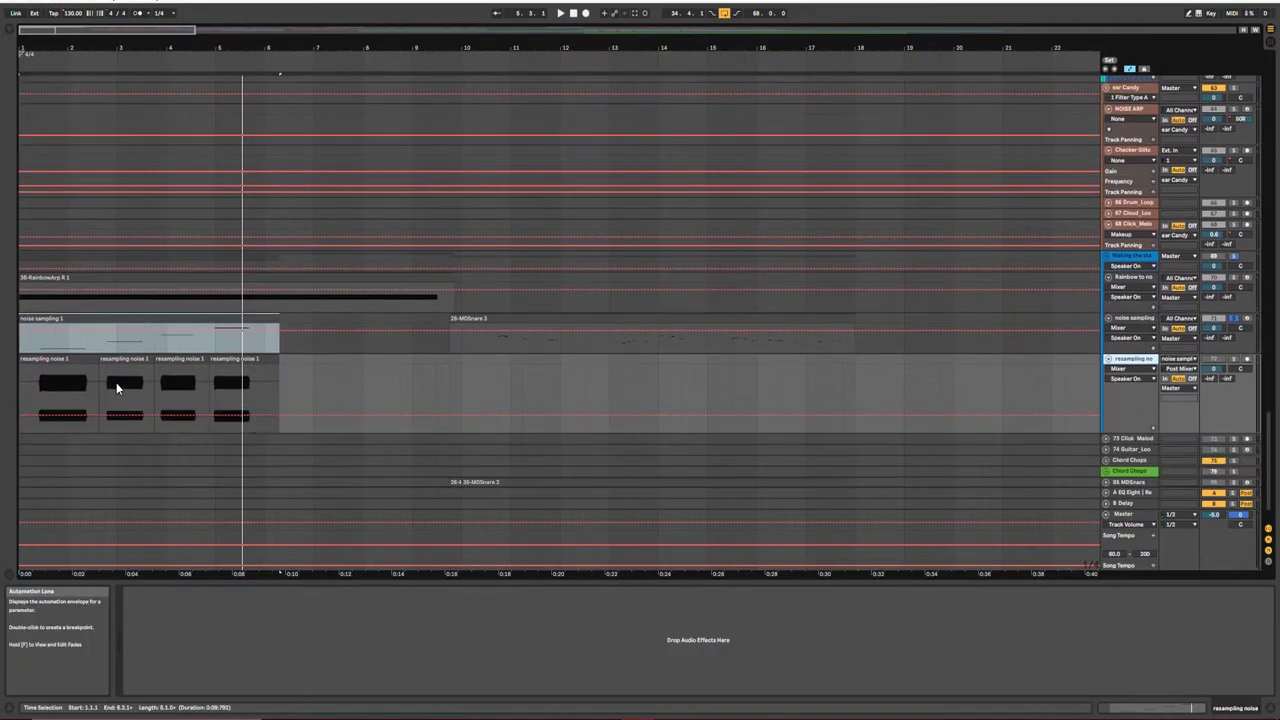
{"action": "right_click", "coordinate": [410, 367]}
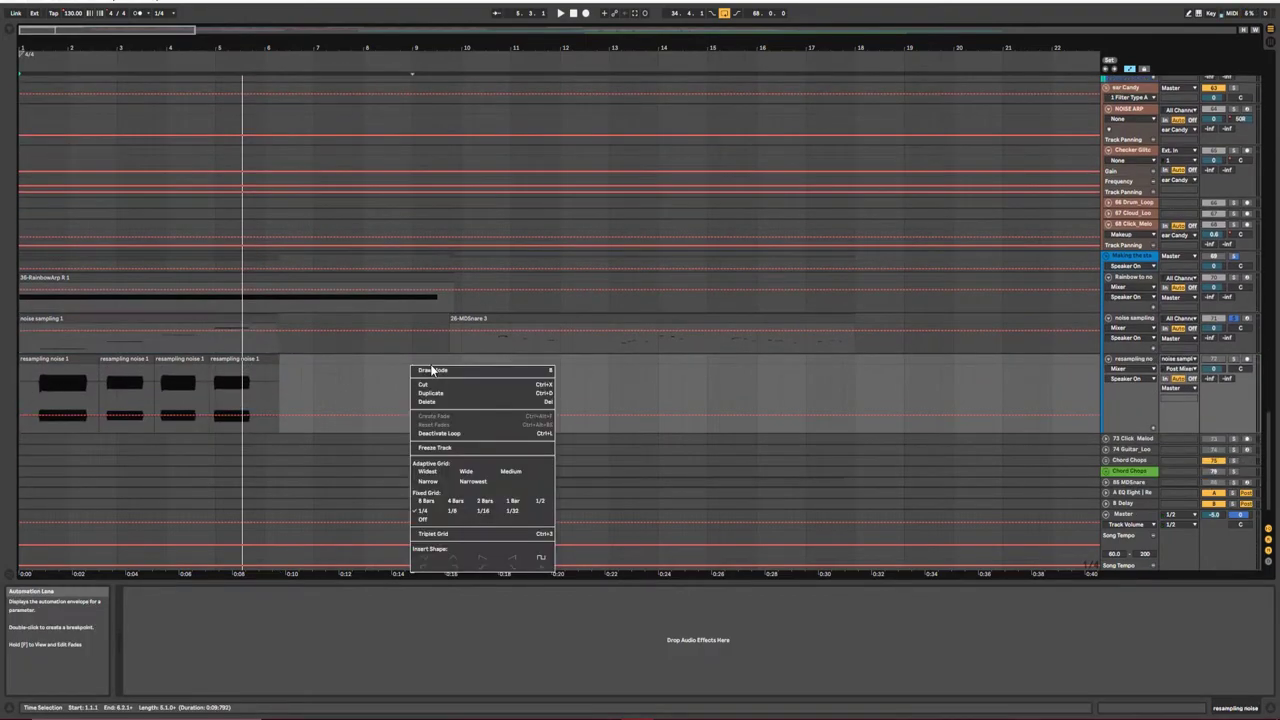
{"action": "left_click", "coordinate": [429, 370]}
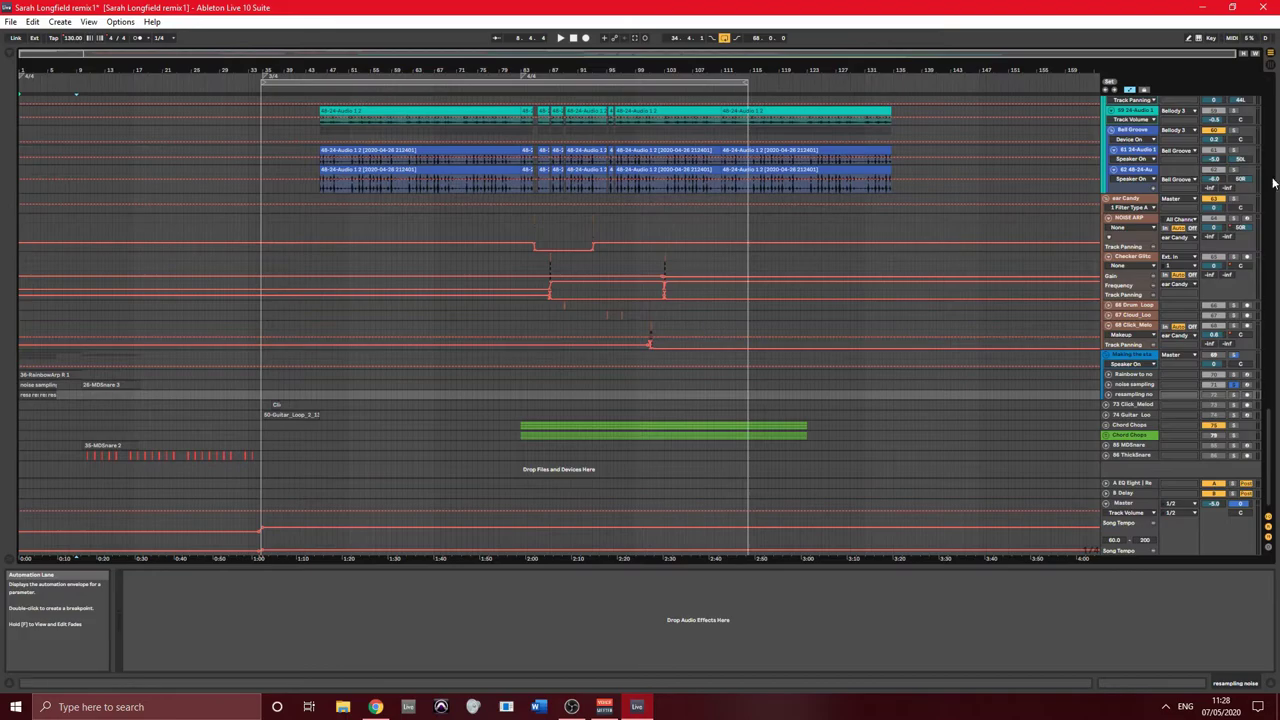
- Play the soloed ear Candy group from about bar 84 and jump playback further ahead
{"action": "left_click", "coordinate": [530, 229]}
{"action": "key", "text": "space"}
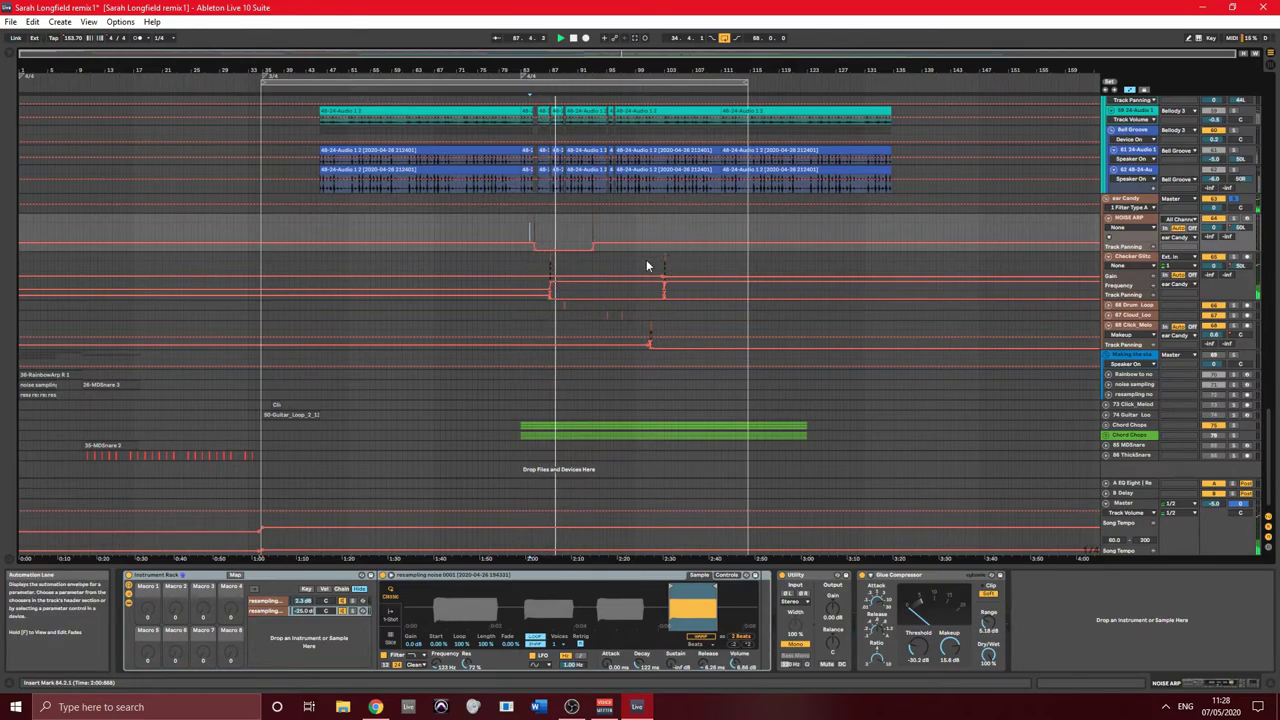
{"action": "left_click", "coordinate": [587, 98]}
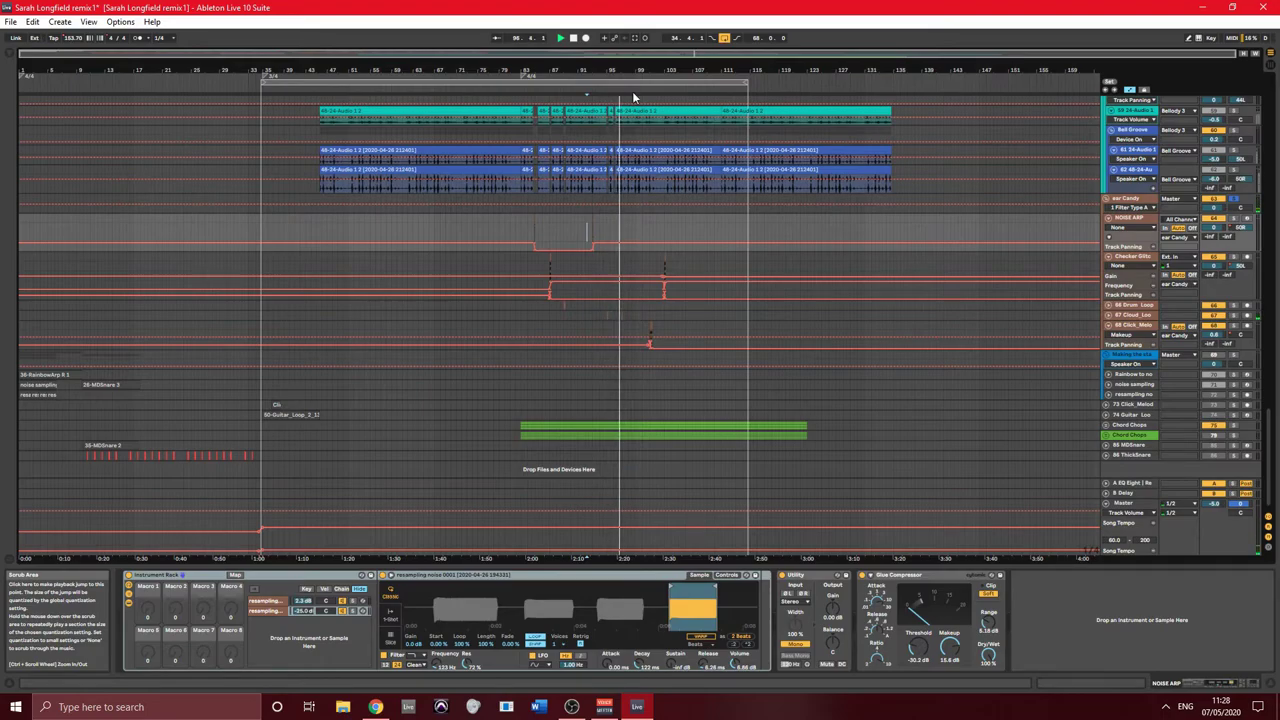
- Compare the two resampling chains in the NOISE ARP instrument rack and play the soloed track from bar 84
{"action": "scroll", "coordinate": [1213, 248], "scroll_direction": "up", "scroll_amount": 3}
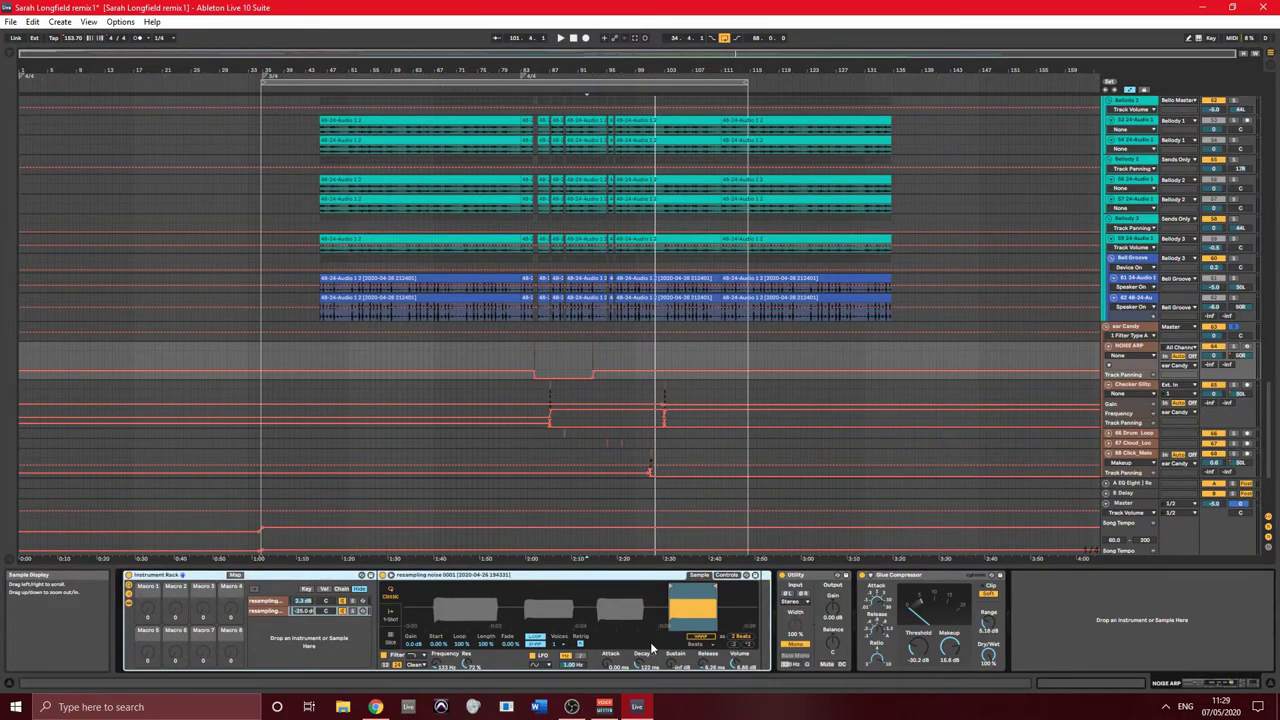
{"action": "left_click", "coordinate": [264, 602]}
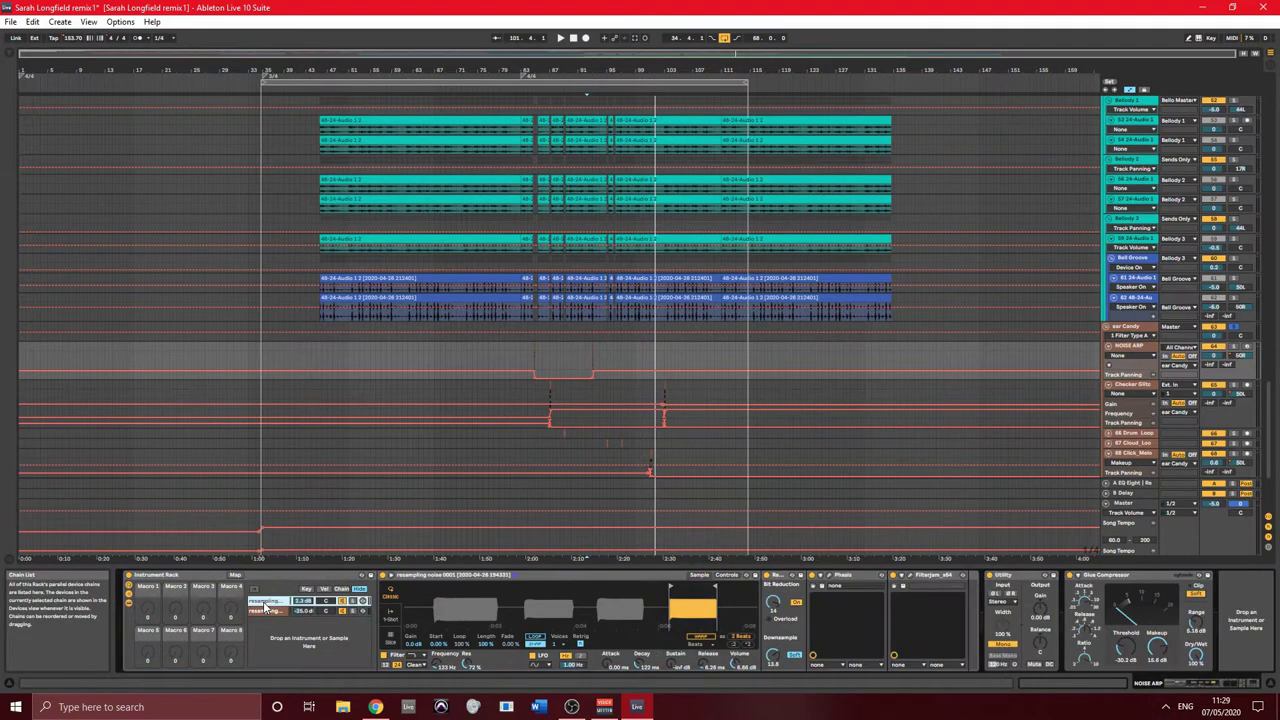
{"action": "left_click", "coordinate": [266, 611]}
{"action": "left_click", "coordinate": [266, 602]}
{"action": "left_click", "coordinate": [267, 611]}
{"action": "left_click", "coordinate": [265, 601]}
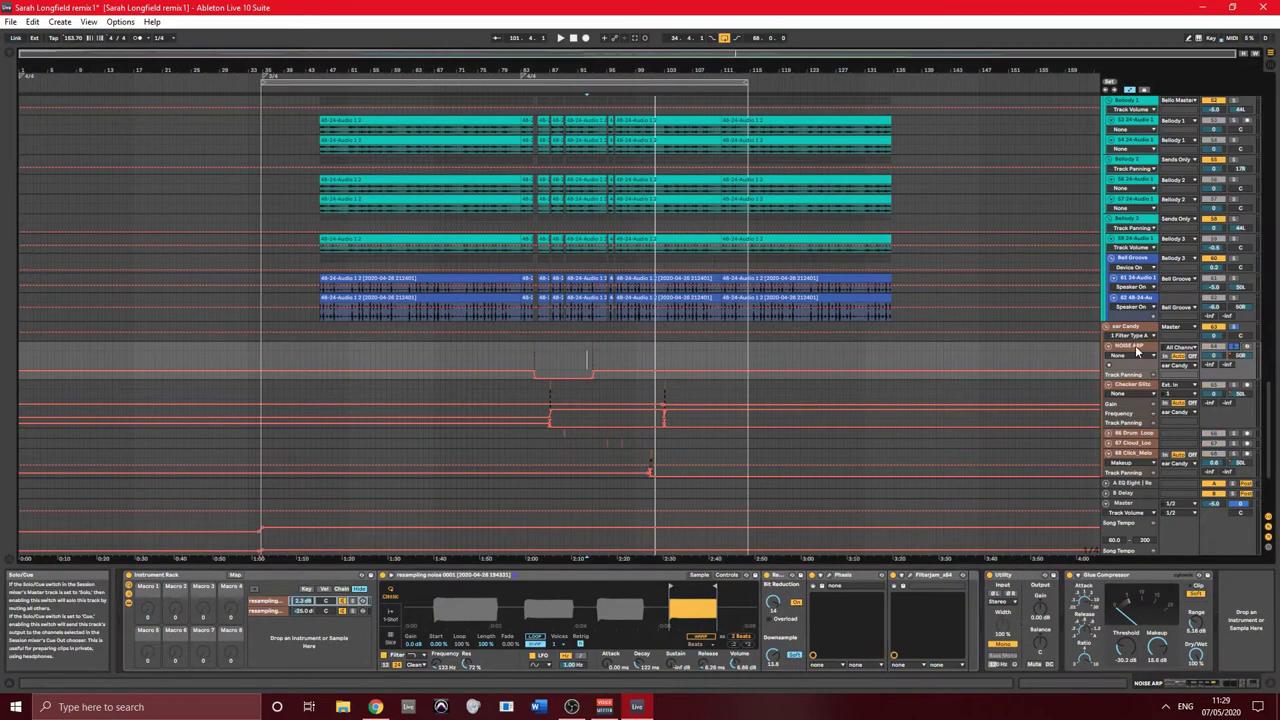
{"action": "left_click", "coordinate": [528, 348]}
{"action": "key", "text": "space"}
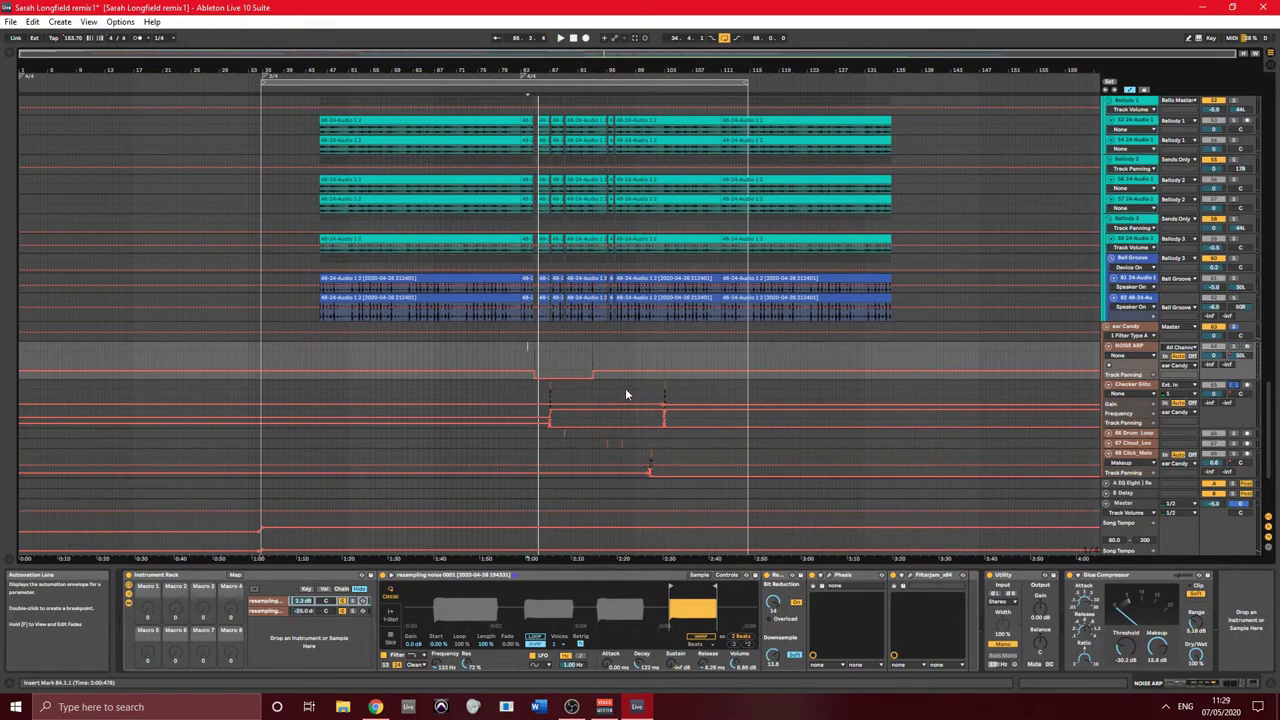
- Play the Quick_Bass_Run clip at bar 87 on the soloed Checker Glitches track and show its sample settings
{"action": "key", "text": "plus"}
{"action": "key", "text": "plus"}
{"action": "key", "text": "plus"}
{"action": "key", "text": "plus"}
{"action": "key", "text": "plus"}
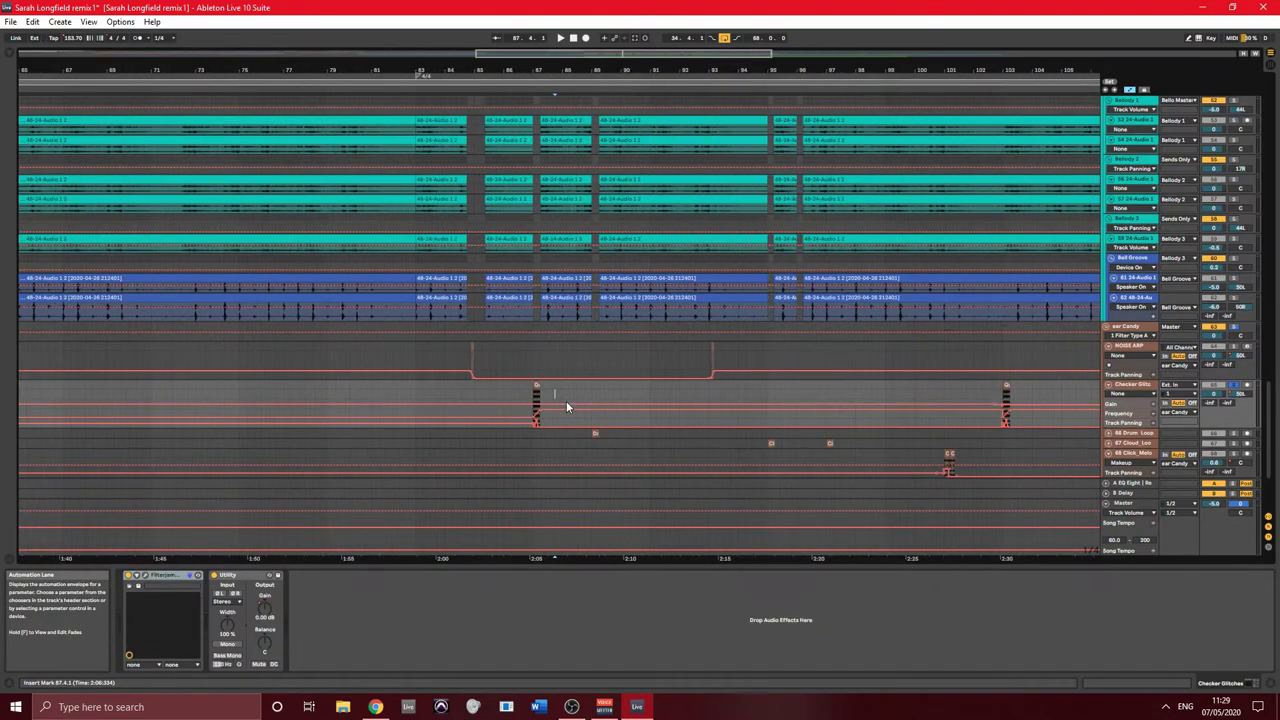
{"action": "left_click", "coordinate": [504, 386]}
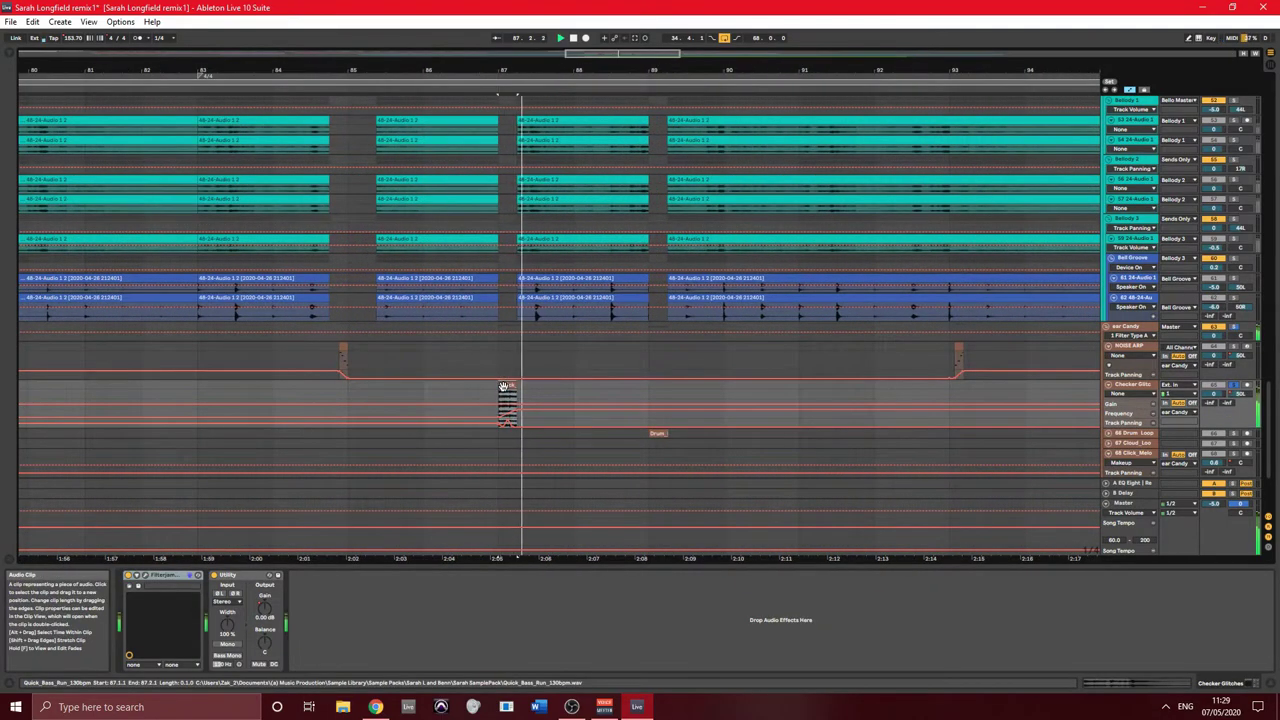
{"action": "double_click", "coordinate": [507, 388]}
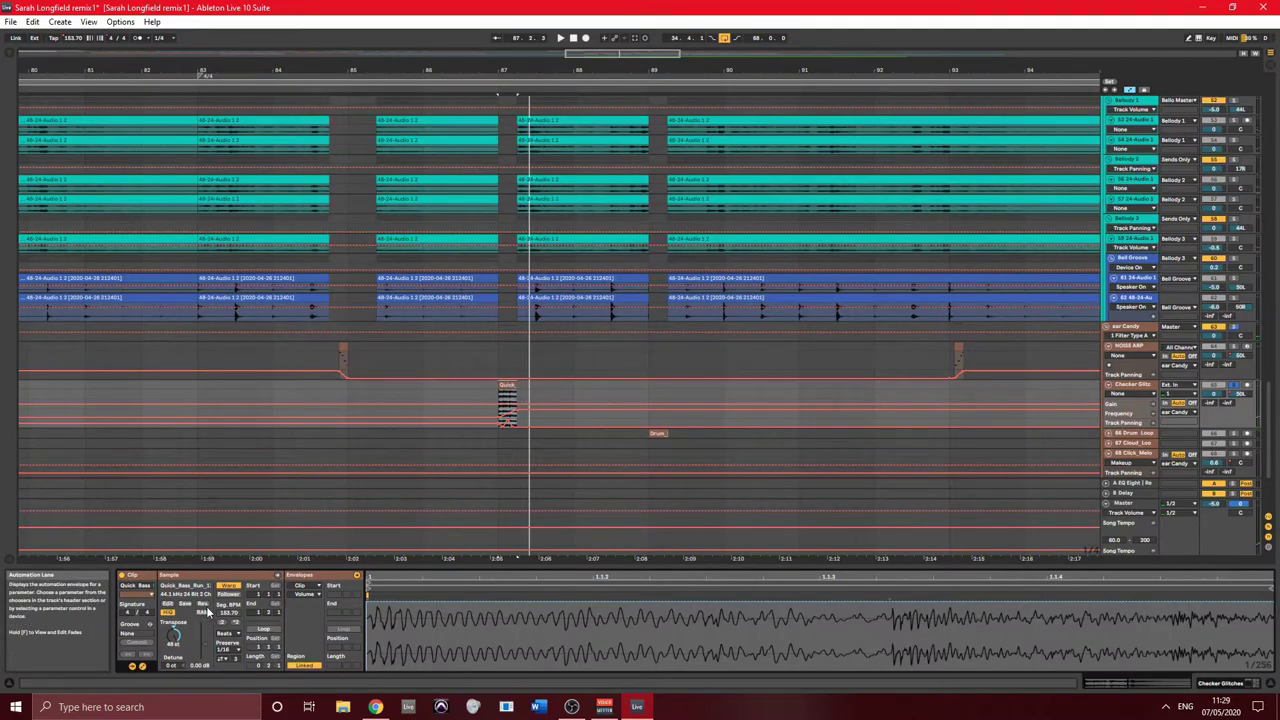
- Try the Quick_Bass_Run clip with warping off and transpose at 0 st, extend it and play it
{"action": "left_click", "coordinate": [226, 587]}
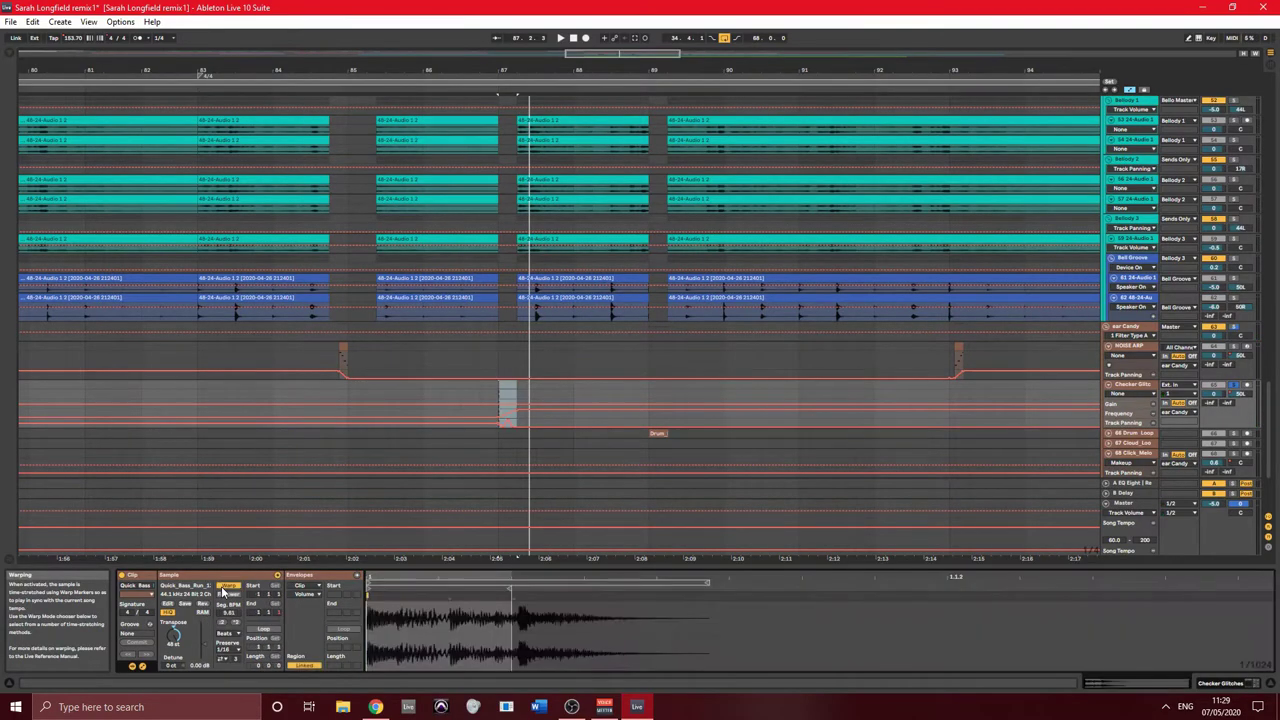
{"action": "left_click", "coordinate": [226, 588]}
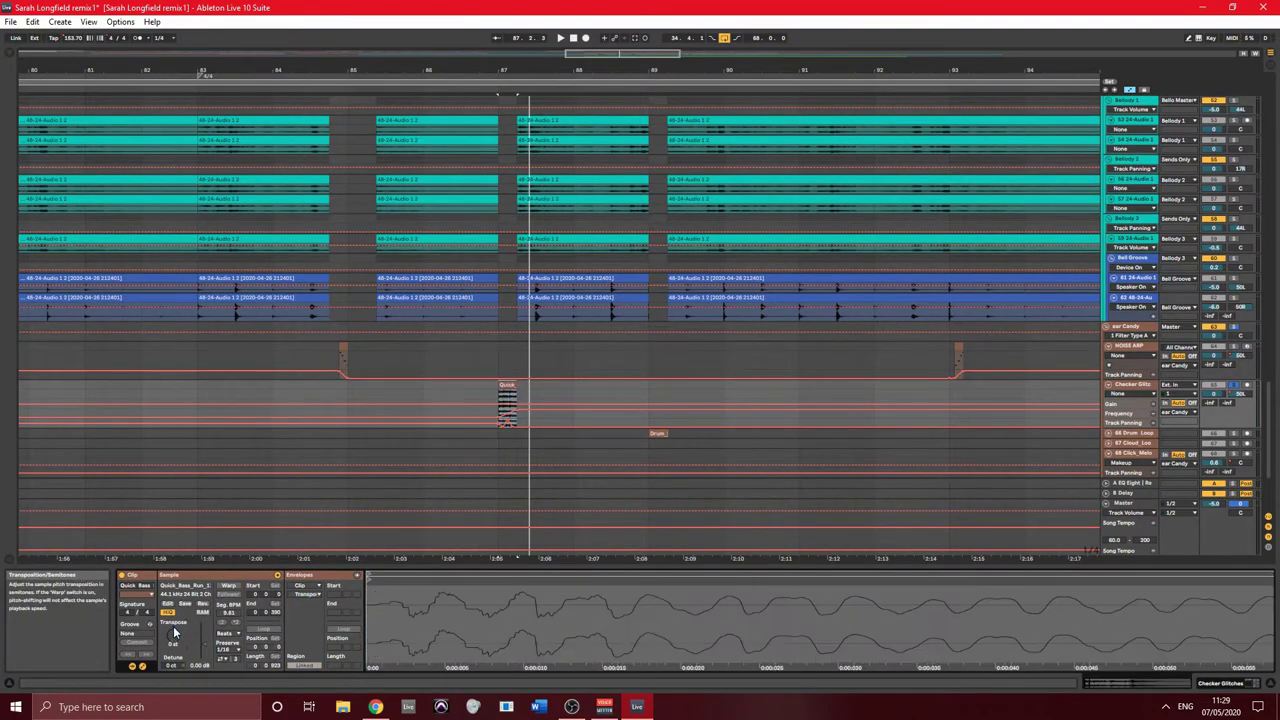
{"action": "left_click_drag", "start_coordinate": [516, 400], "coordinate": [648, 389]}
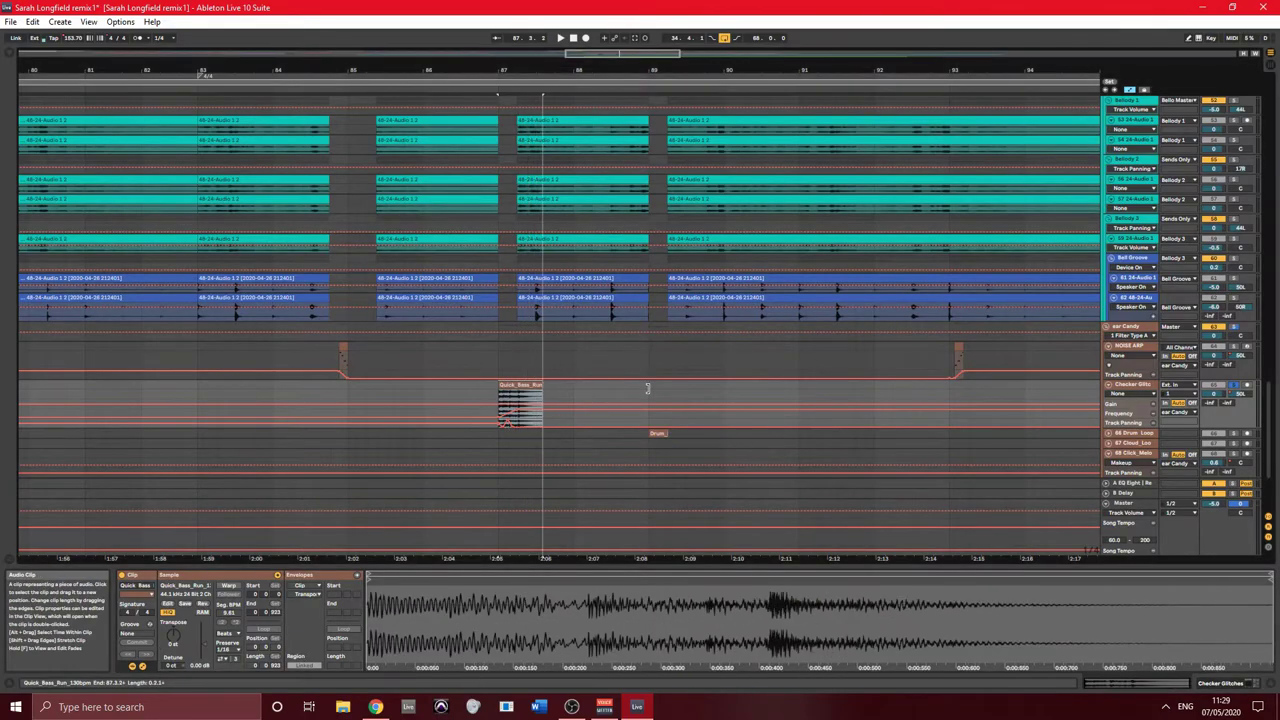
{"action": "left_click", "coordinate": [526, 395]}
- Undo the warp, transpose and length changes to the Quick_Bass_Run clip and replay it from bar 87
{"action": "key", "text": "ctrl+z"}
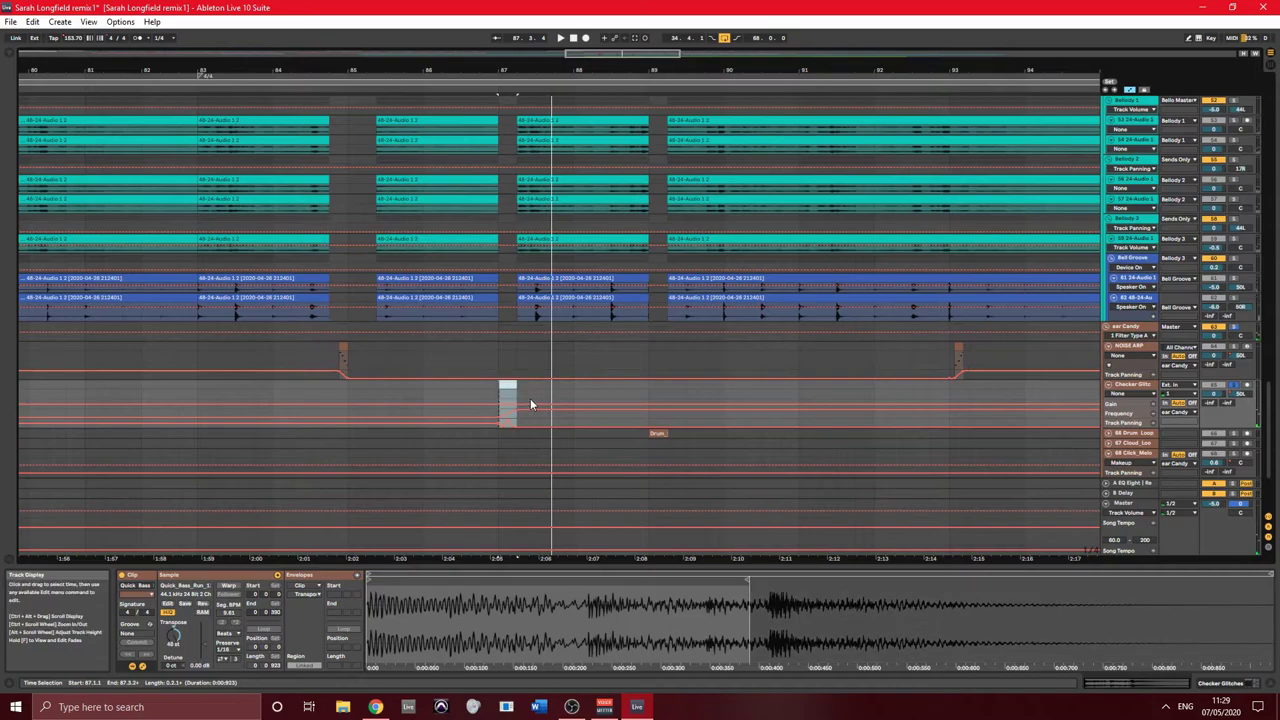
{"action": "key", "text": "space"}
{"action": "key", "text": "space"}
{"action": "key", "text": "space"}
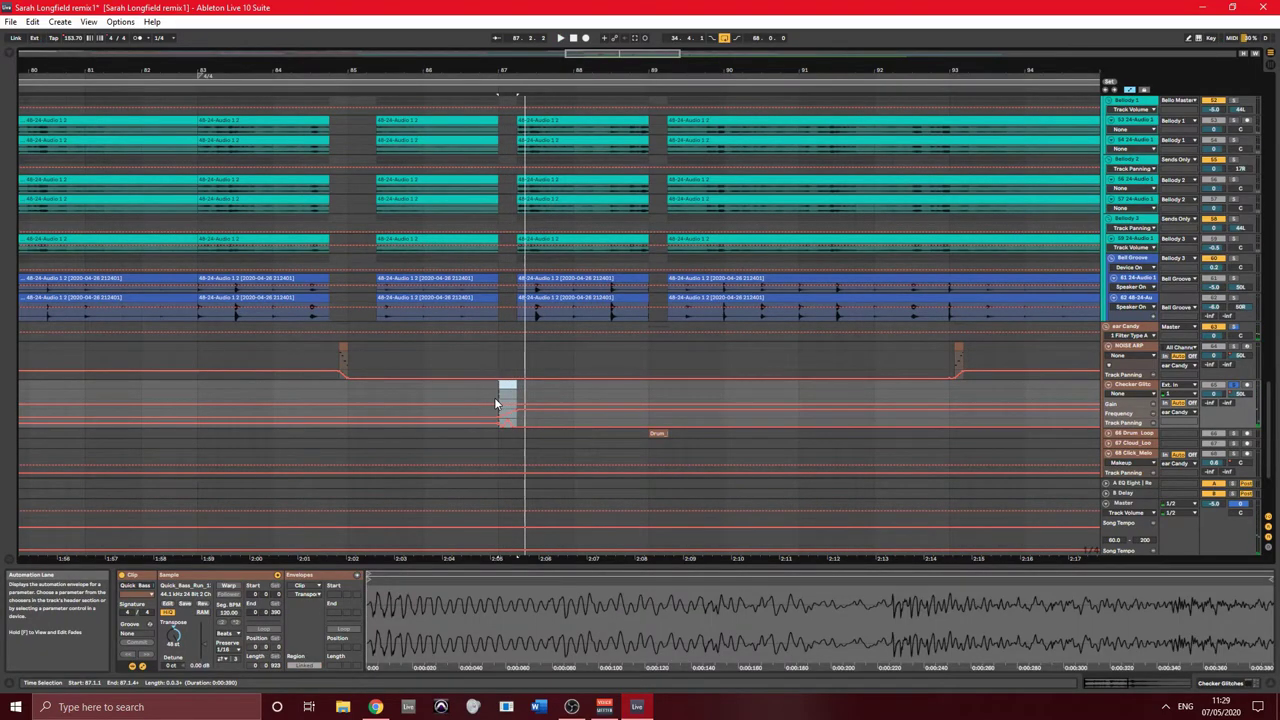
{"action": "key", "text": "space"}
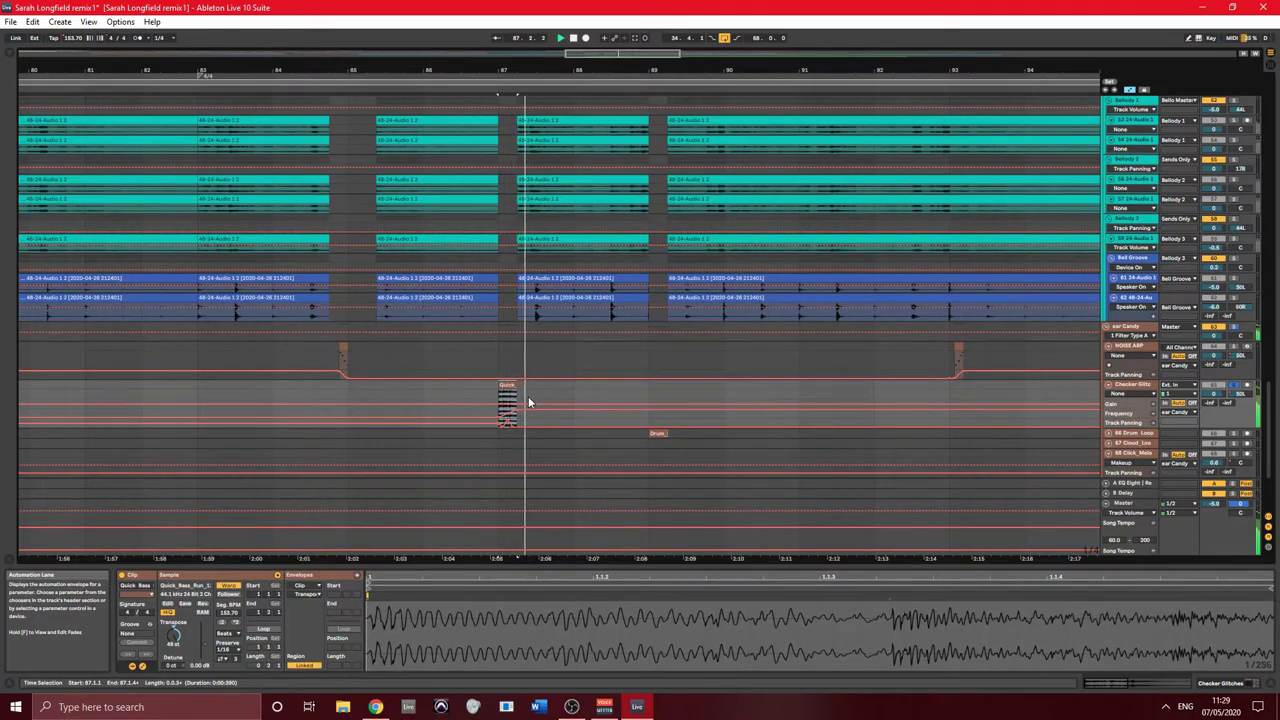
- Unfold and solo the Drum Loop track in the ear Candy group and play its clip at bar 89
{"action": "scroll", "coordinate": [828, 422], "scroll_direction": "down", "scroll_amount": 5}
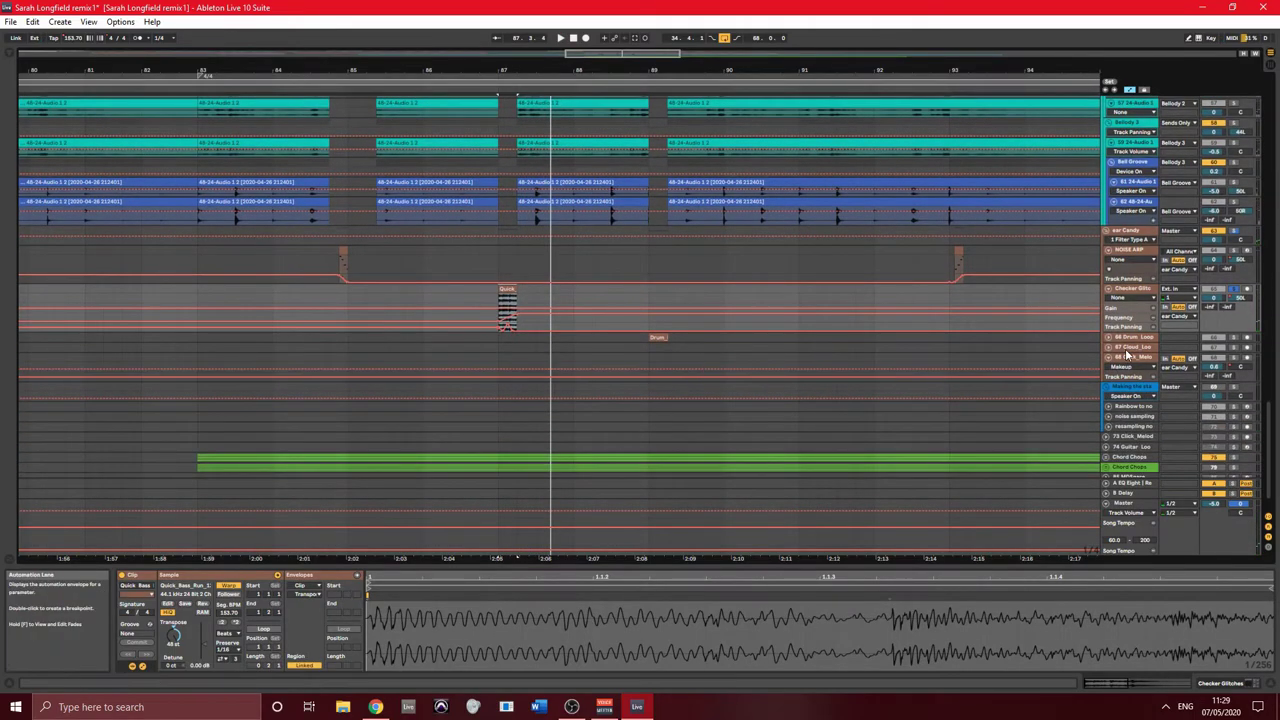
{"action": "left_click_drag", "start_coordinate": [1134, 342], "coordinate": [1134, 370]}
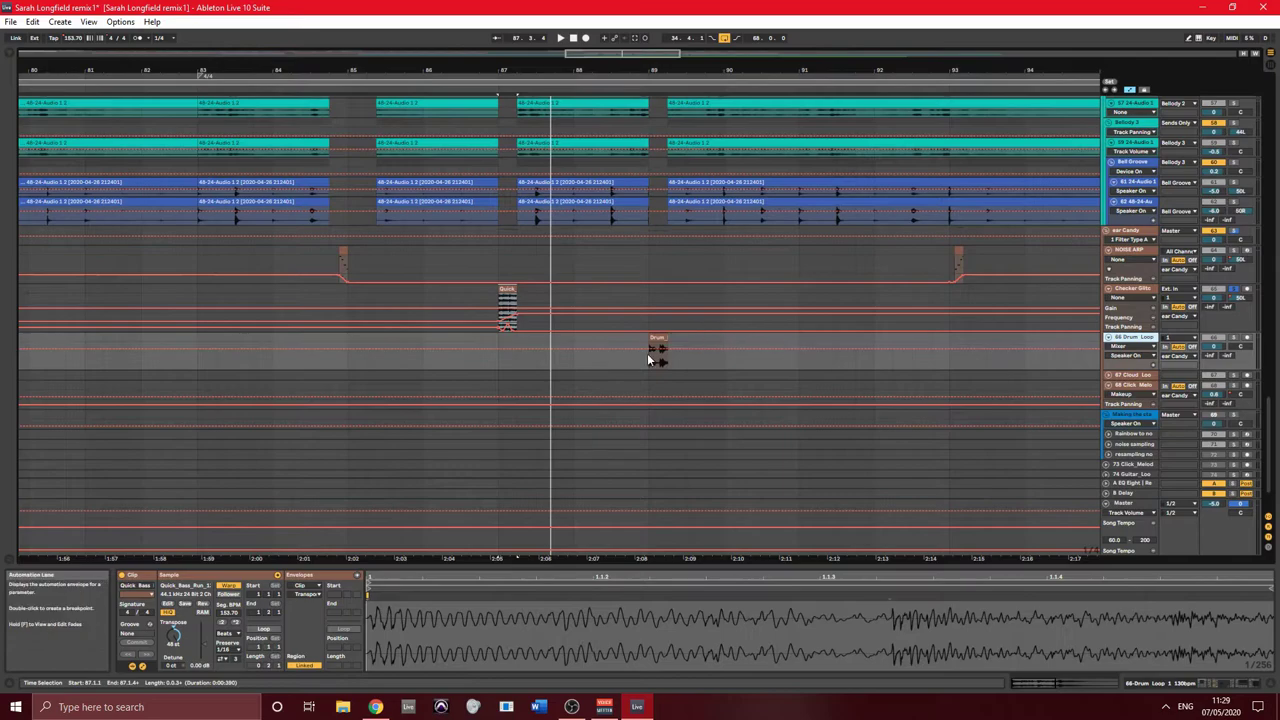
{"action": "left_click", "coordinate": [663, 339]}
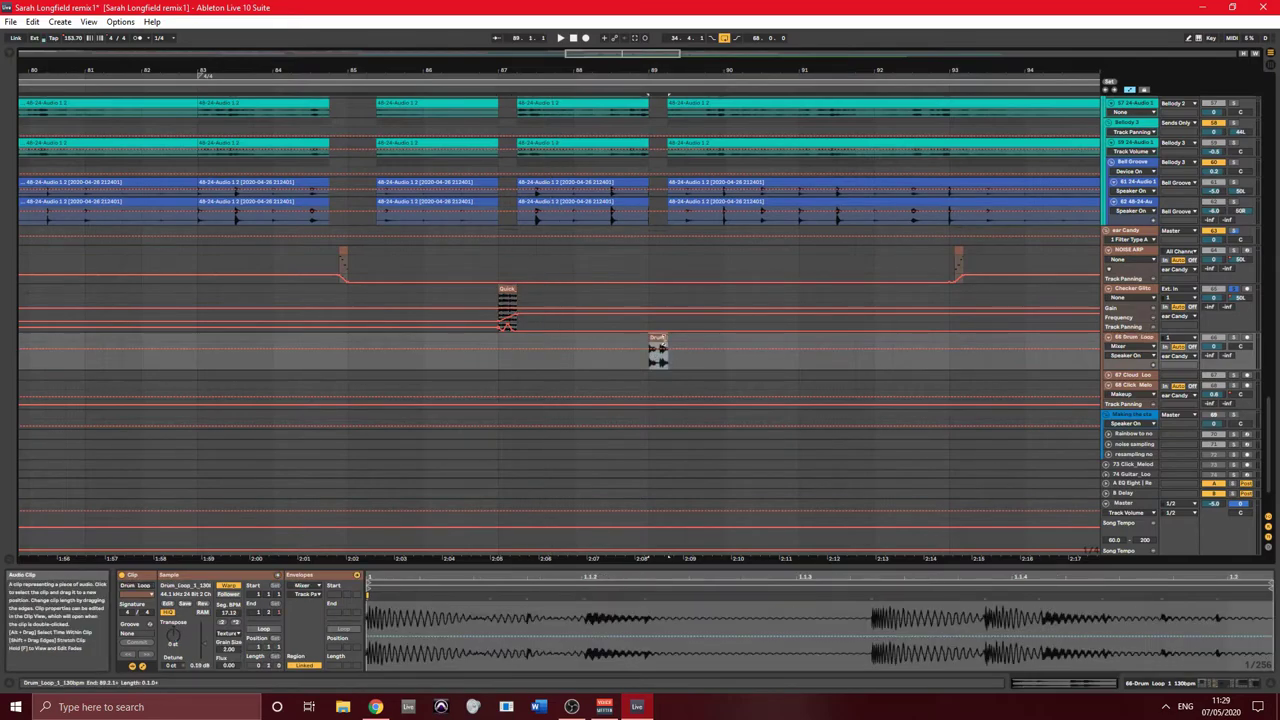
{"action": "left_click", "coordinate": [1235, 338]}
{"action": "key", "text": "space"}
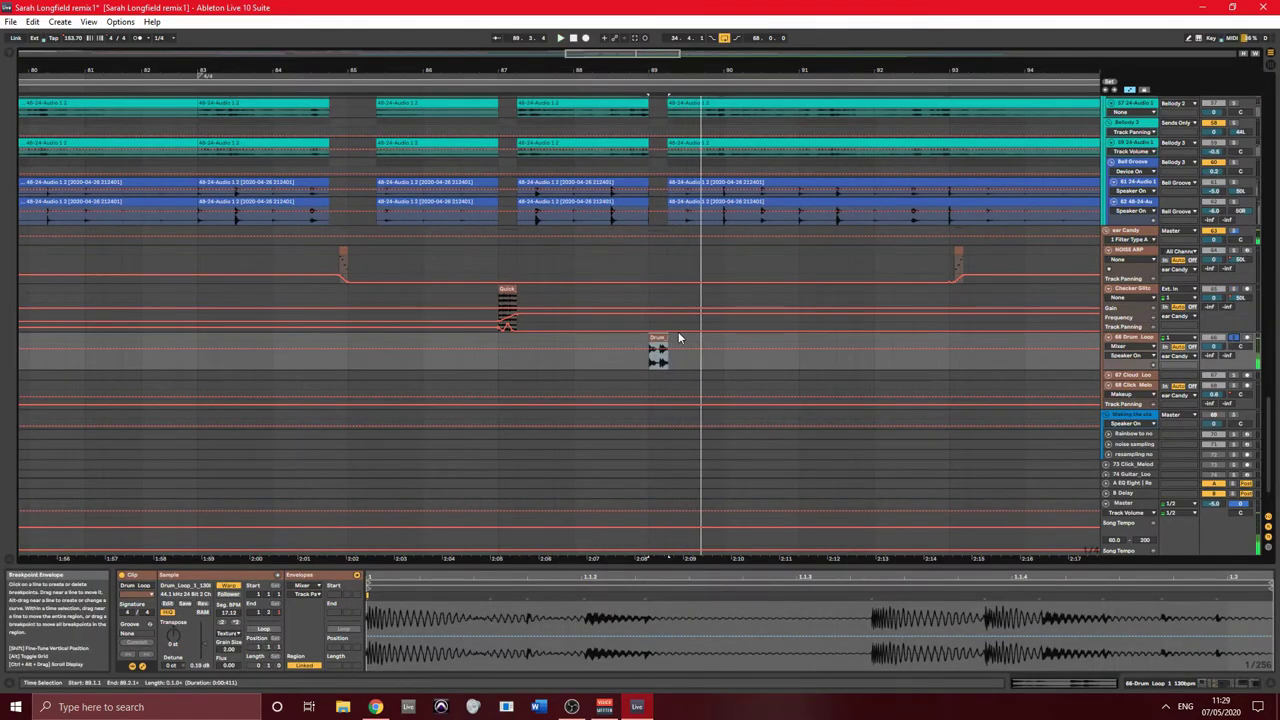
{"action": "key", "text": "space"}
{"action": "key", "text": "space"}
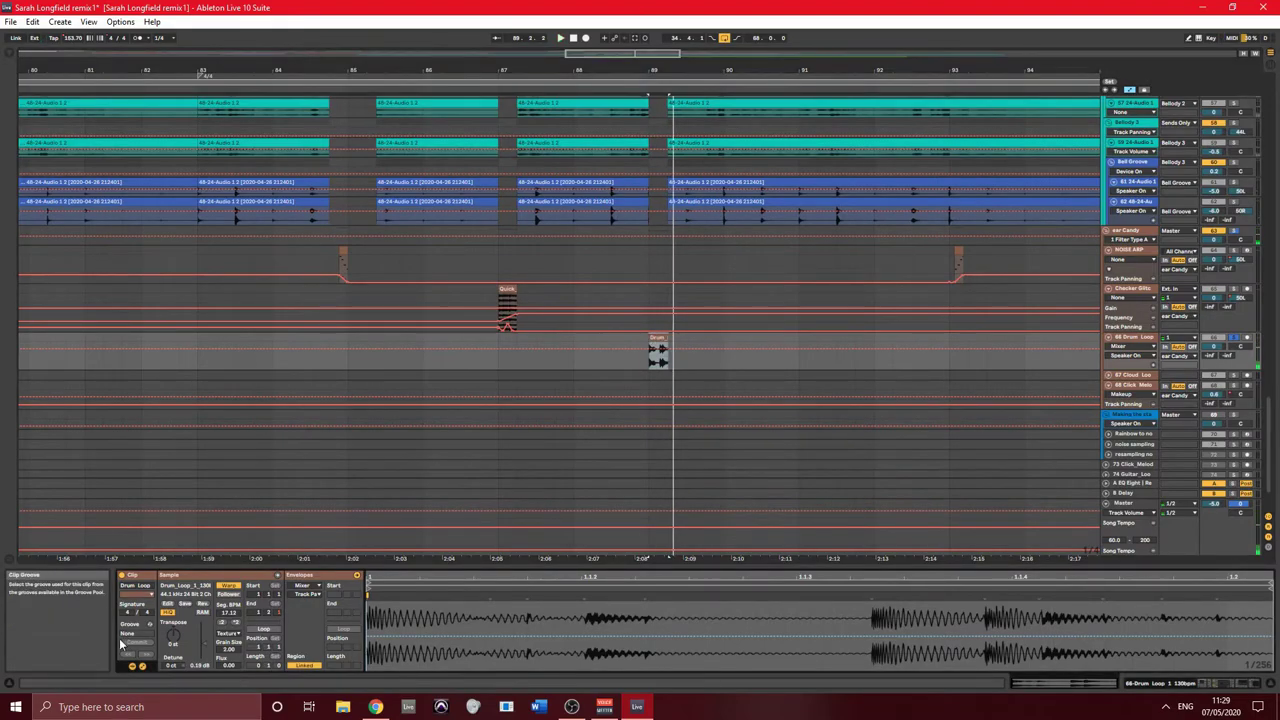
- Show the Drum_Loop_1 clip's transposition envelope and examine it along the waveform
{"action": "left_click", "coordinate": [300, 586]}
{"action": "left_click", "coordinate": [308, 597]}
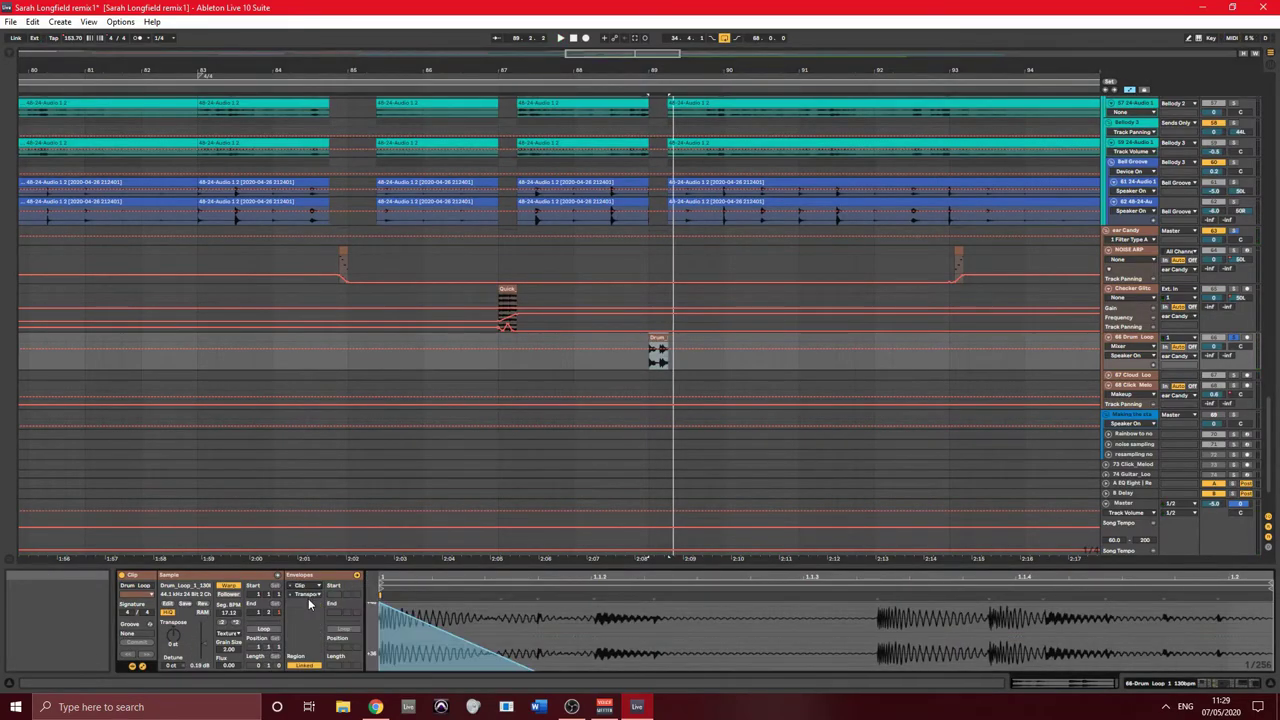
{"action": "scroll", "coordinate": [603, 624], "scroll_direction": "down", "scroll_amount": 5}
{"action": "left_click_drag", "start_coordinate": [818, 621], "coordinate": [1042, 628]}
{"action": "scroll", "coordinate": [655, 638], "scroll_direction": "up", "scroll_amount": 6}
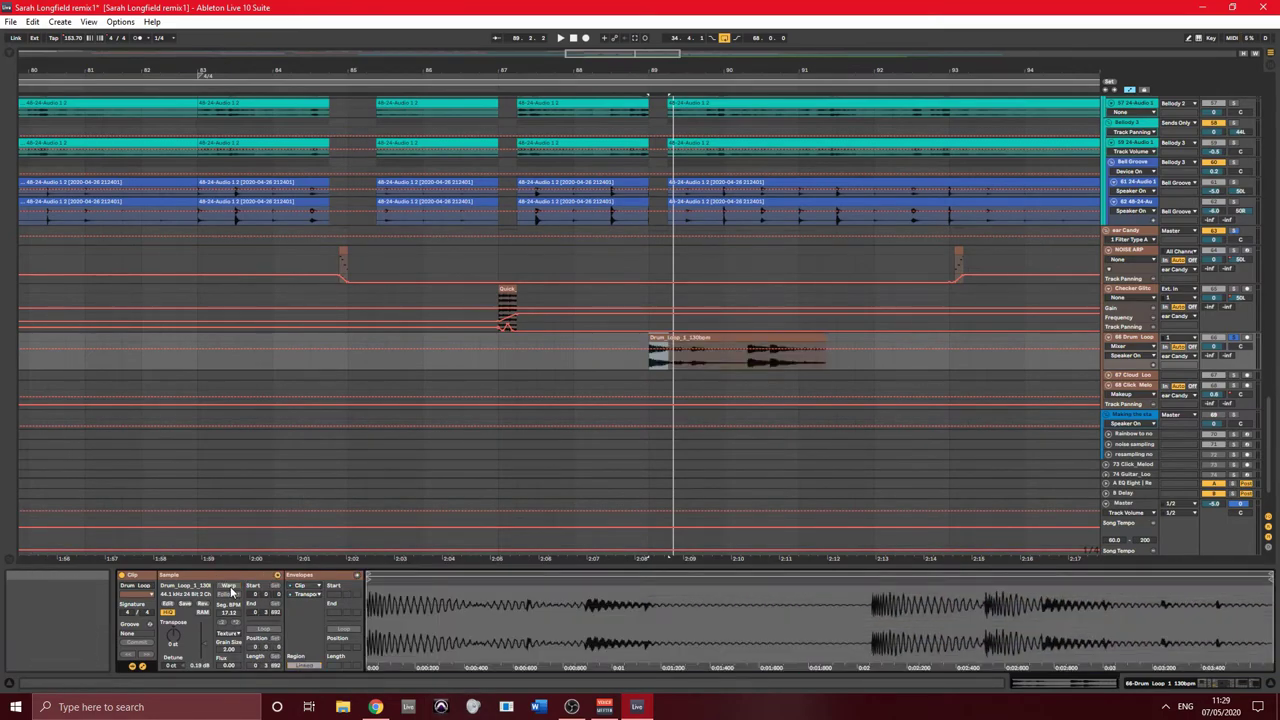
- Play the Drum_Loop_1 clip with warping off and show the track's effects chain
{"action": "key", "text": "space"}
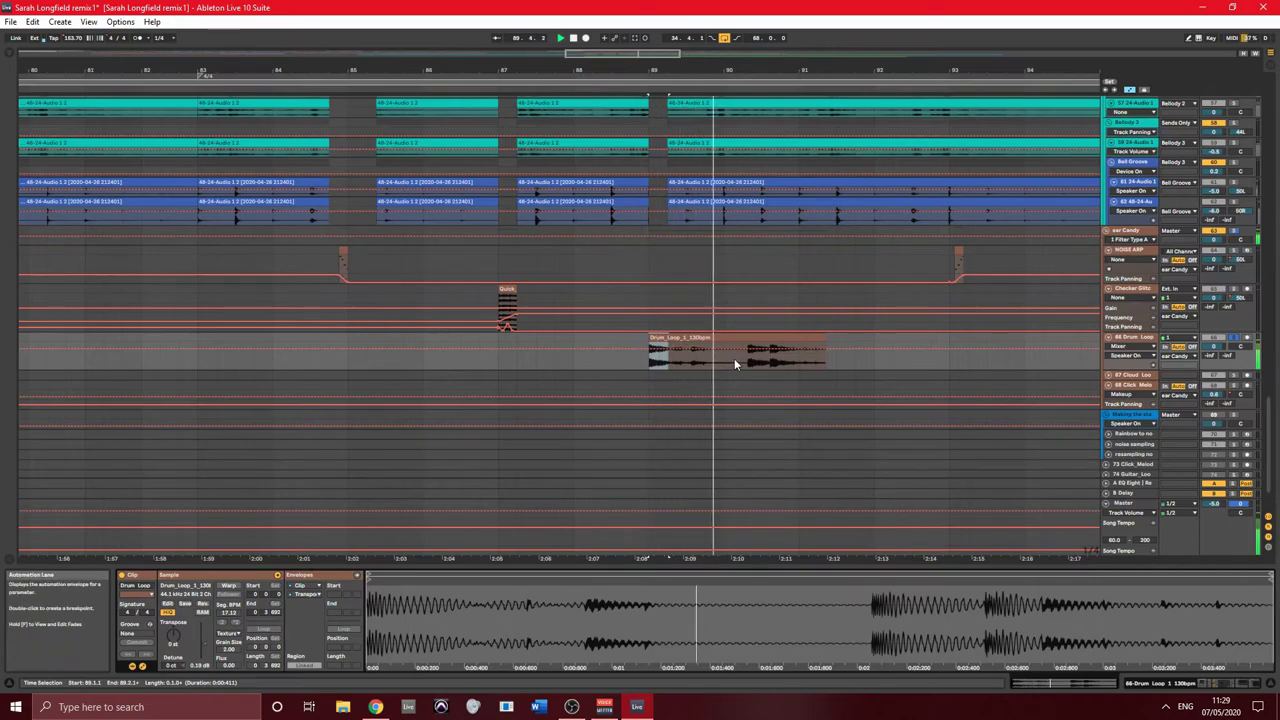
{"action": "left_click", "coordinate": [1145, 341]}
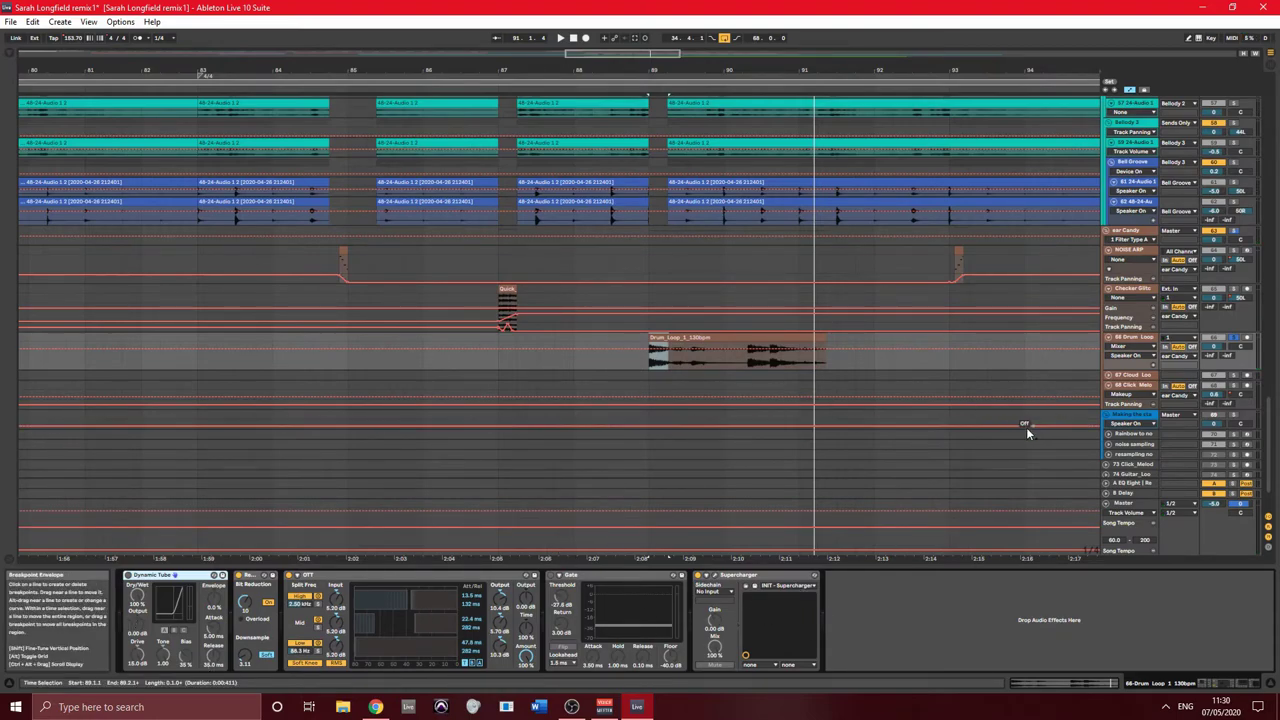
{"action": "key", "text": "space"}
- Replay the Drum Loop clip from bar 89 with its original warping and length restored
{"action": "key", "text": "space"}
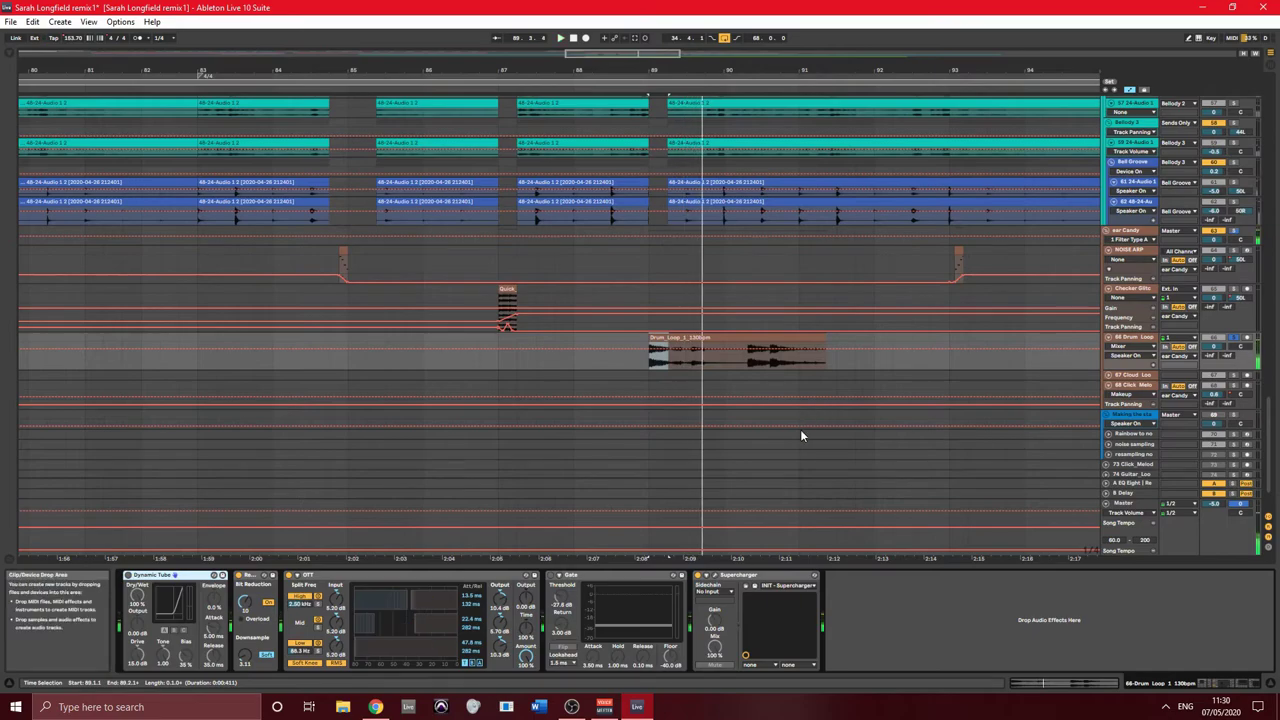
{"action": "left_click", "coordinate": [659, 337]}
{"action": "key", "text": "space"}
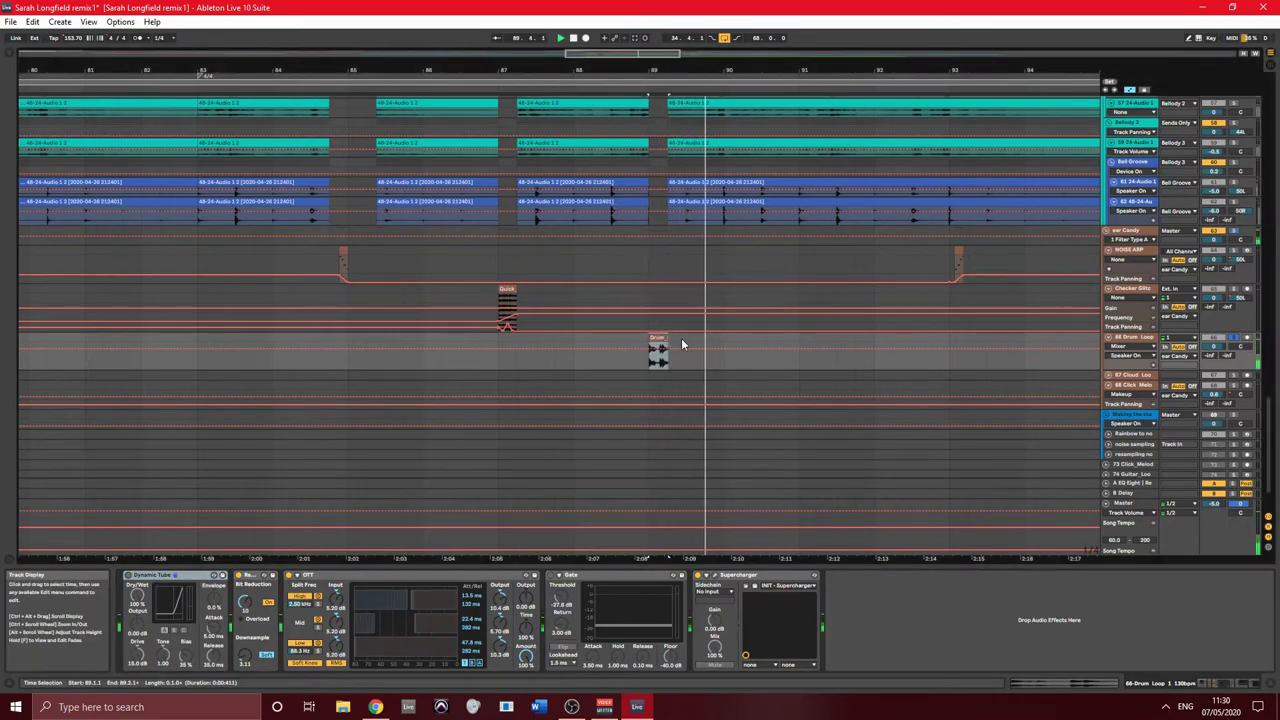
{"action": "key", "text": "space"}
{"action": "key", "text": "space"}
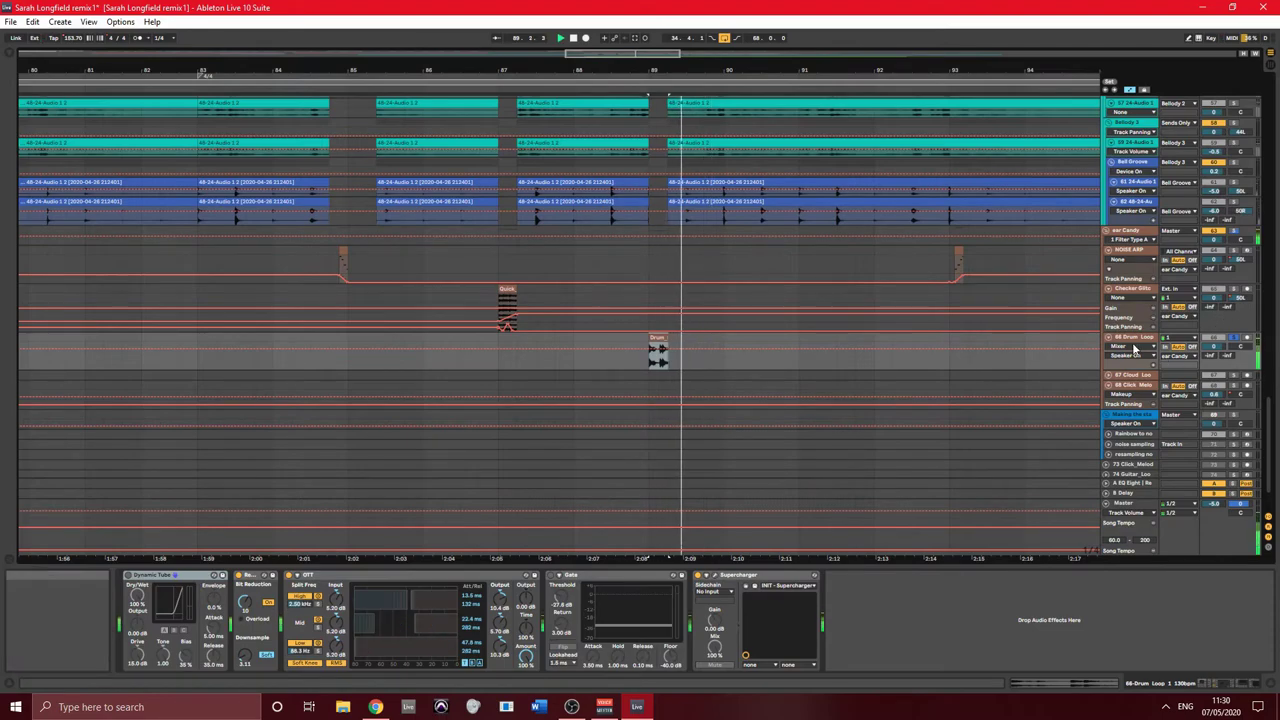
- Play the NOISE ARP clip at bar 93, and unfold, solo and play the Cloud Loop track's clip at bar 95
{"action": "left_click", "coordinate": [958, 260]}
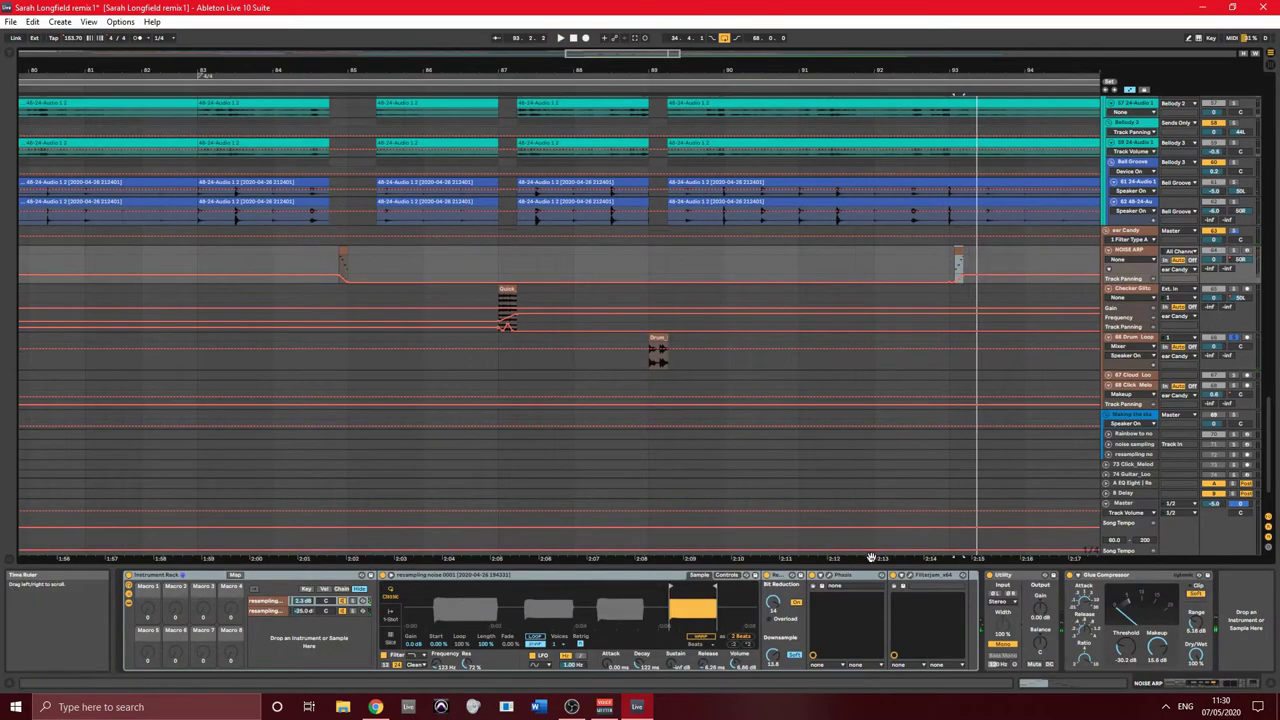
{"action": "left_click", "coordinate": [1120, 376]}
{"action": "left_click", "coordinate": [686, 392]}
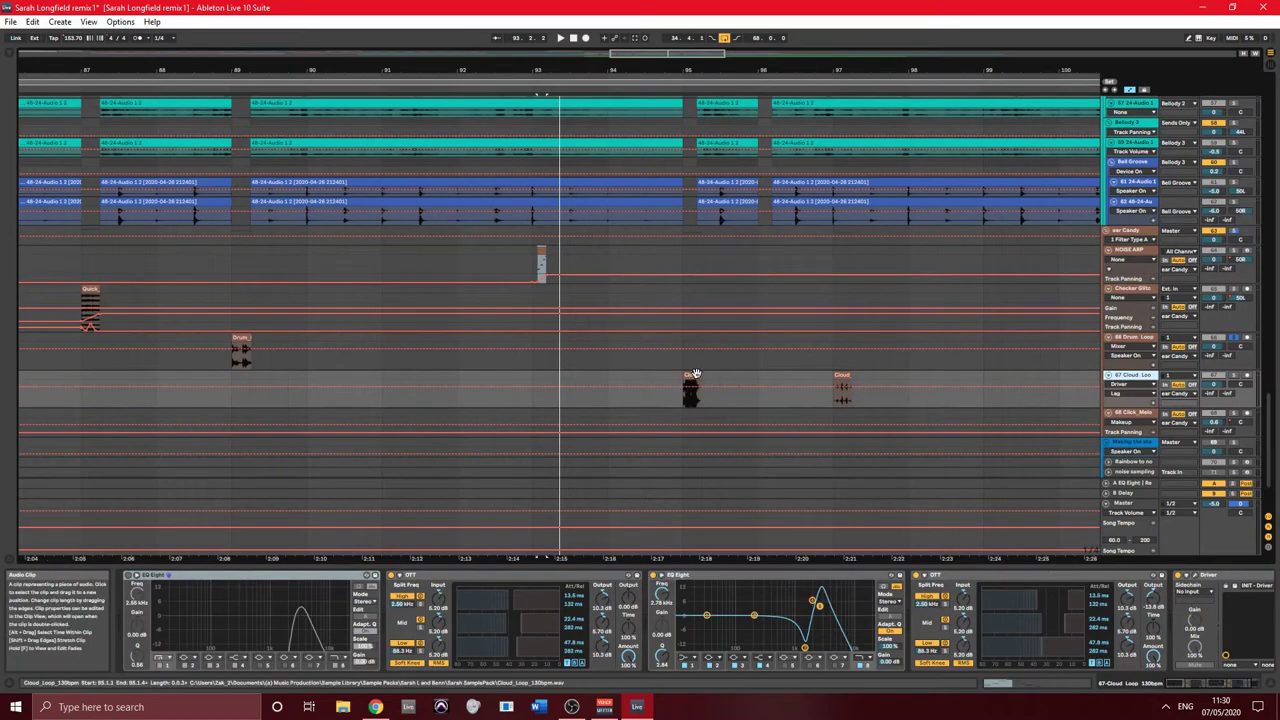
{"action": "key", "text": "space"}
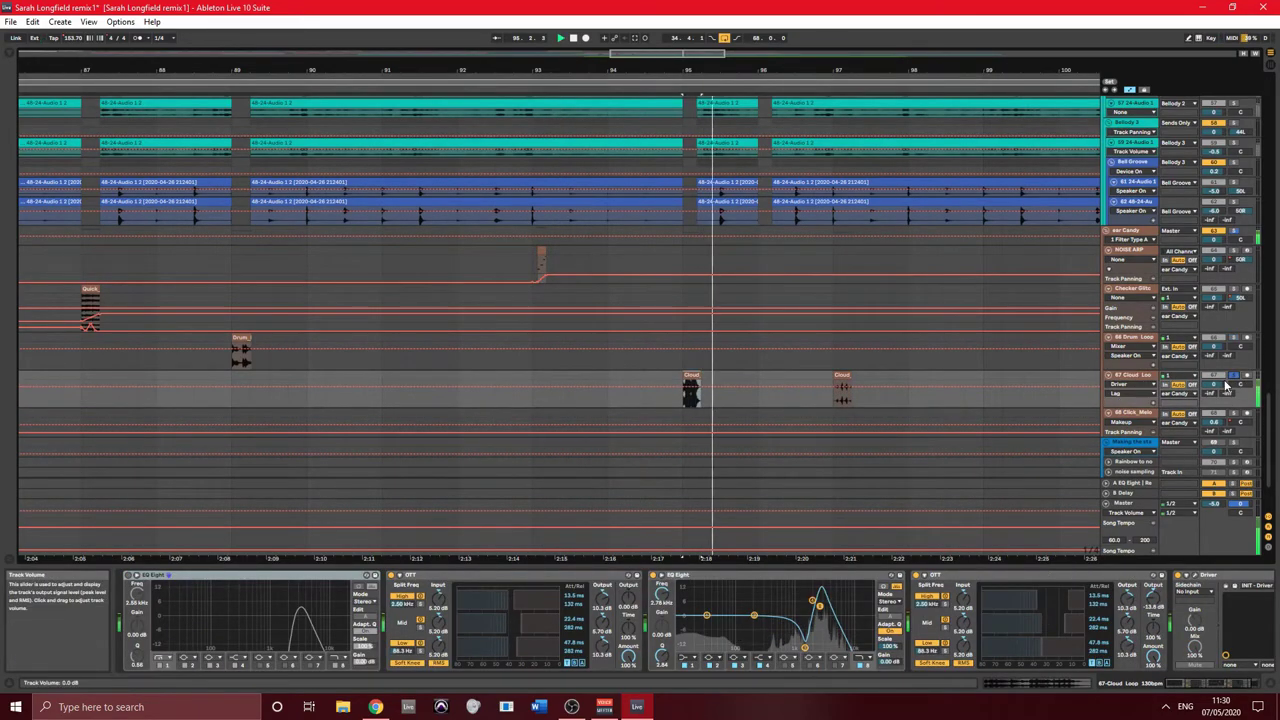
{"action": "key", "text": "space"}
- Show the Cloud_Loop clip's sample settings at bar 95 and turn off its warping
{"action": "left_click", "coordinate": [691, 377]}
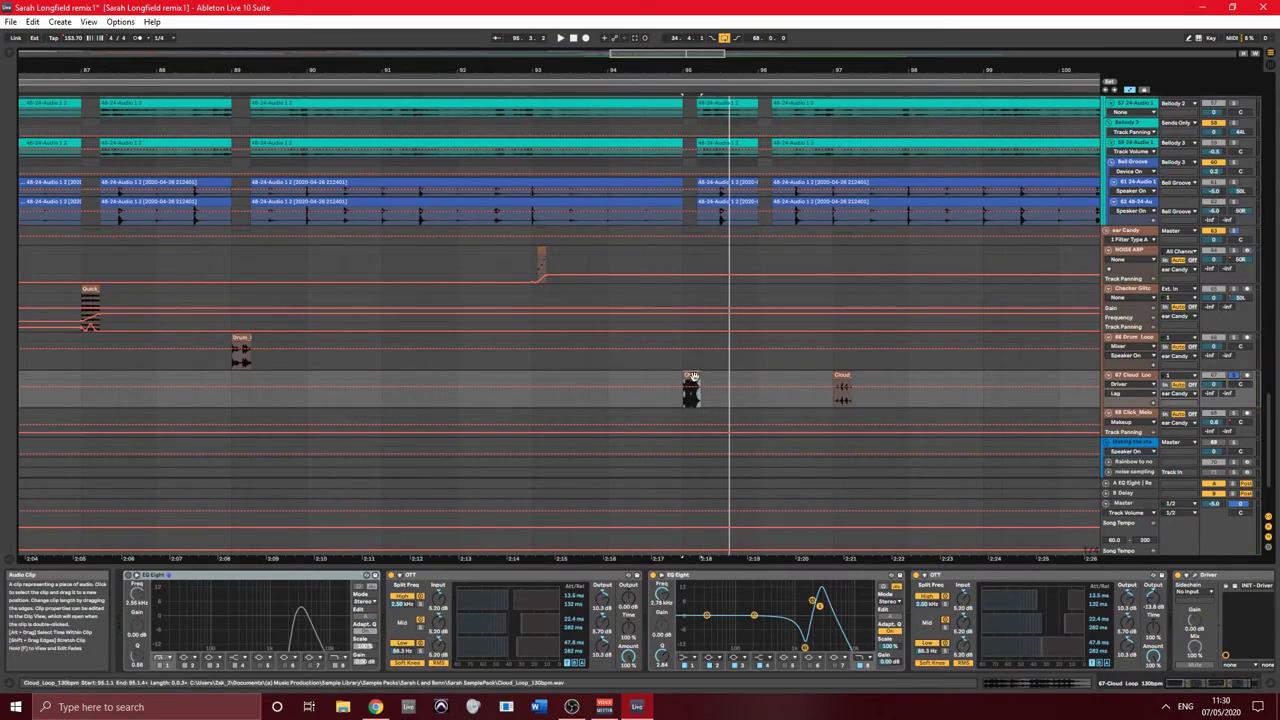
{"action": "double_click", "coordinate": [700, 388]}
{"action": "left_click", "coordinate": [226, 586]}
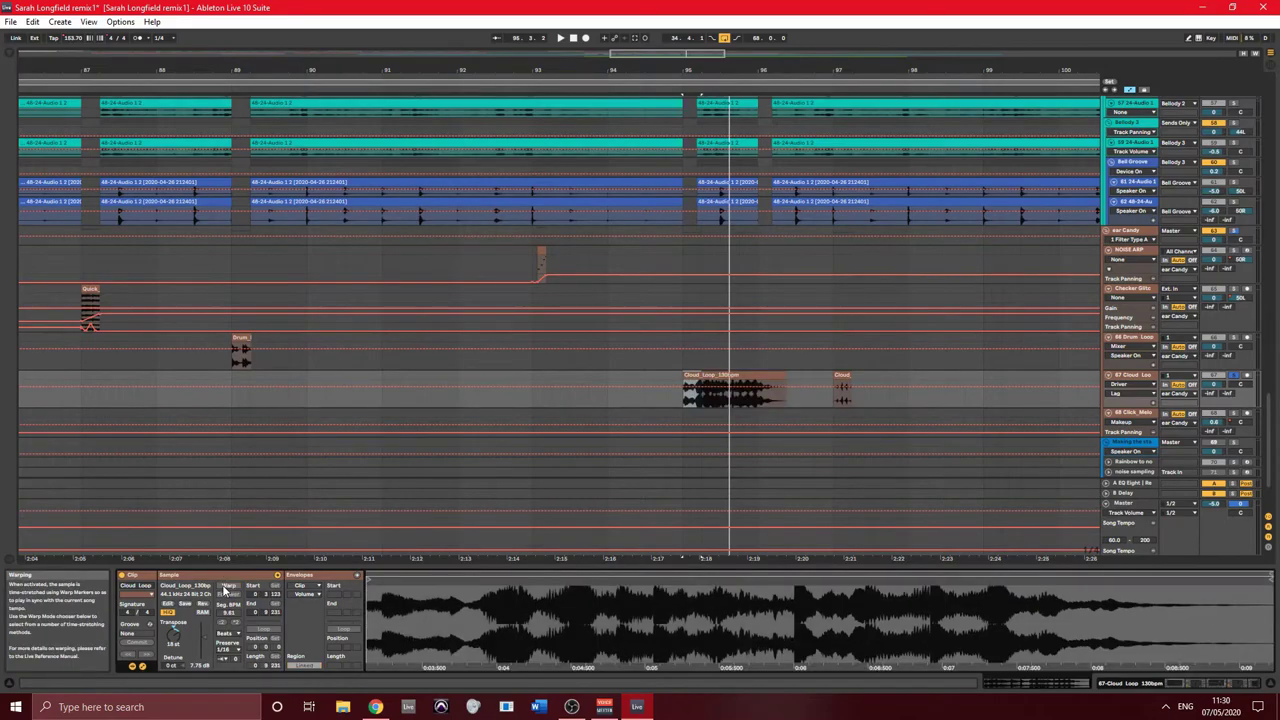
- Play the unwarped Cloud_Loop clip at bar 95, reset its transposition to 0 st and hear it at the original pitch
{"action": "key", "text": "space"}
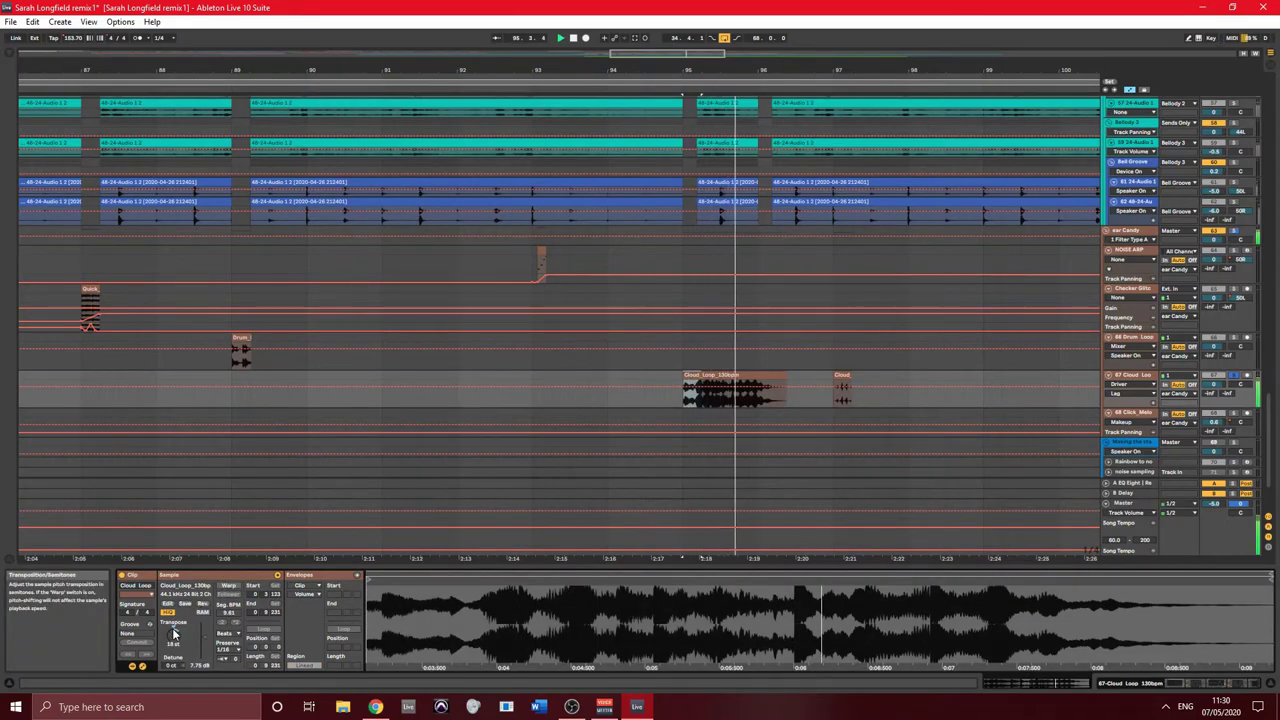
{"action": "double_click", "coordinate": [173, 632]}
{"action": "key", "text": "space"}
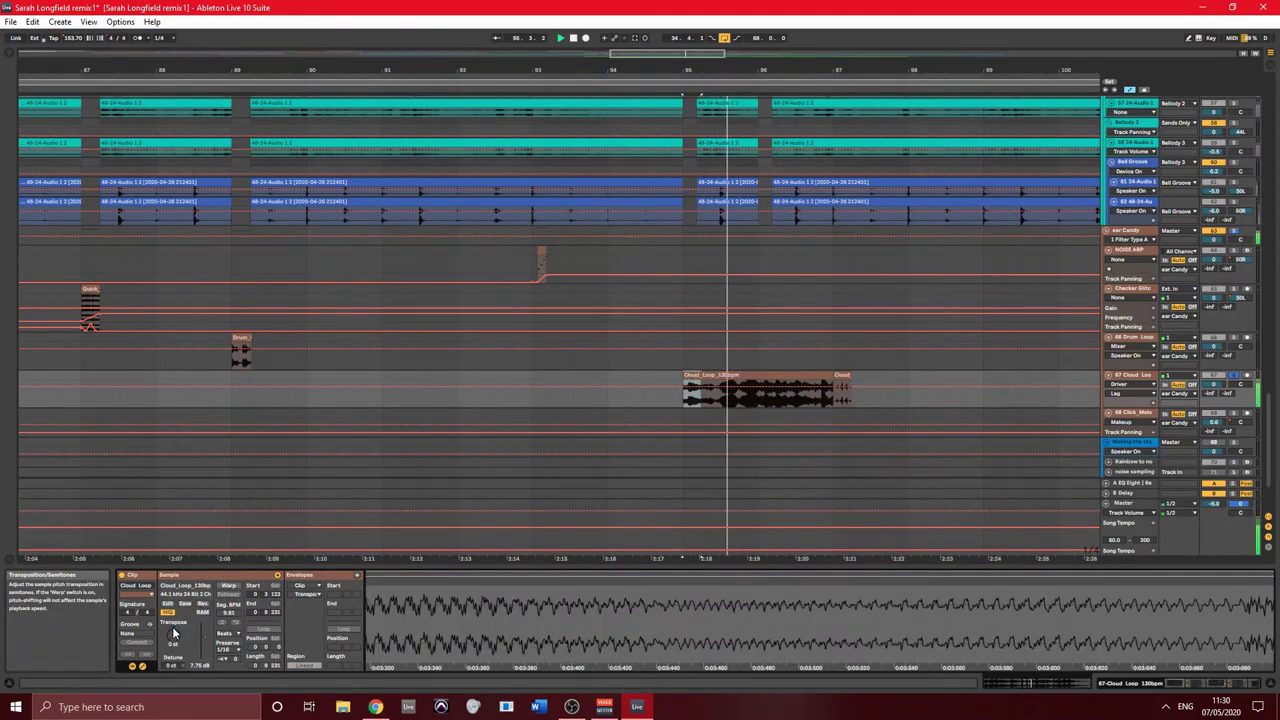
- Show the Cloud Loop track's effects chain, bypass its devices and play the bar 95 clip without processing
{"action": "left_click", "coordinate": [1129, 377]}
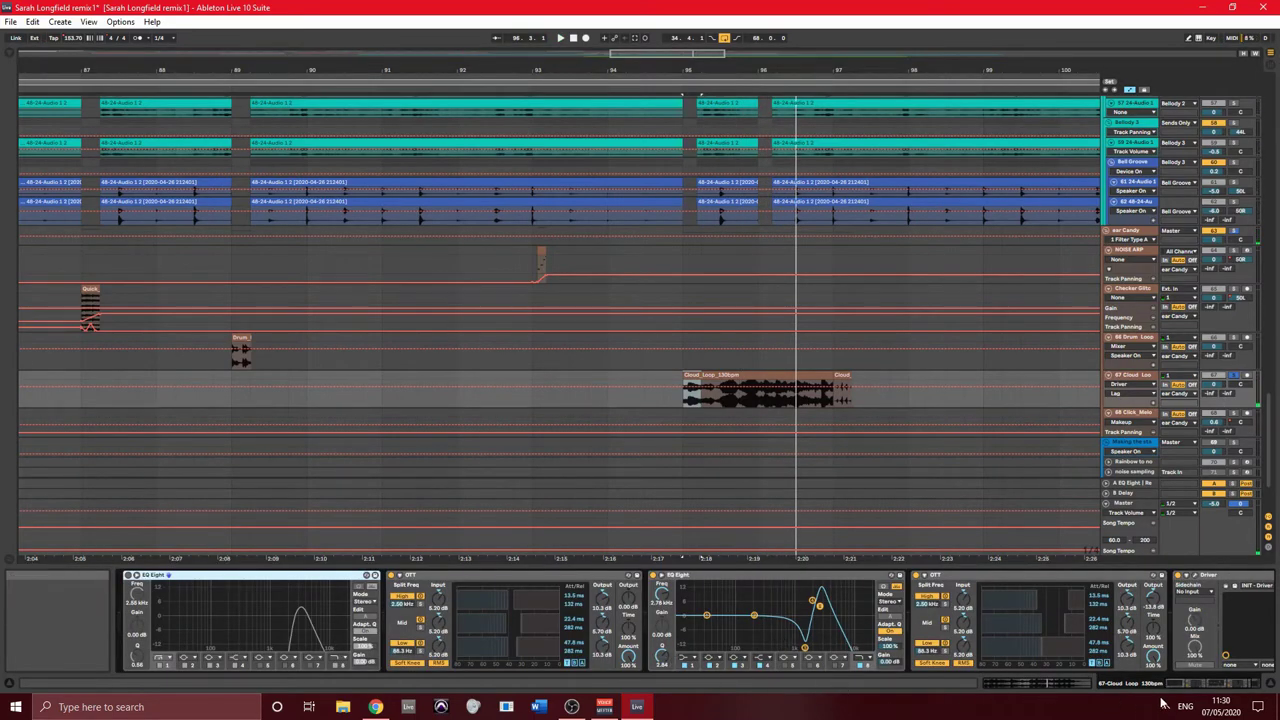
{"action": "left_click", "coordinate": [1237, 688]}
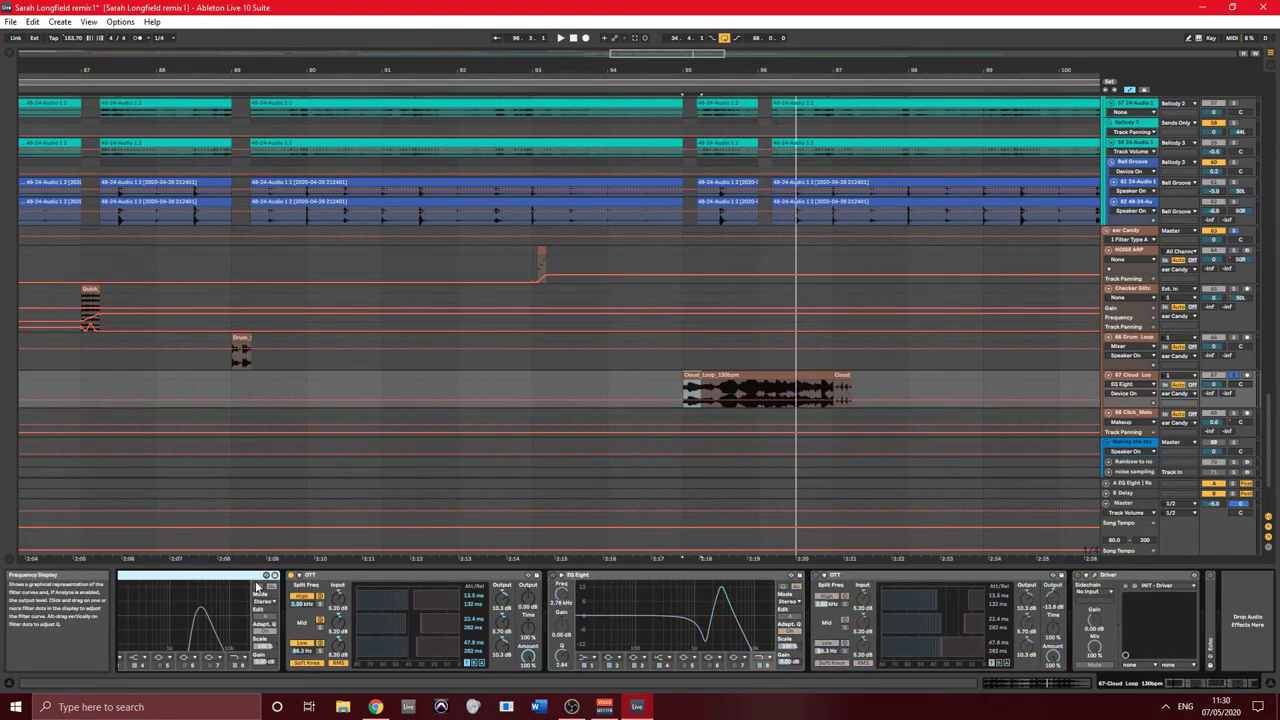
{"action": "left_click", "coordinate": [1175, 686]}
{"action": "left_click", "coordinate": [726, 375]}
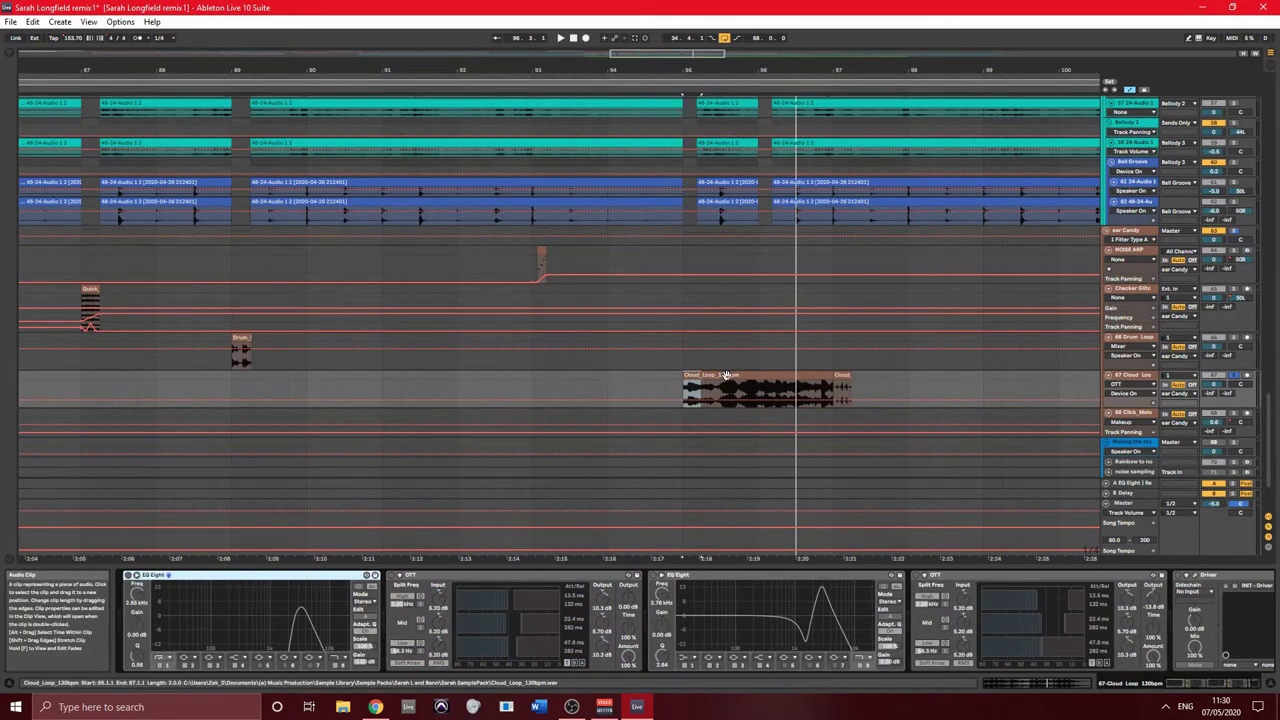
{"action": "key", "text": "space"}
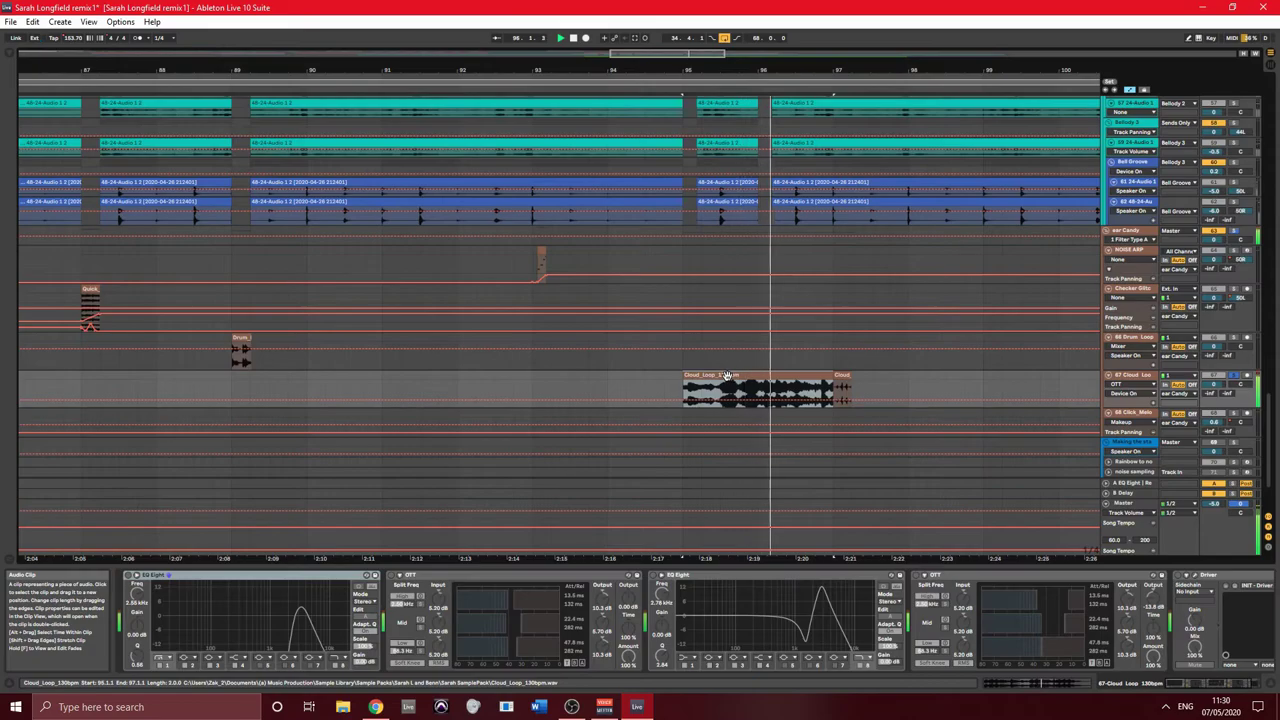
- Play the short reversed Cloud clip at bar 97 and show its sample settings
{"action": "left_click", "coordinate": [838, 375]}
{"action": "key", "text": "space"}
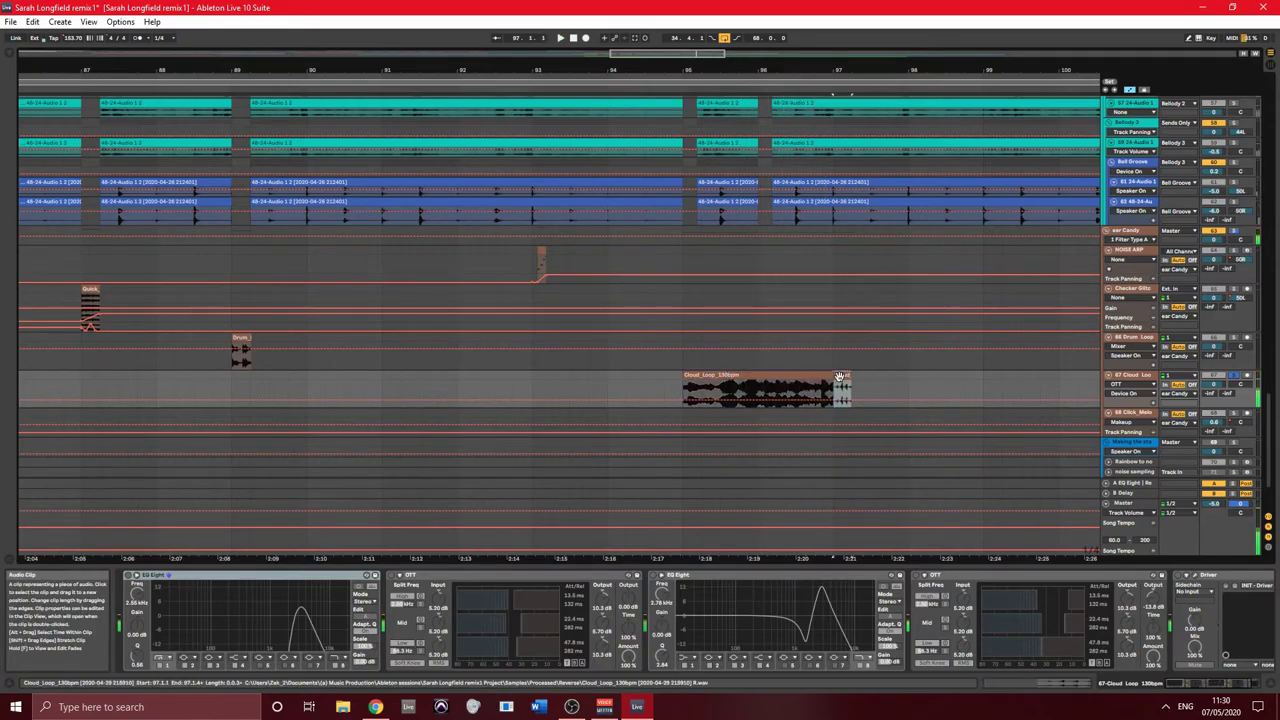
{"action": "double_click", "coordinate": [838, 375]}
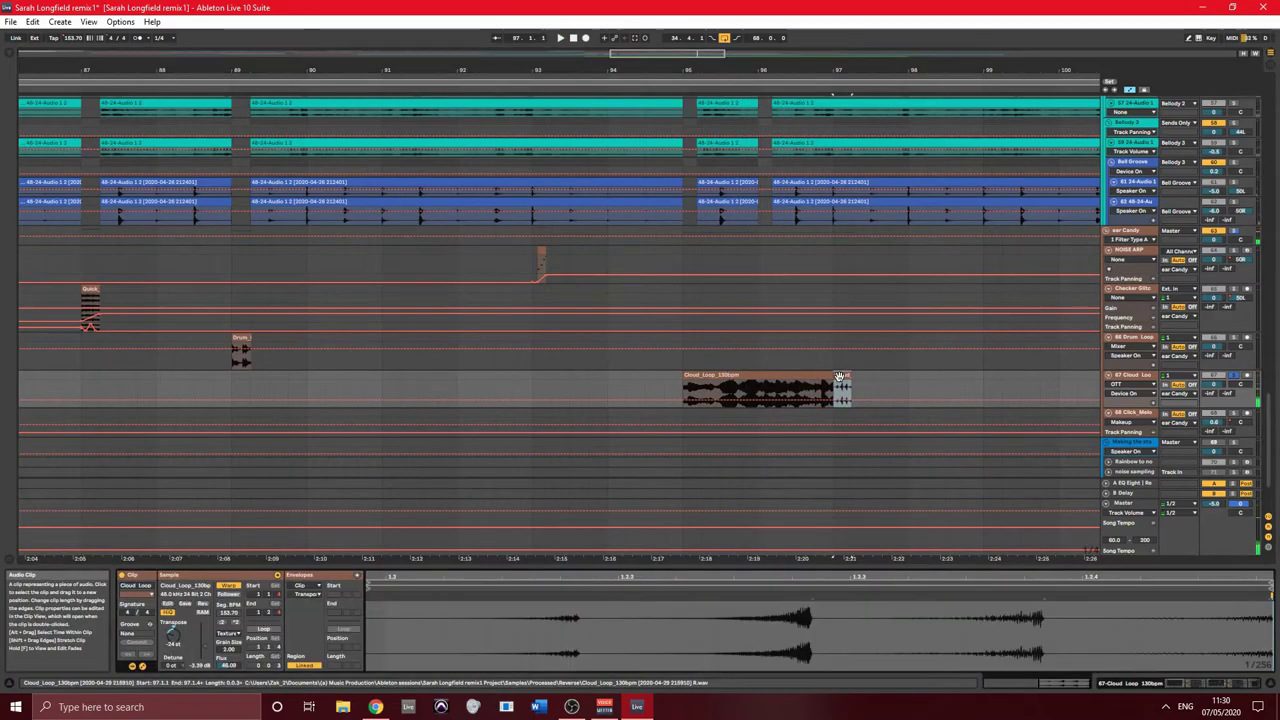
- Undo the transposition and warping changes on the Cloud_Loop clip at bar 95 and replay it
{"action": "left_click", "coordinate": [730, 375]}
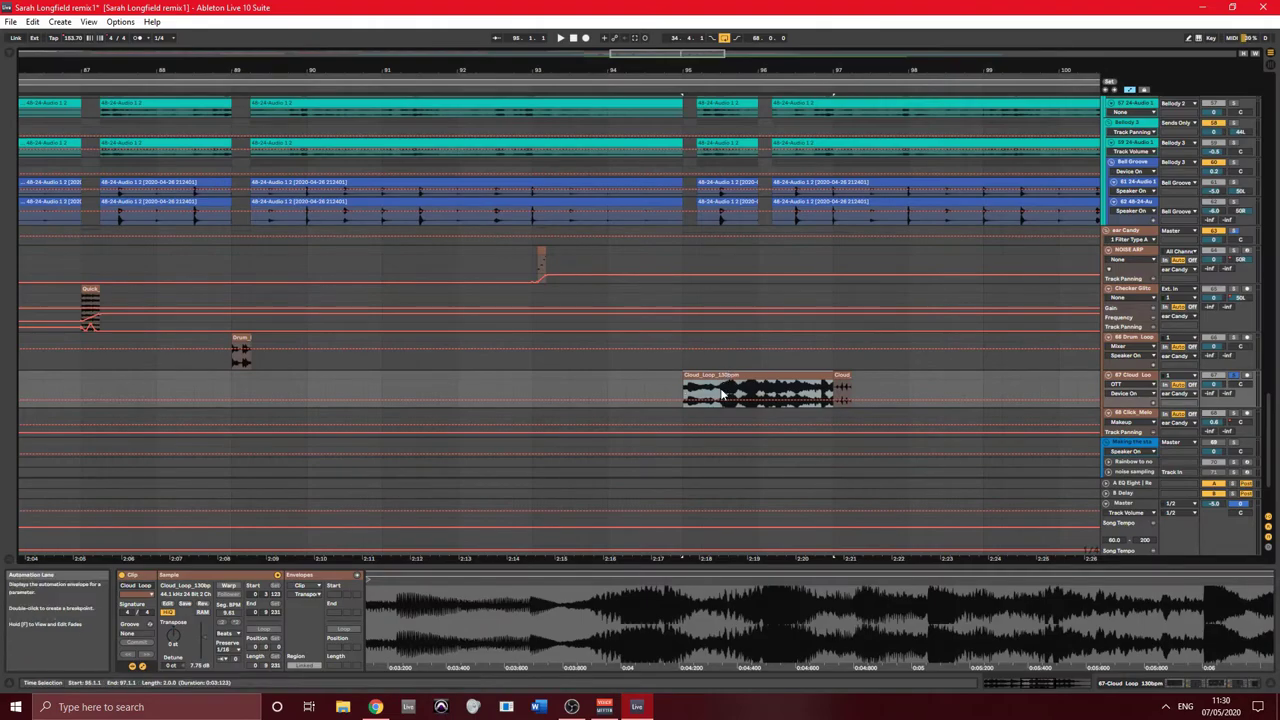
{"action": "left_click", "coordinate": [722, 393]}
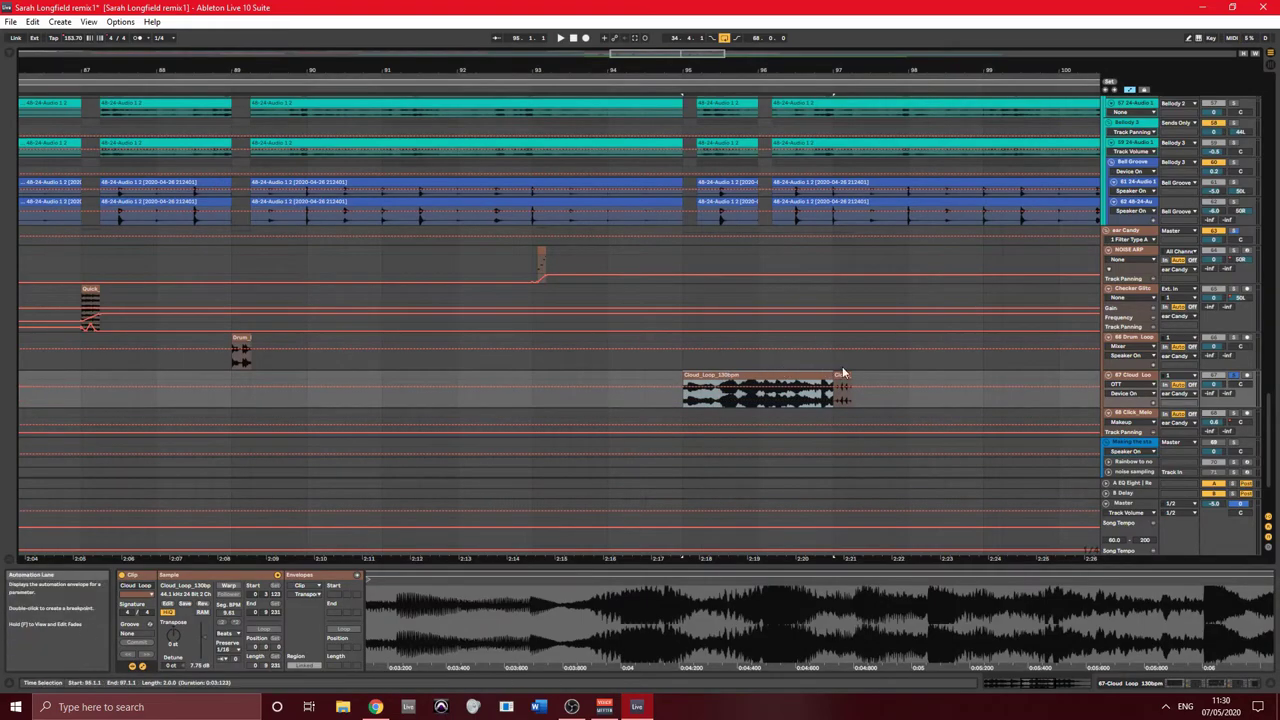
{"action": "key", "text": "ctrl+z"}
{"action": "key", "text": "ctrl+z"}
{"action": "key", "text": "ctrl+z"}
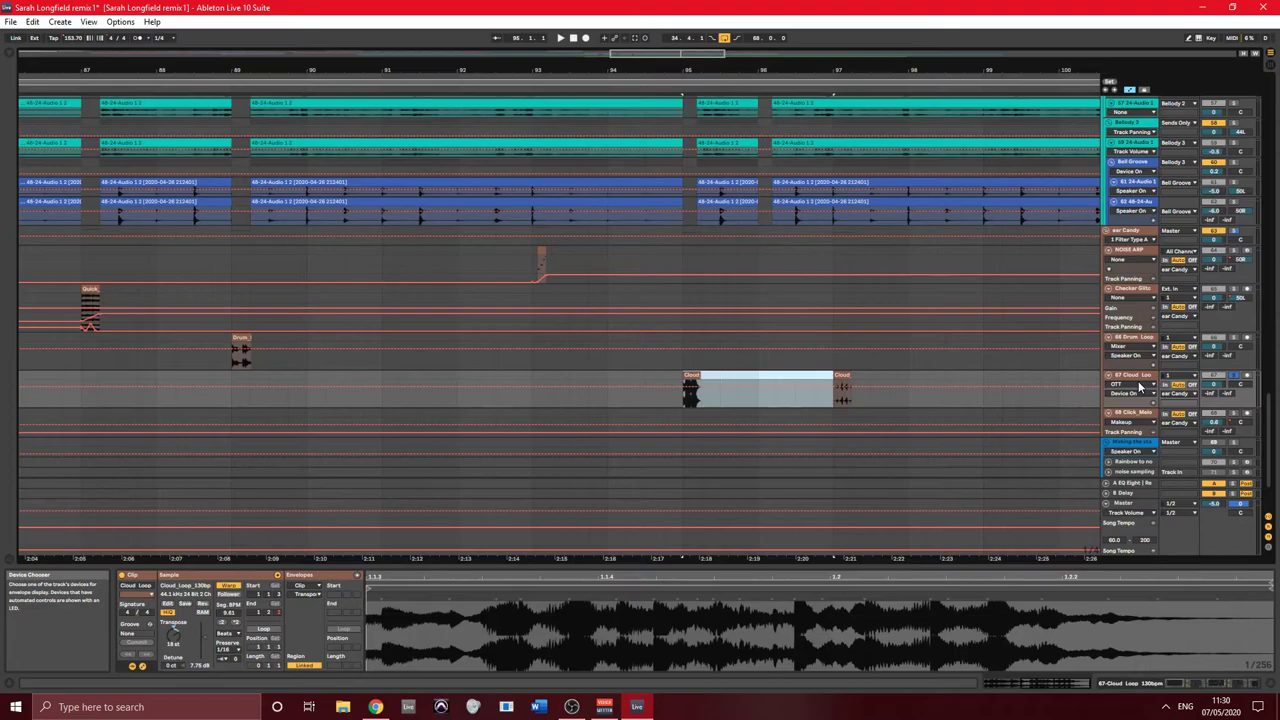
{"action": "key", "text": "space"}
- Solo the Click Melody track and play its glitch clip at bar 101
{"action": "scroll", "coordinate": [1145, 408], "scroll_direction": "down", "scroll_amount": 1}
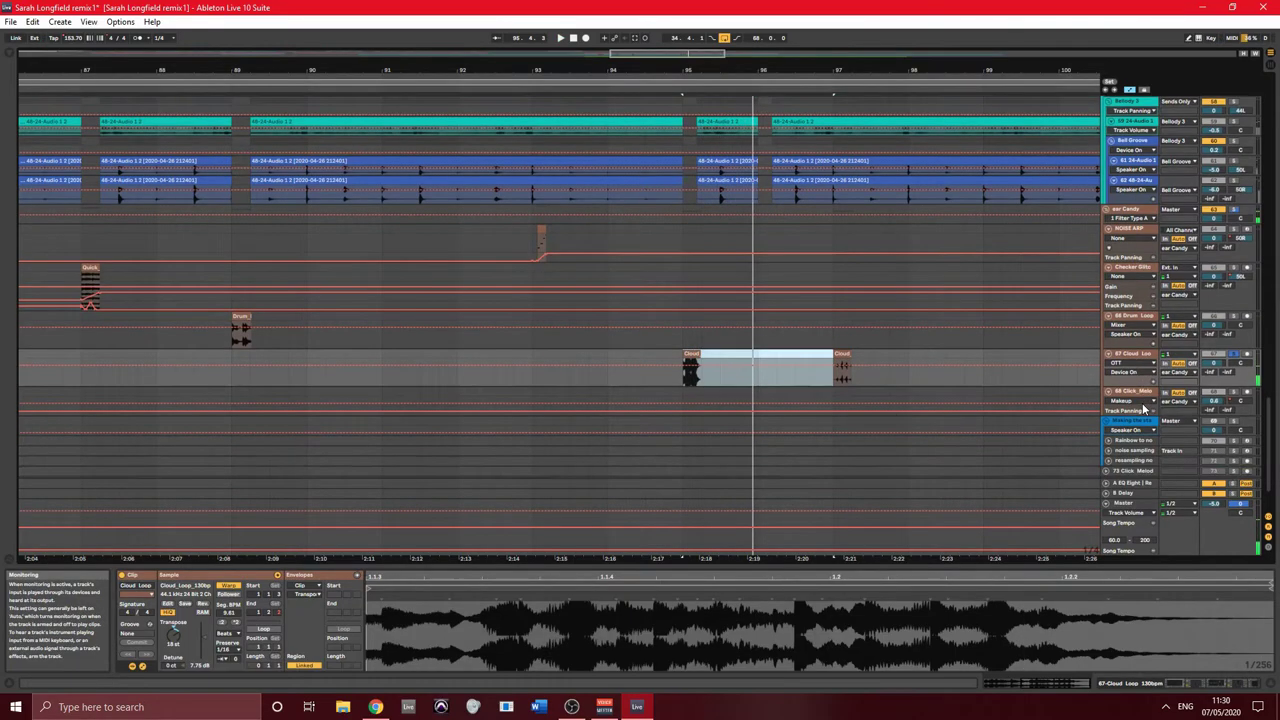
{"action": "scroll", "coordinate": [1145, 408], "scroll_direction": "down", "scroll_amount": 2}
{"action": "left_click_drag", "start_coordinate": [983, 557], "coordinate": [567, 579]}
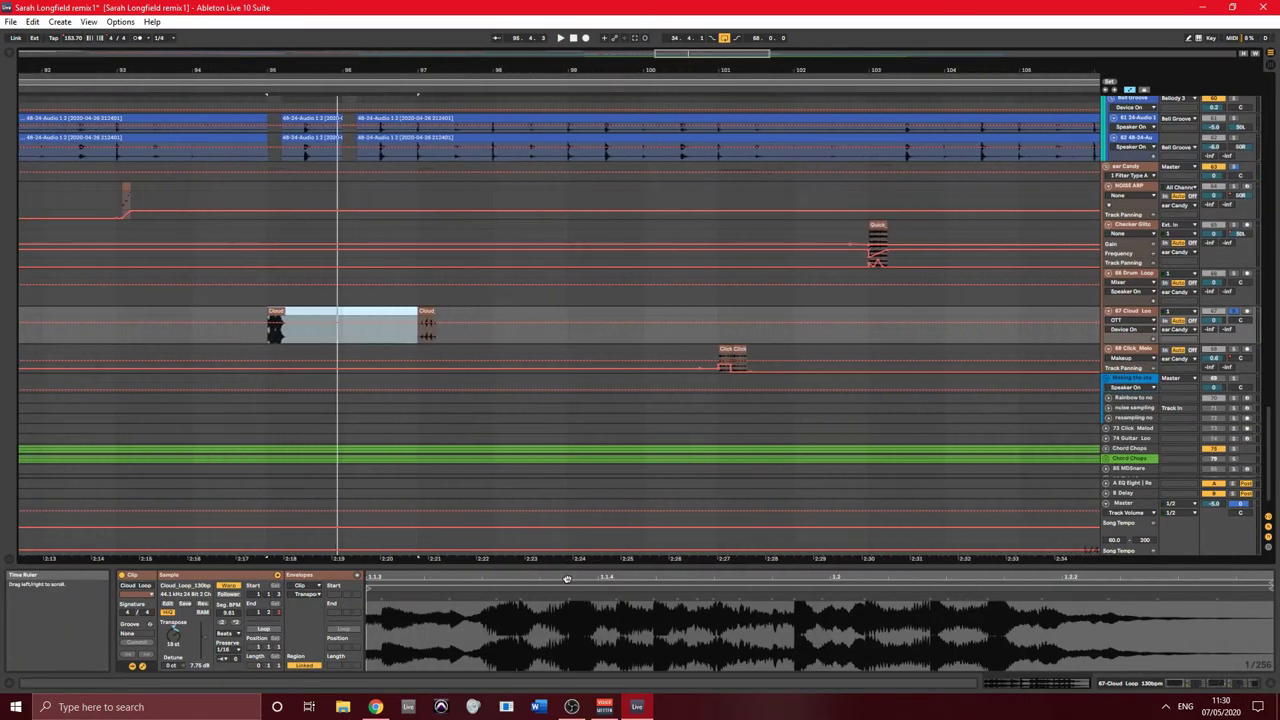
{"action": "left_click", "coordinate": [738, 351]}
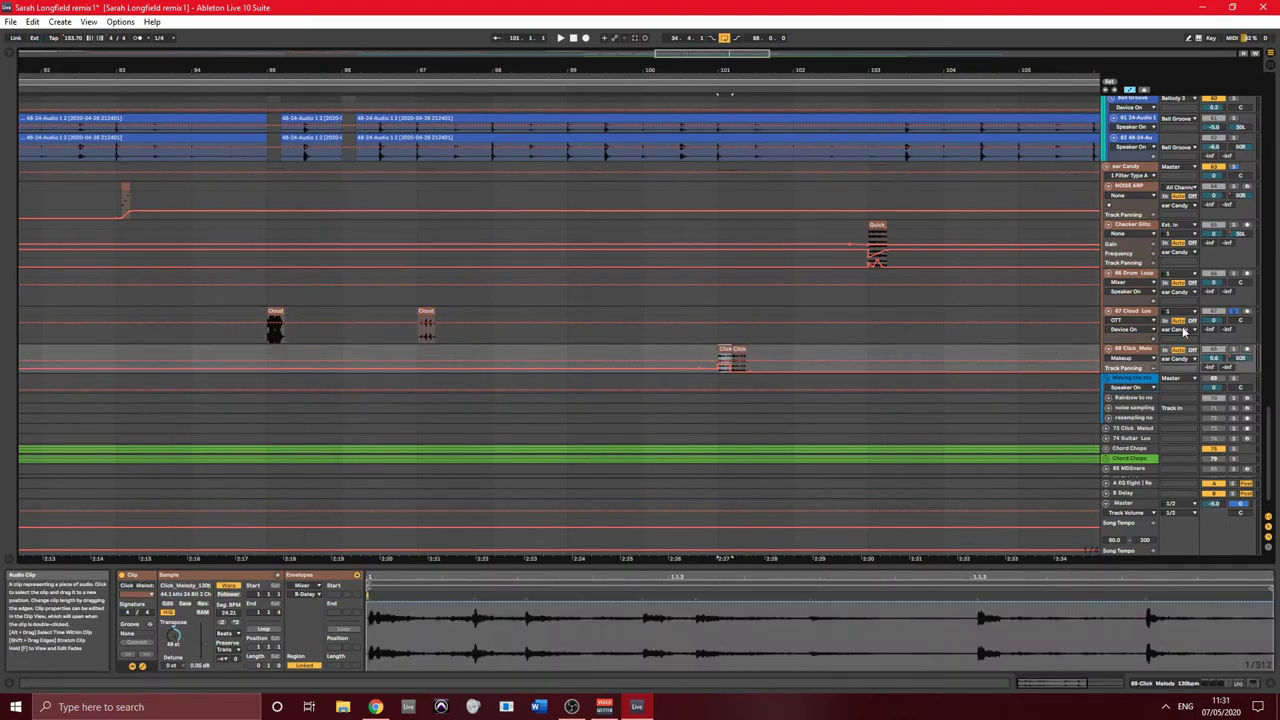
{"action": "left_click", "coordinate": [1237, 350]}
{"action": "key", "text": "space"}
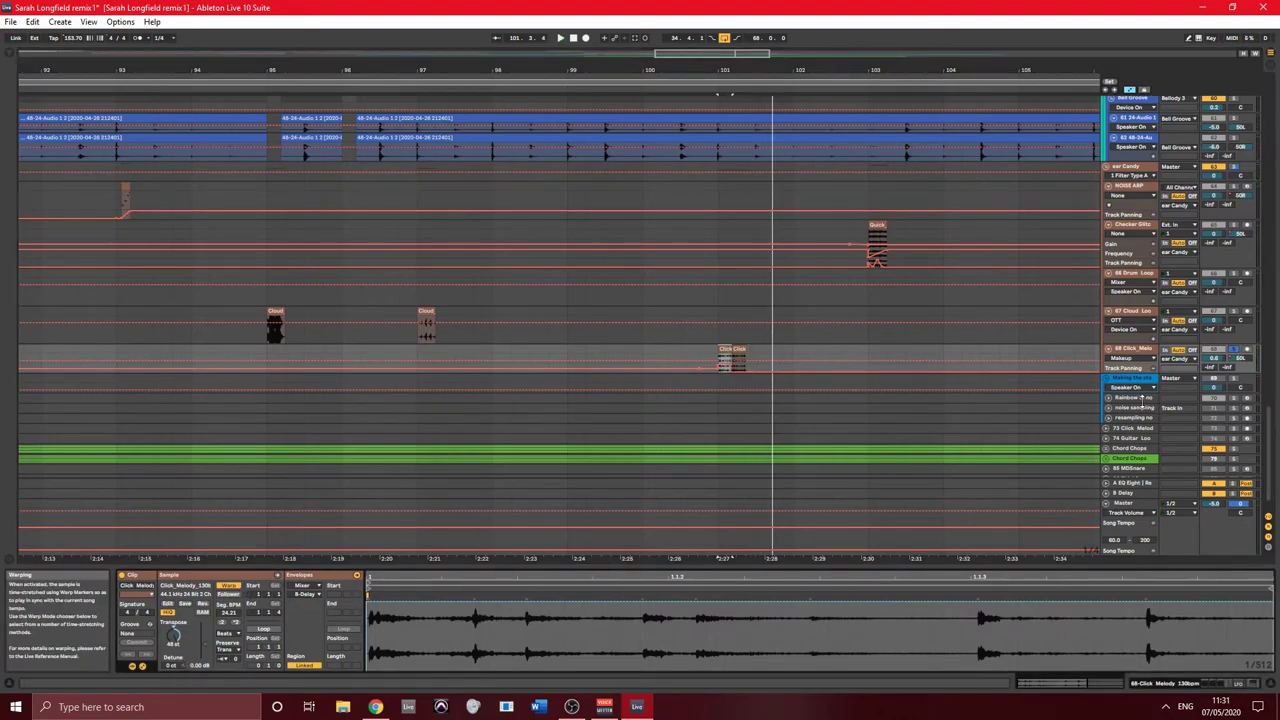
- Show the Click Melody track's effects chain with the Filterjam and Phasis plug-in windows side by side, then close both windows
{"action": "left_click", "coordinate": [1128, 350]}
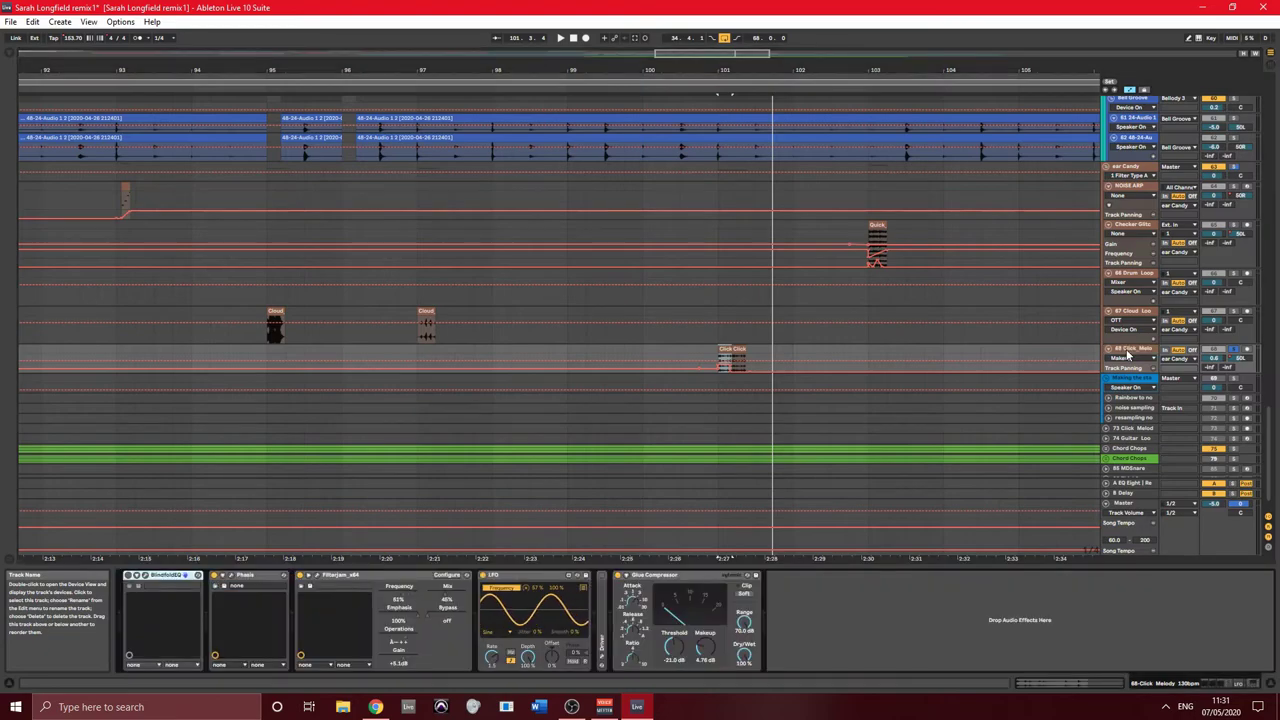
{"action": "left_click", "coordinate": [318, 577]}
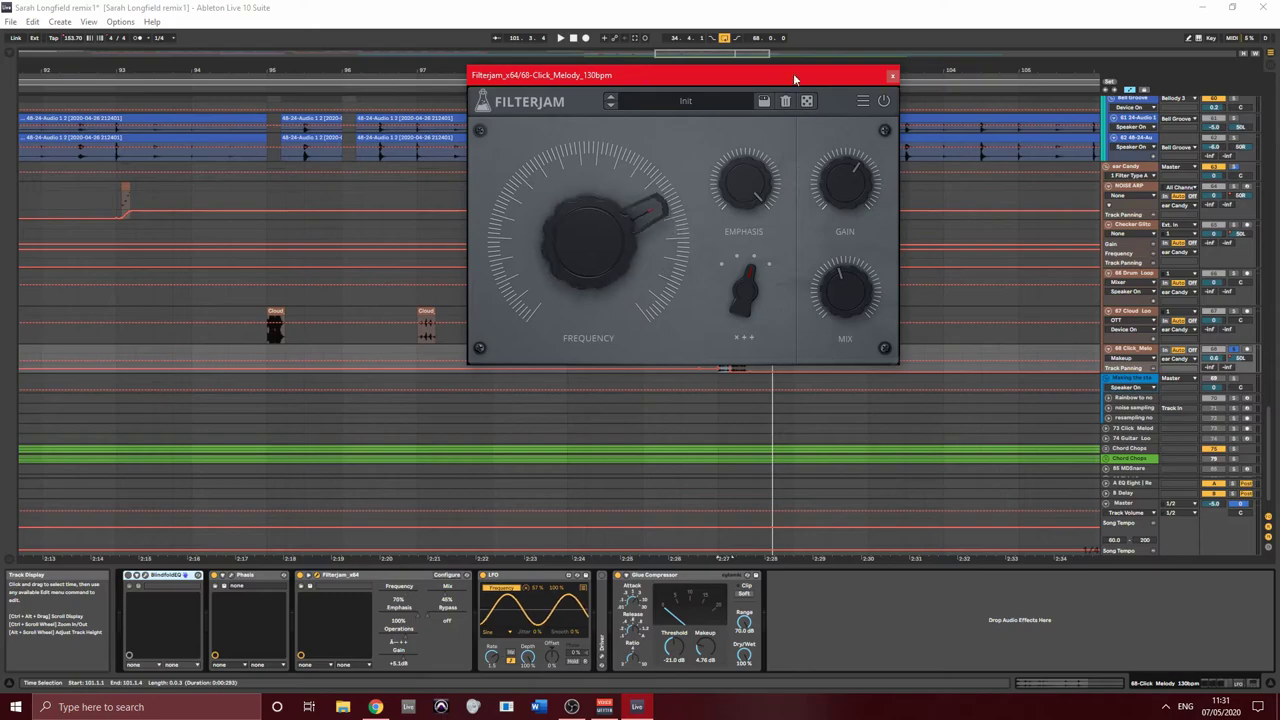
{"action": "left_click", "coordinate": [232, 576]}
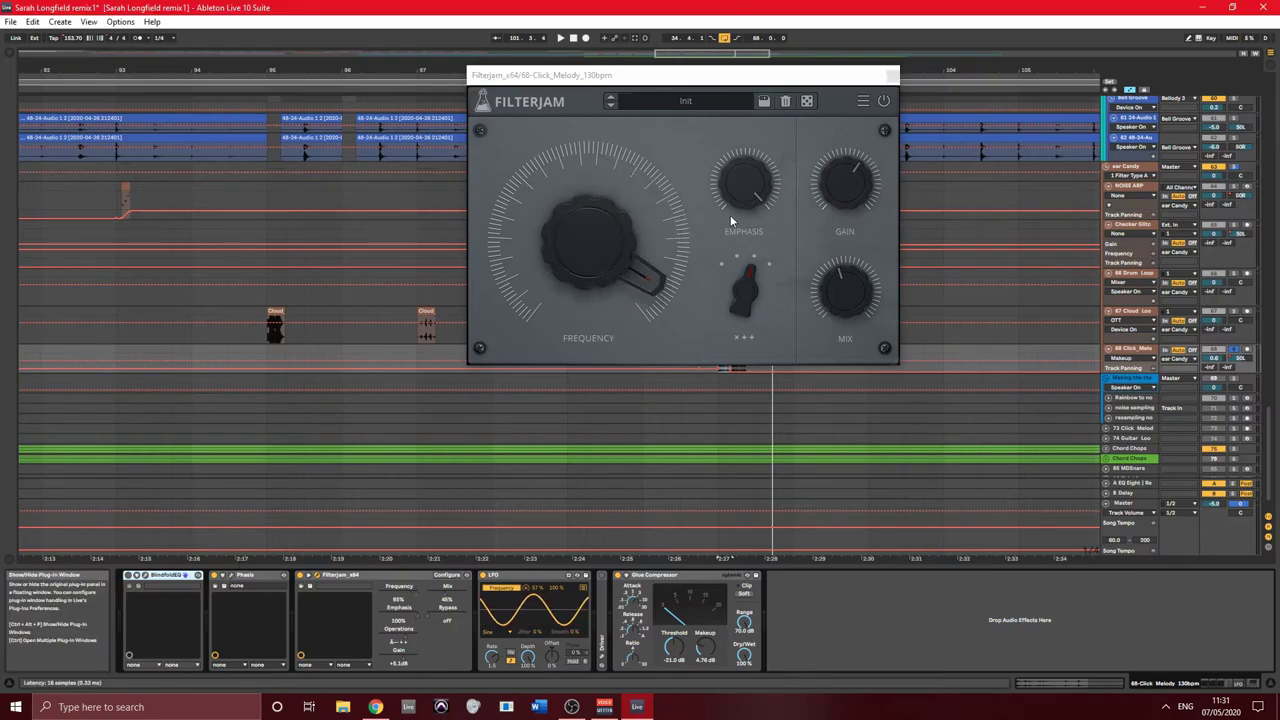
{"action": "left_click", "coordinate": [228, 588]}
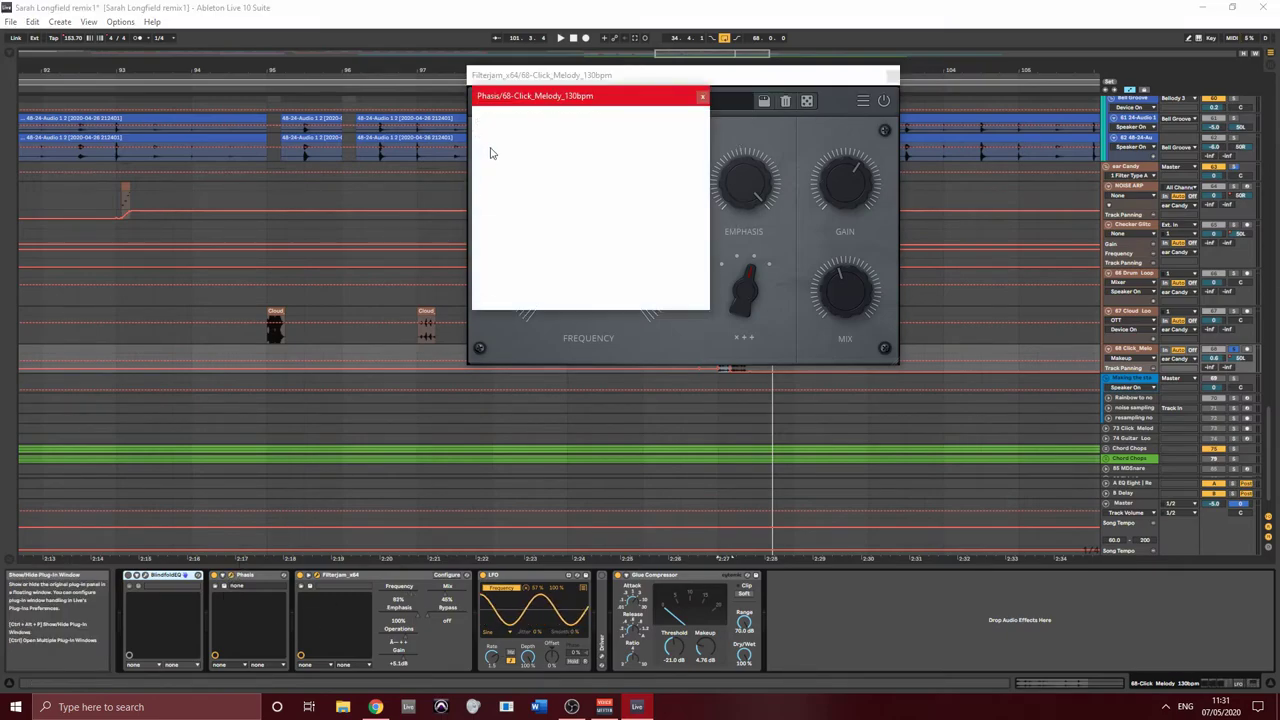
{"action": "left_click_drag", "start_coordinate": [540, 96], "coordinate": [1060, 161]}
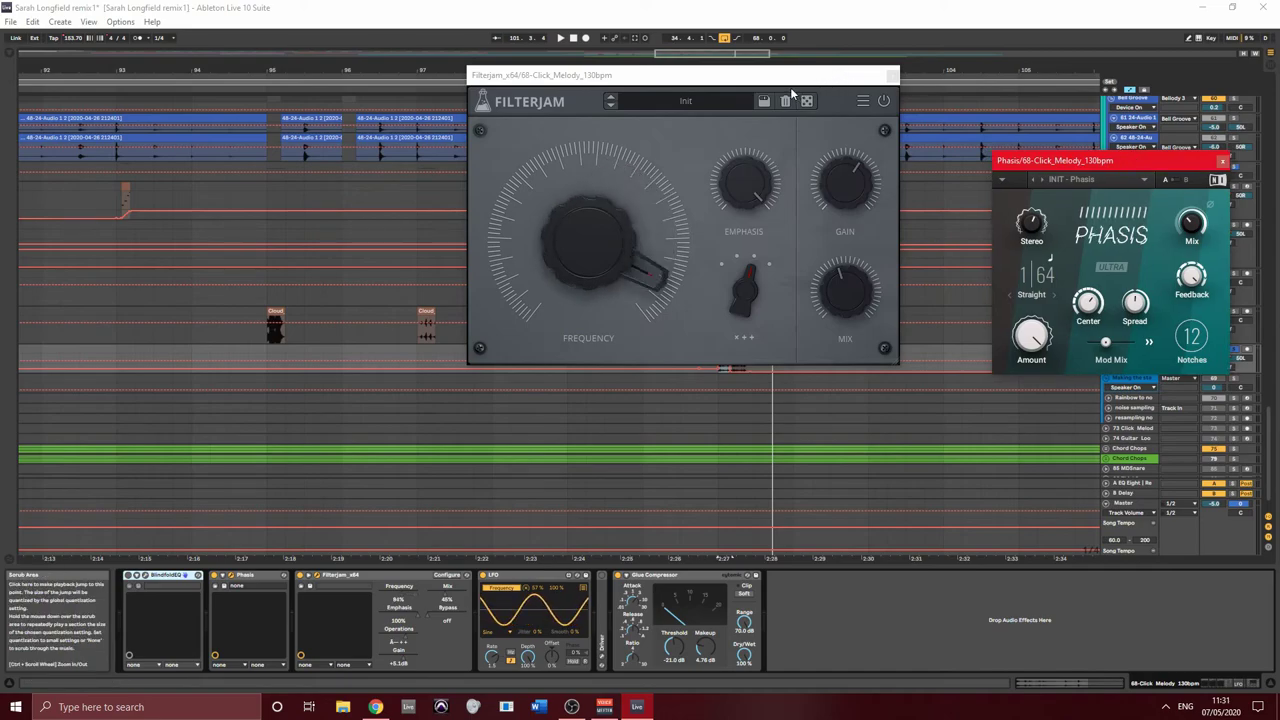
{"action": "left_click_drag", "start_coordinate": [782, 80], "coordinate": [445, 127]}
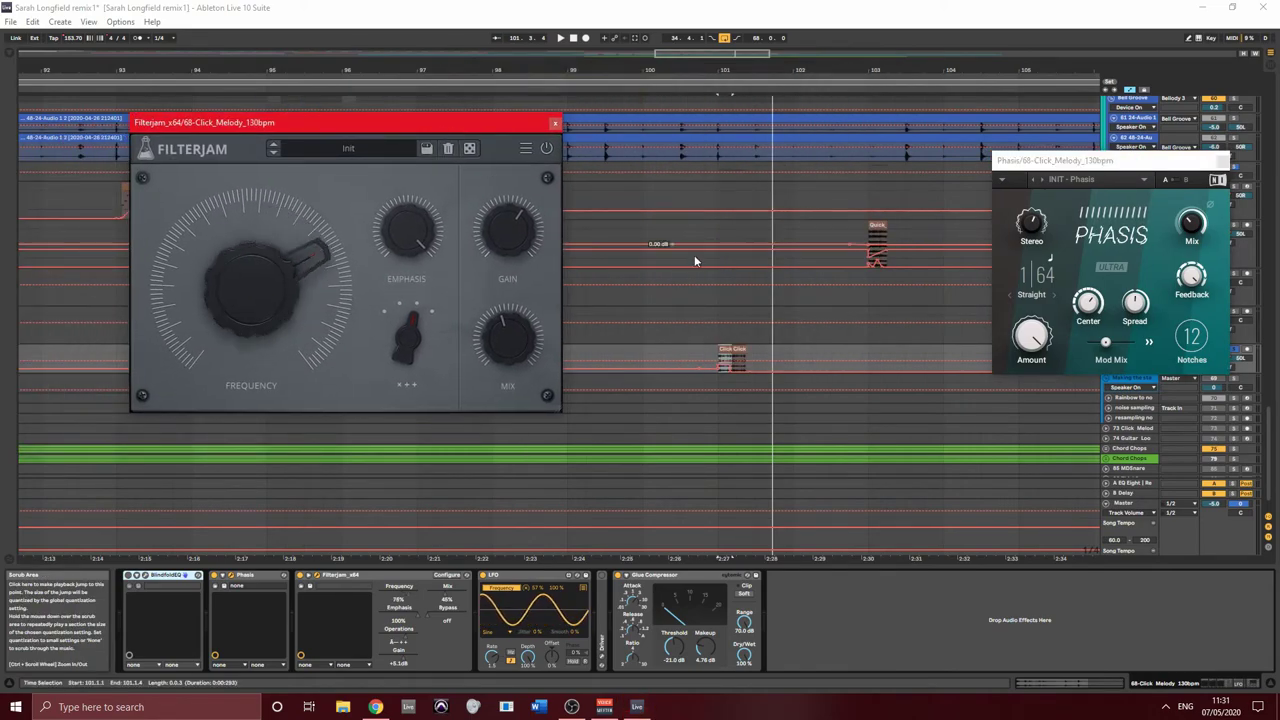
{"action": "left_click", "coordinate": [1230, 161]}
{"action": "left_click", "coordinate": [555, 122]}
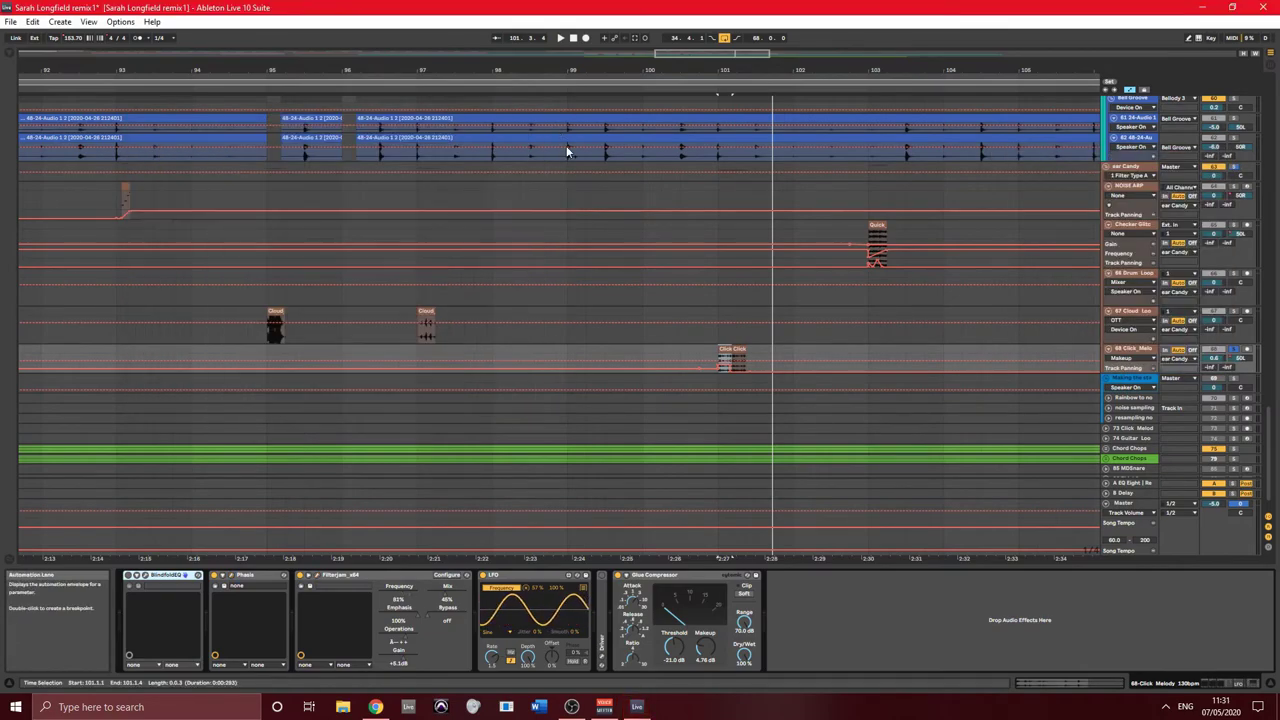
- Turn off warping on the first Click_Melody clip at bar 101, and play it lengthened to about bar 102.4
{"action": "double_click", "coordinate": [735, 356]}
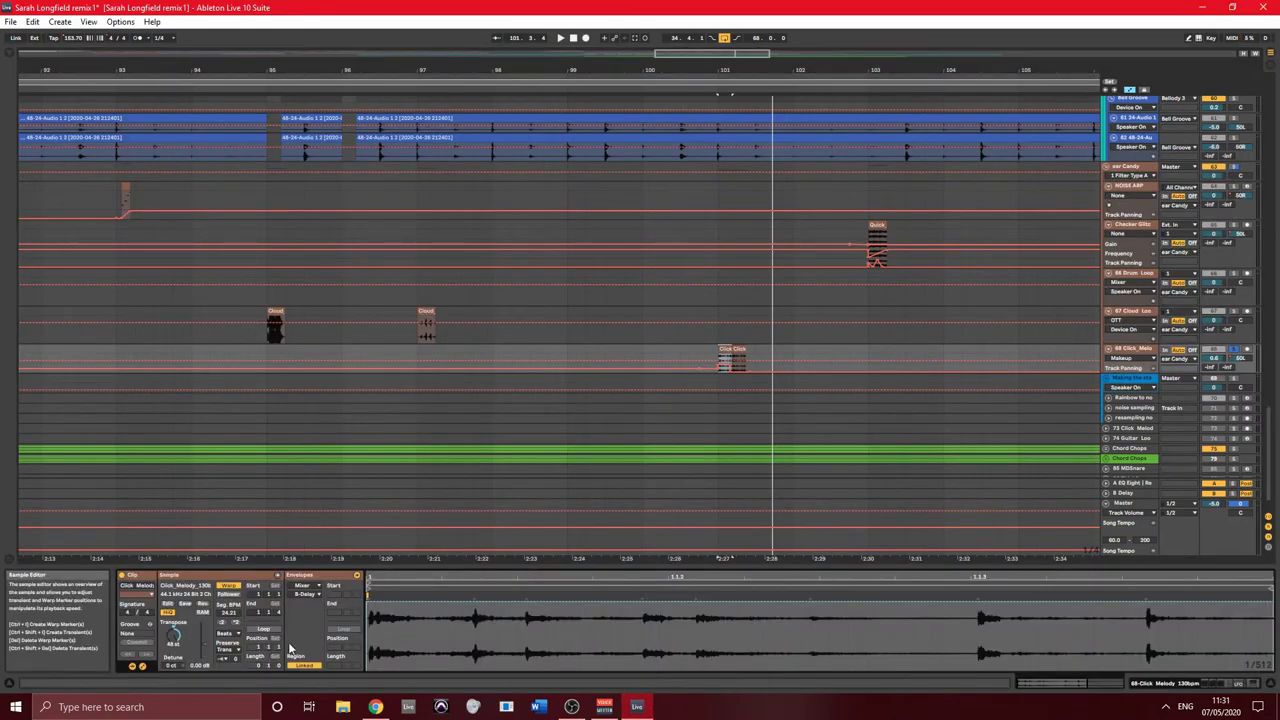
{"action": "left_click", "coordinate": [229, 585]}
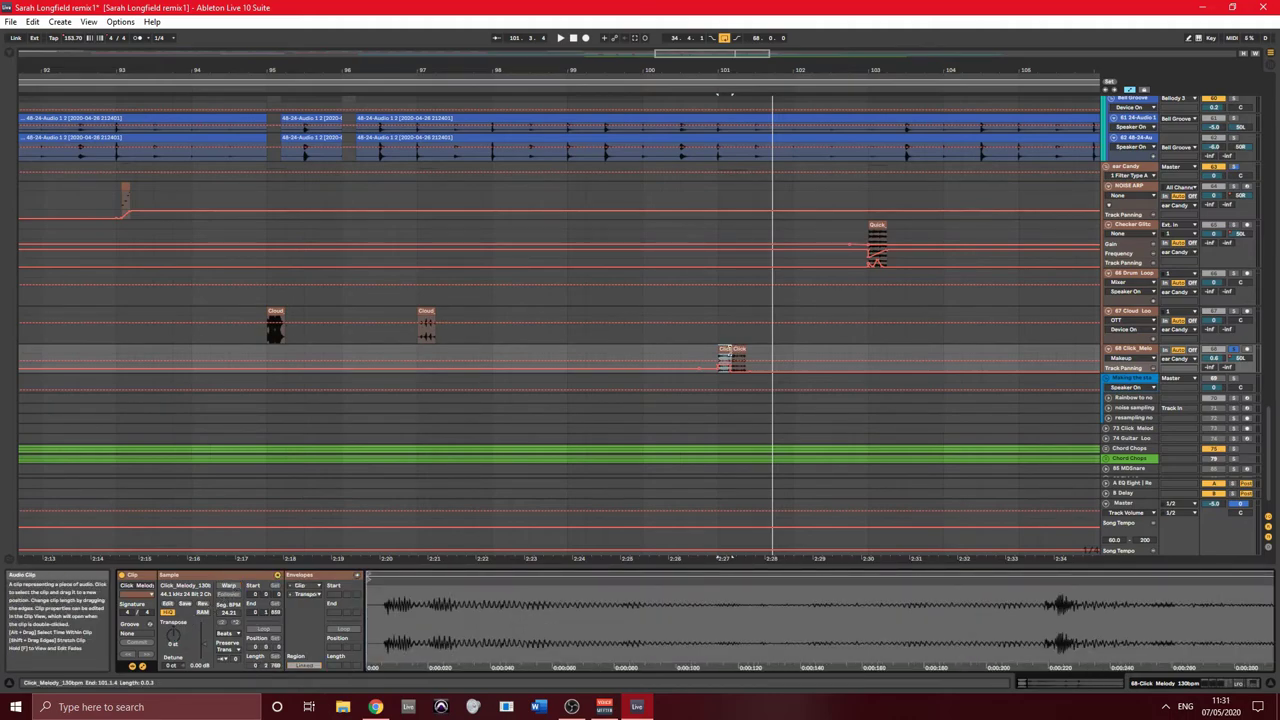
{"action": "left_click_drag", "start_coordinate": [744, 357], "coordinate": [850, 358]}
{"action": "key", "text": "space"}
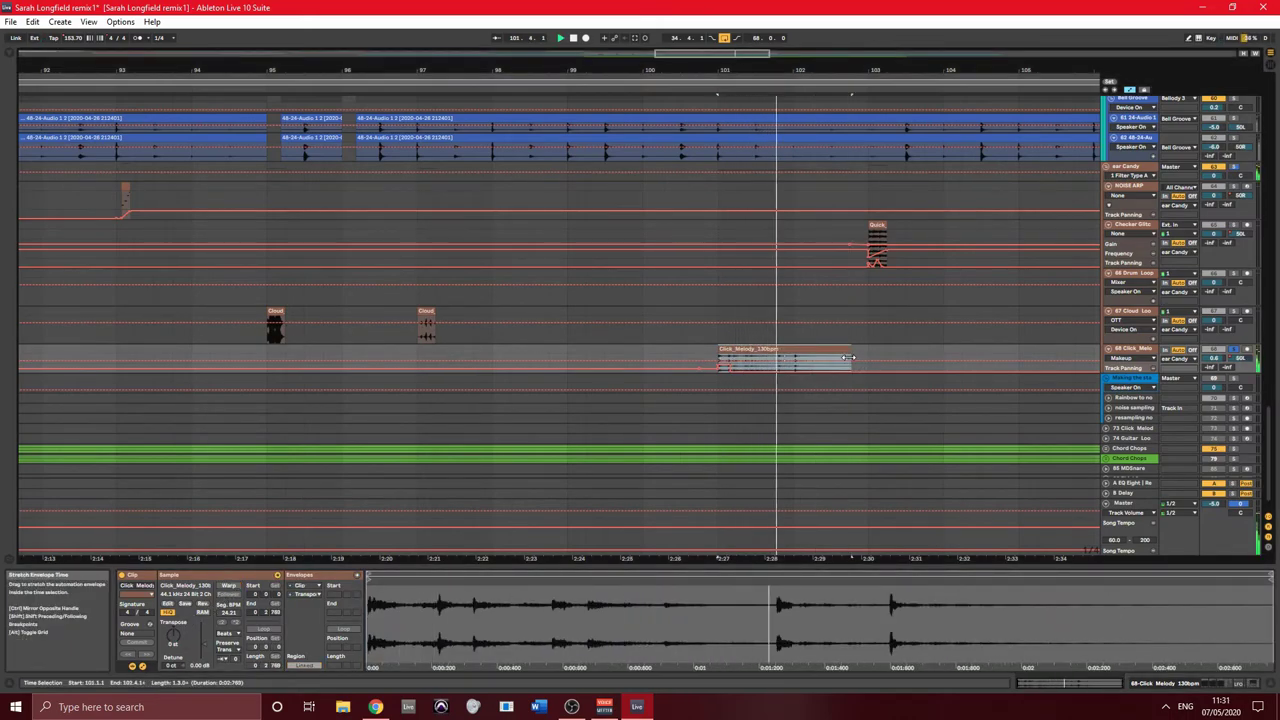
- Undo the Click_Melody clip's lengthening and warping change, and replay the original glitch from bar 101
{"action": "key", "text": "ctrl+z"}
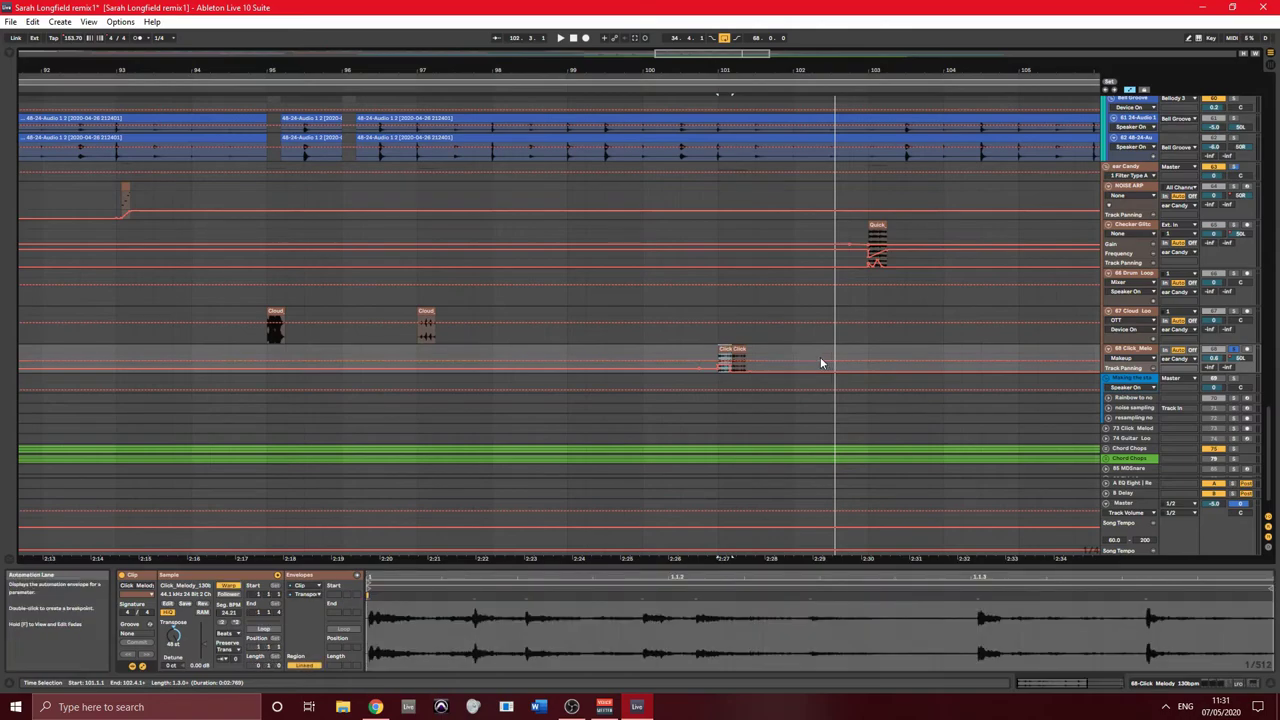
{"action": "left_click", "coordinate": [723, 355]}
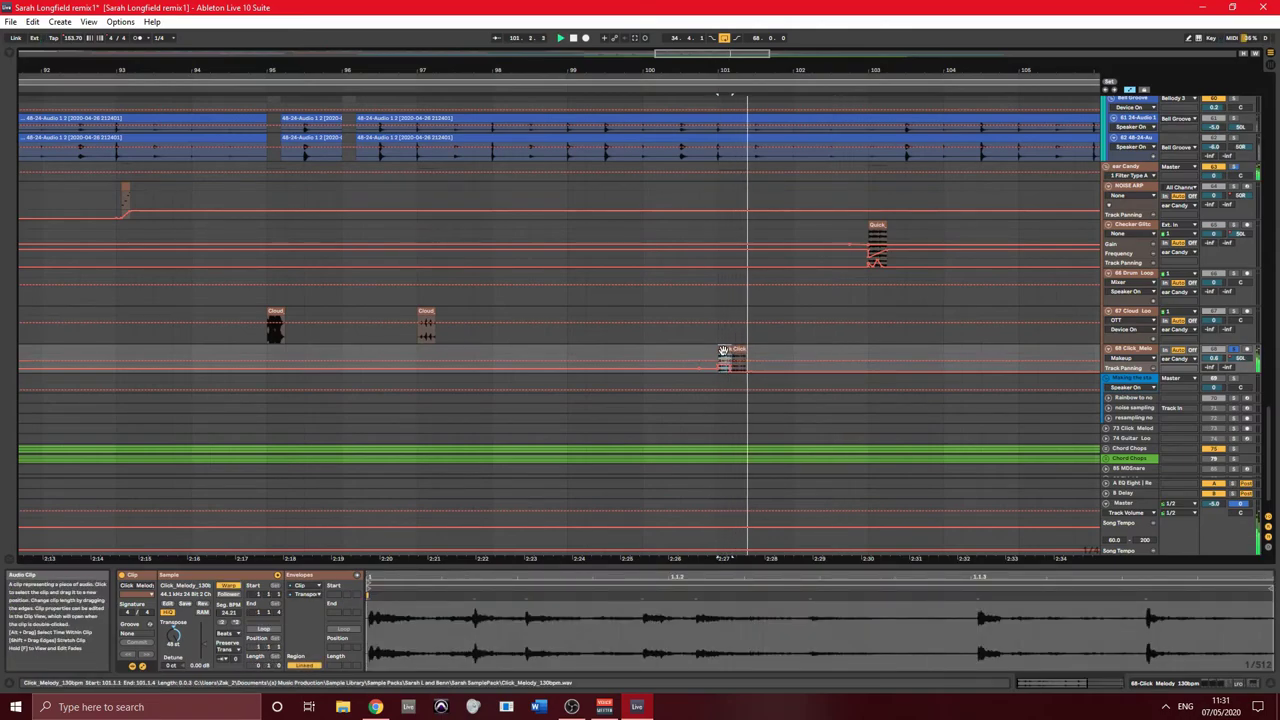
{"action": "key", "text": "space"}
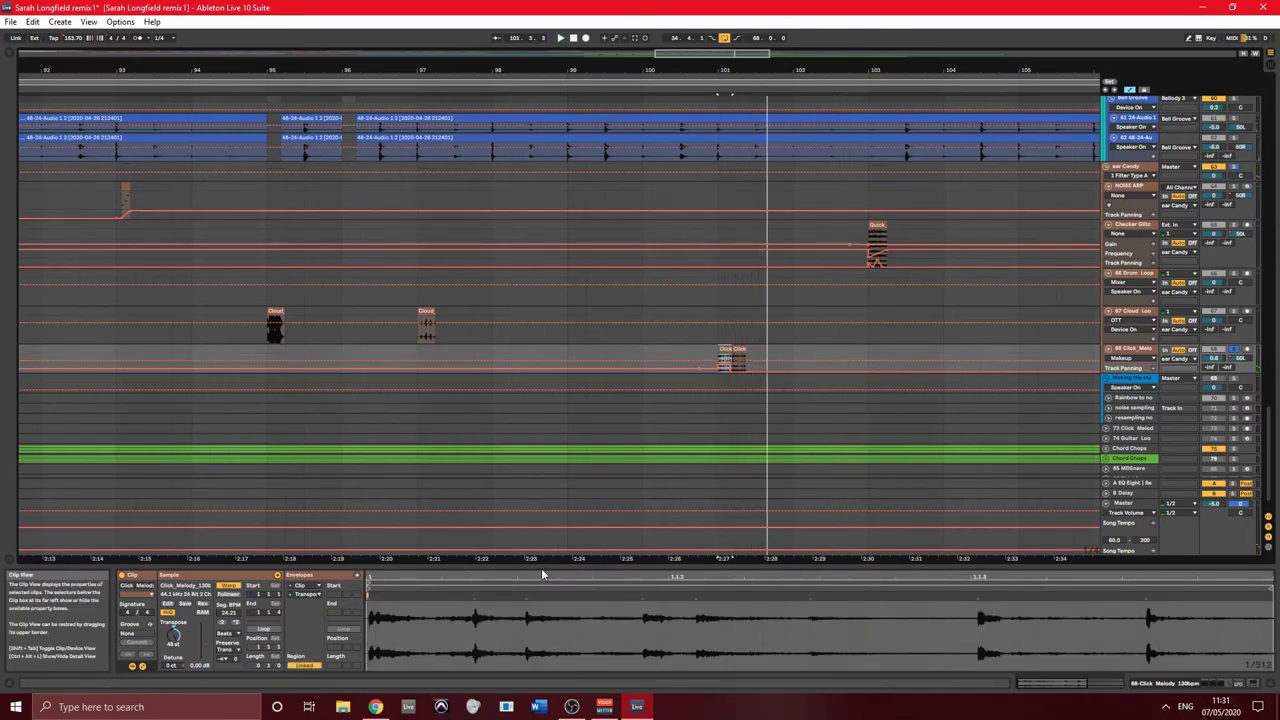
- Show the transposition envelopes of both Click_Melody clips in an enlarged clip view, then hide the clip view
{"action": "left_click_drag", "start_coordinate": [542, 574], "coordinate": [600, 395]}
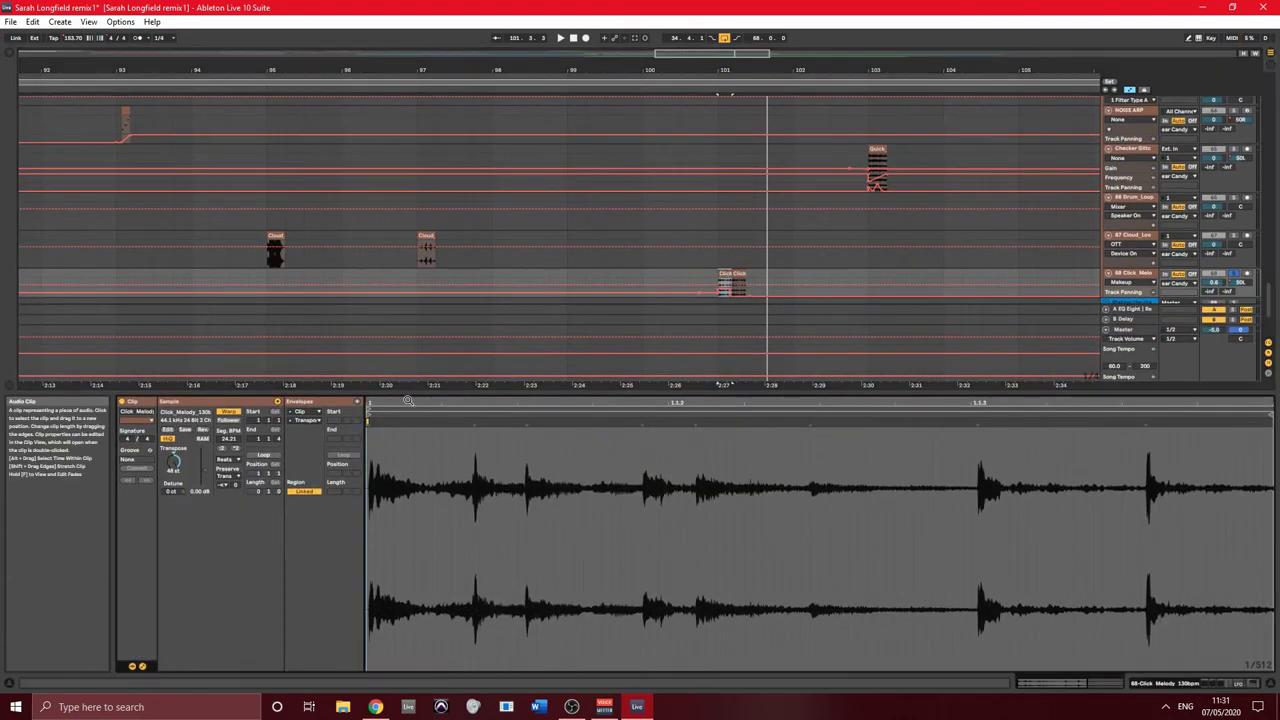
{"action": "left_click", "coordinate": [308, 421]}
{"action": "left_click", "coordinate": [310, 439]}
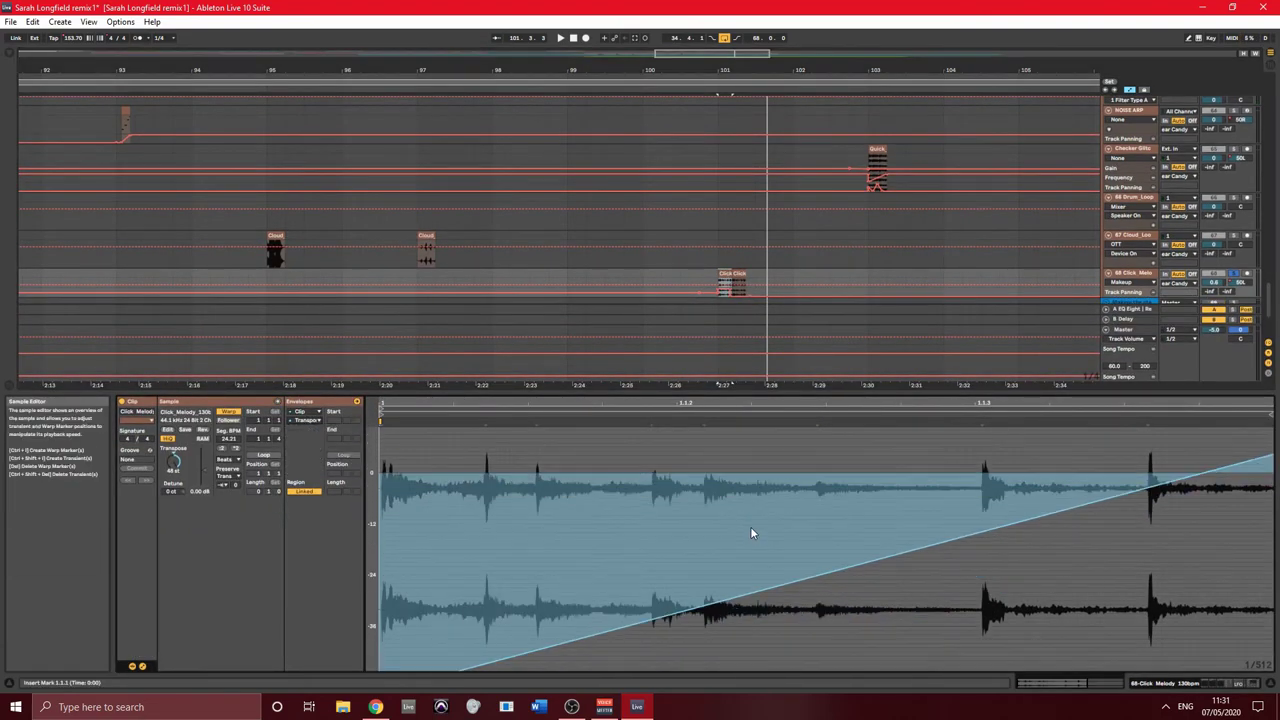
{"action": "scroll", "coordinate": [752, 533], "scroll_direction": "up", "scroll_amount": 2}
{"action": "left_click", "coordinate": [738, 274]}
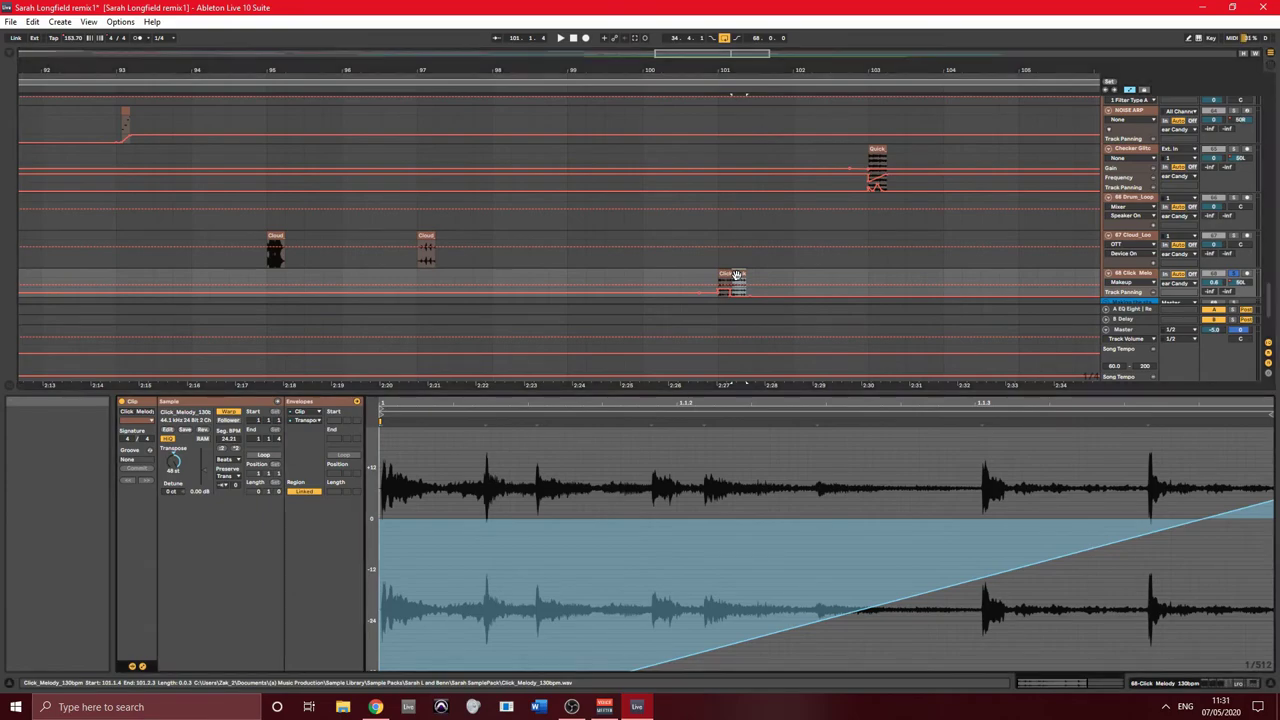
{"action": "scroll", "coordinate": [637, 652], "scroll_direction": "up", "scroll_amount": 2}
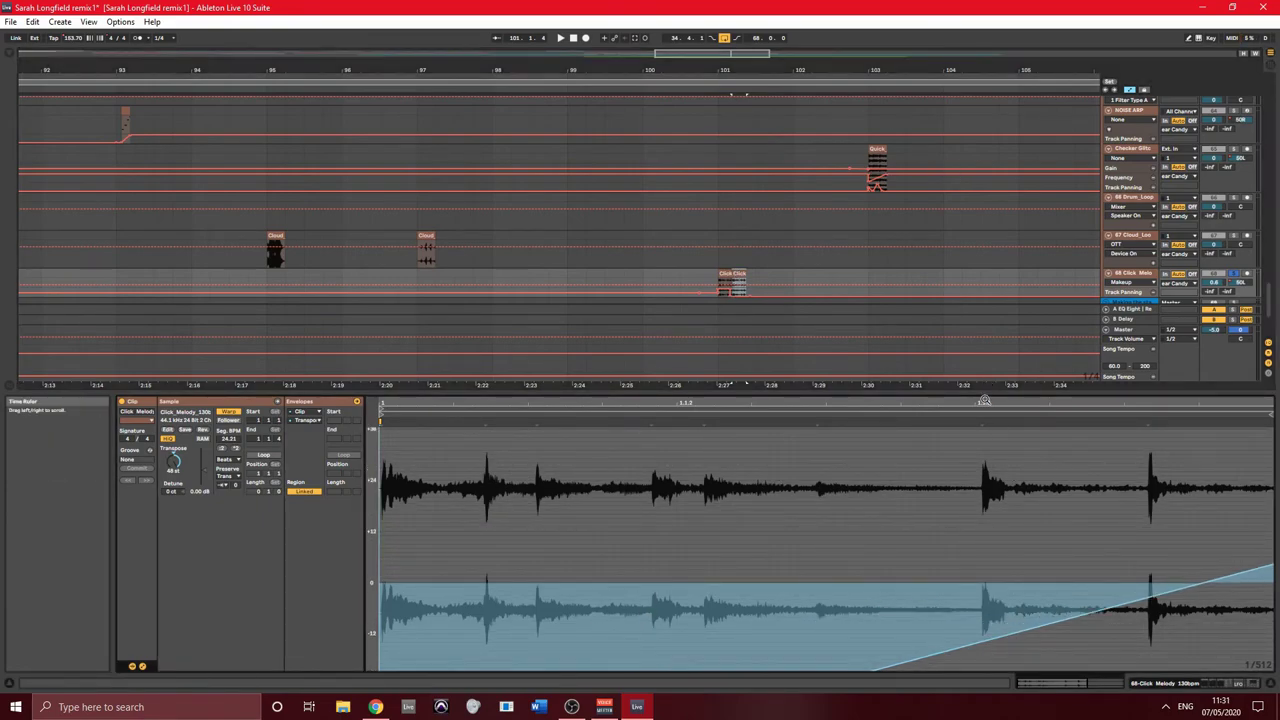
{"action": "left_click_drag", "start_coordinate": [993, 394], "coordinate": [1012, 686]}
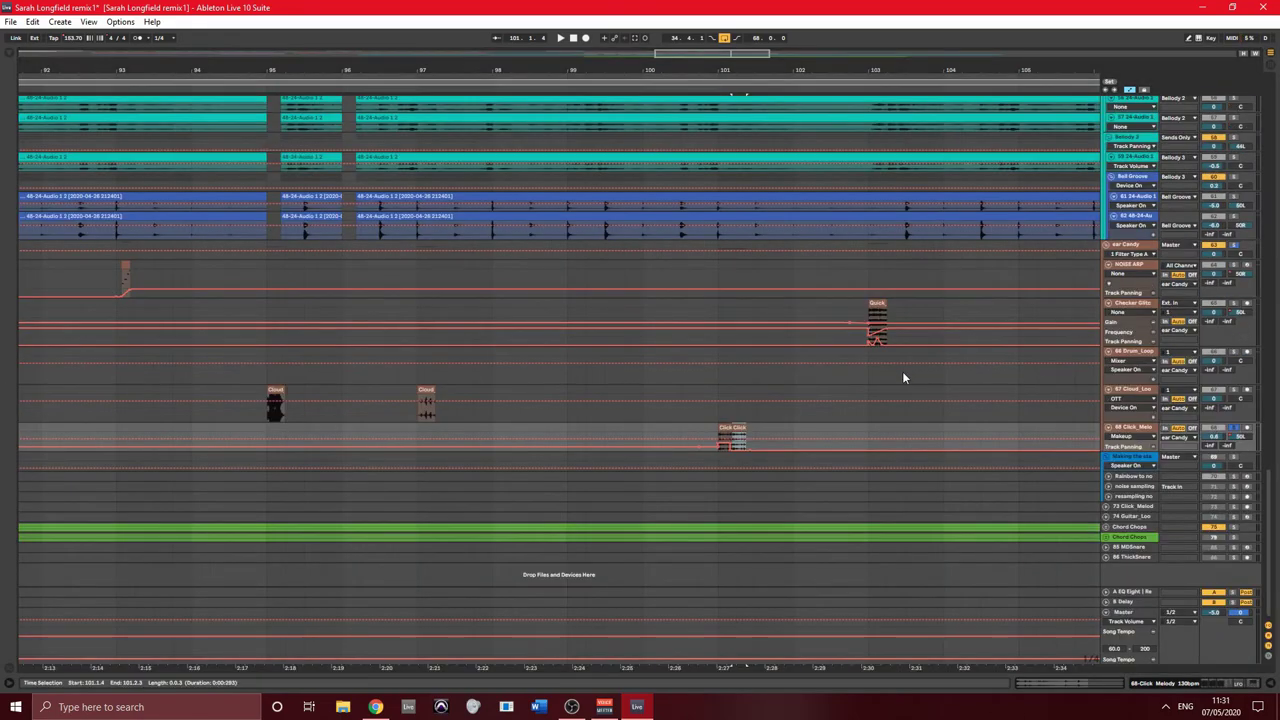
- Play the Noise track's short glitch clips from bar 98.4, and show the track's effects chain
{"action": "scroll", "coordinate": [976, 384], "scroll_direction": "down", "scroll_amount": 5}
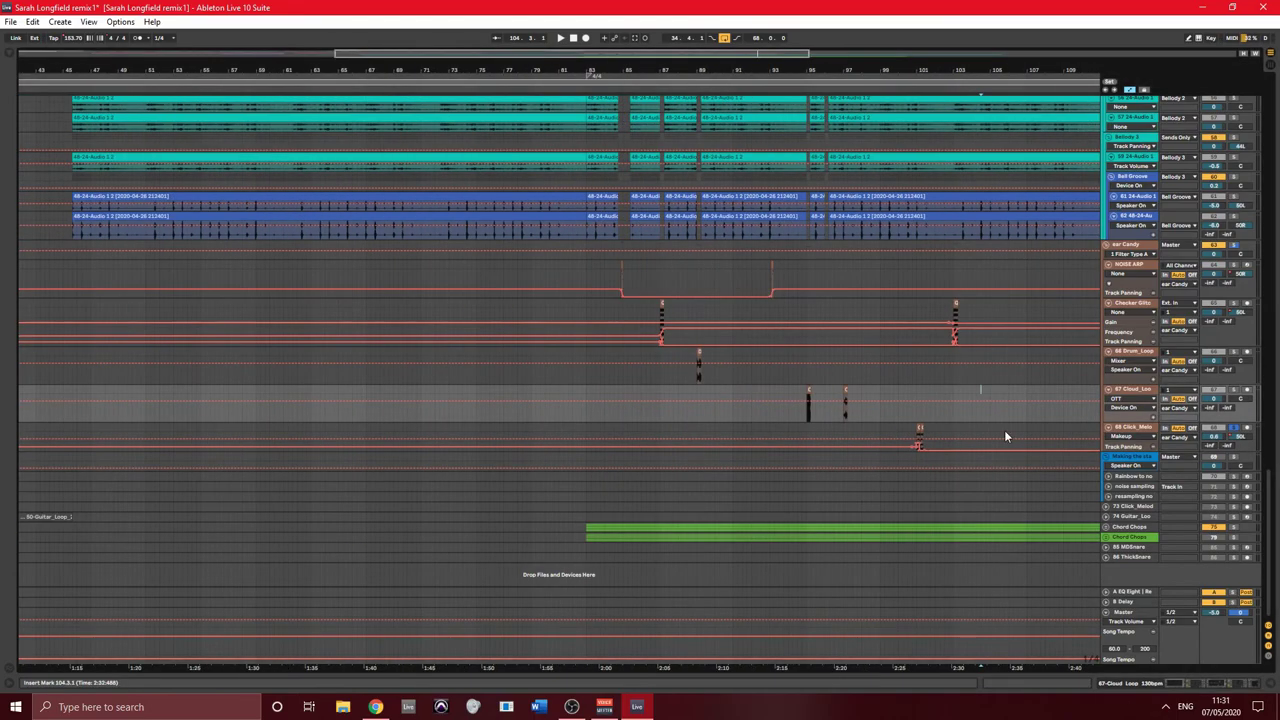
{"action": "scroll", "coordinate": [1007, 455], "scroll_direction": "down", "scroll_amount": 3}
{"action": "left_click_drag", "start_coordinate": [1020, 671], "coordinate": [672, 672]}
{"action": "scroll", "coordinate": [732, 476], "scroll_direction": "up", "scroll_amount": 5}
{"action": "scroll", "coordinate": [619, 347], "scroll_direction": "up", "scroll_amount": 10}
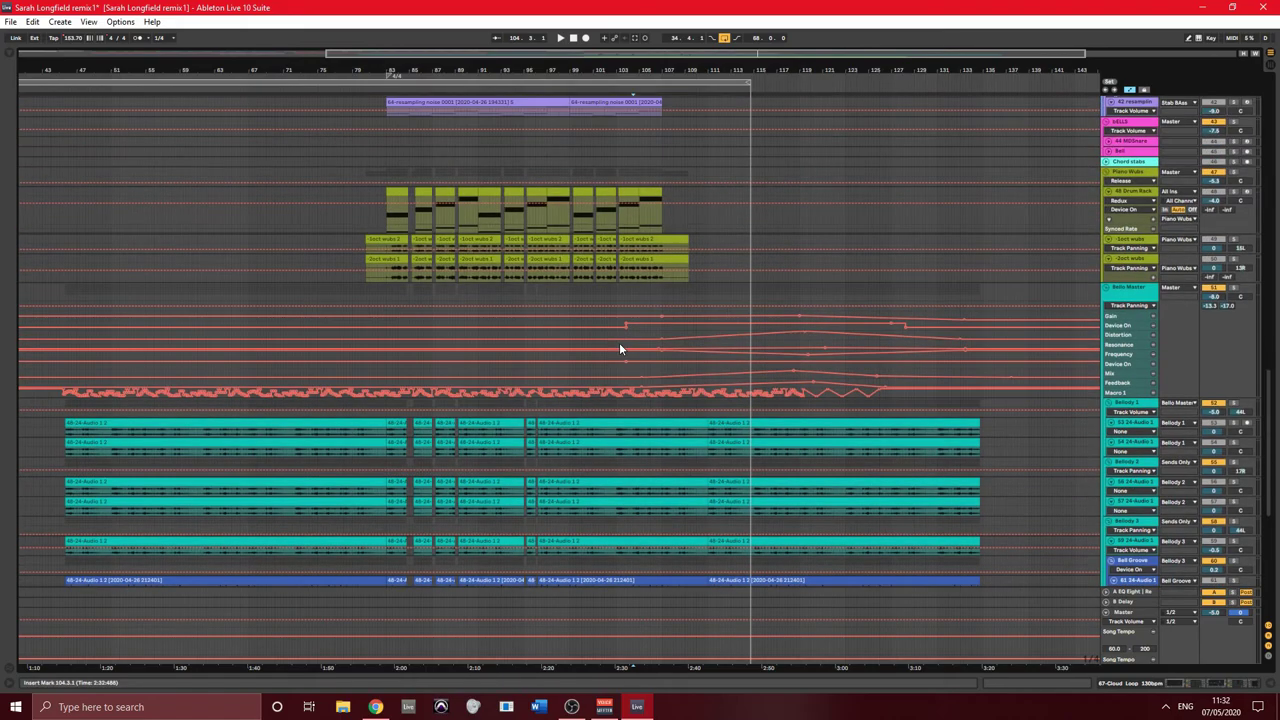
{"action": "scroll", "coordinate": [619, 347], "scroll_direction": "up", "scroll_amount": 10}
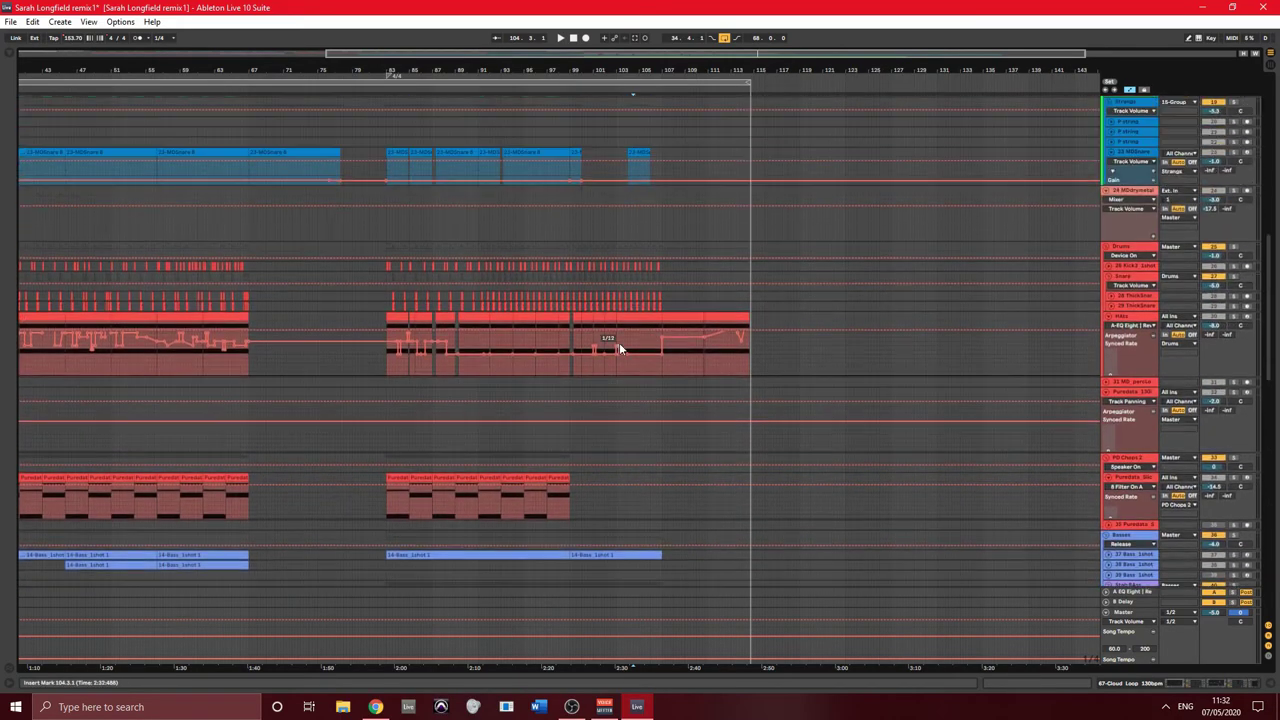
{"action": "scroll", "coordinate": [619, 345], "scroll_direction": "up", "scroll_amount": 3}
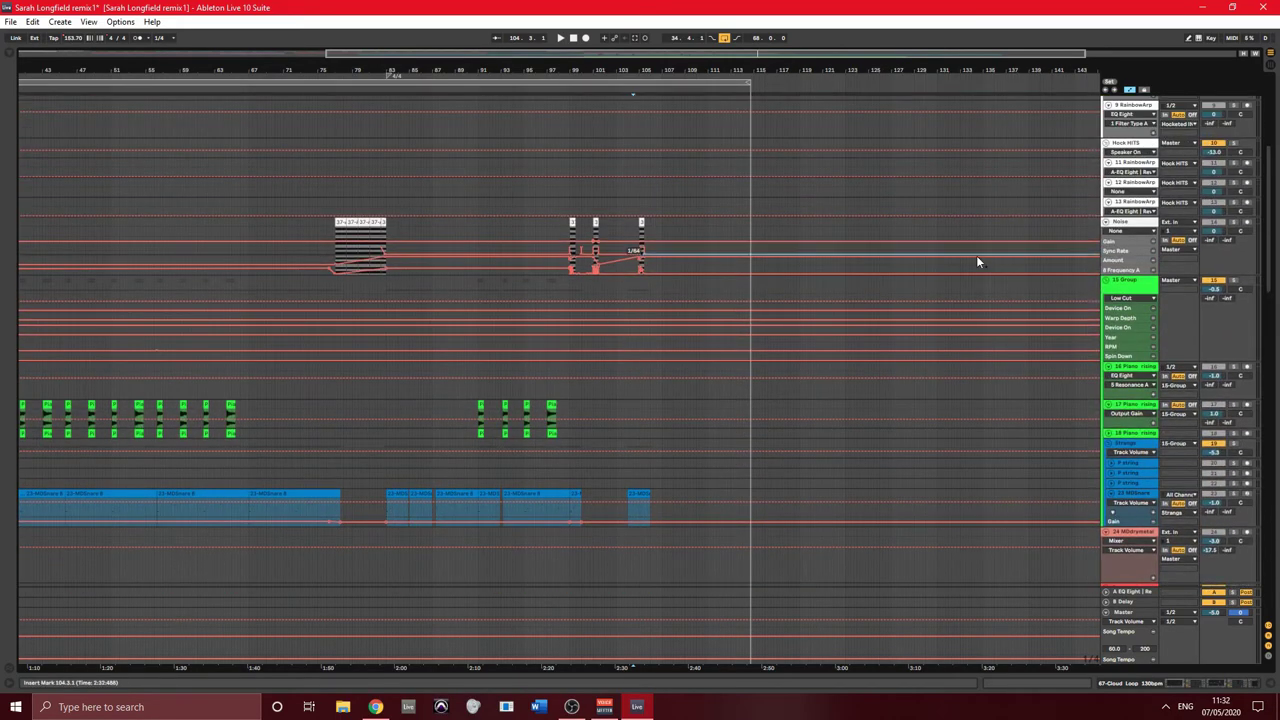
{"action": "left_click", "coordinate": [569, 225]}
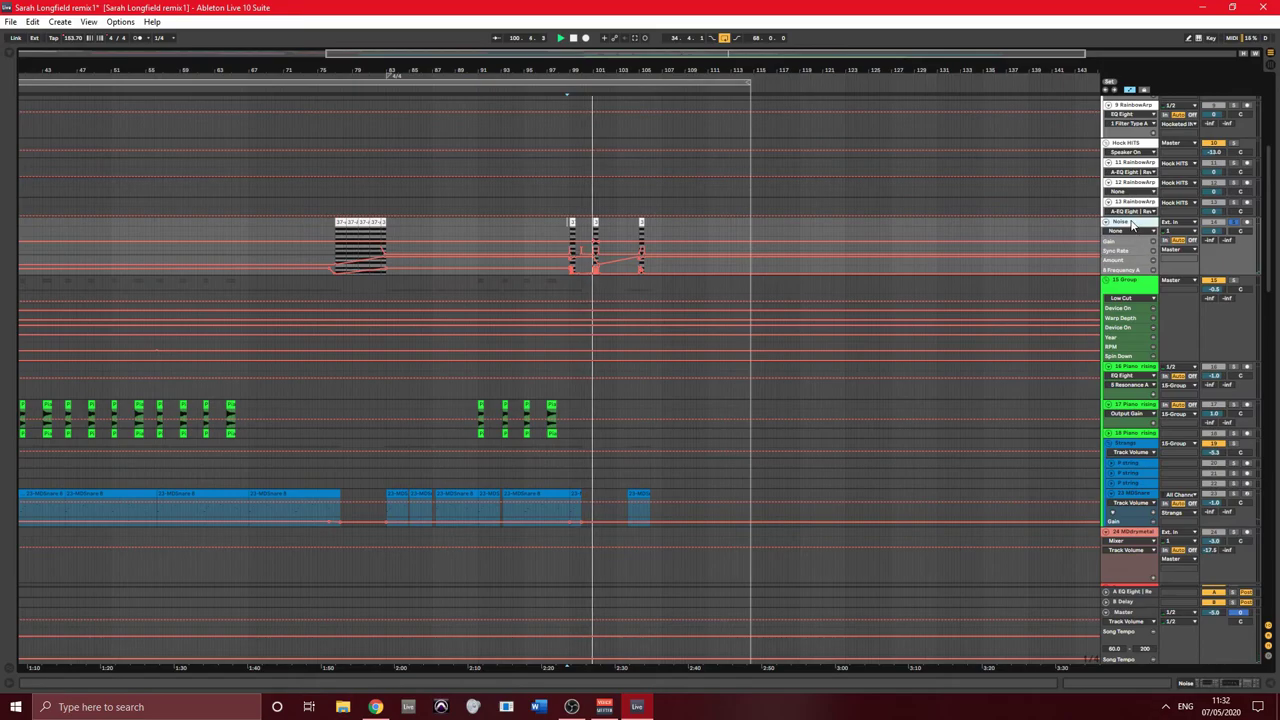
{"action": "double_click", "coordinate": [1132, 225]}
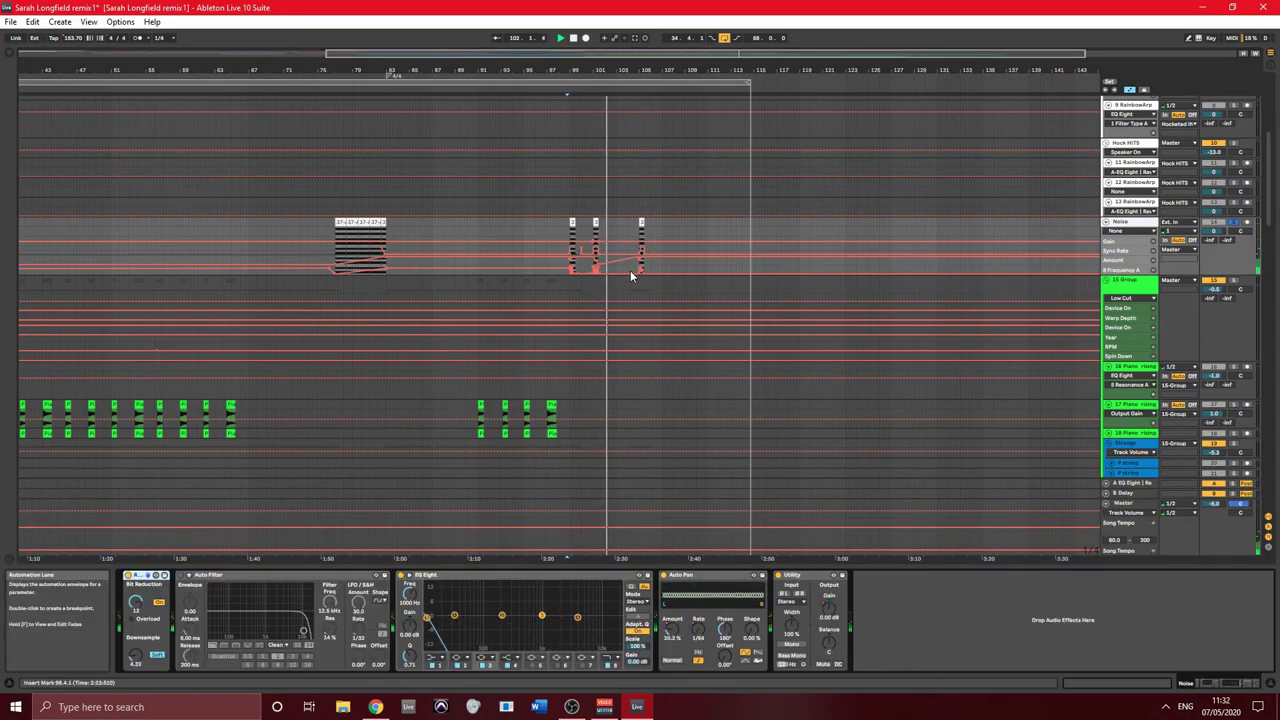
- Enlarge the Noise track's automation lanes, inspect its three short 37-Audio clips up close, and replay them from bar 98.4
{"action": "left_click_drag", "start_coordinate": [1120, 274], "coordinate": [1120, 283]}
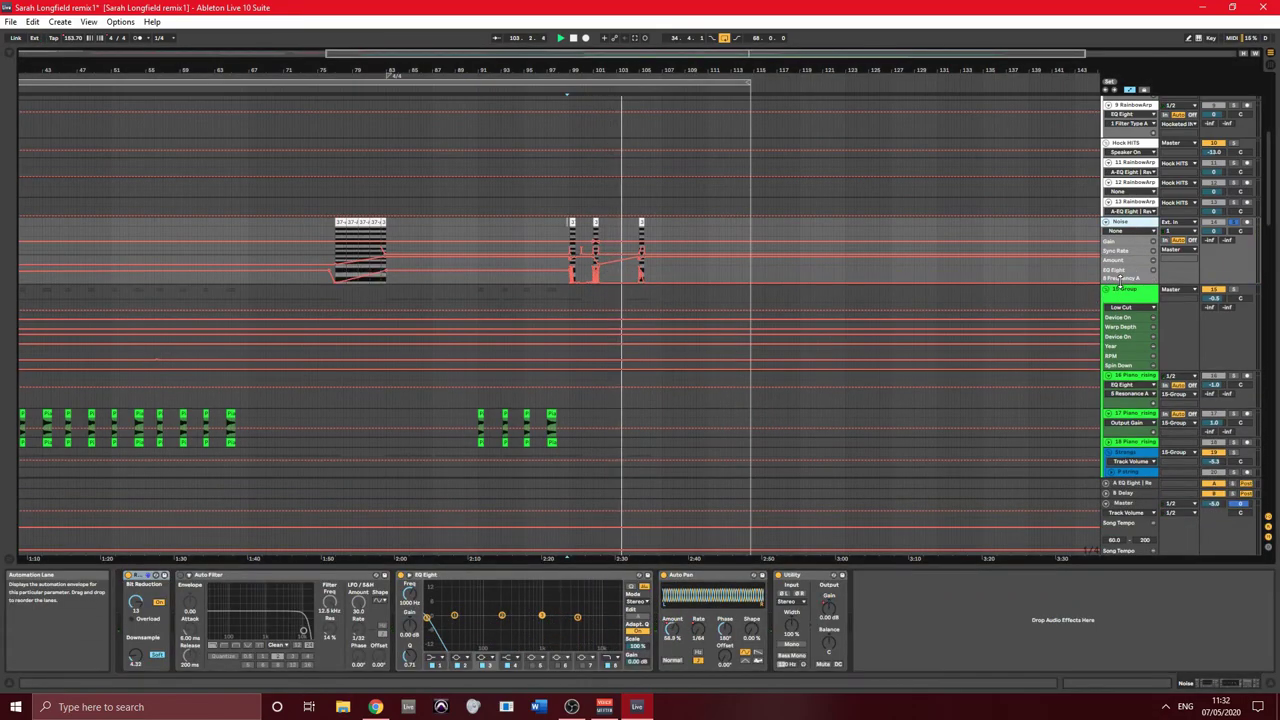
{"action": "left_click_drag", "start_coordinate": [554, 221], "coordinate": [702, 222]}
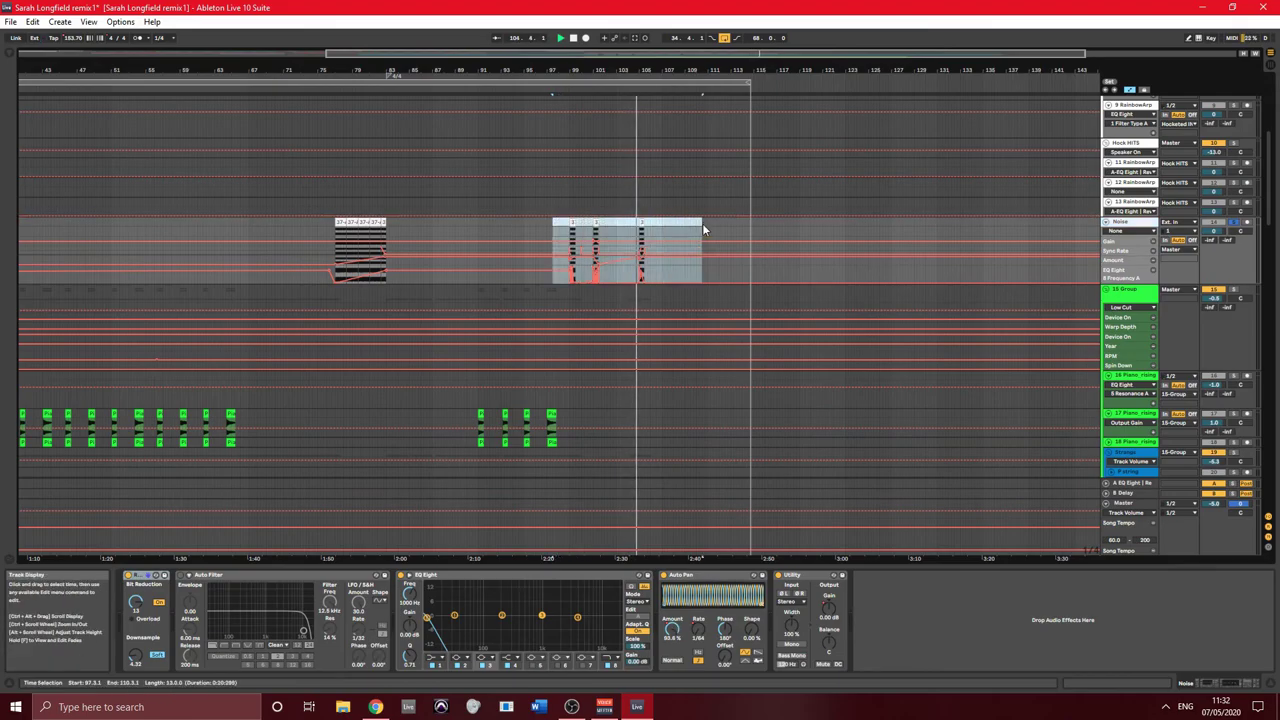
{"action": "key", "text": "plus"}
{"action": "key", "text": "plus"}
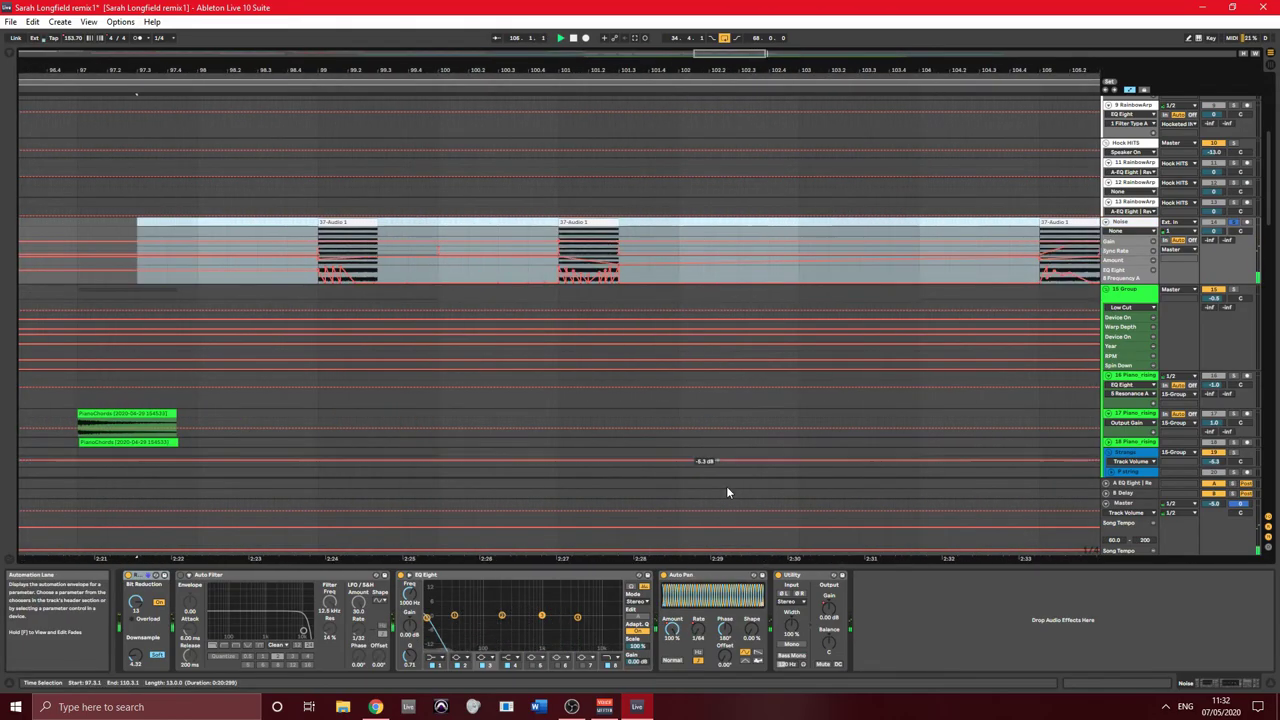
{"action": "left_click_drag", "start_coordinate": [801, 556], "coordinate": [622, 580]}
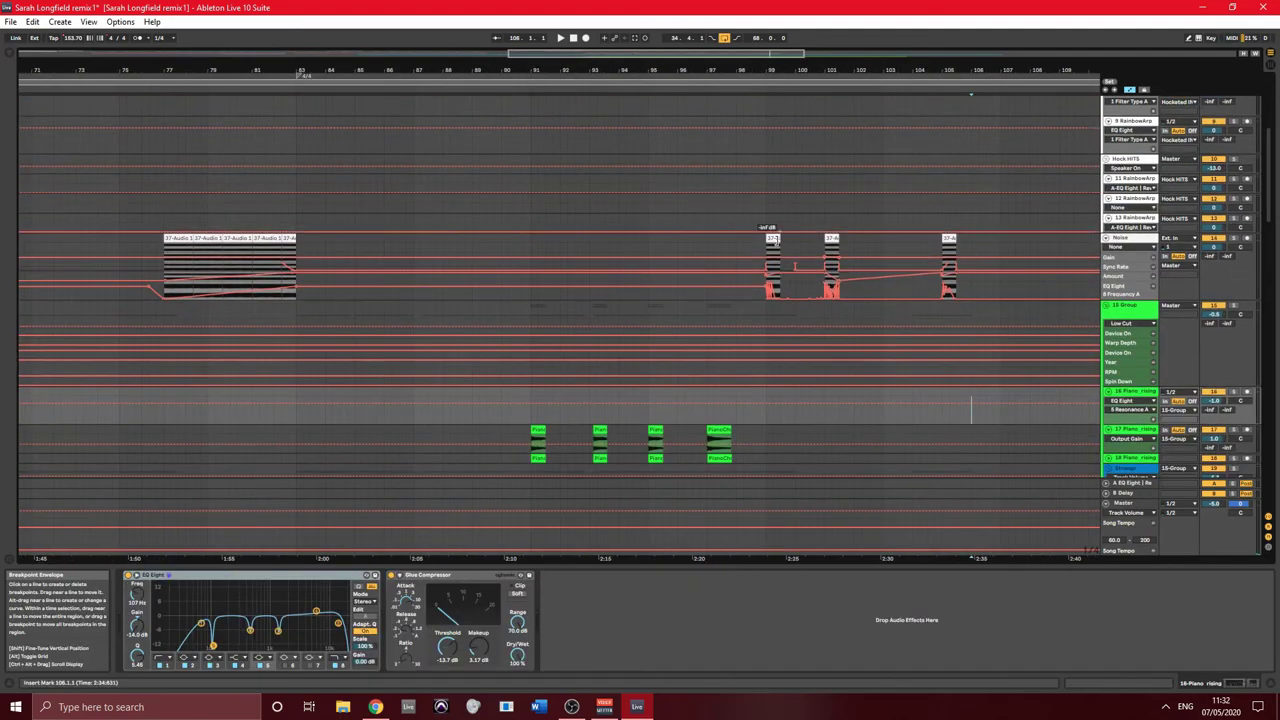
{"action": "left_click", "coordinate": [760, 238]}
{"action": "key", "text": "space"}
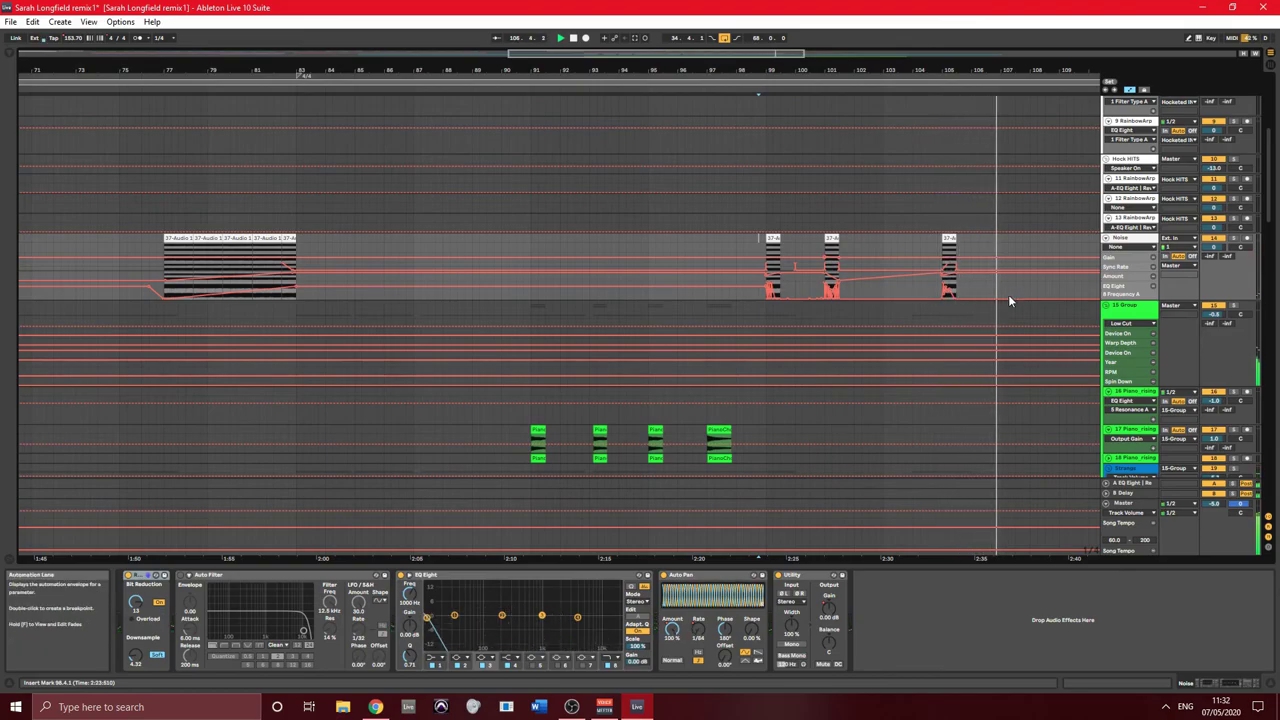
- Play the Bello Master group from about bar 102, and examine its effects chain with the Driver and Replika windows side by side
{"action": "scroll", "coordinate": [1018, 288], "scroll_direction": "down", "scroll_amount": 1}
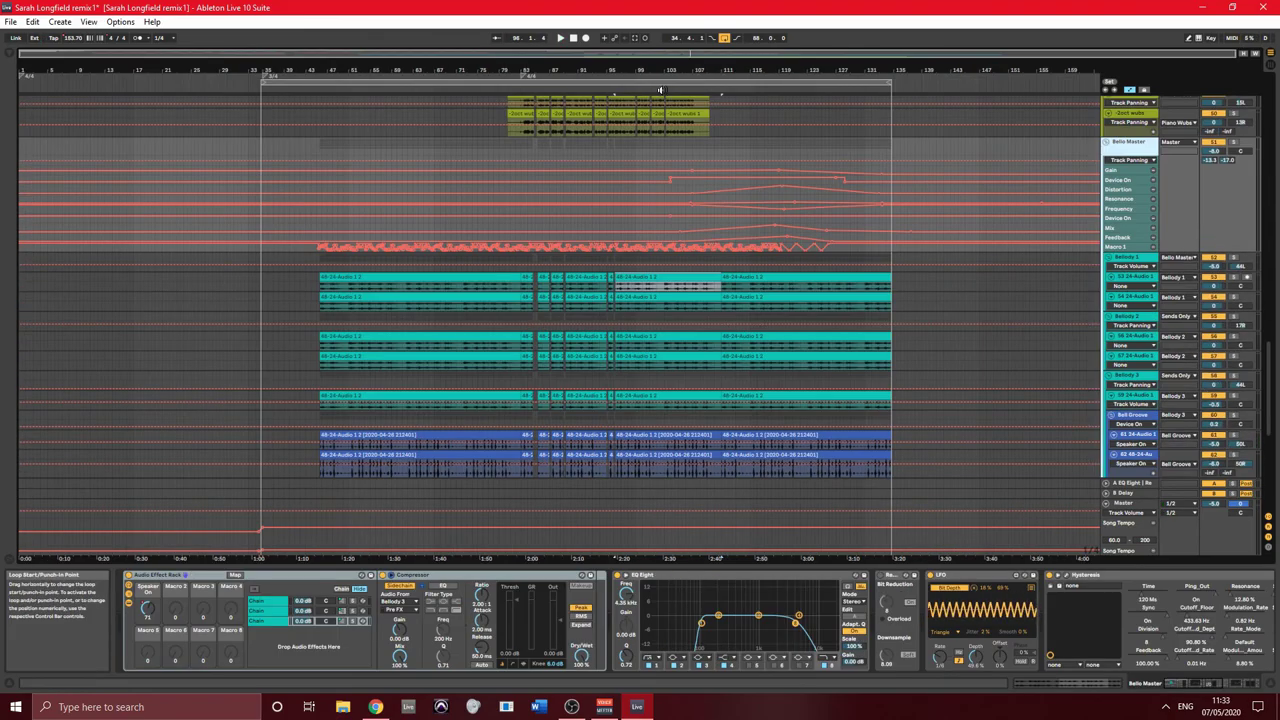
{"action": "left_click", "coordinate": [660, 90]}
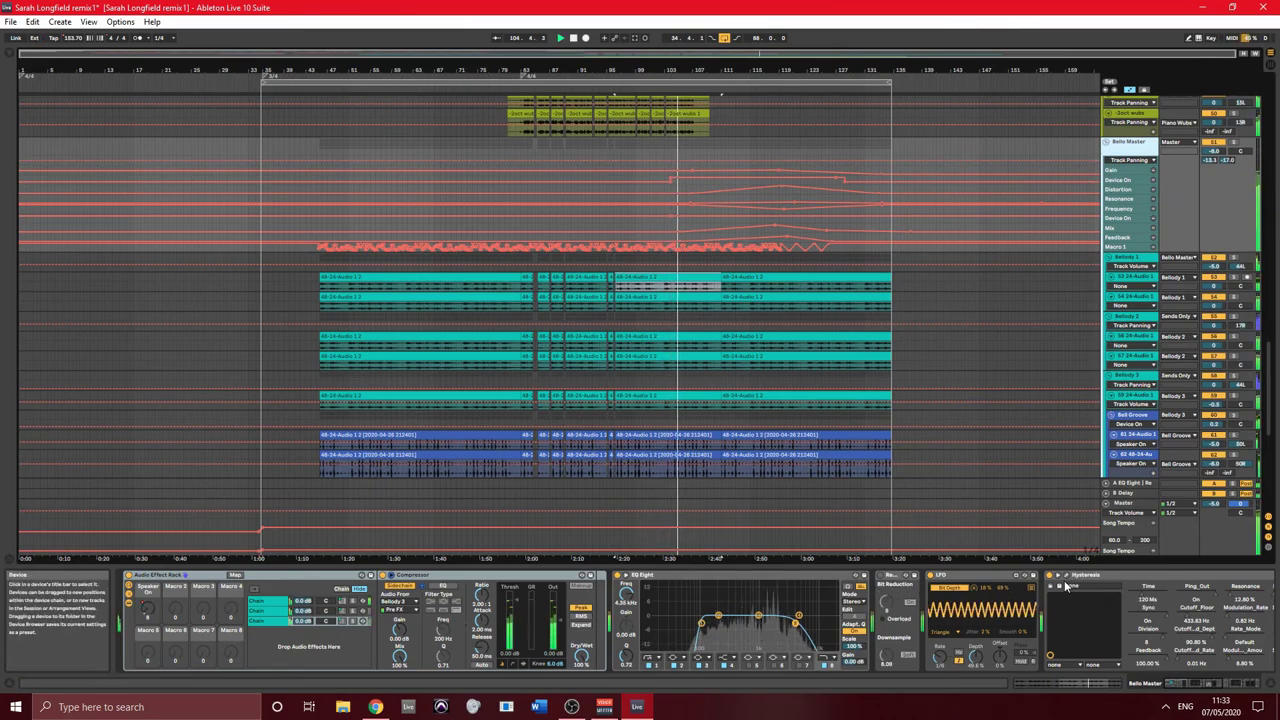
{"action": "left_click_drag", "start_coordinate": [1179, 686], "coordinate": [1219, 692]}
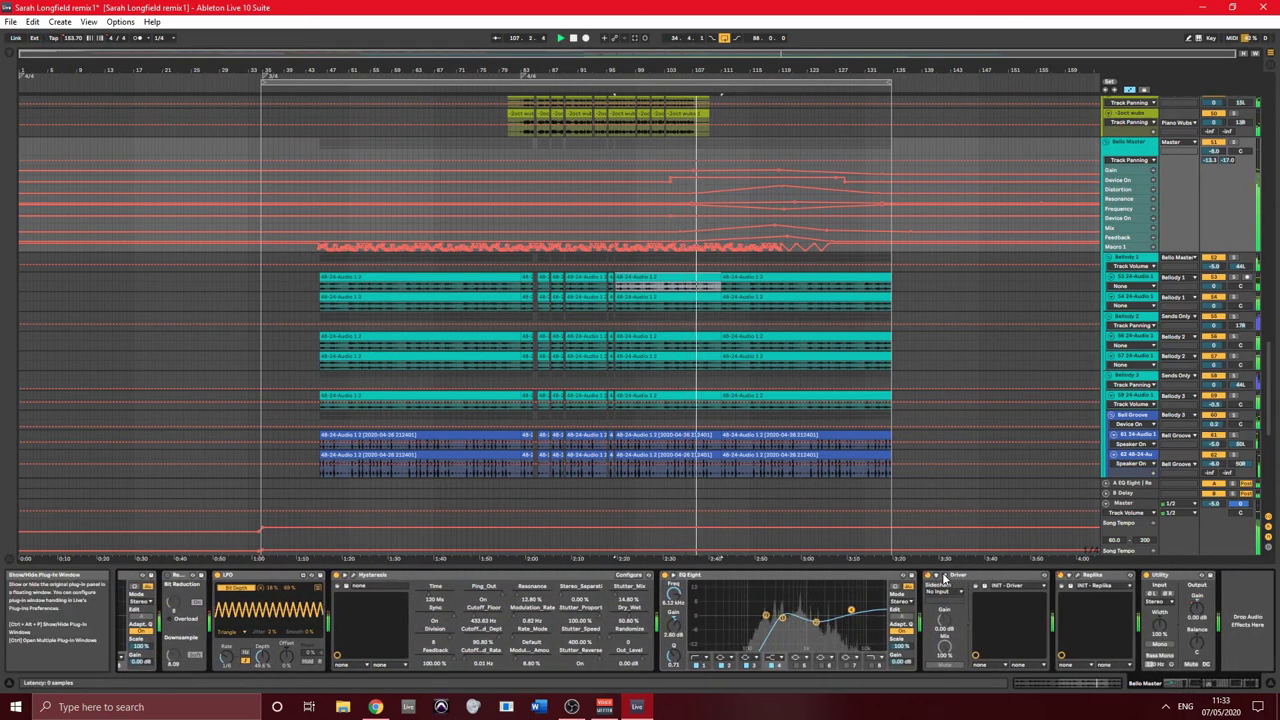
{"action": "left_click", "coordinate": [937, 576]}
{"action": "left_click", "coordinate": [1067, 575]}
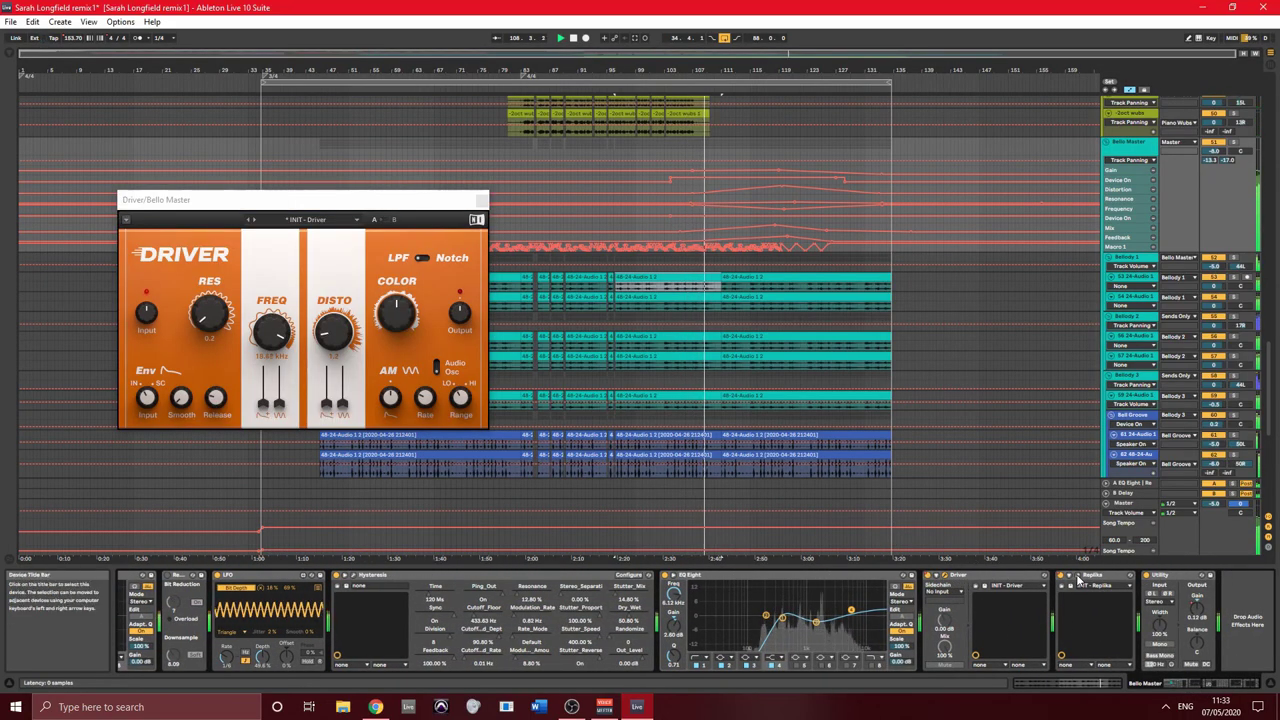
{"action": "left_click_drag", "start_coordinate": [556, 188], "coordinate": [932, 318]}
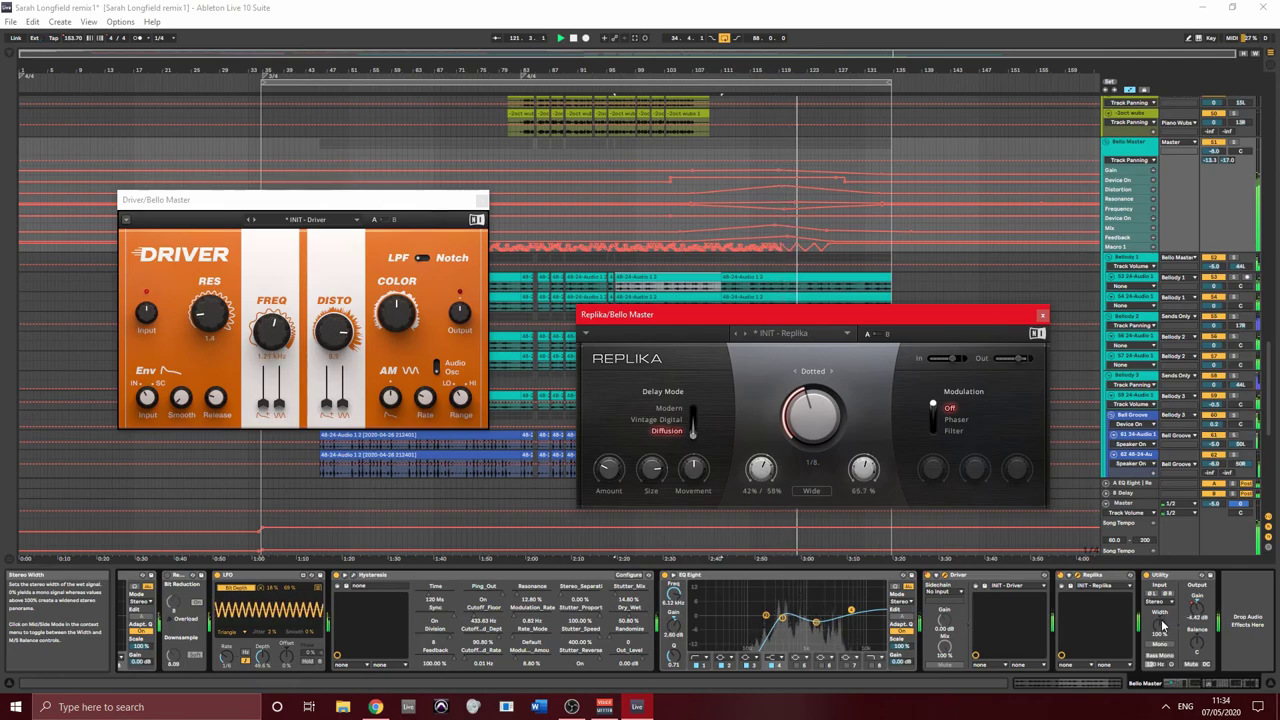
{"action": "left_click_drag", "start_coordinate": [1178, 684], "coordinate": [1048, 705]}
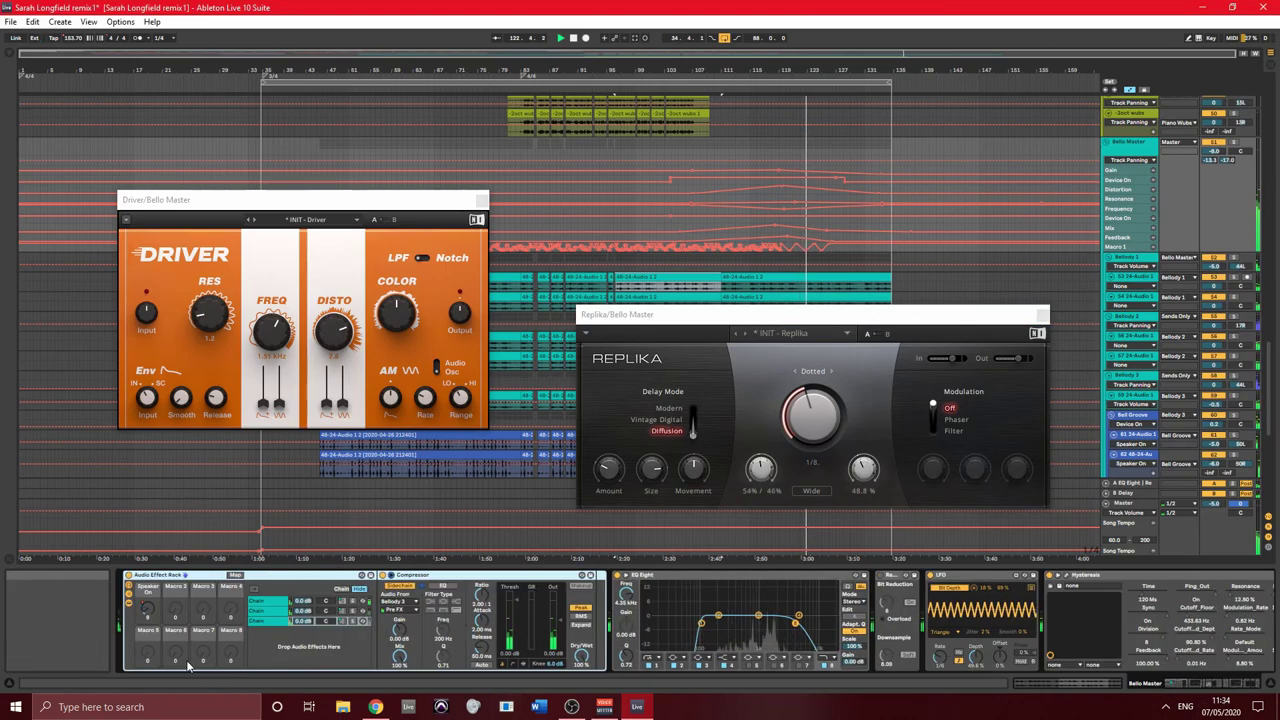